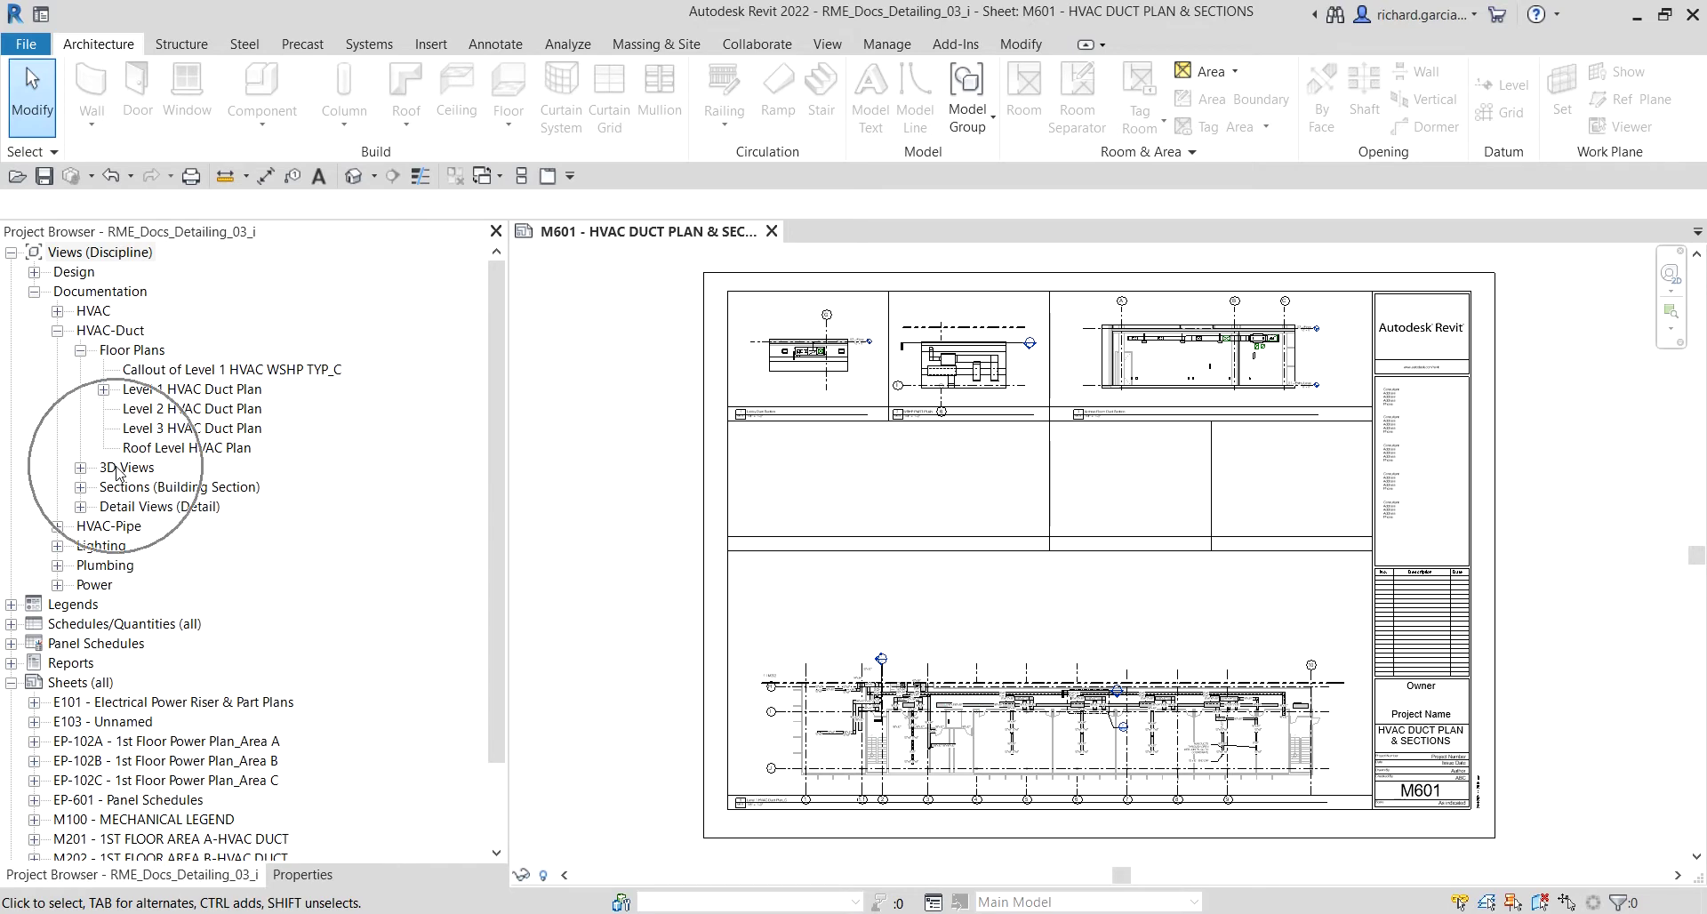
Step: Open the 3D Duct & Equipment view among the HVAC-Duct 3D views and duplicate it without detailing
{"action": "left_click", "coordinate": [80, 468]}
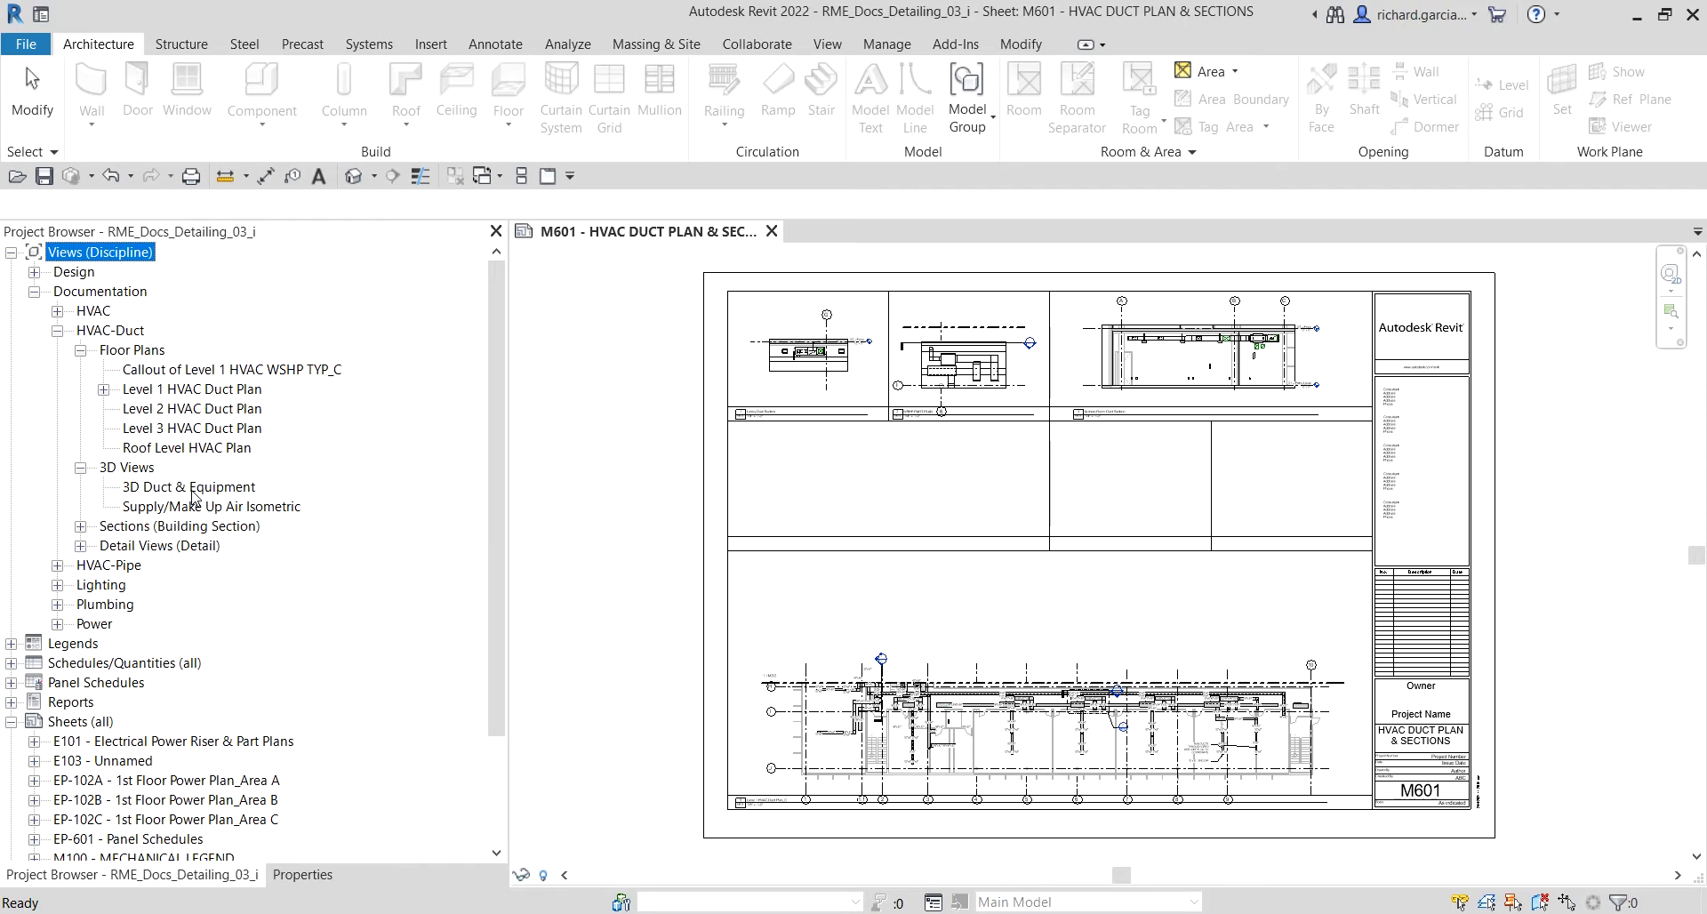
{"action": "left_click", "coordinate": [193, 489]}
{"action": "double_click", "coordinate": [193, 489]}
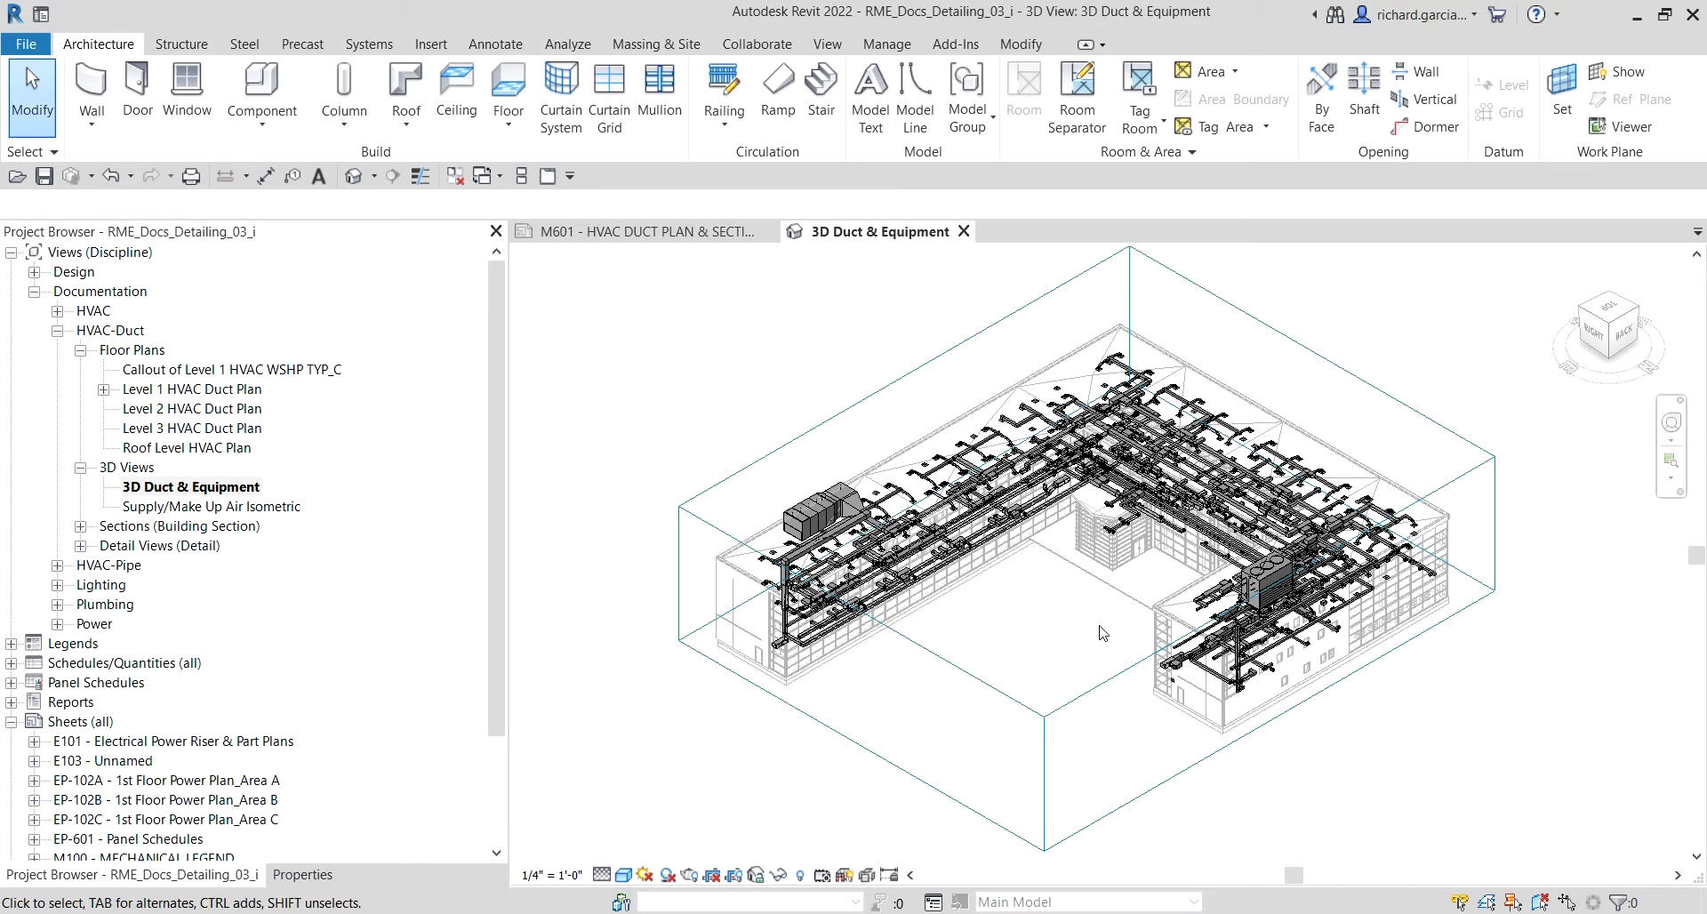
{"action": "right_click", "coordinate": [224, 491]}
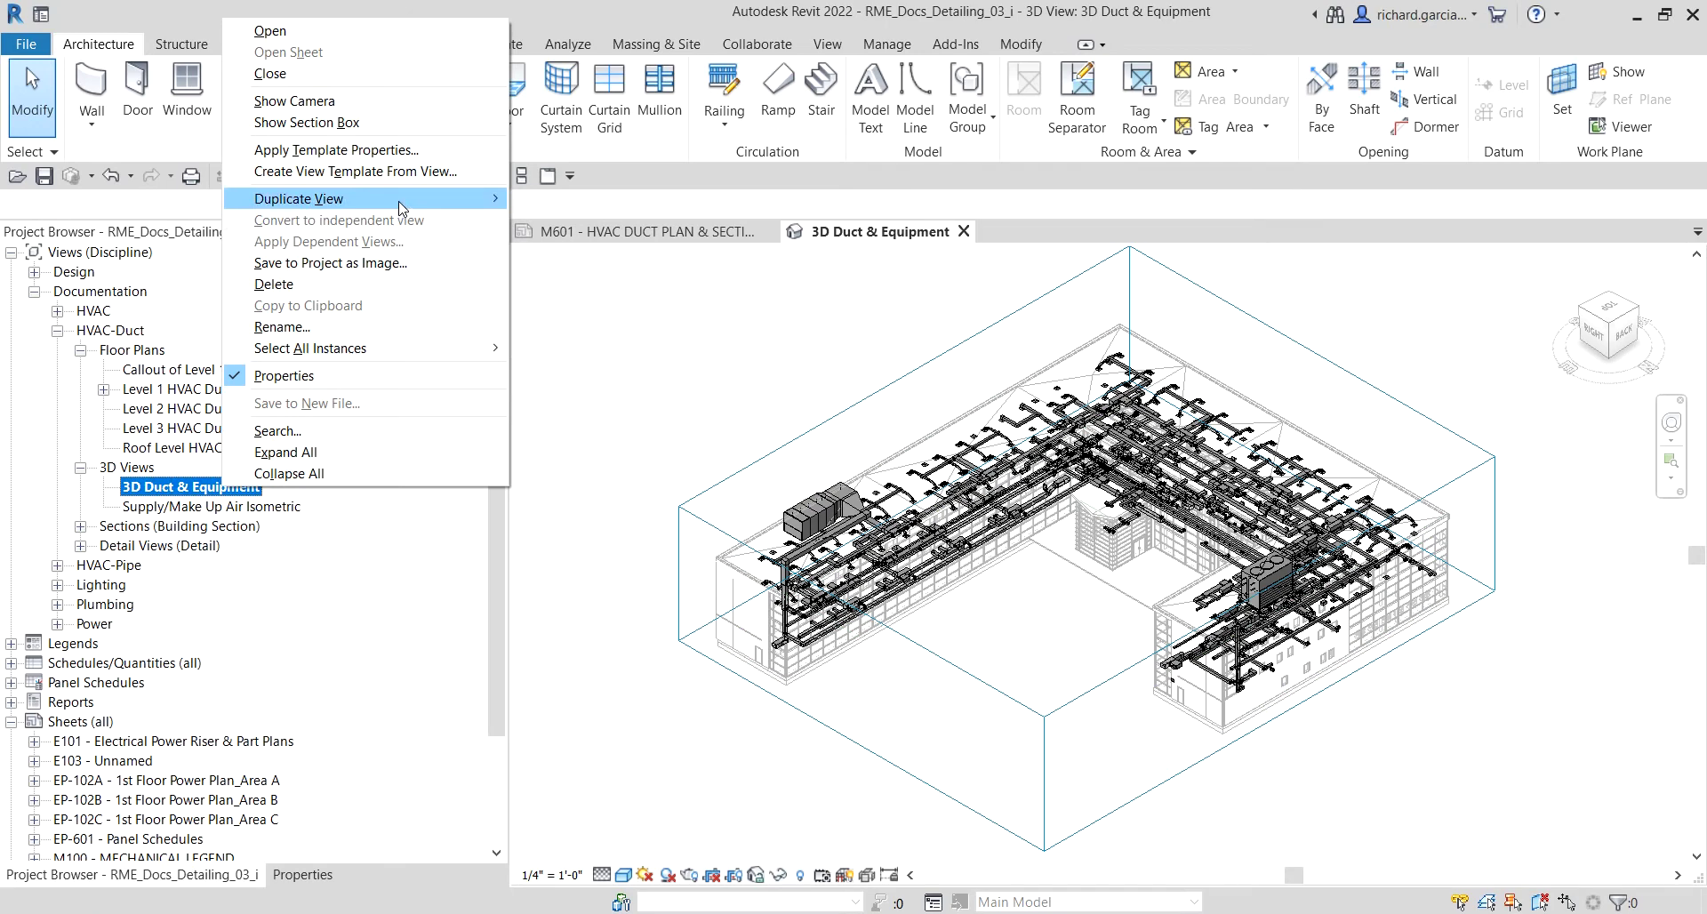
{"action": "mouse_move", "coordinate": [400, 208]}
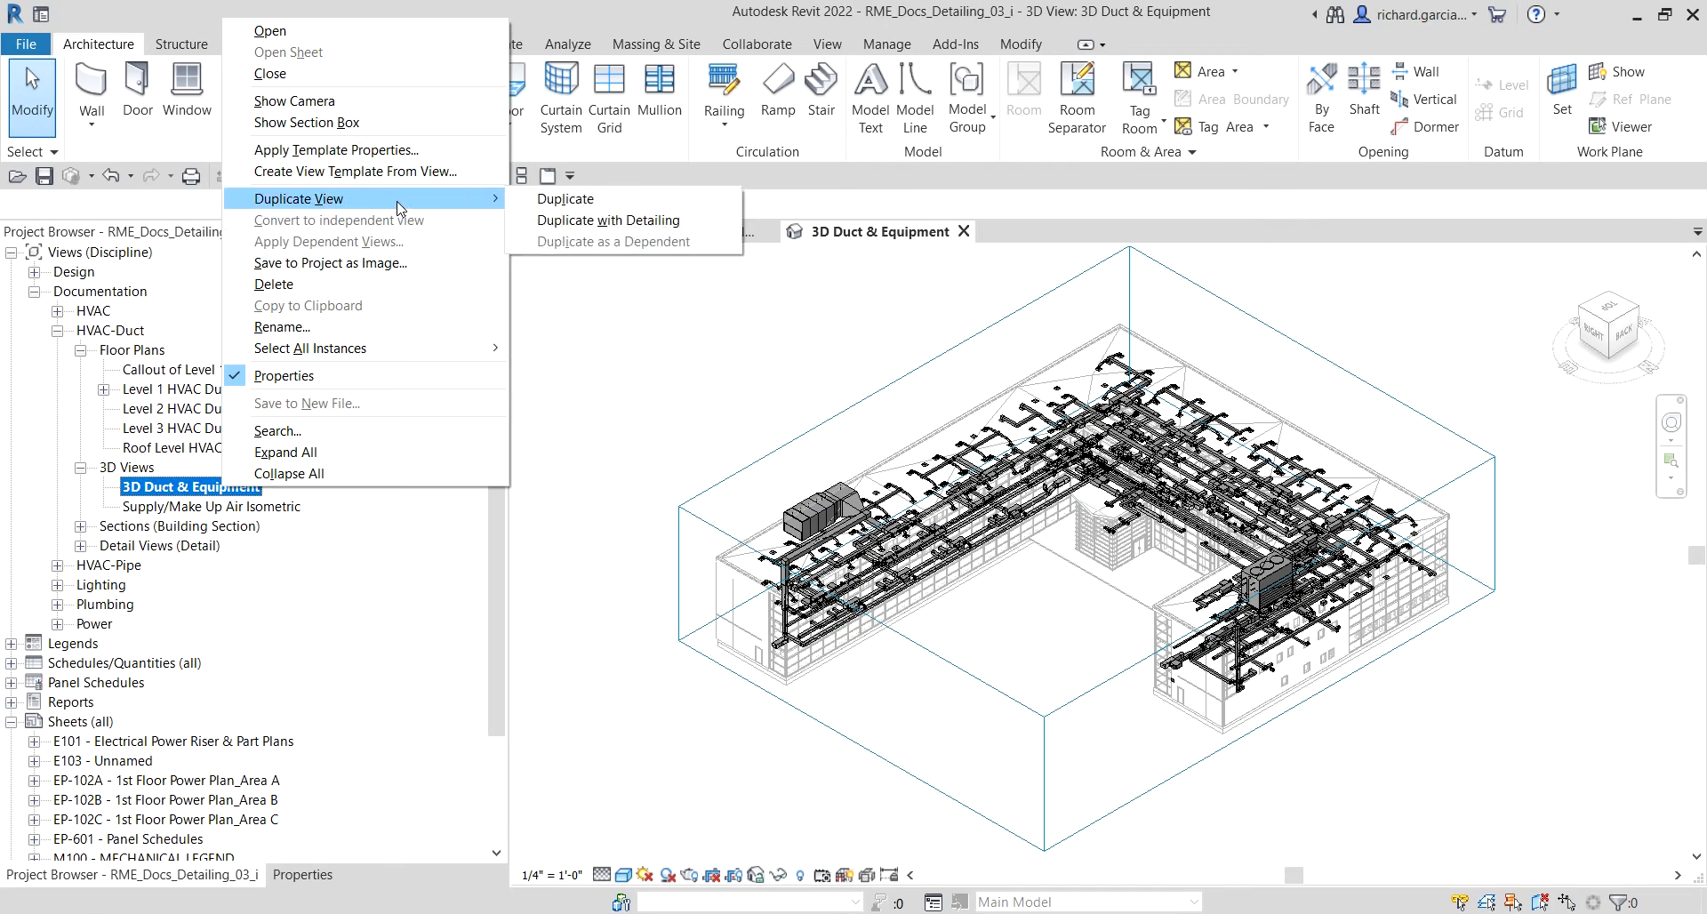
{"action": "left_click", "coordinate": [551, 206]}
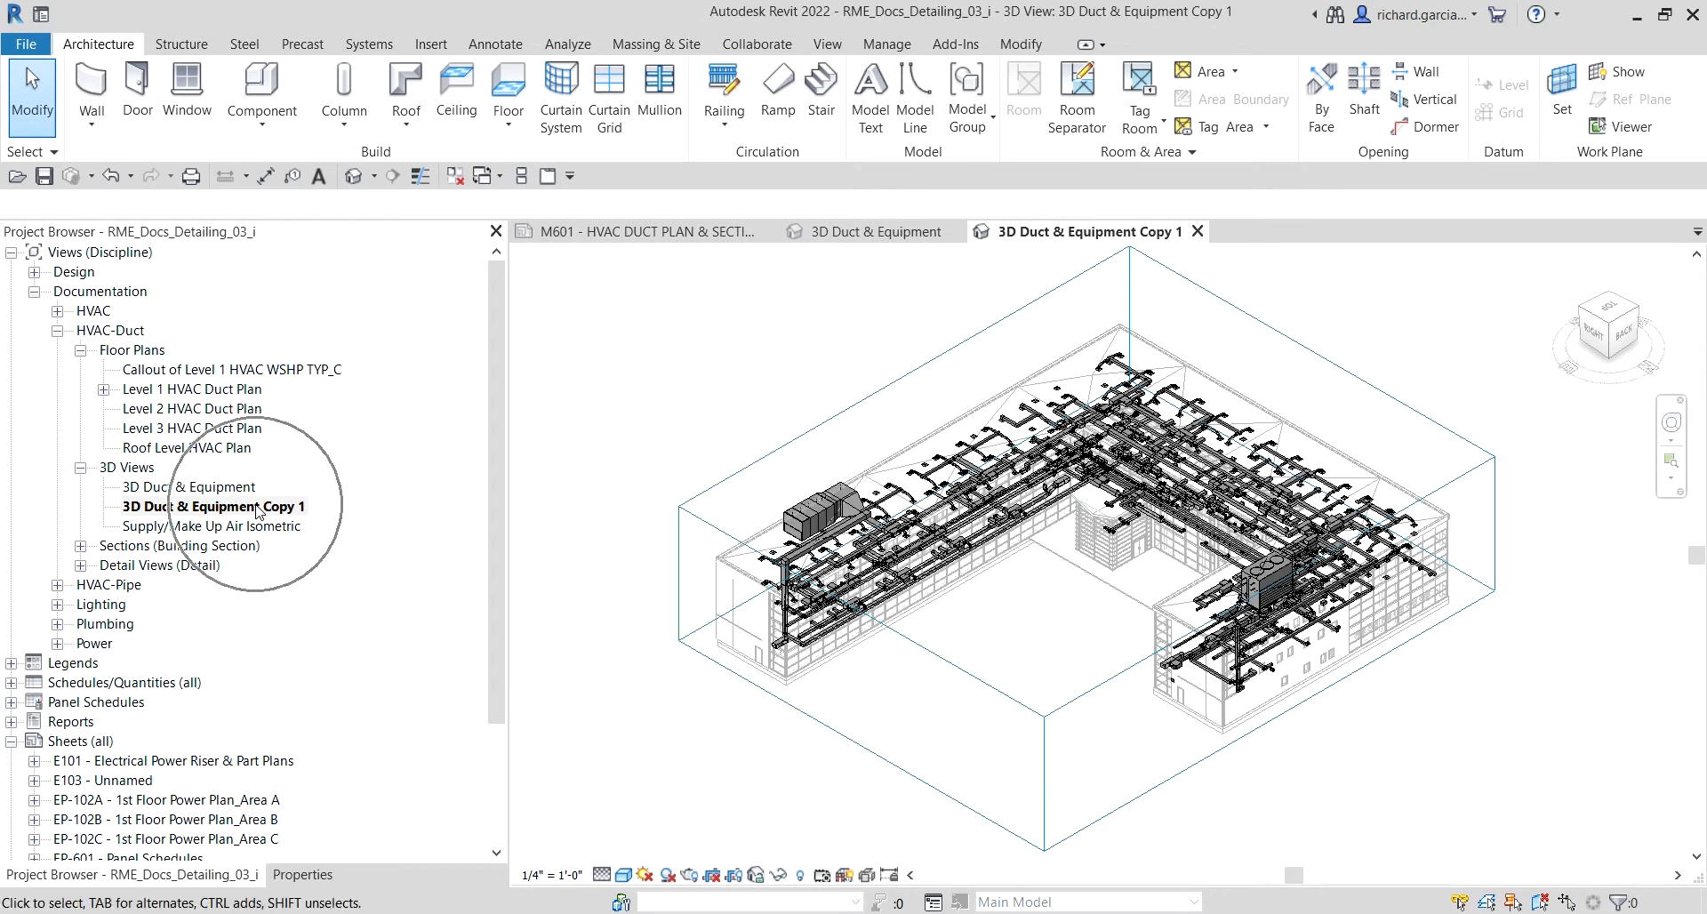
Step: Rename the duplicated 3D view as Typical Make Up Air Isometric Detail
{"action": "left_click", "coordinate": [257, 507]}
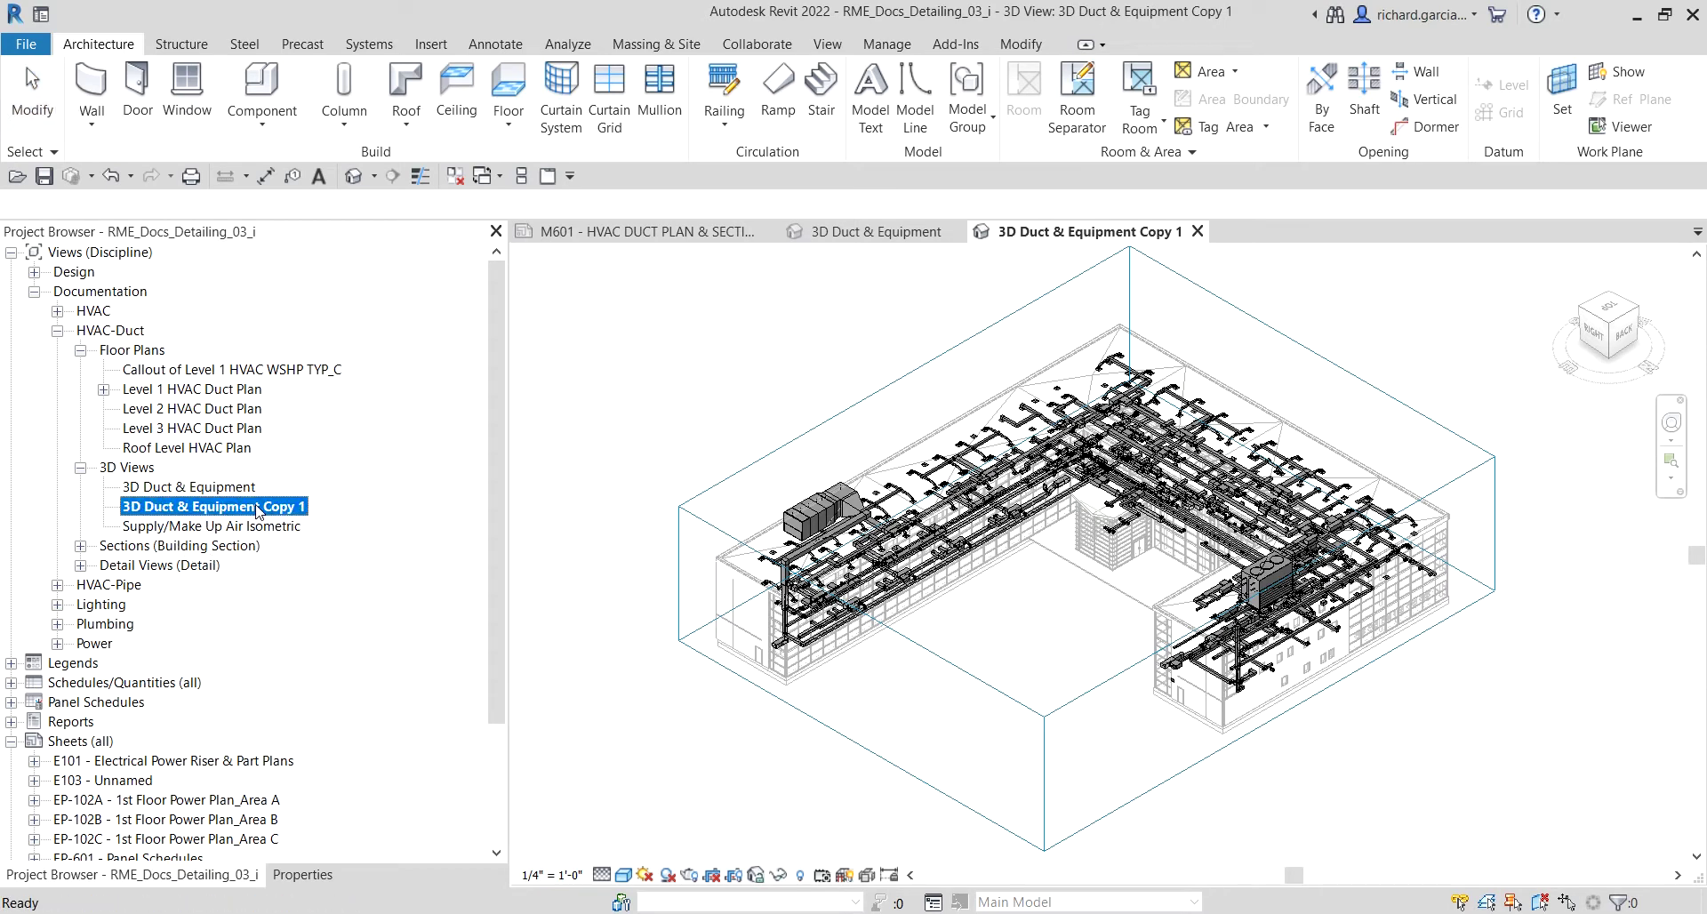
{"action": "right_click", "coordinate": [258, 507]}
{"action": "left_click", "coordinate": [351, 344]}
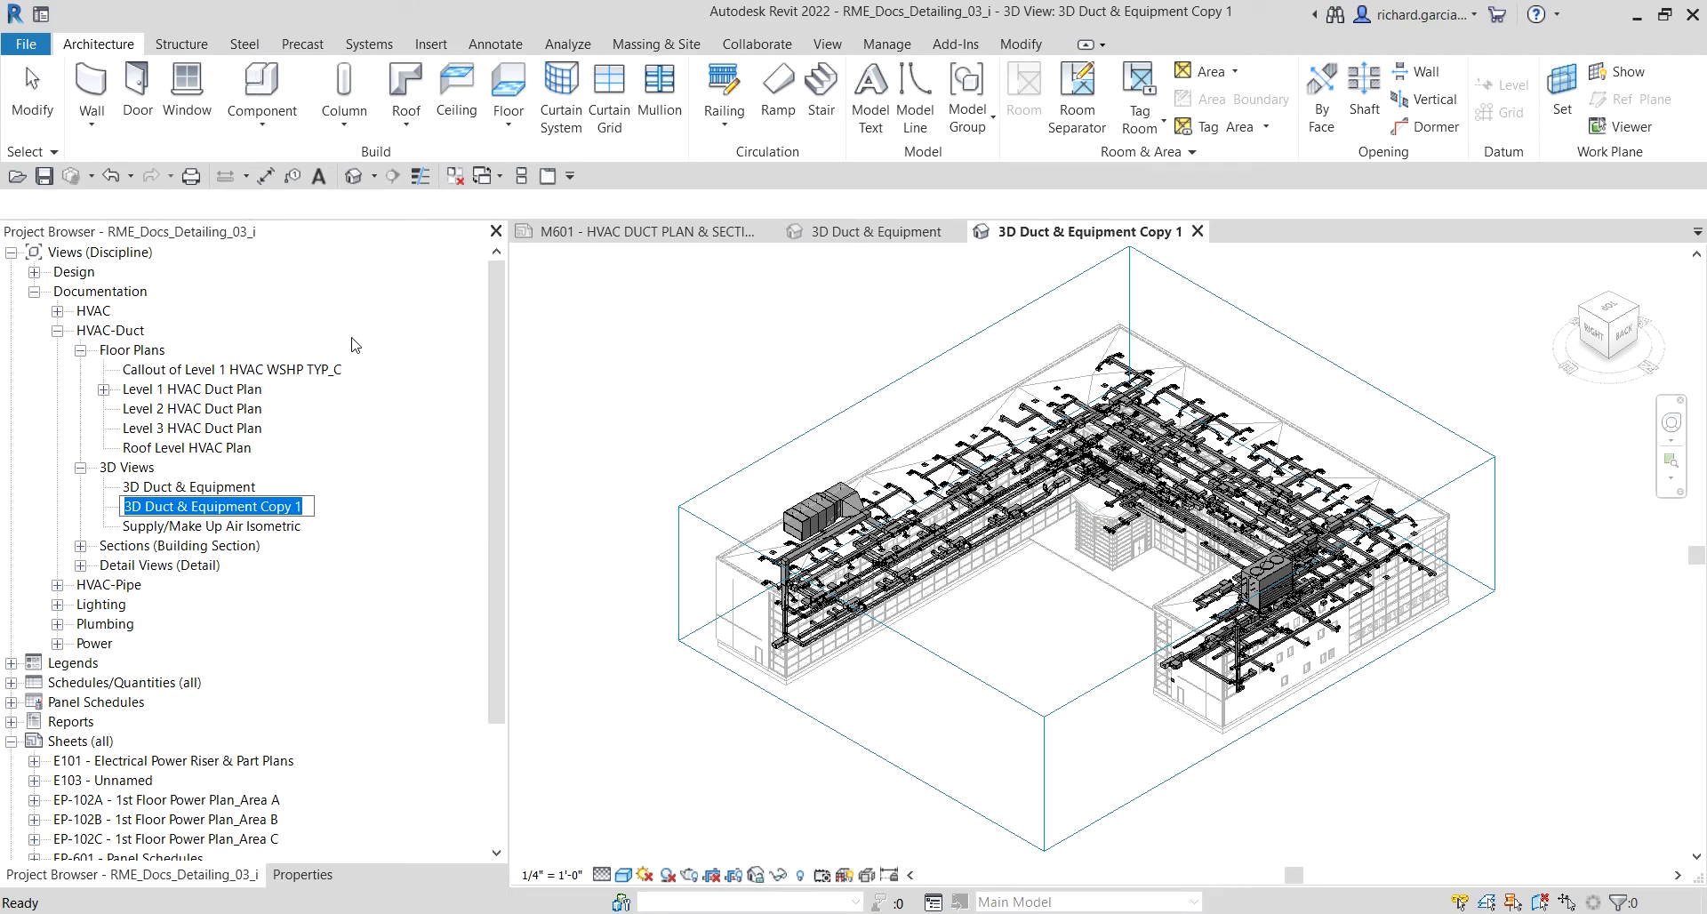
{"action": "type", "text": "Typic"}
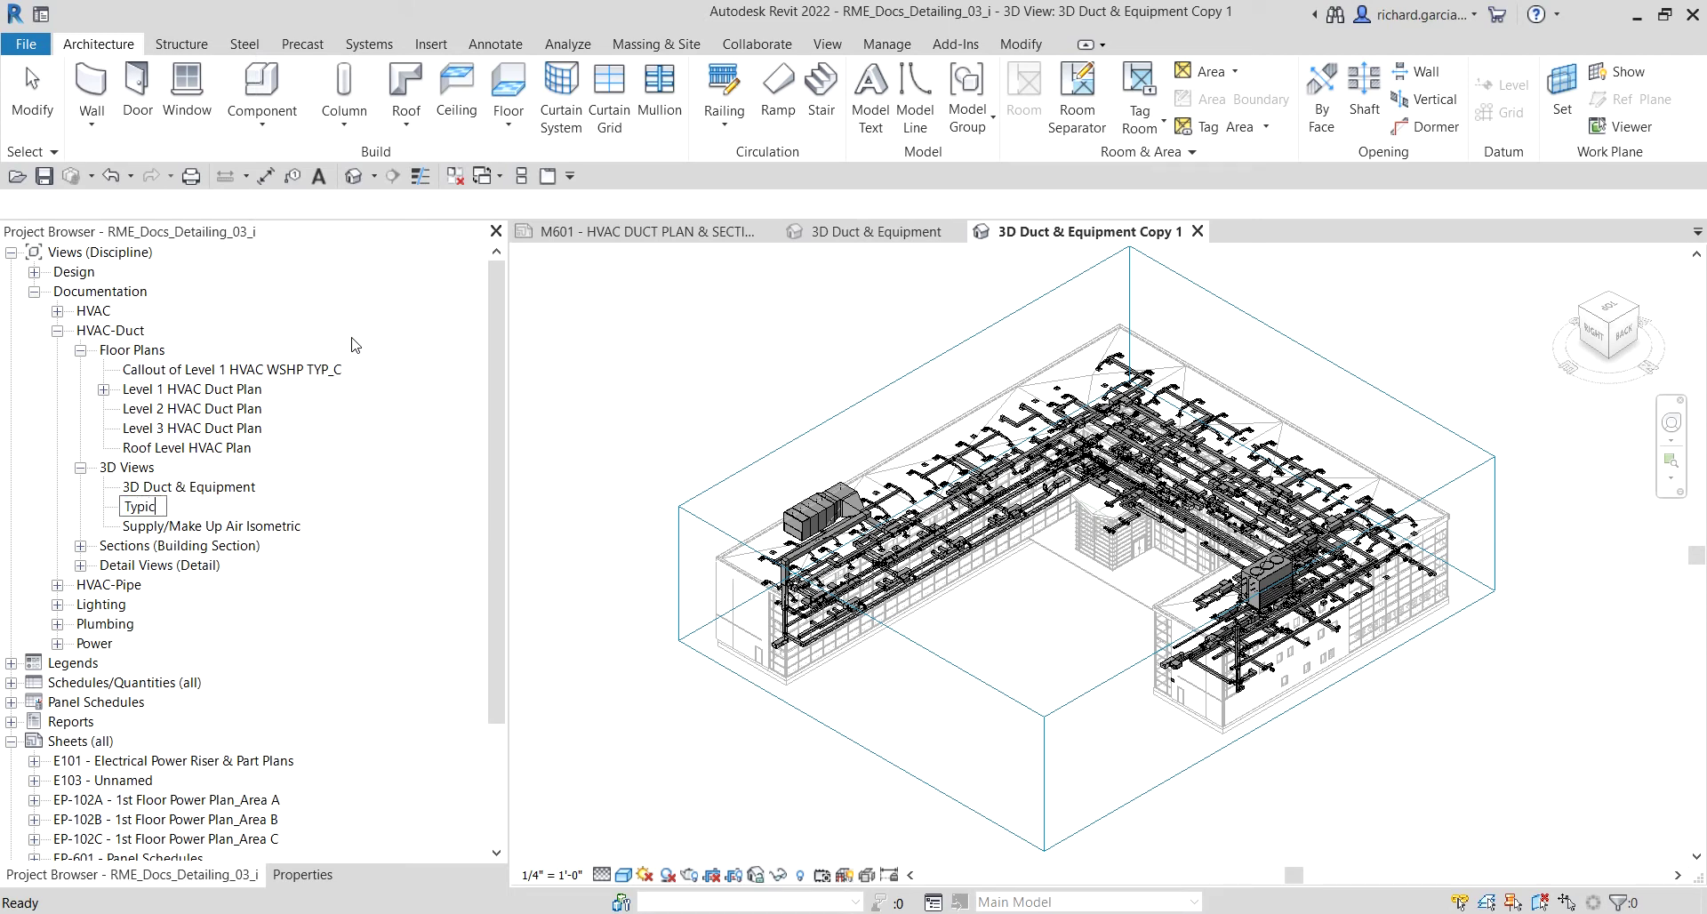
{"action": "type", "text": "al Make Up Air Isometric Detail"}
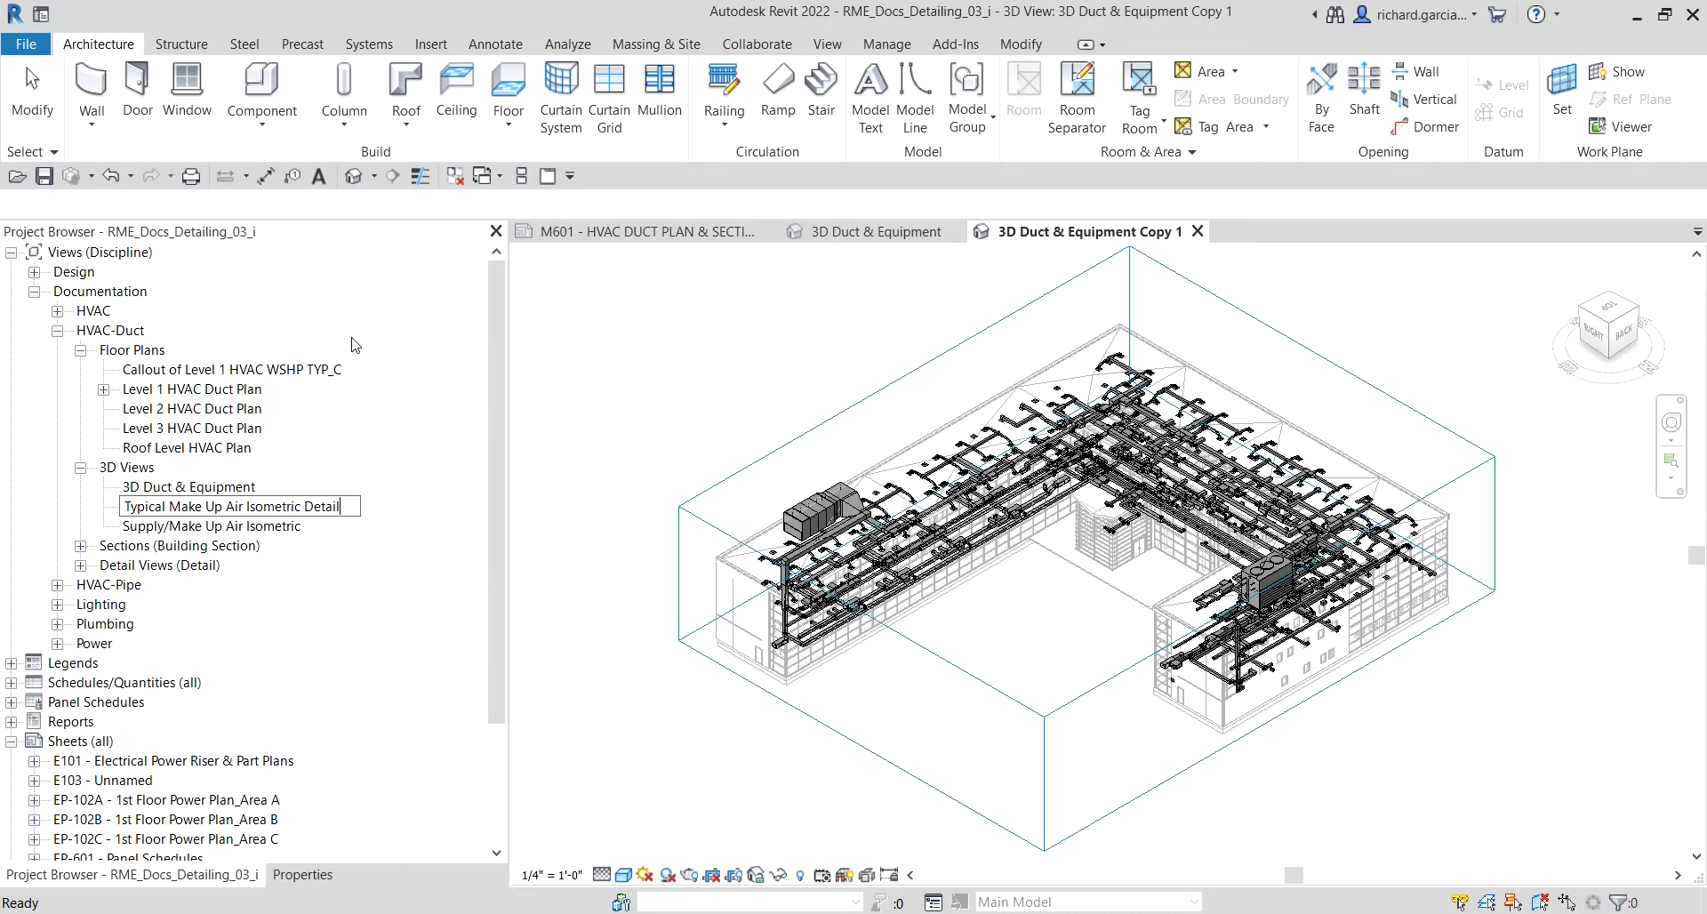
{"action": "key", "text": "Return"}
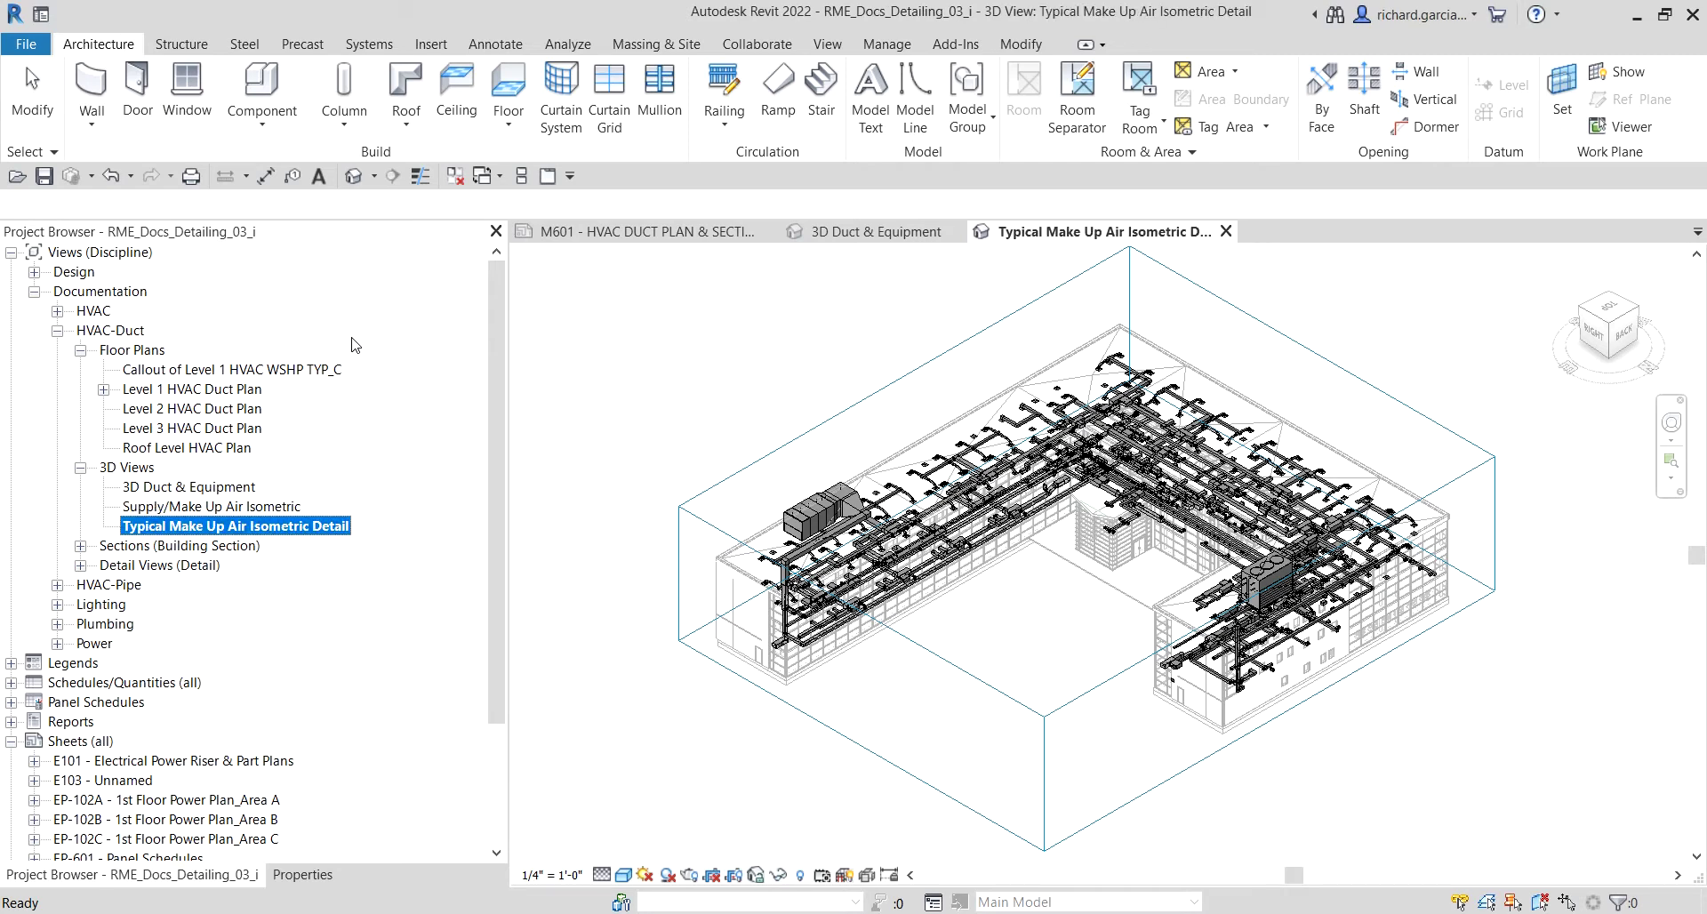
{"action": "left_click", "coordinate": [777, 350]}
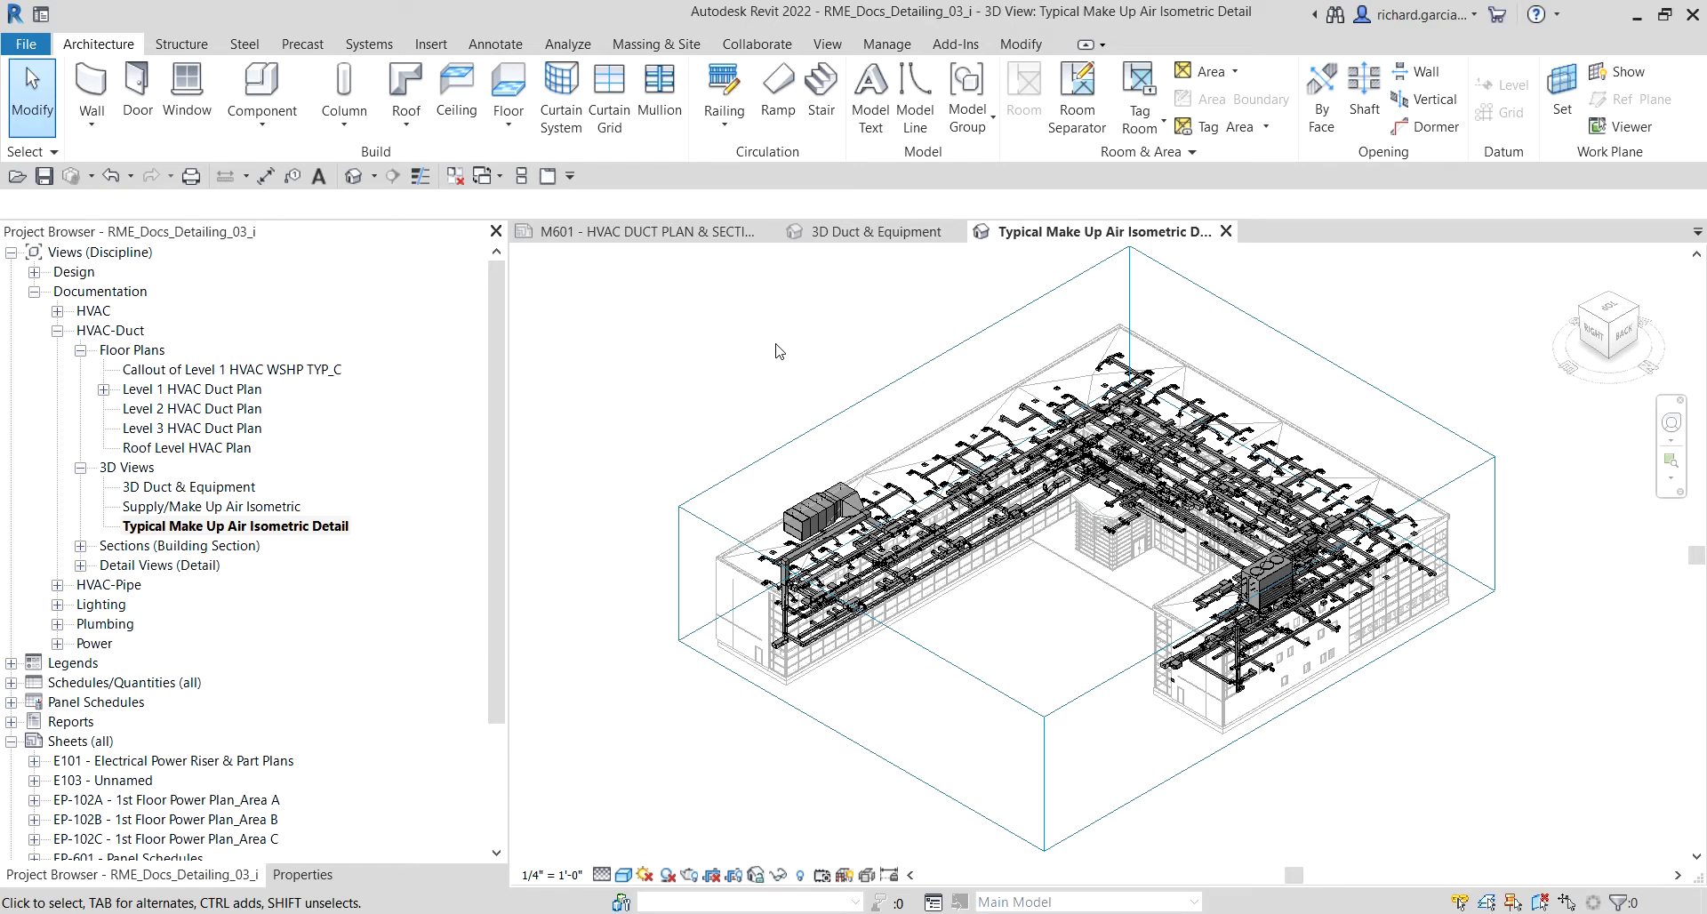
{"action": "right_click", "coordinate": [1604, 331]}
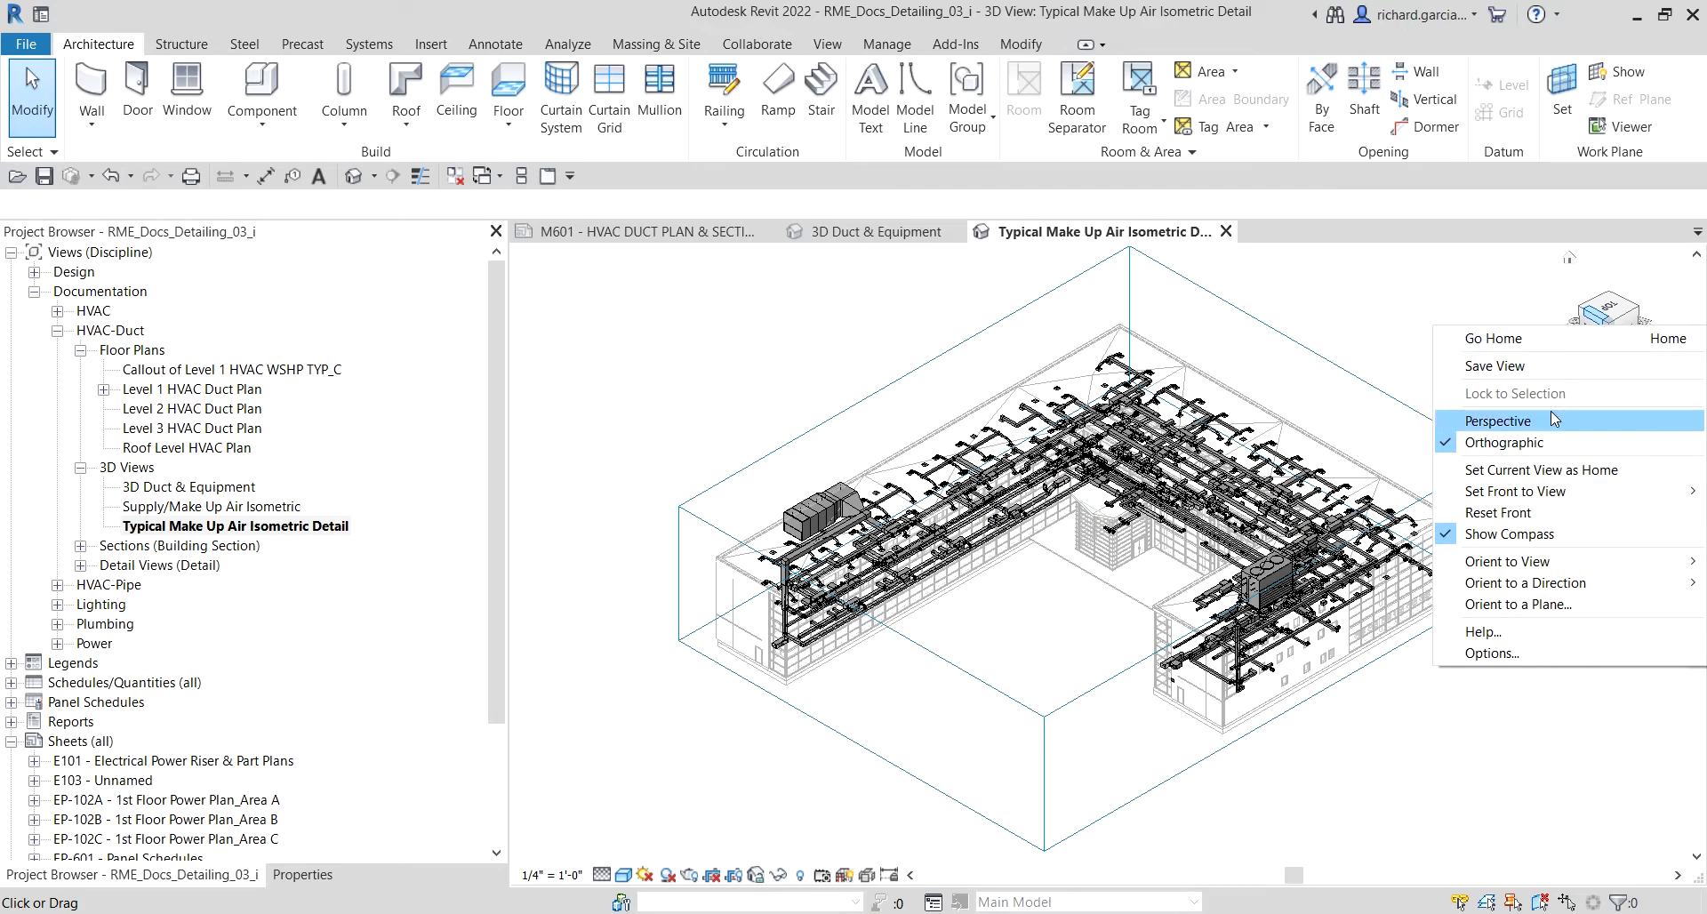
{"action": "mouse_move", "coordinate": [1529, 569]}
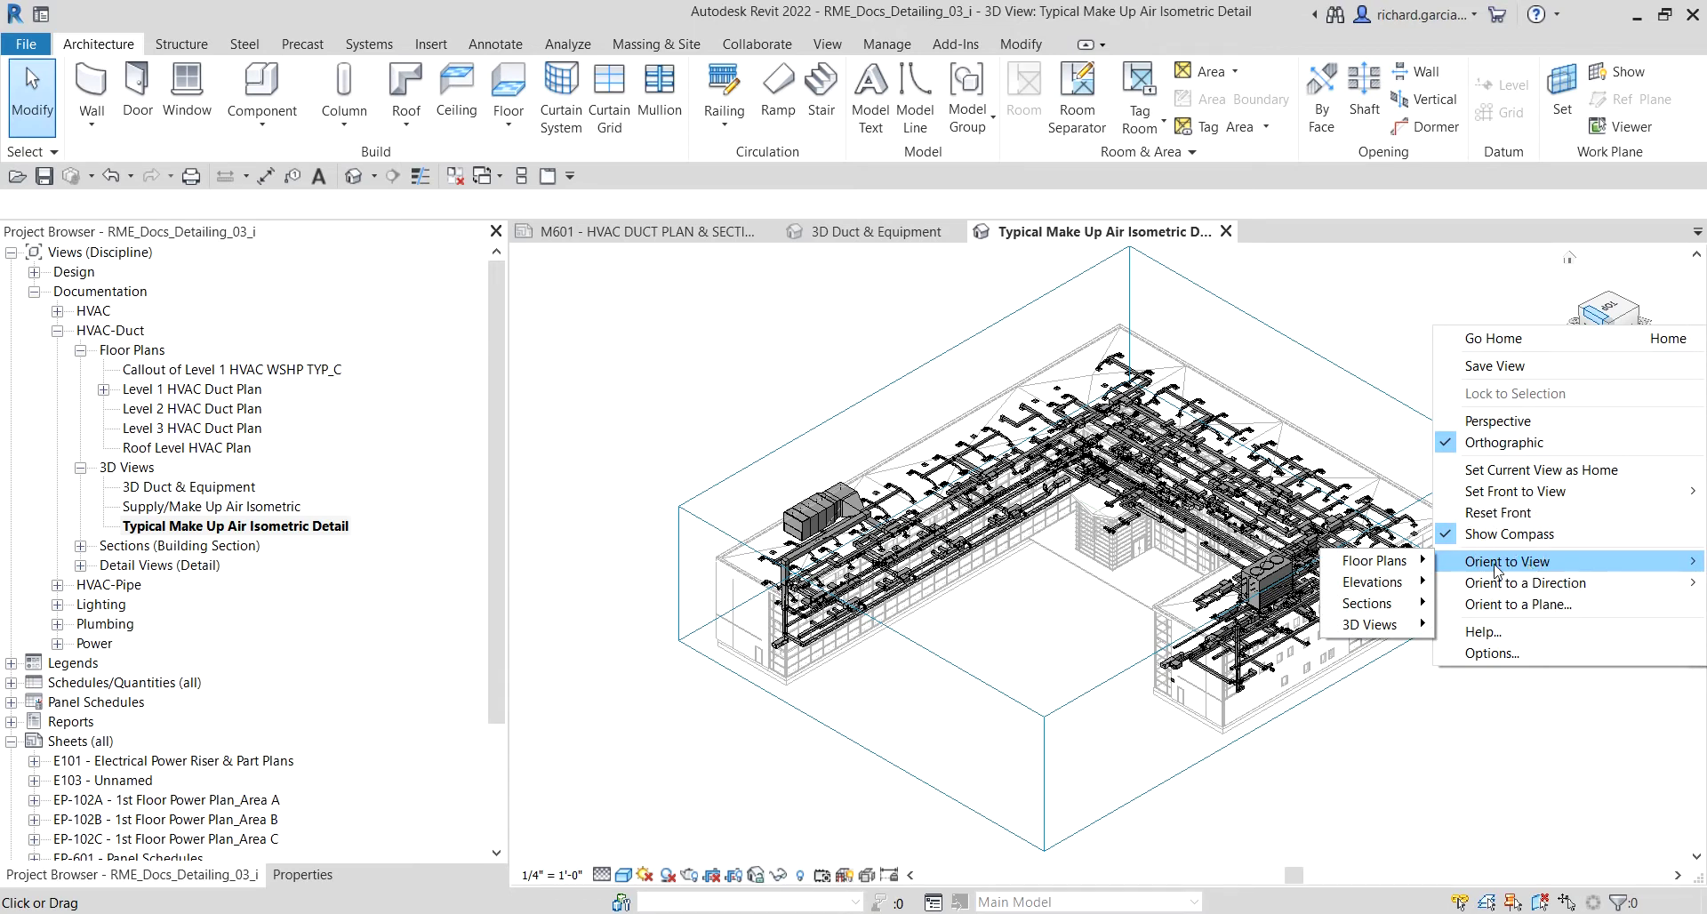
{"action": "mouse_move", "coordinate": [1384, 607]}
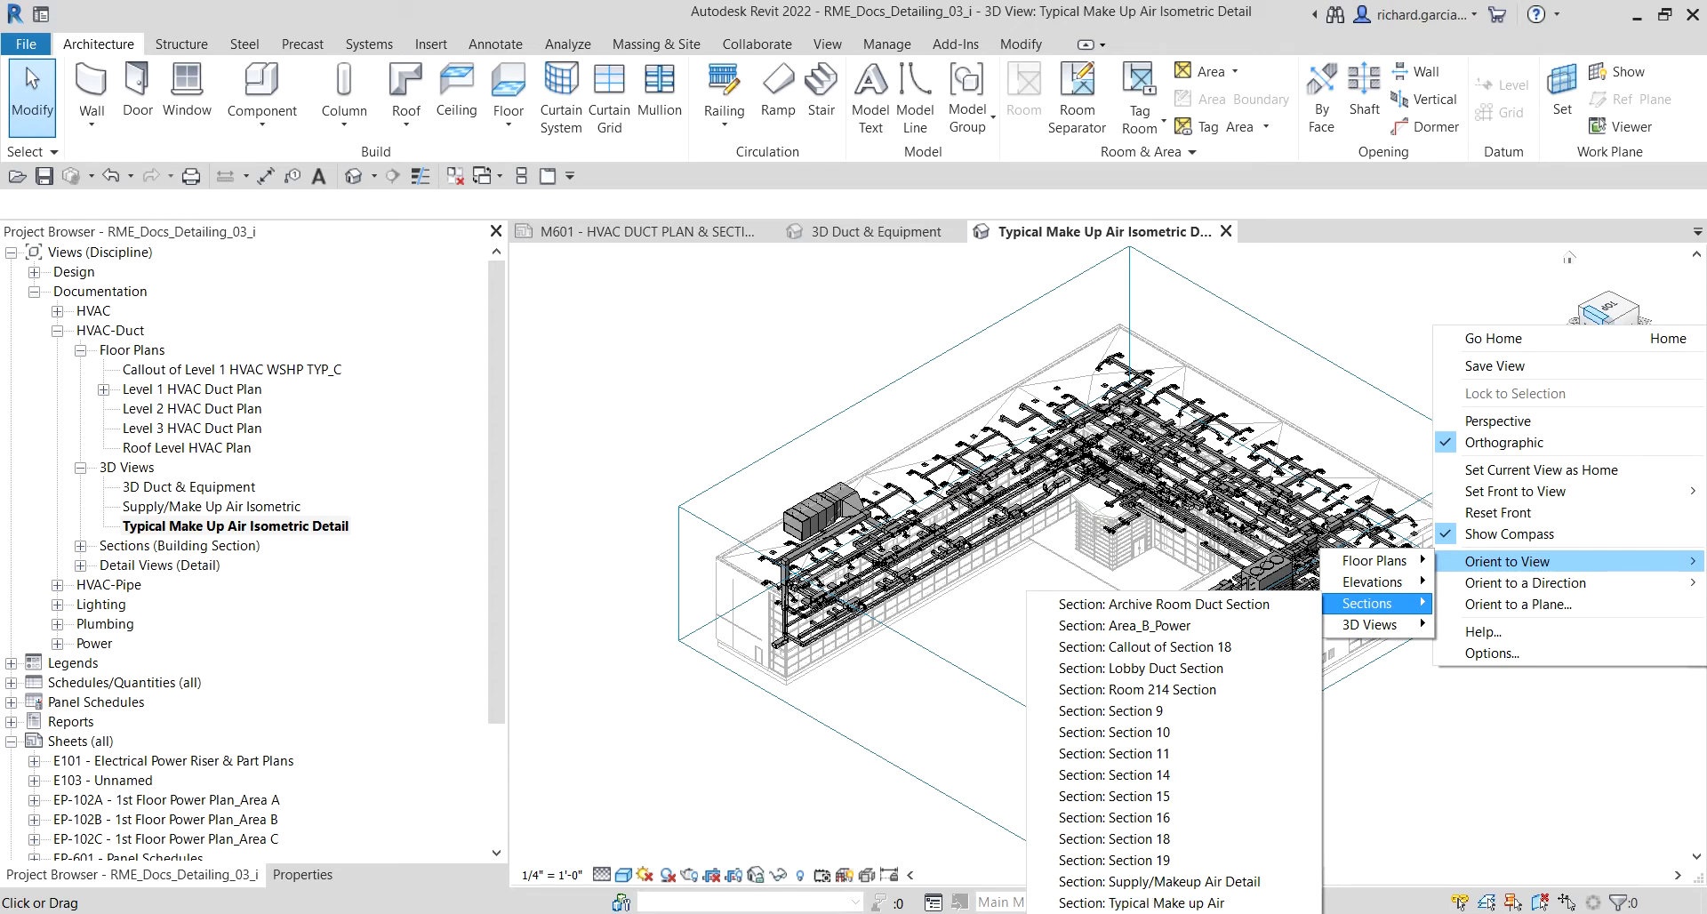
{"action": "left_click", "coordinate": [396, 308]}
Step: Search the project views for "typical make up" and open the Typical Make up Air section to examine it
{"action": "right_click", "coordinate": [396, 307]}
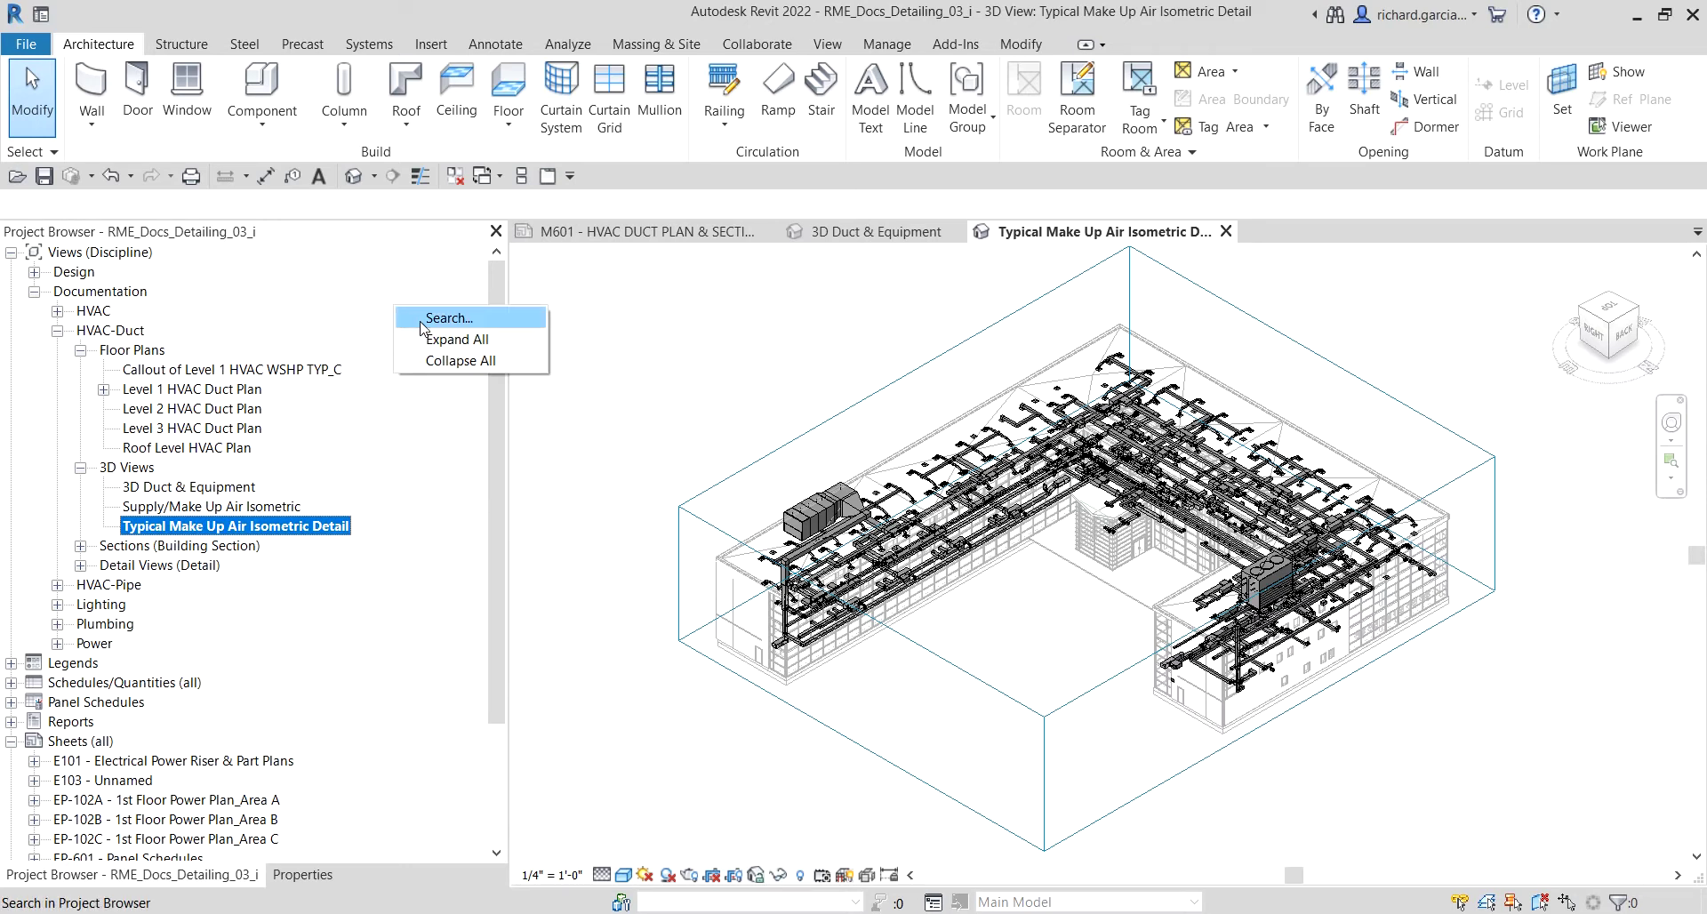
{"action": "left_click", "coordinate": [429, 323]}
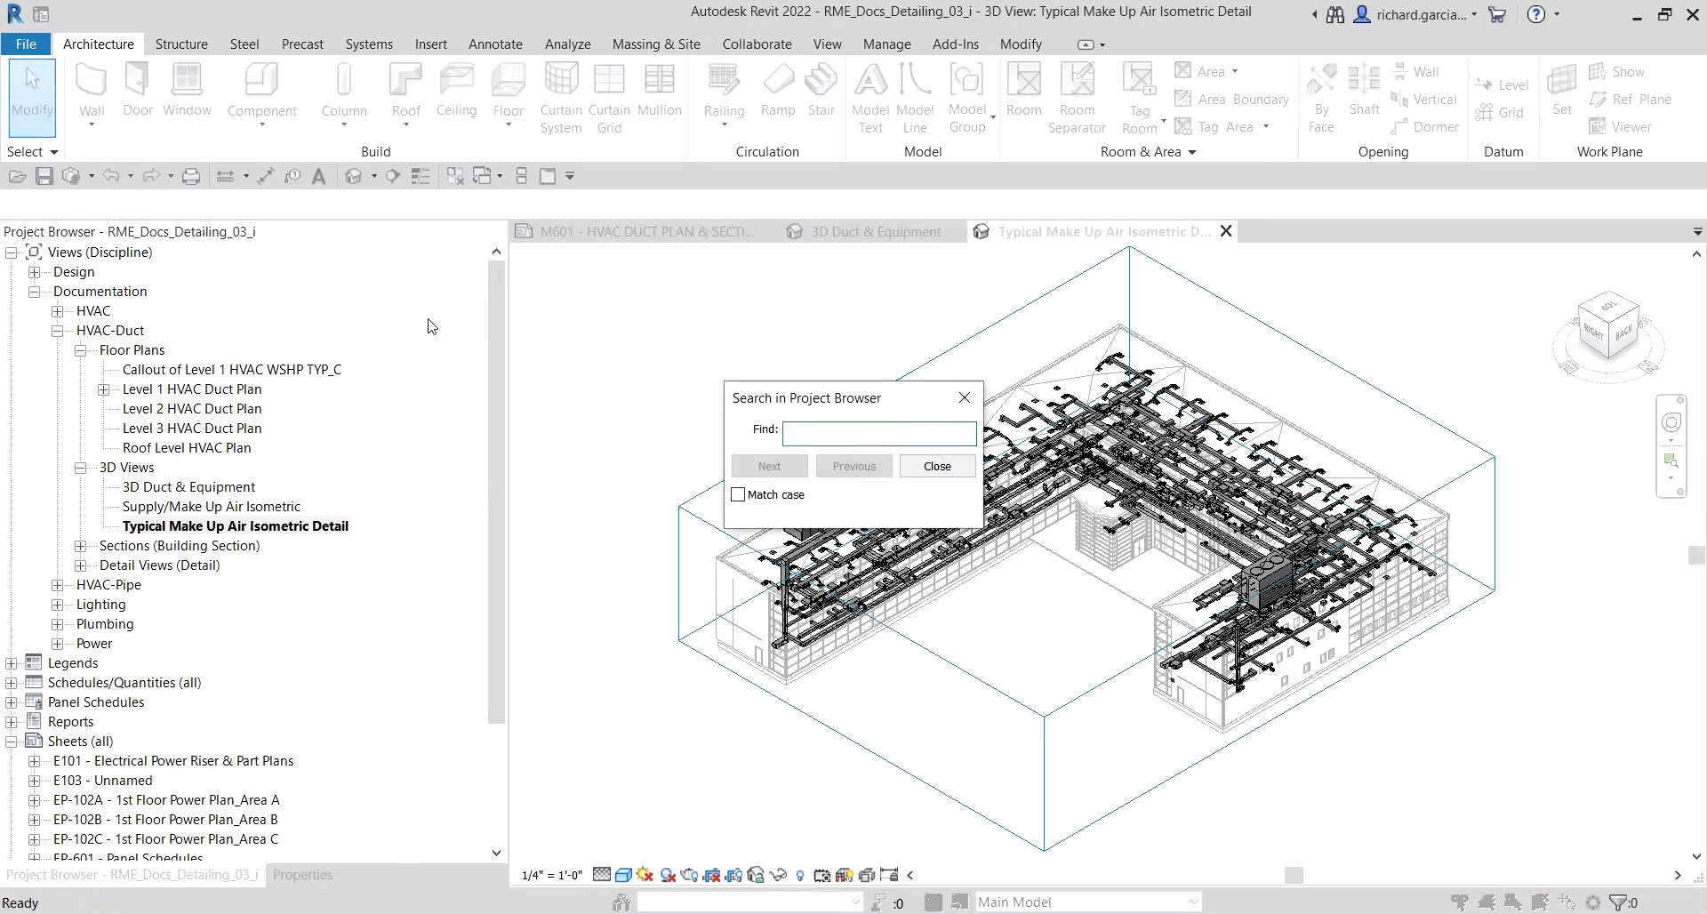
{"action": "type", "text": "typica"}
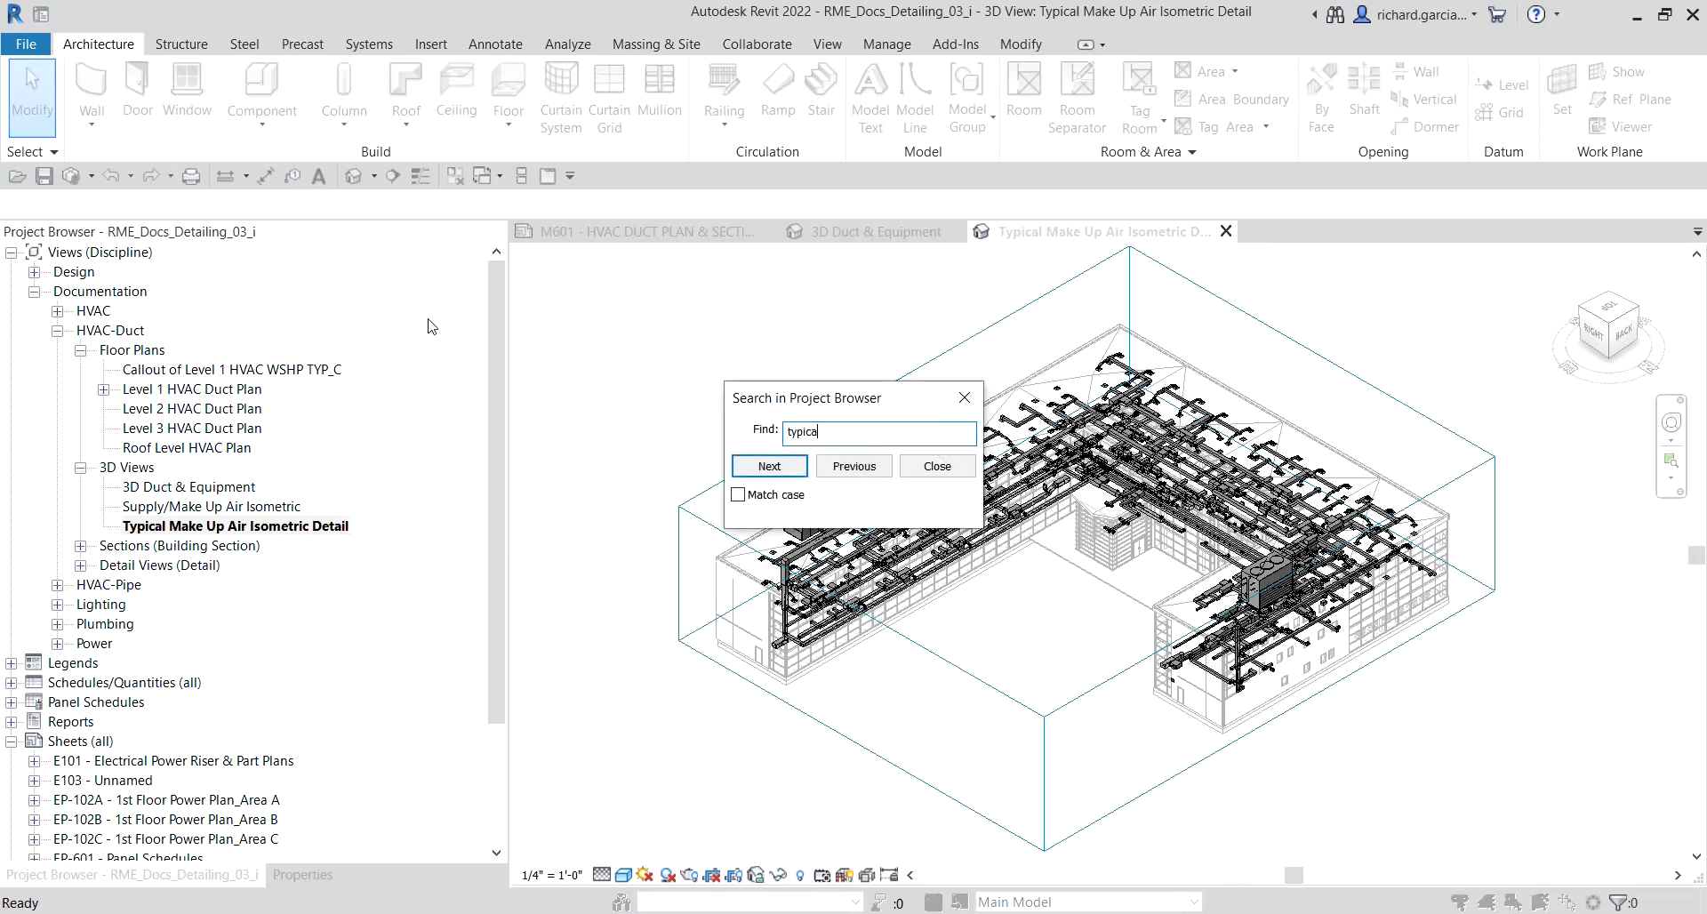
{"action": "type", "text": "l make up"}
{"action": "key", "text": "Return"}
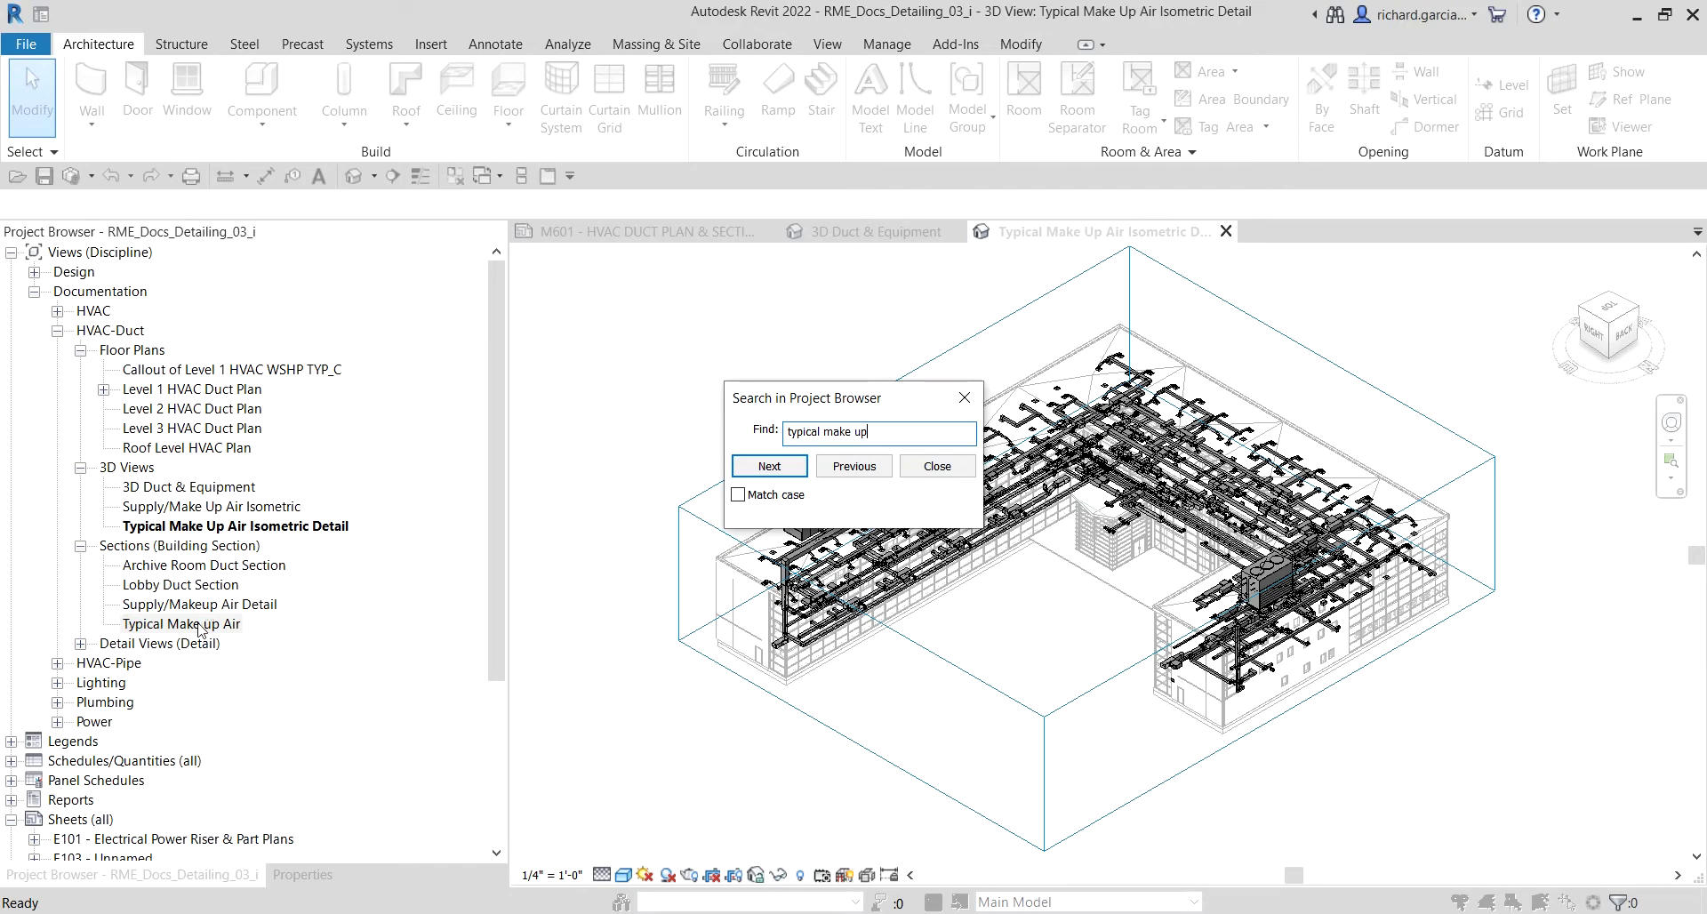
{"action": "left_click", "coordinate": [937, 466]}
{"action": "double_click", "coordinate": [227, 625]}
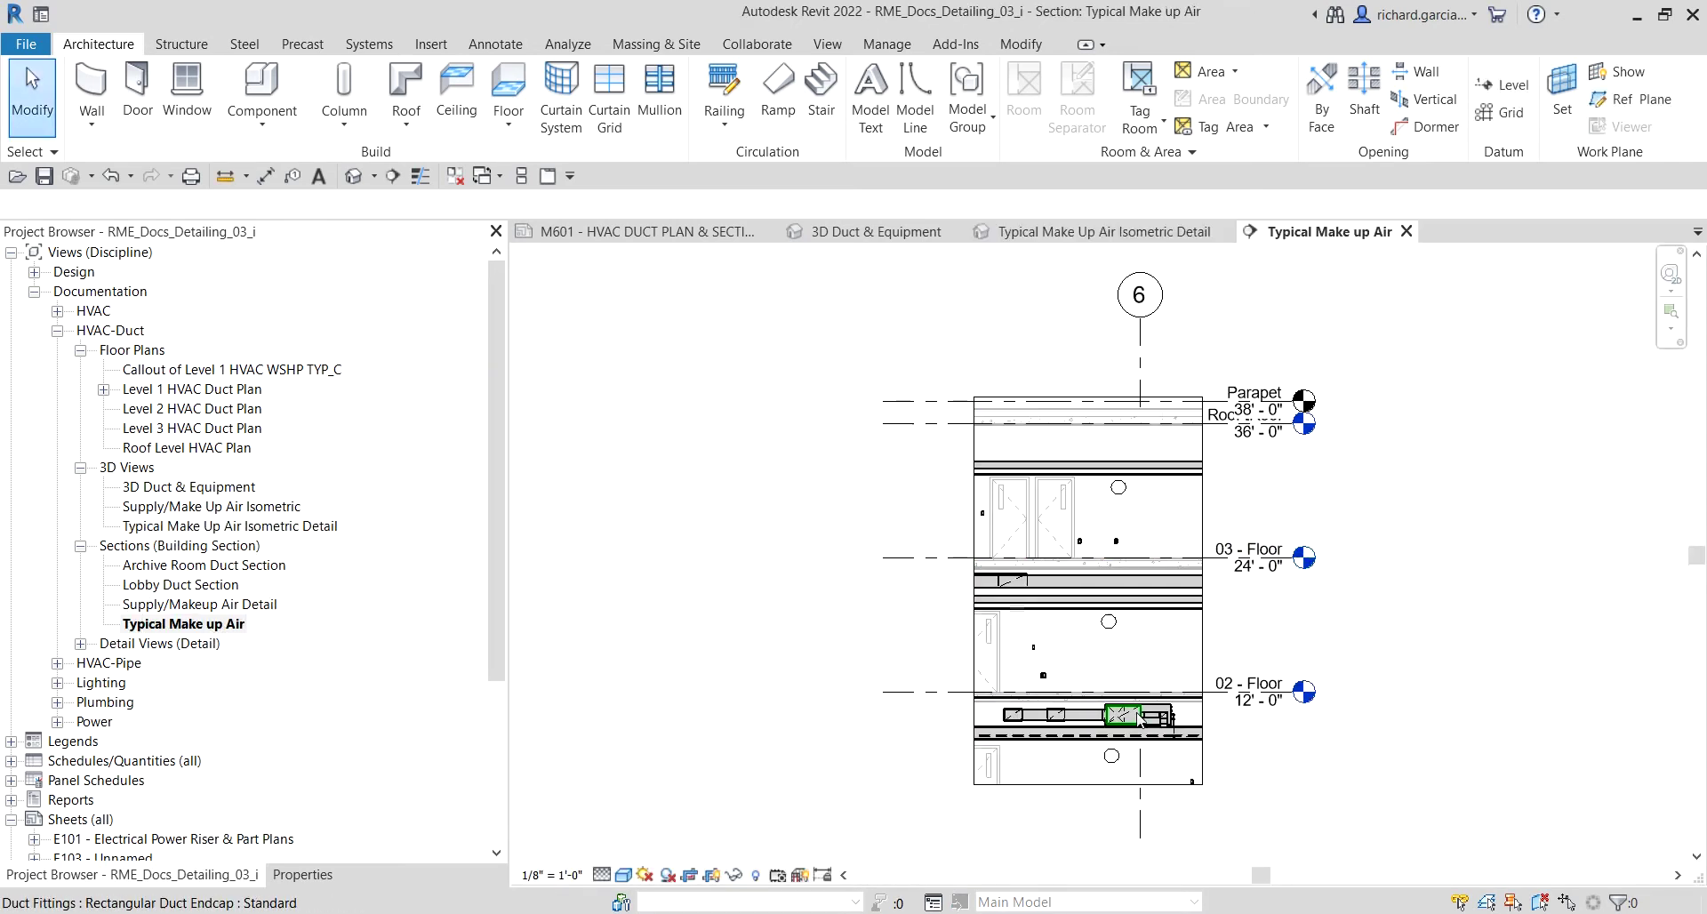
{"action": "scroll", "coordinate": [1235, 698], "scroll_direction": "up", "scroll_amount": 1}
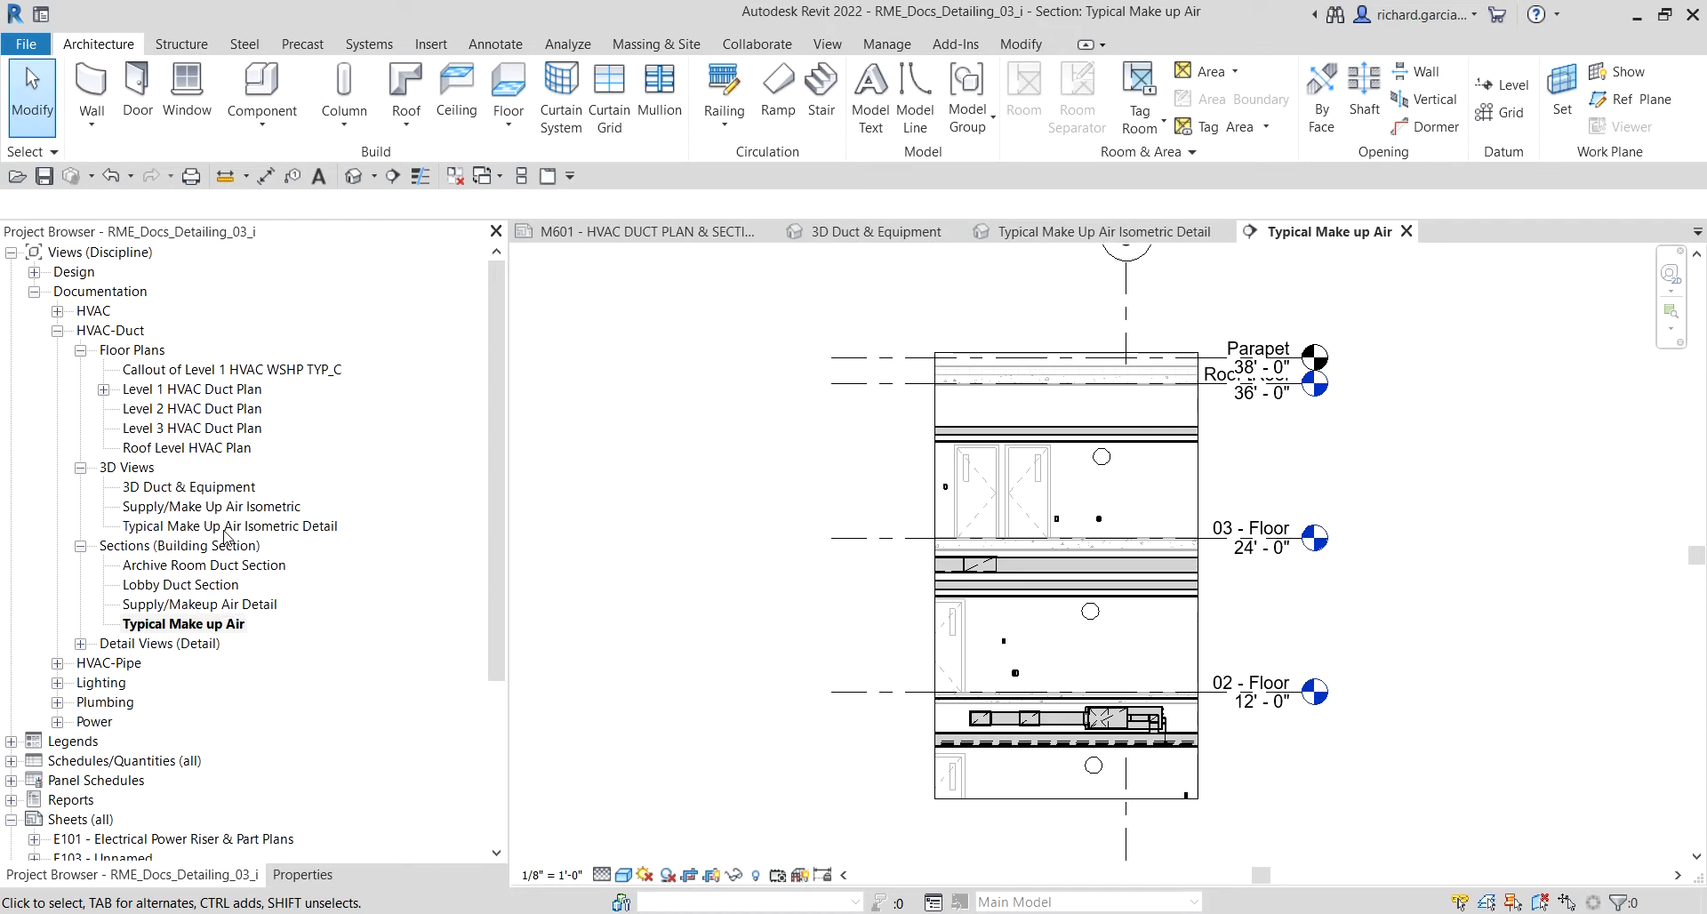
Step: Reopen the Typical Make Up Air Isometric Detail view and orient it to the Typical Make up Air section
{"action": "double_click", "coordinate": [224, 527]}
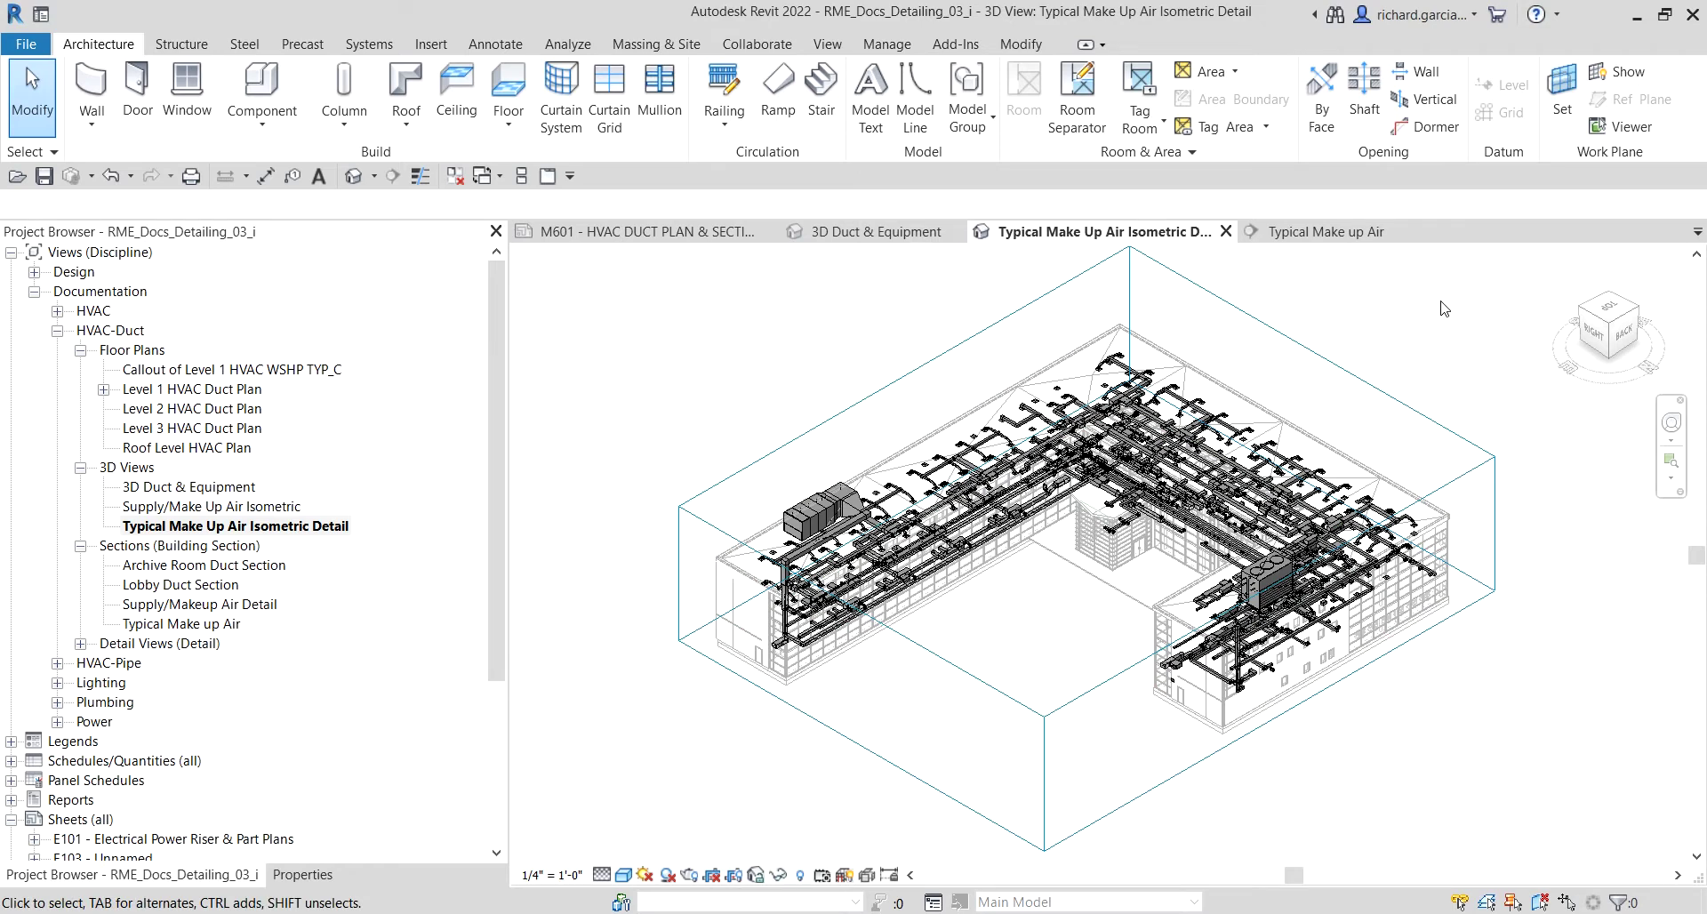
{"action": "right_click", "coordinate": [1593, 334]}
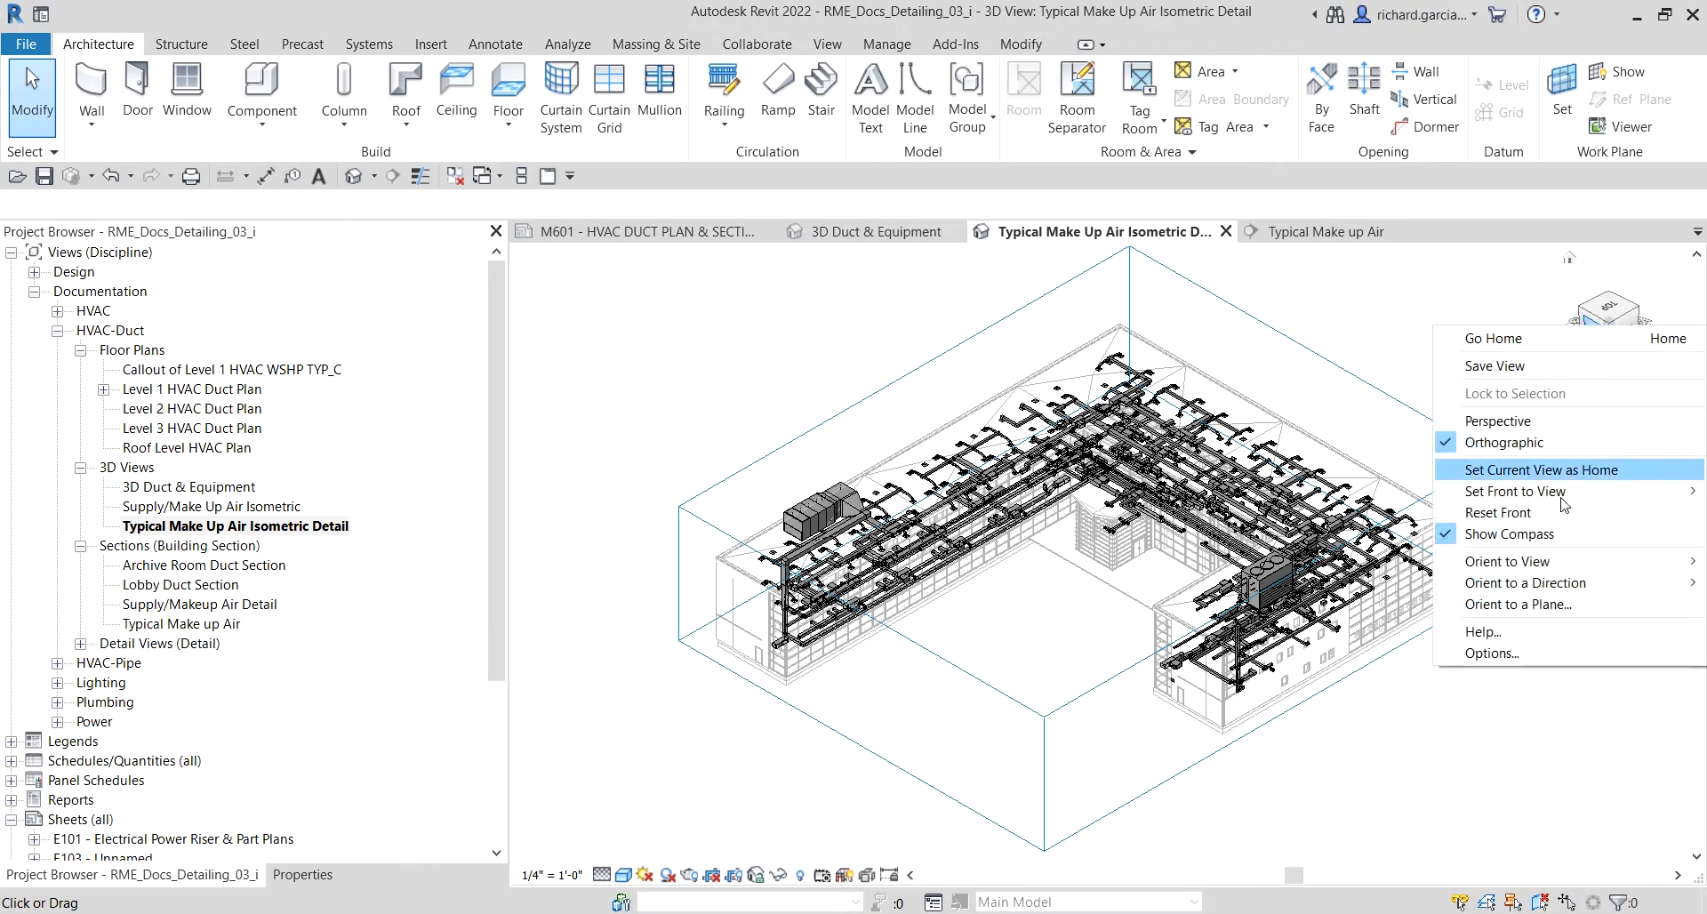
{"action": "mouse_move", "coordinate": [1538, 569]}
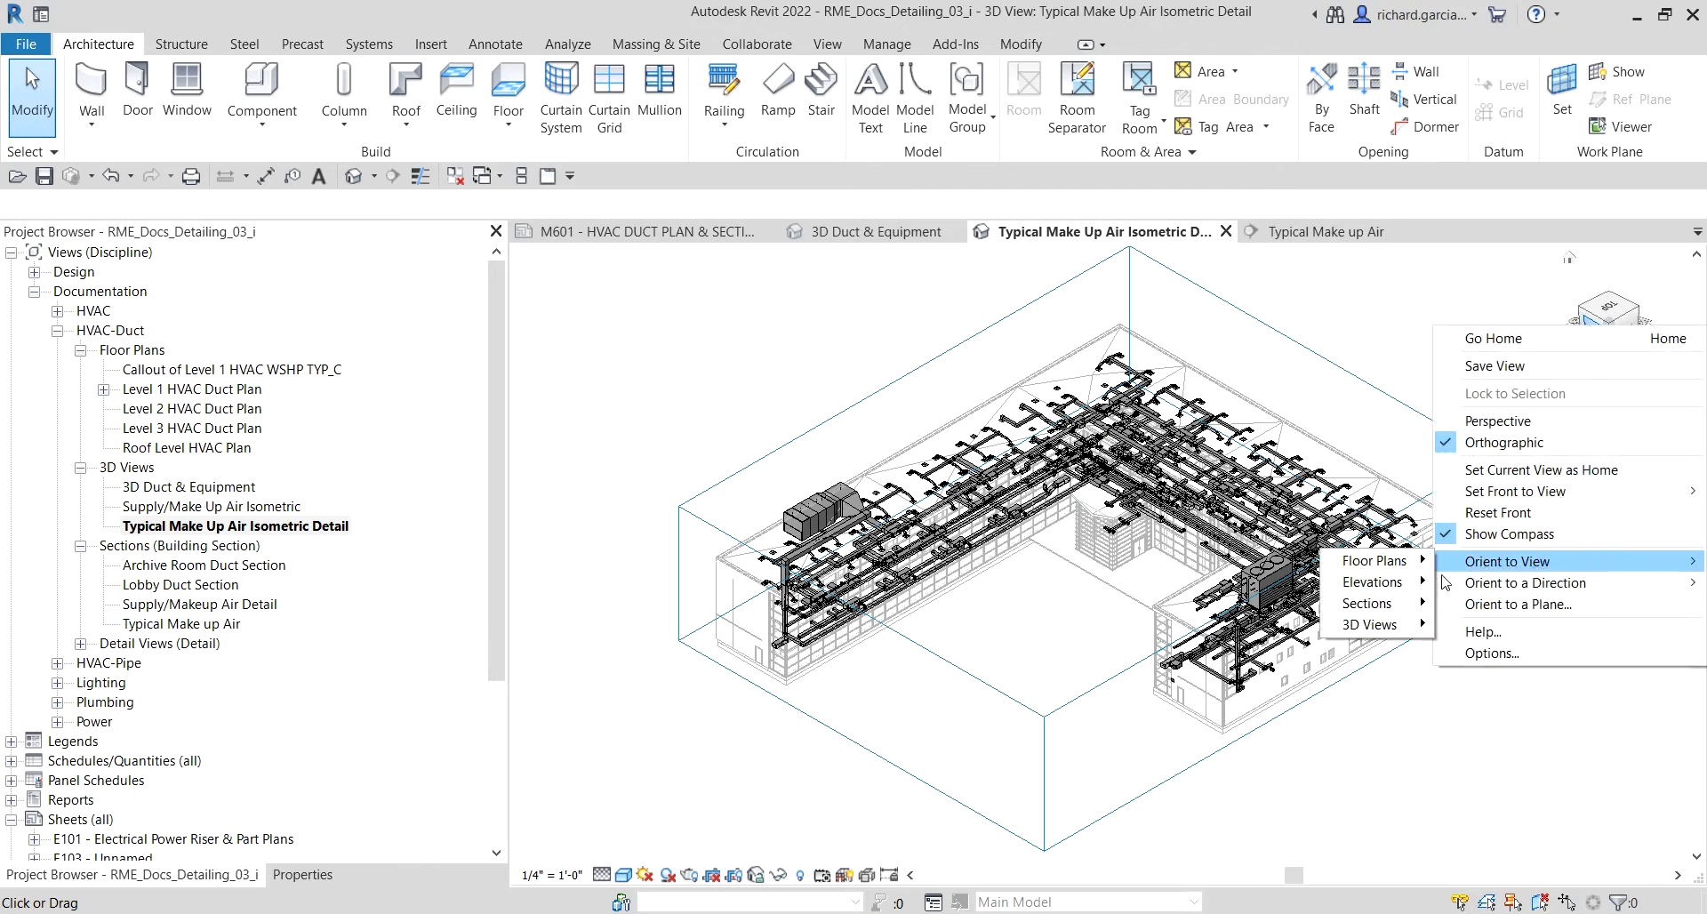
{"action": "mouse_move", "coordinate": [1387, 612]}
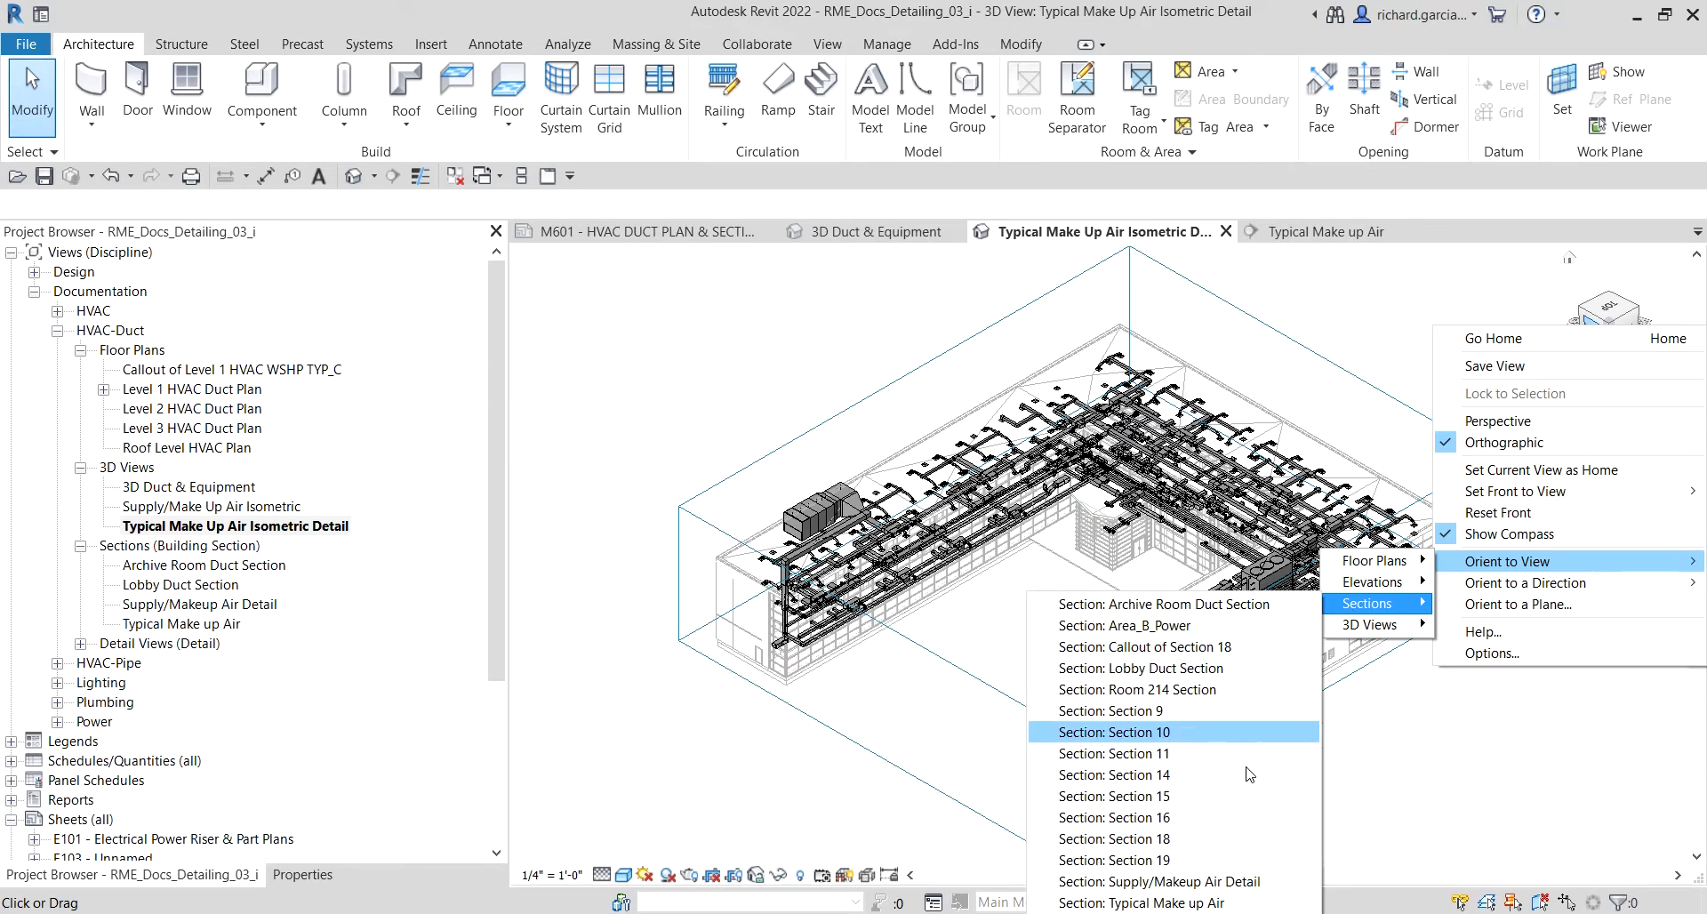
{"action": "left_click", "coordinate": [1214, 904]}
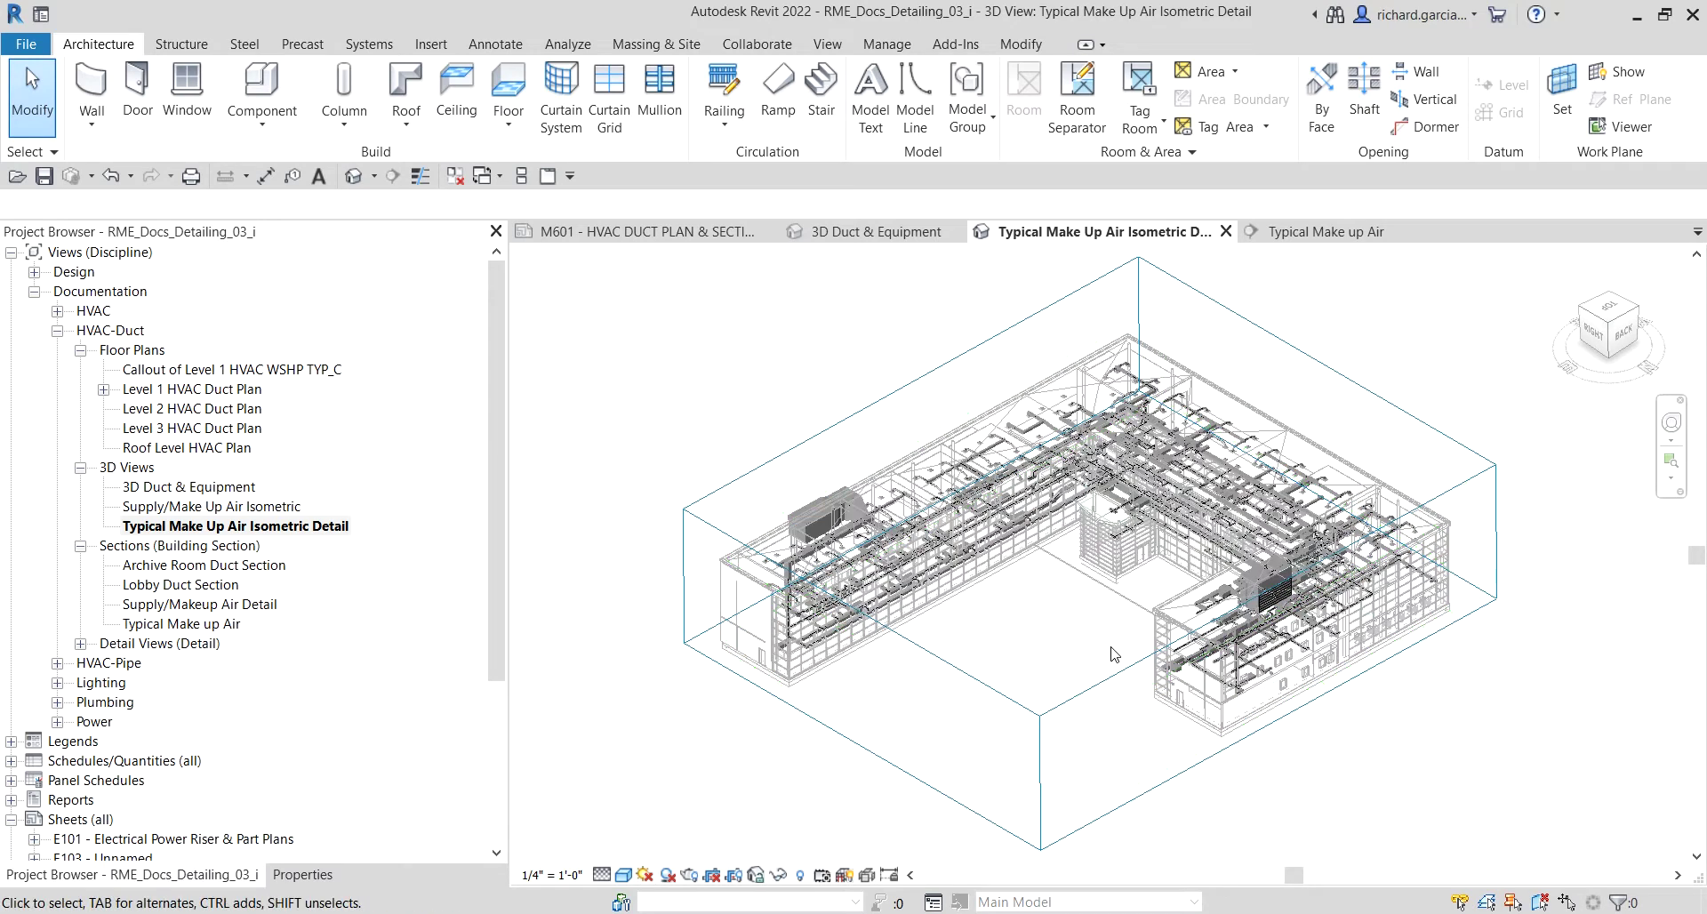
Step: From the back view, lower the section box's top face to just above the lowest-storey make-up air ducts and unit
{"action": "scroll", "coordinate": [1067, 562], "scroll_direction": "up", "scroll_amount": 8}
{"action": "middle_click_drag", "start_coordinate": [1065, 638], "coordinate": [948, 593], "text": "shift"}
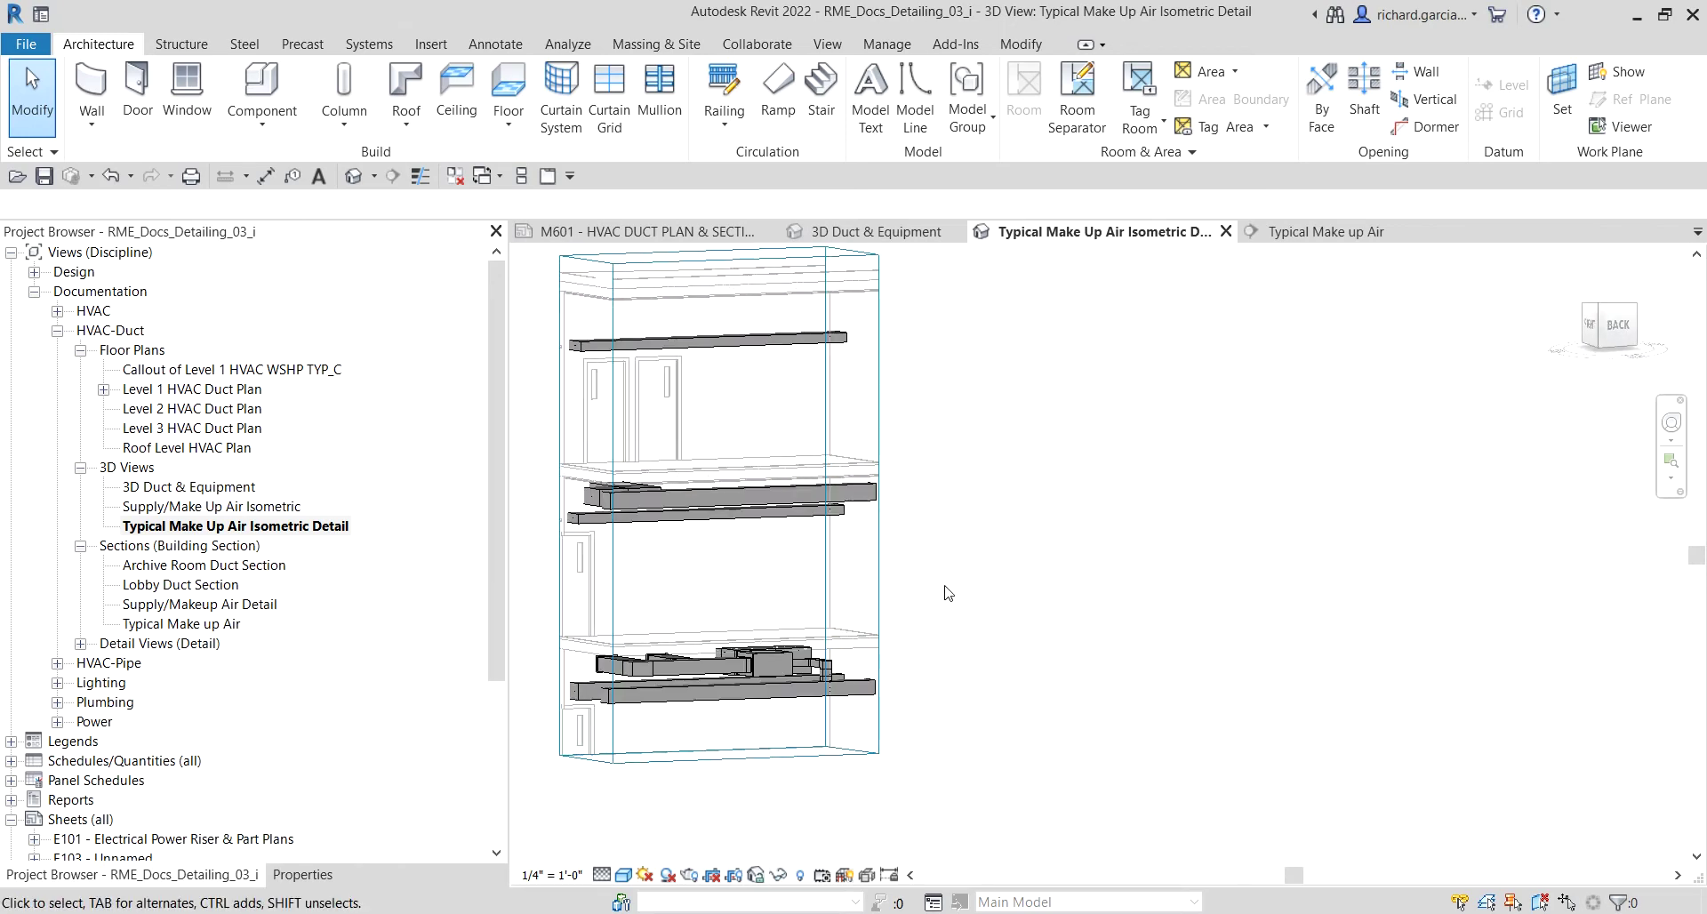
{"action": "left_click", "coordinate": [877, 563]}
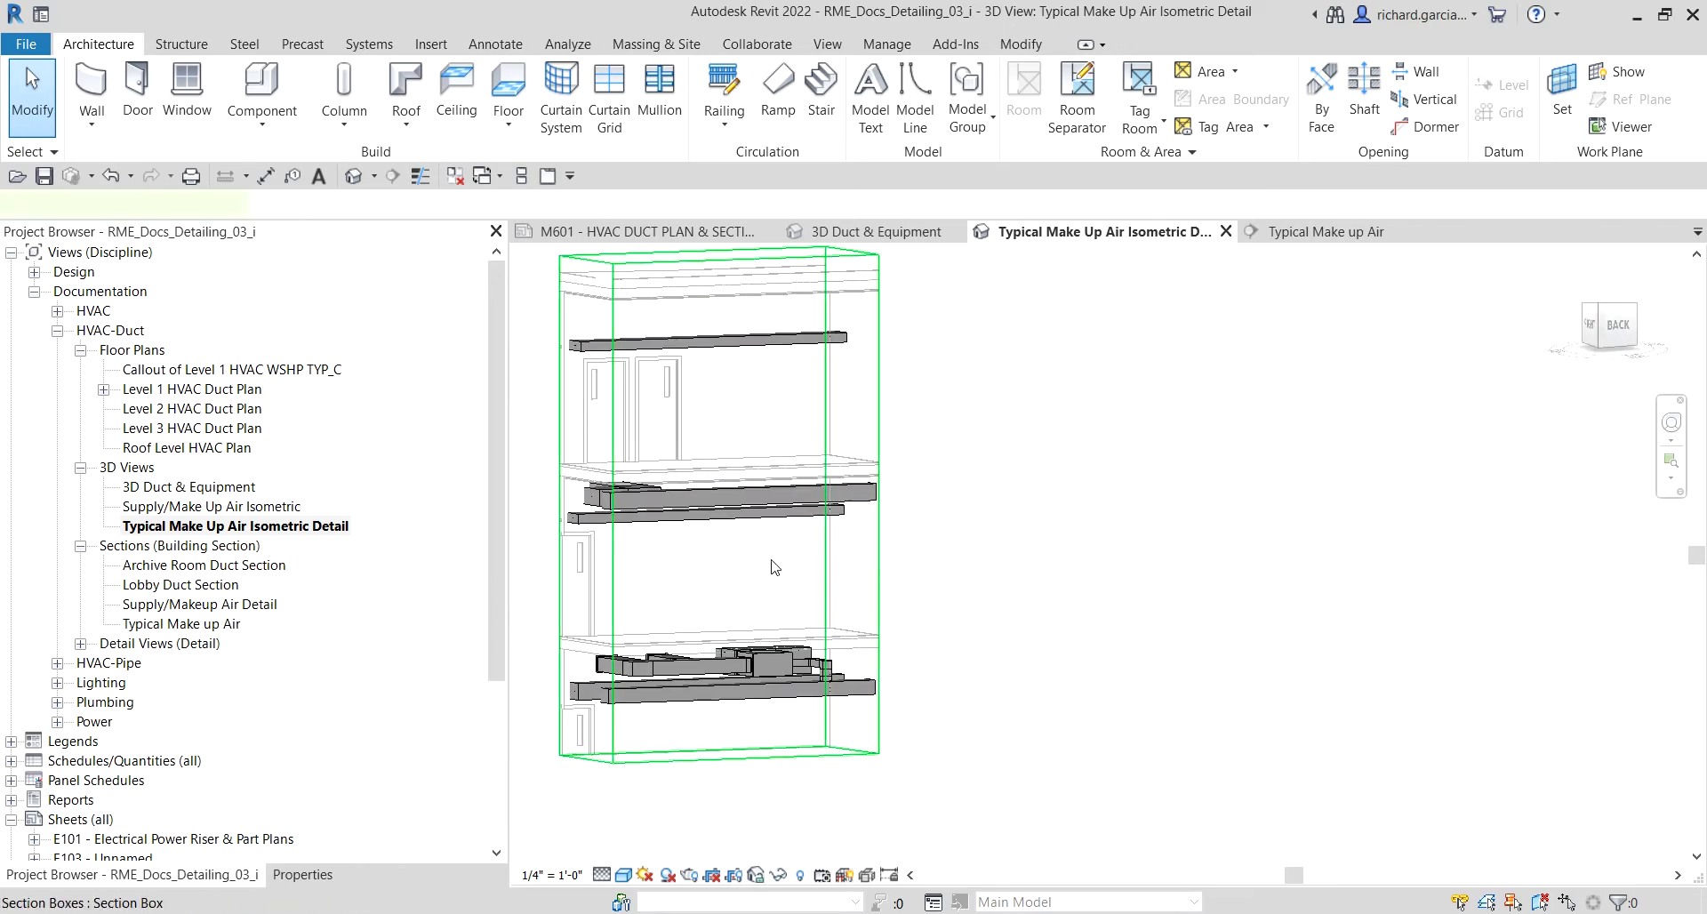
{"action": "middle_click_drag", "start_coordinate": [767, 557], "coordinate": [823, 637], "text": "shift"}
{"action": "middle_click_drag", "start_coordinate": [754, 568], "coordinate": [849, 622]}
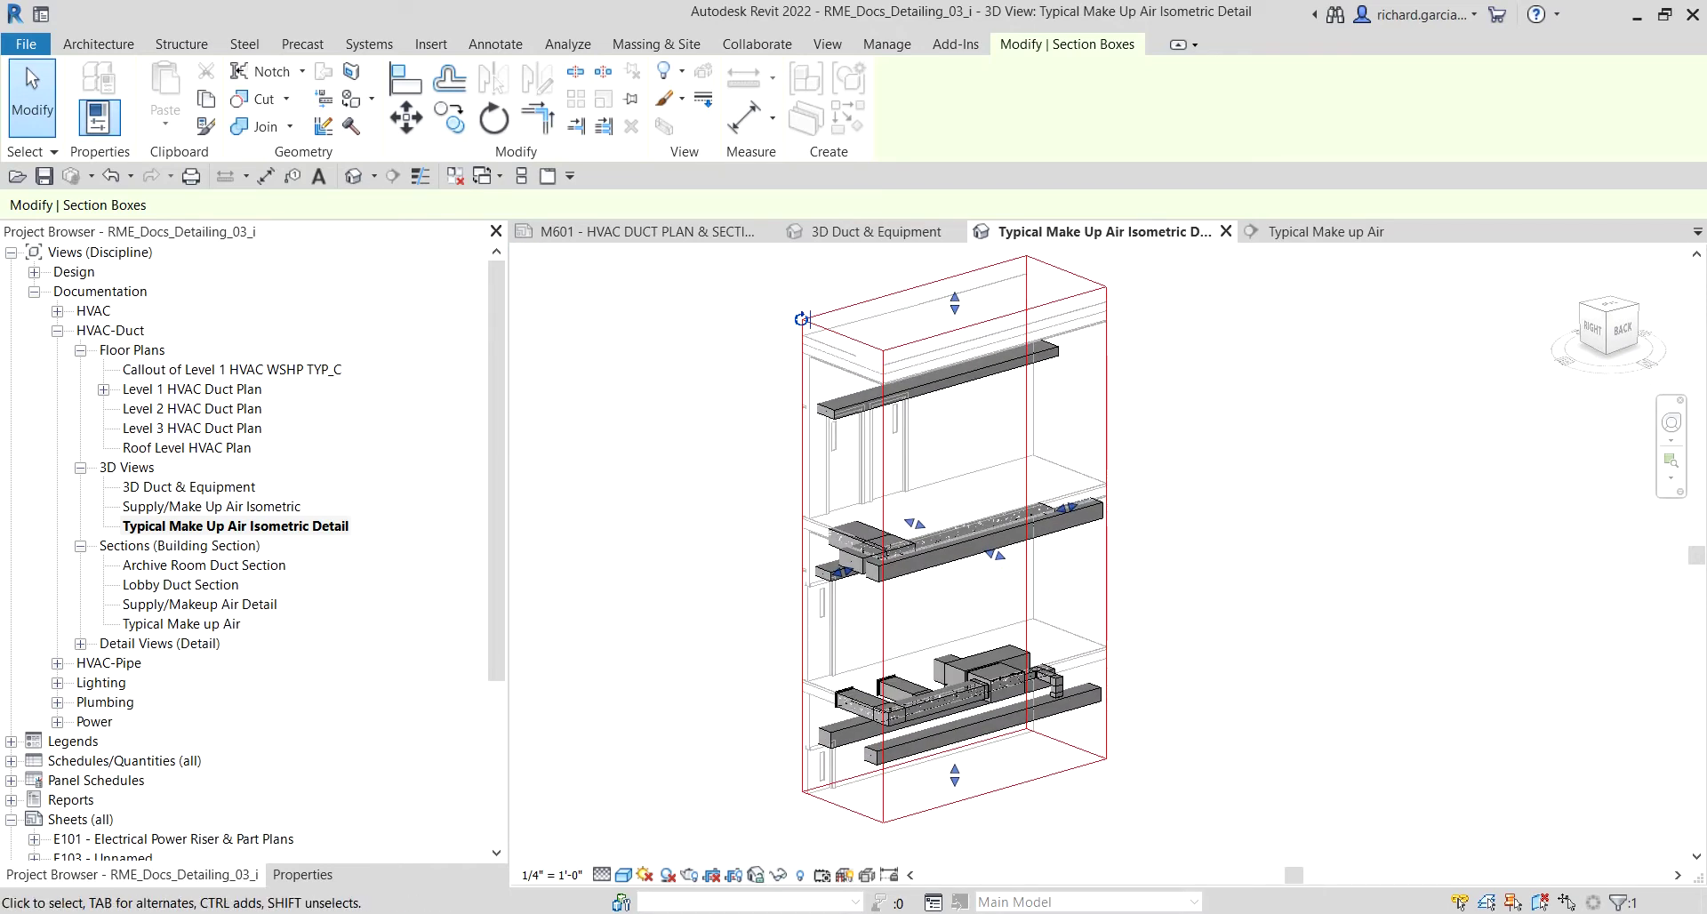
{"action": "left_click", "coordinate": [1625, 339]}
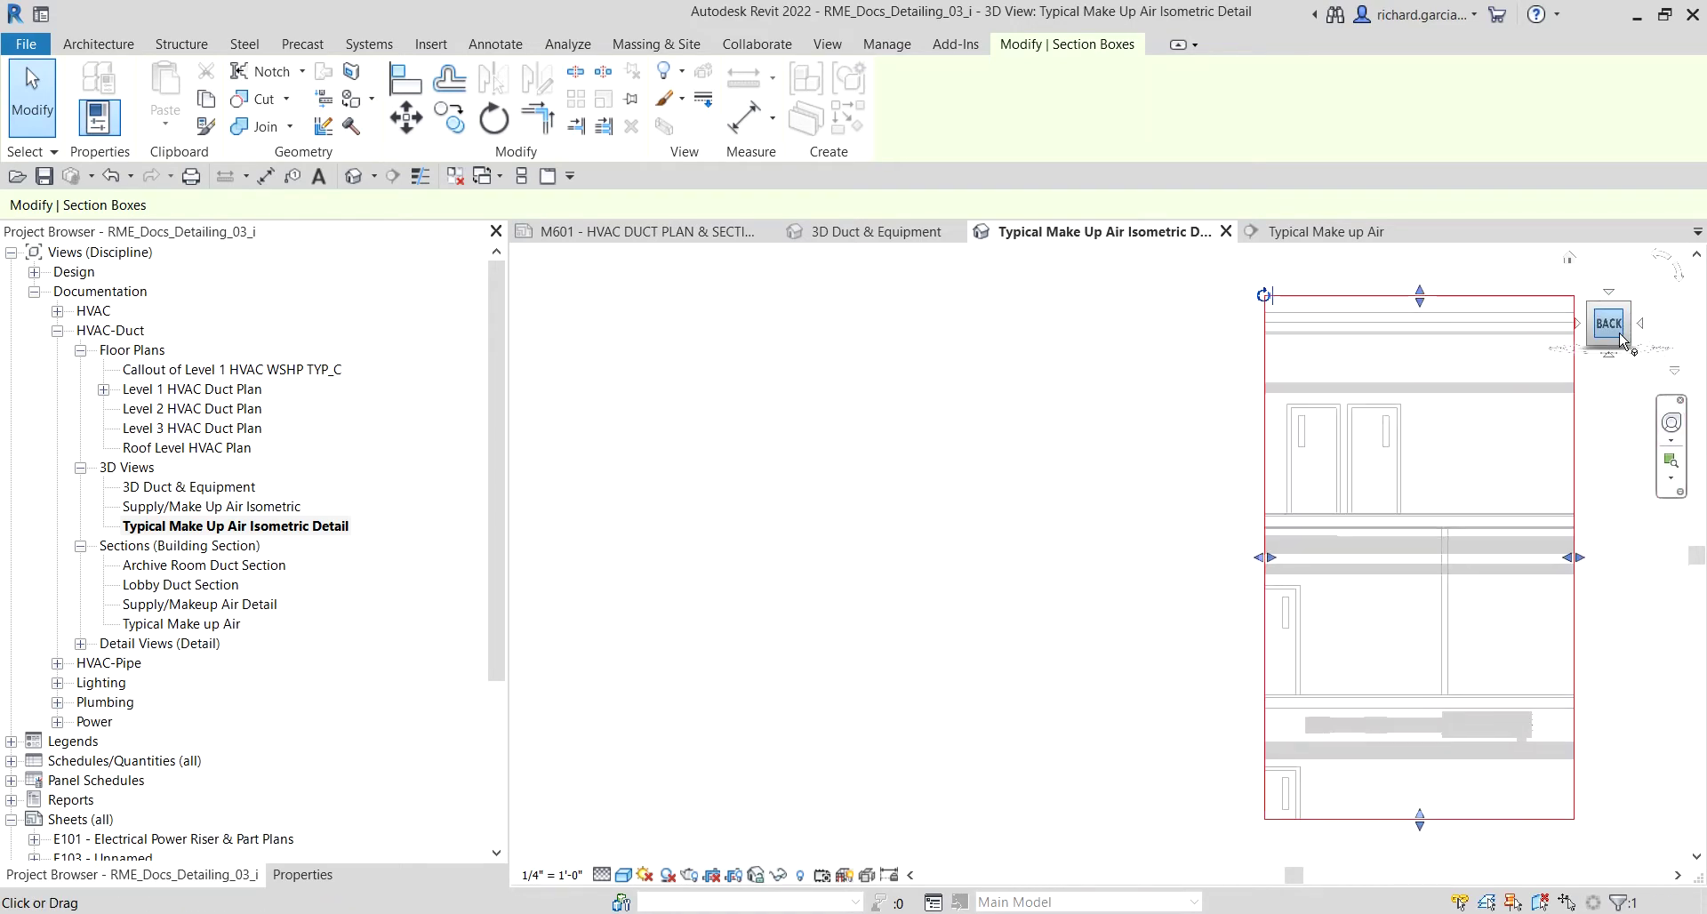
{"action": "left_click_drag", "start_coordinate": [1101, 296], "coordinate": [1114, 696]}
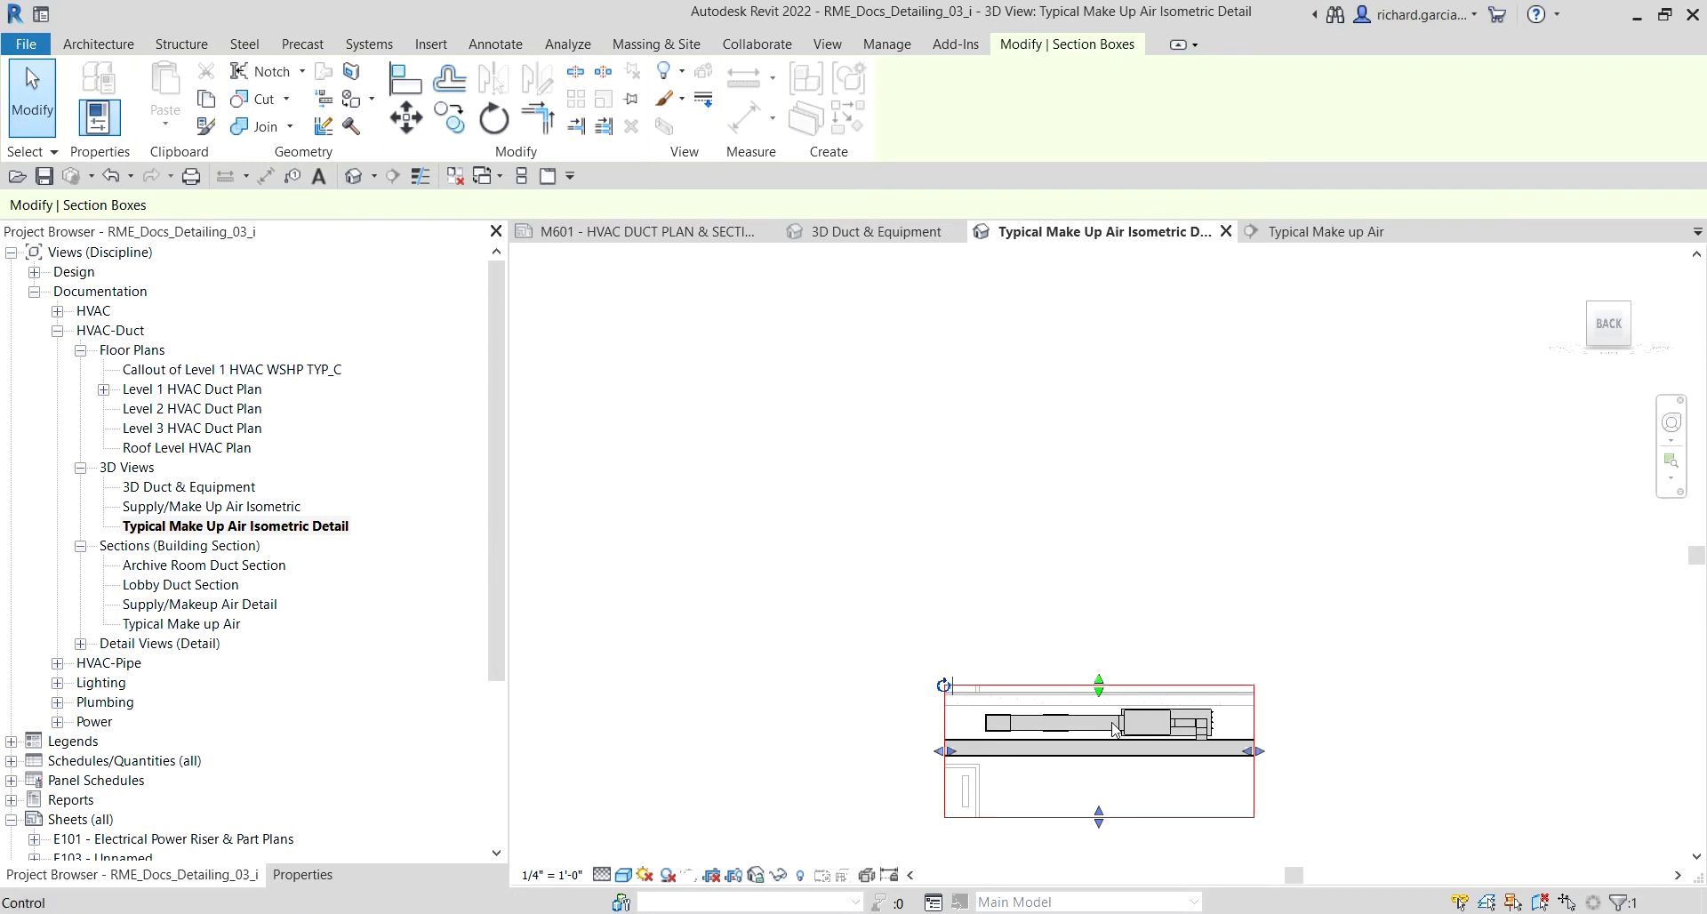
{"action": "left_click", "coordinate": [1299, 758]}
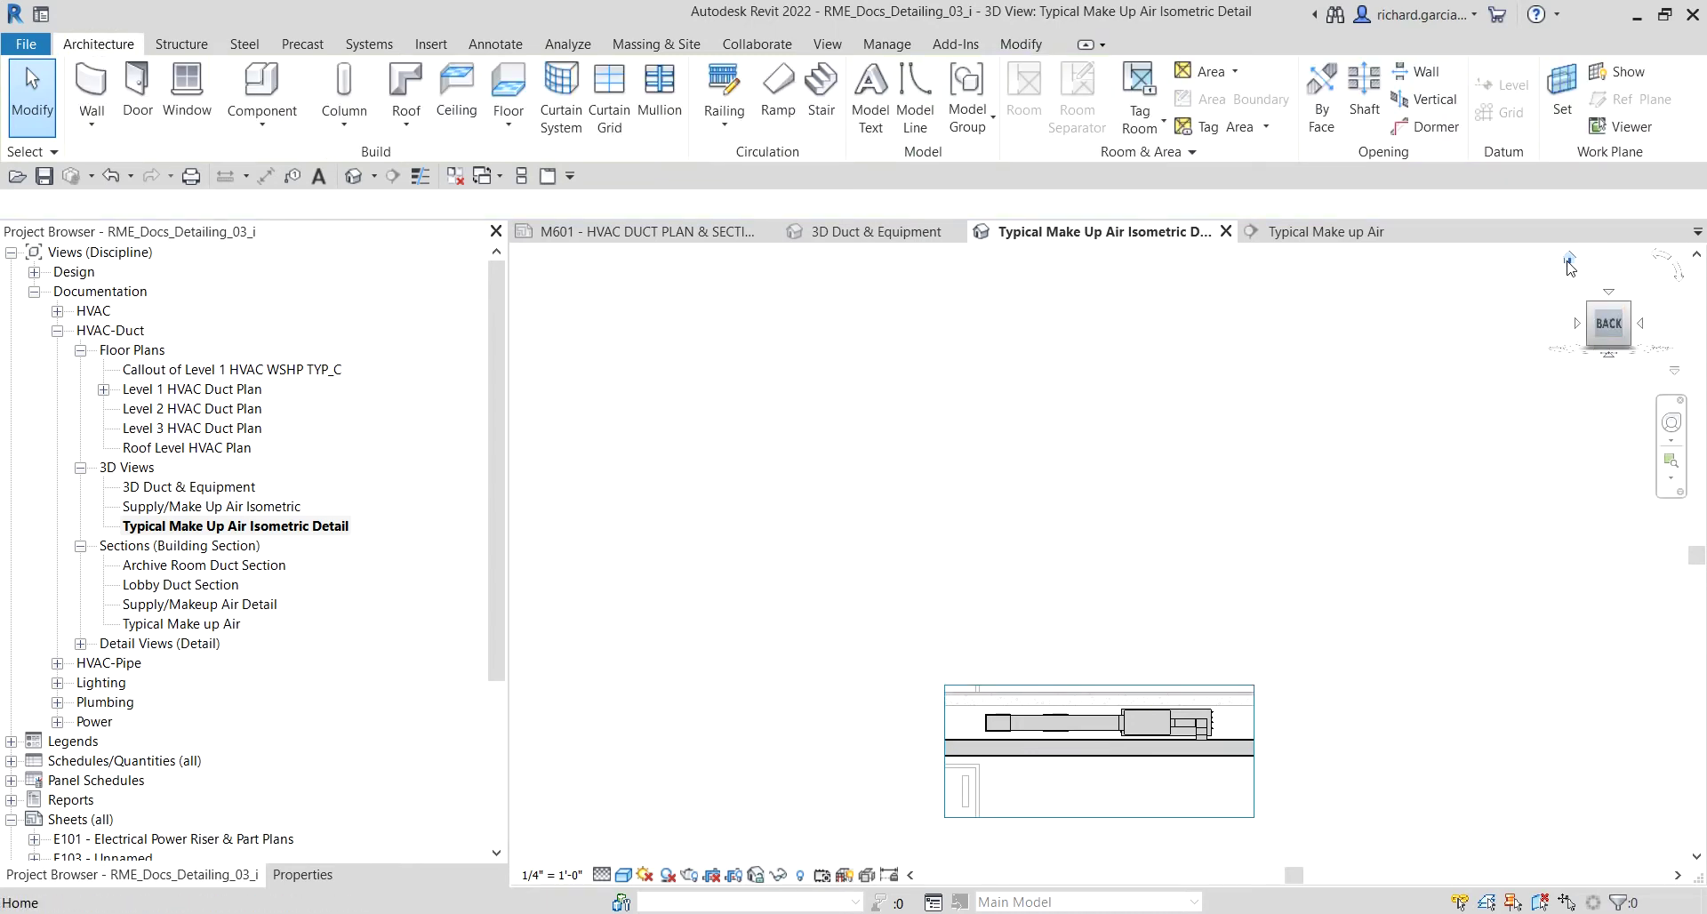
Step: Turn the cropped 3D view to the isometric orientation from the top, back and left corner
{"action": "left_click", "coordinate": [1568, 261]}
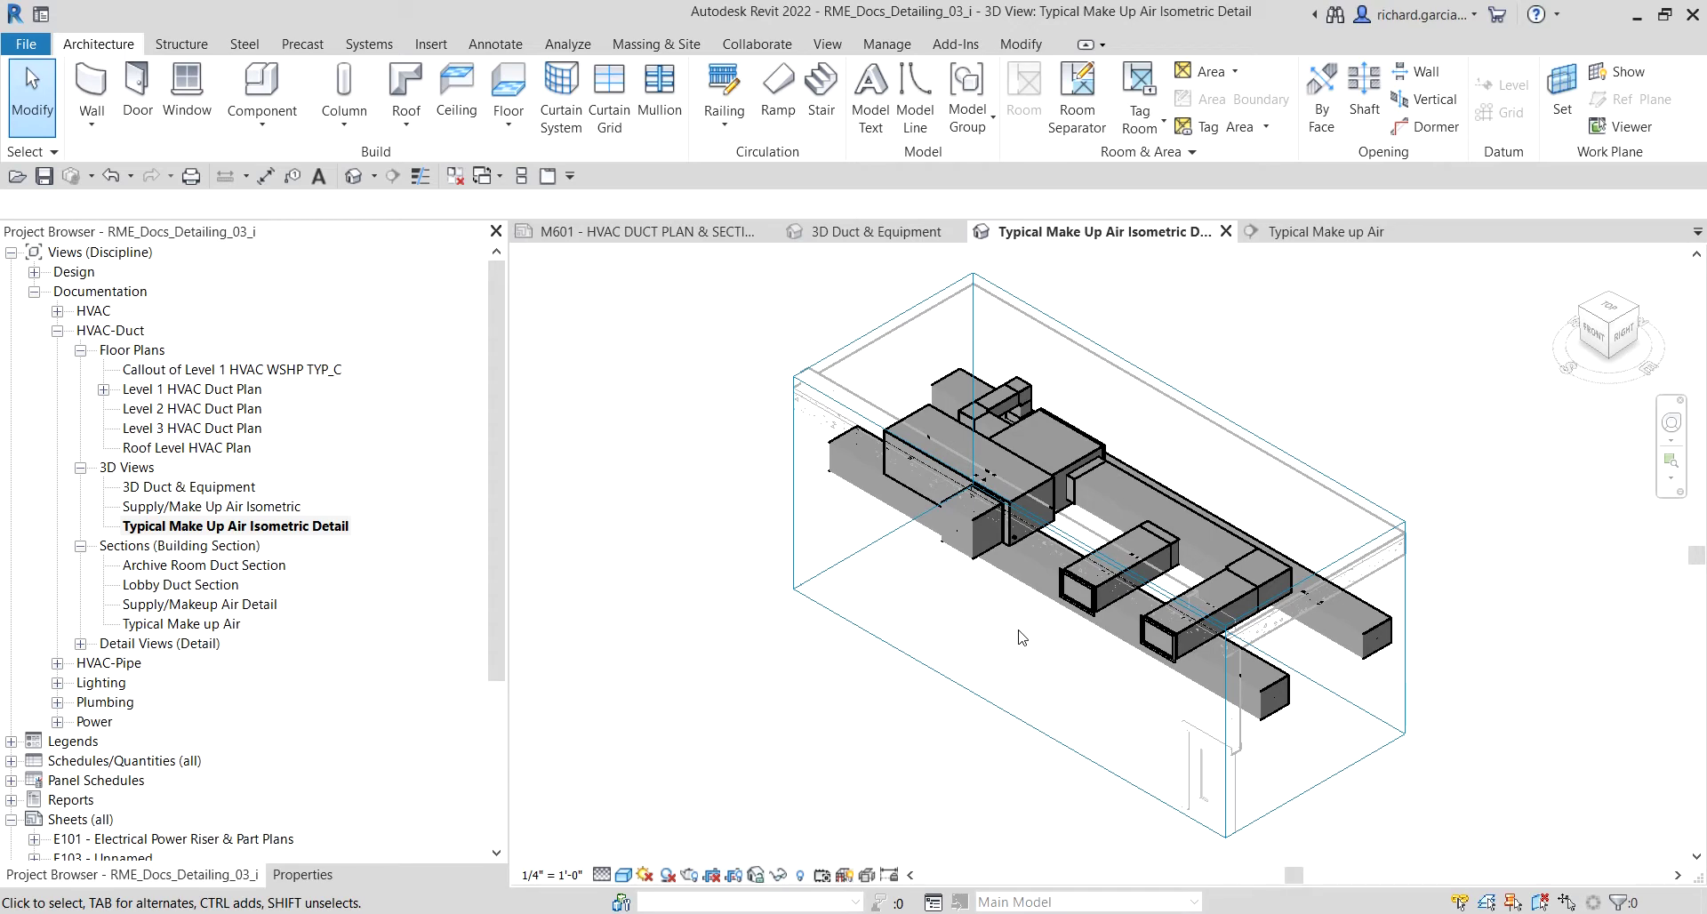
{"action": "left_click", "coordinate": [1584, 315]}
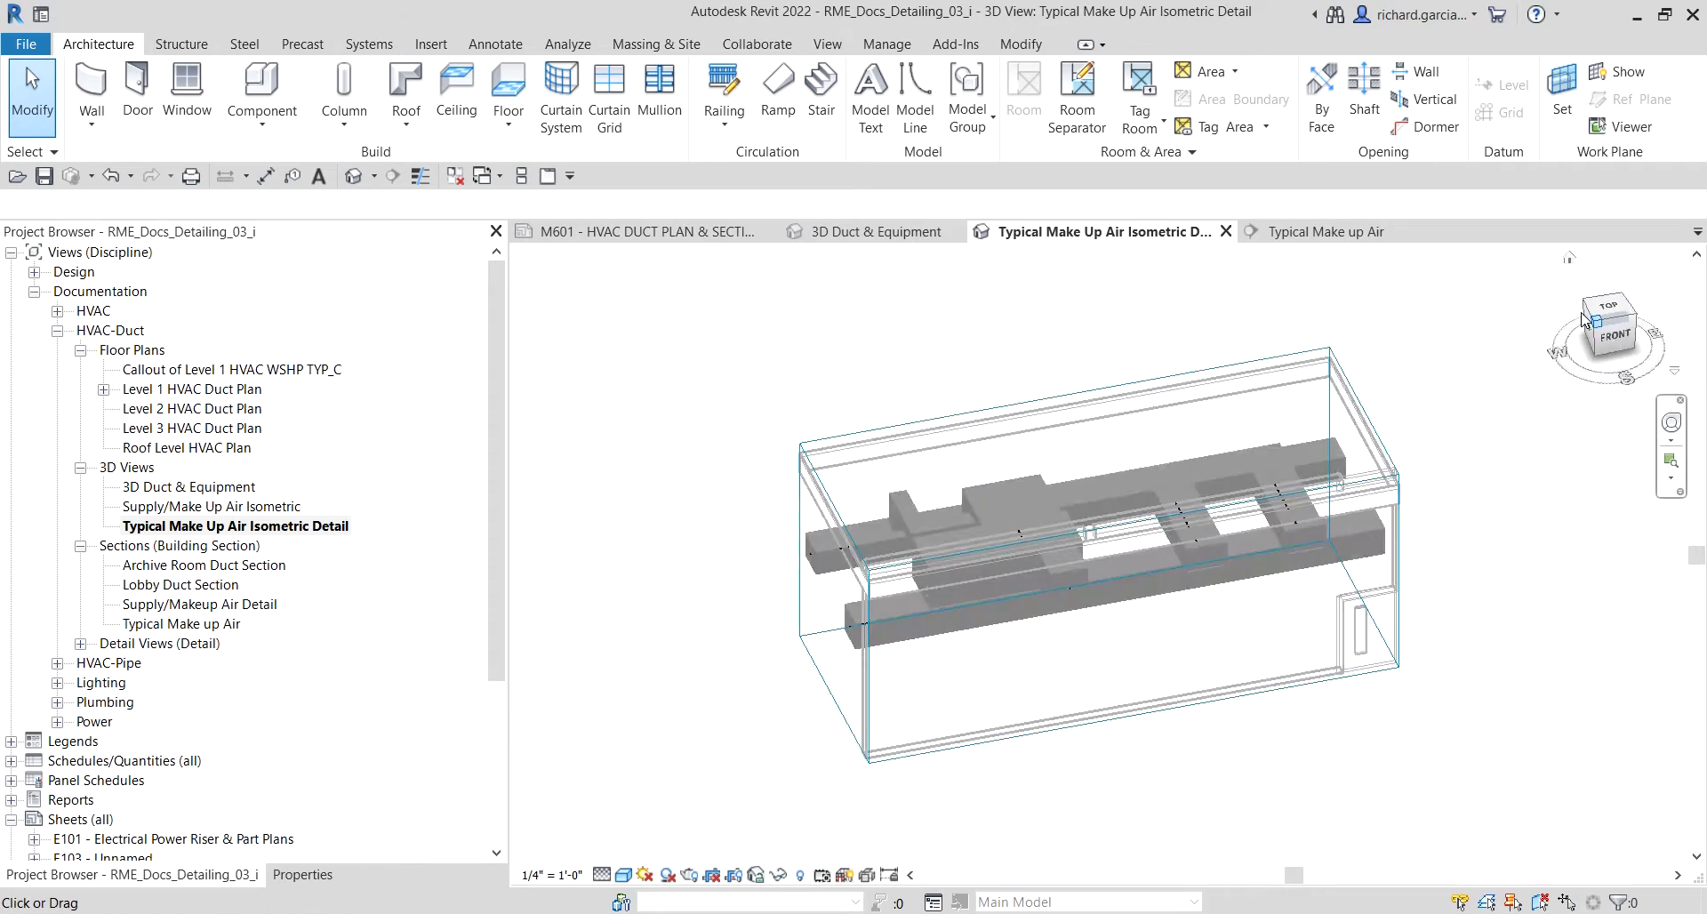
{"action": "left_click", "coordinate": [1584, 311]}
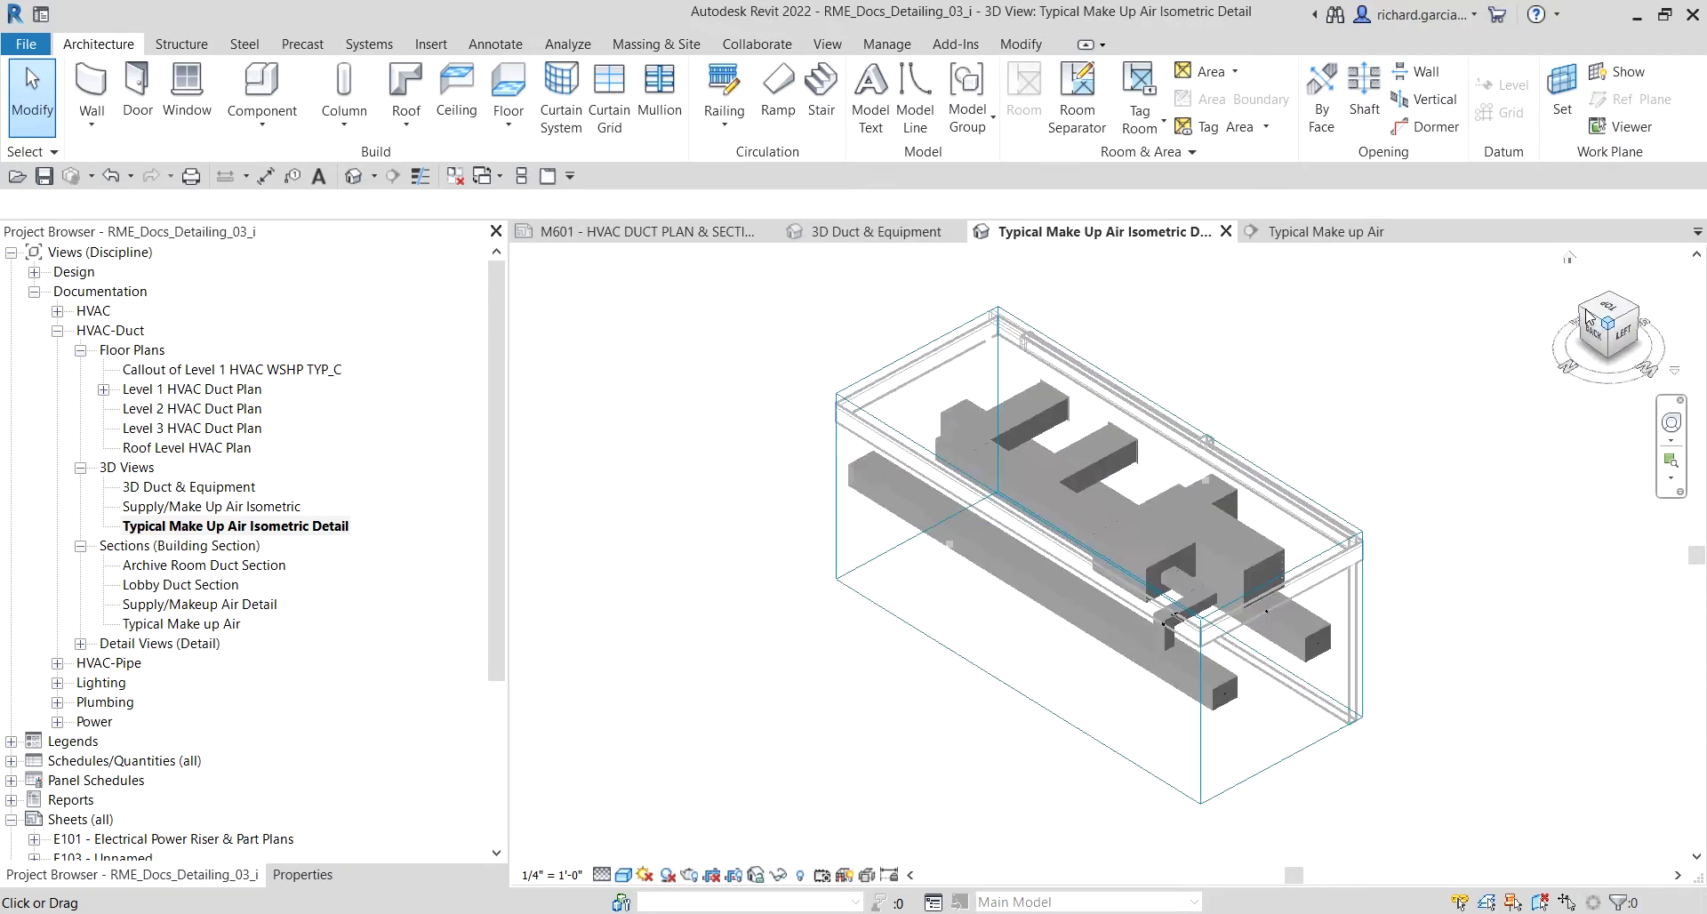
{"action": "scroll", "coordinate": [954, 661], "scroll_direction": "up", "scroll_amount": 1}
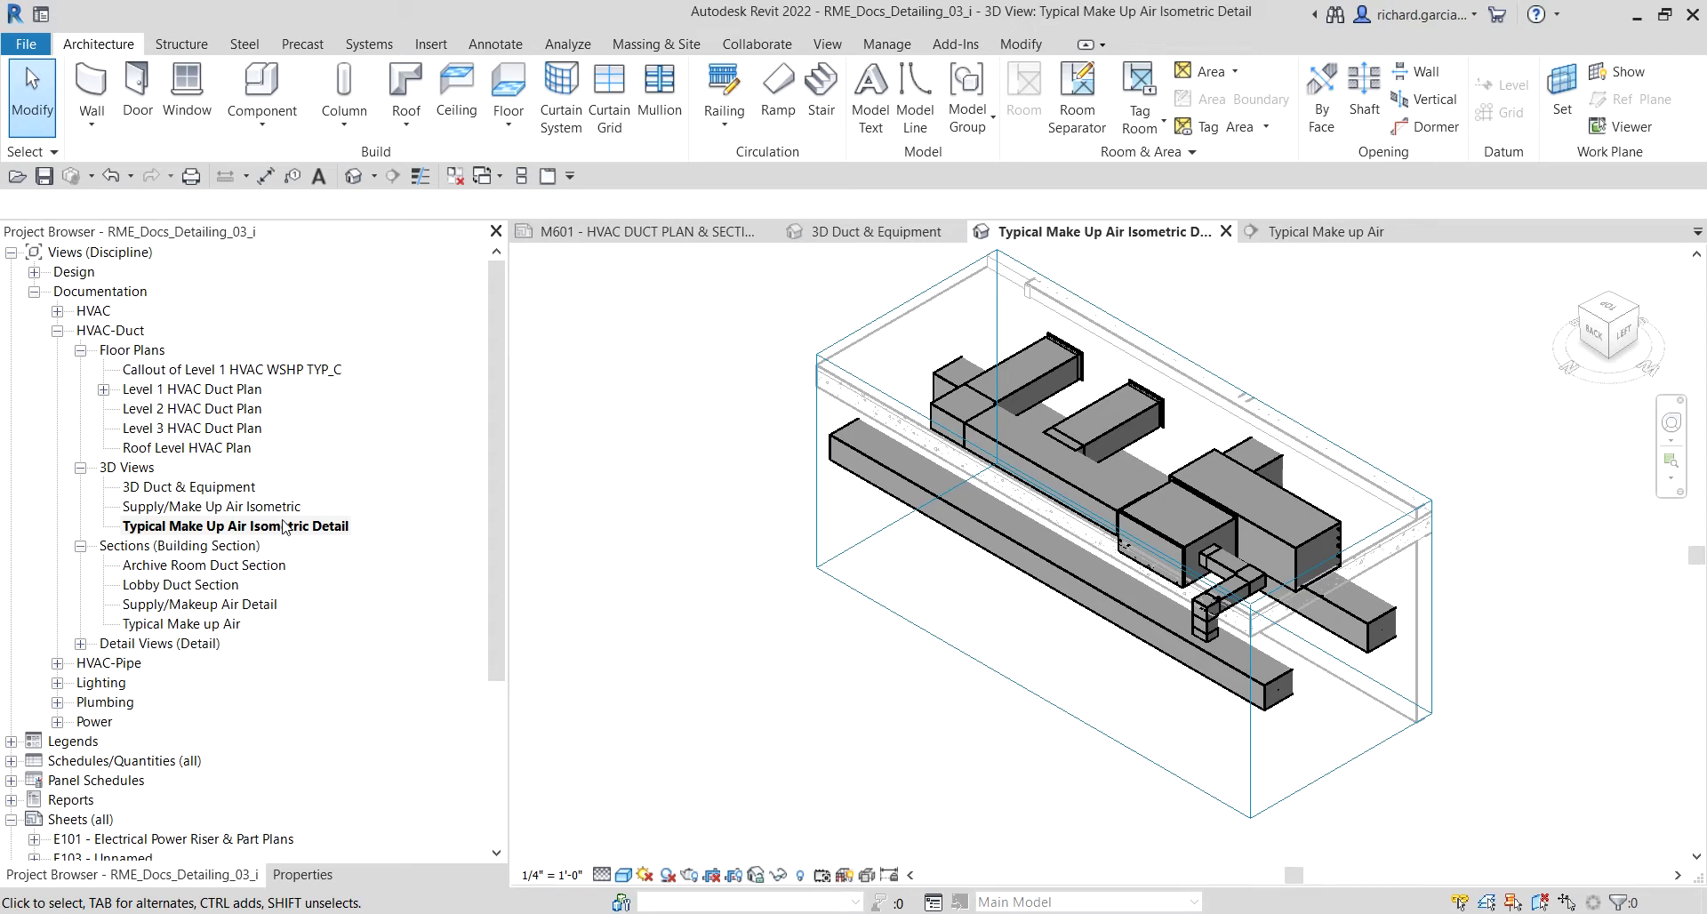
Step: Apply the properties of the 3D HVAC Iso view template to the Typical Make Up Air Isometric Detail view
{"action": "right_click", "coordinate": [266, 529]}
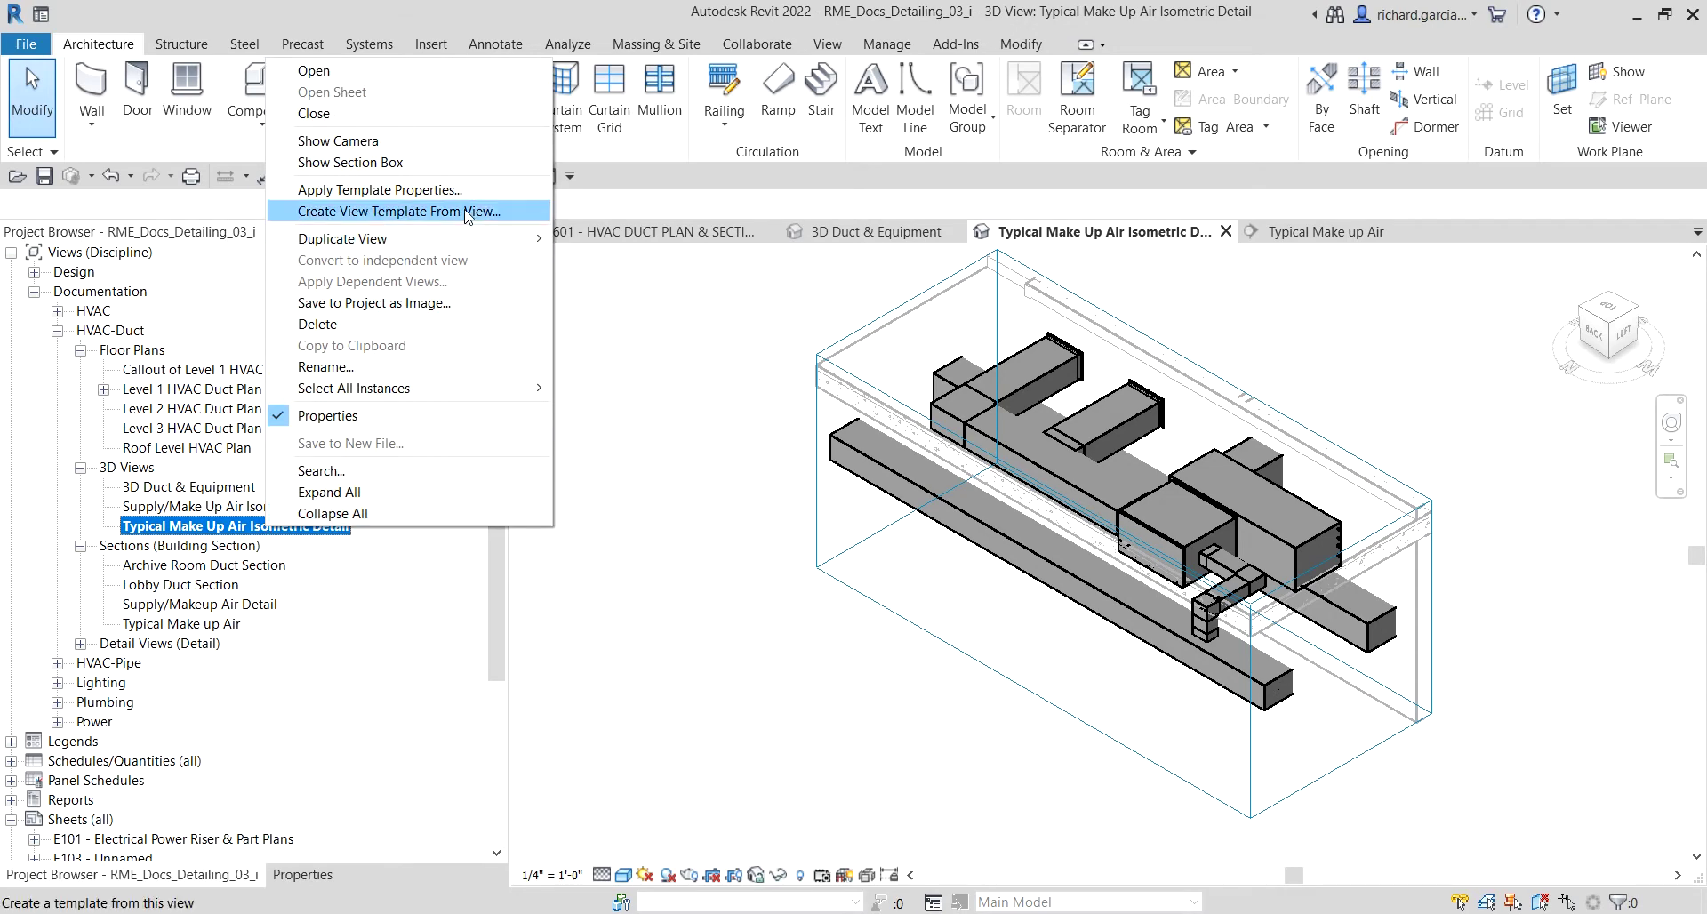
{"action": "left_click", "coordinate": [411, 193]}
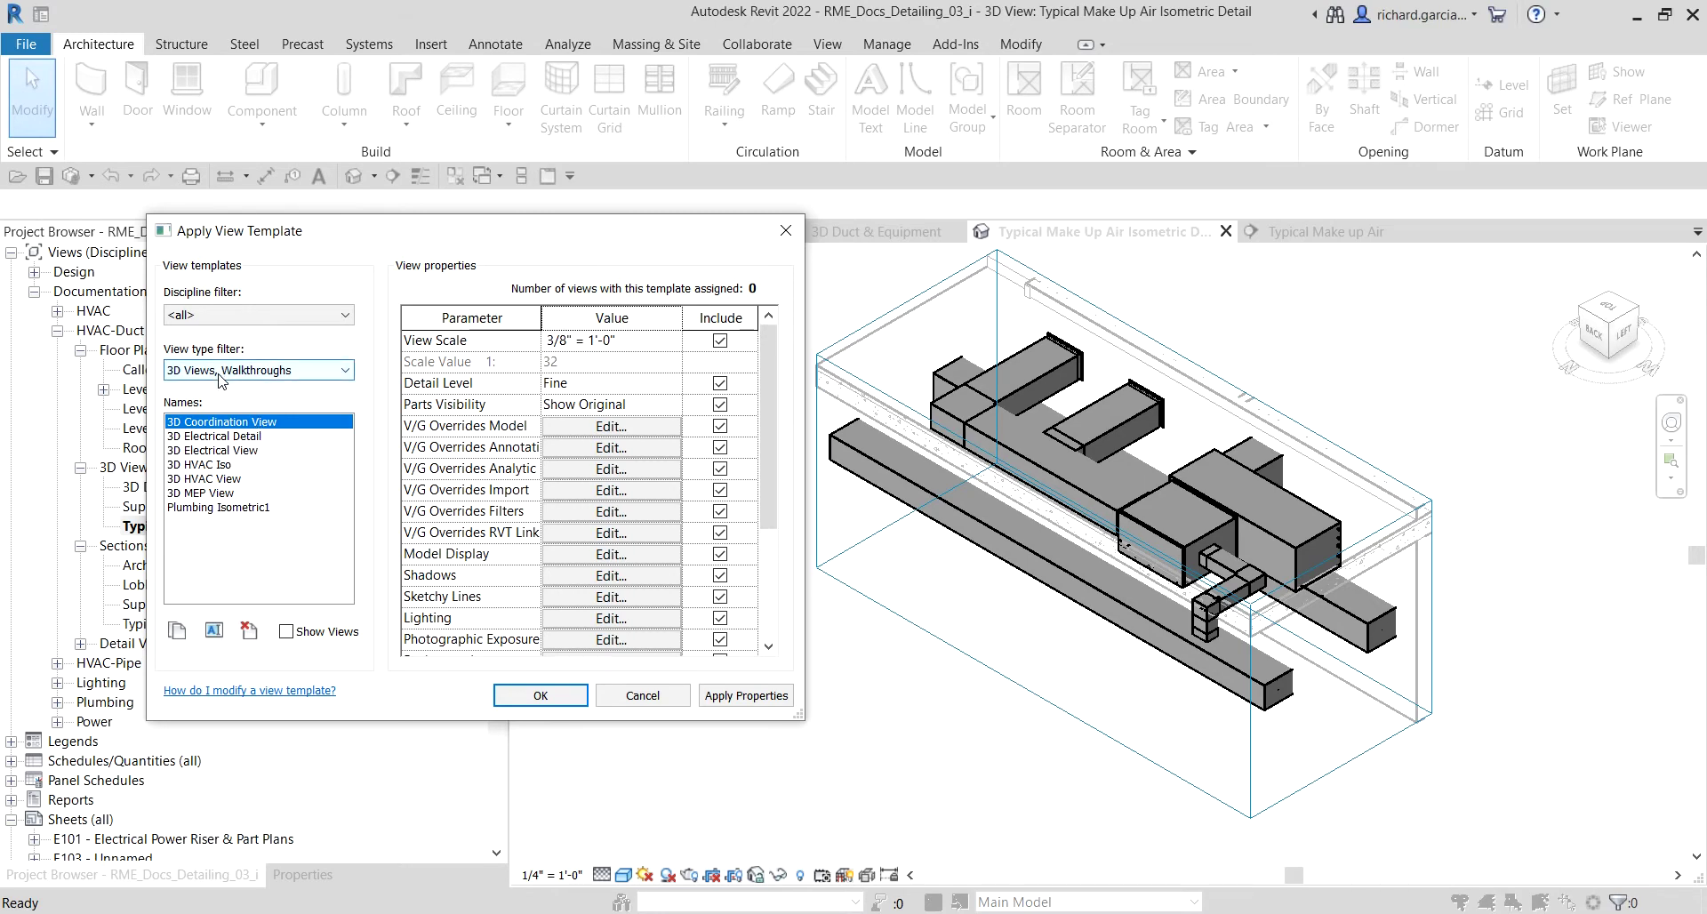
{"action": "left_click", "coordinate": [215, 464]}
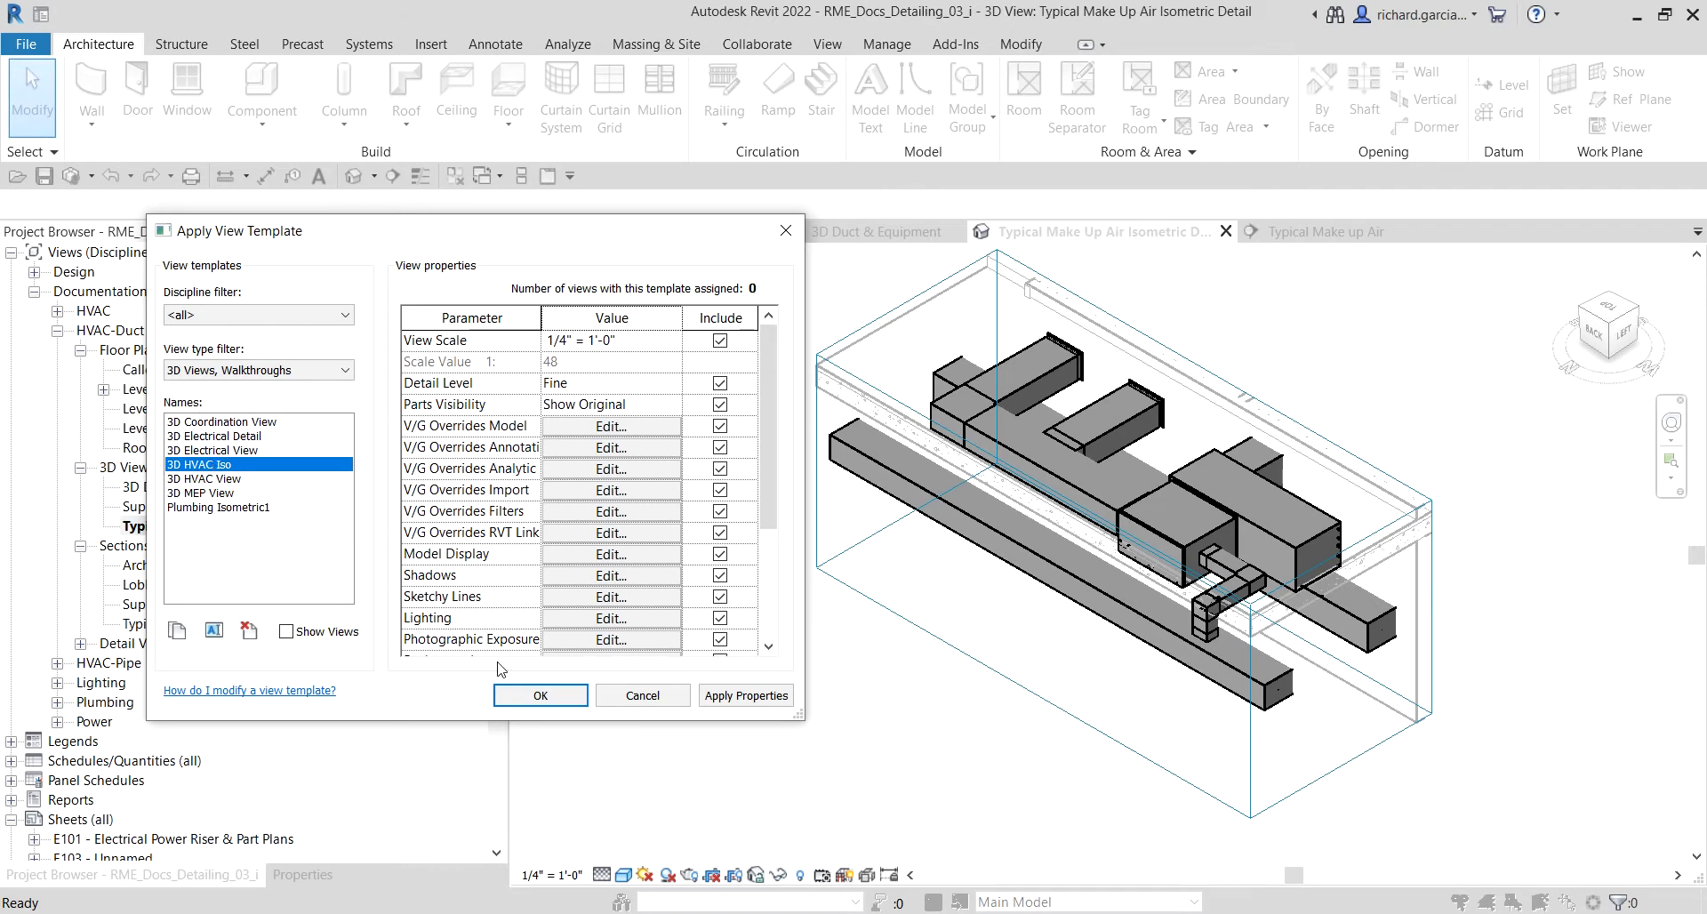
{"action": "left_click", "coordinate": [534, 698]}
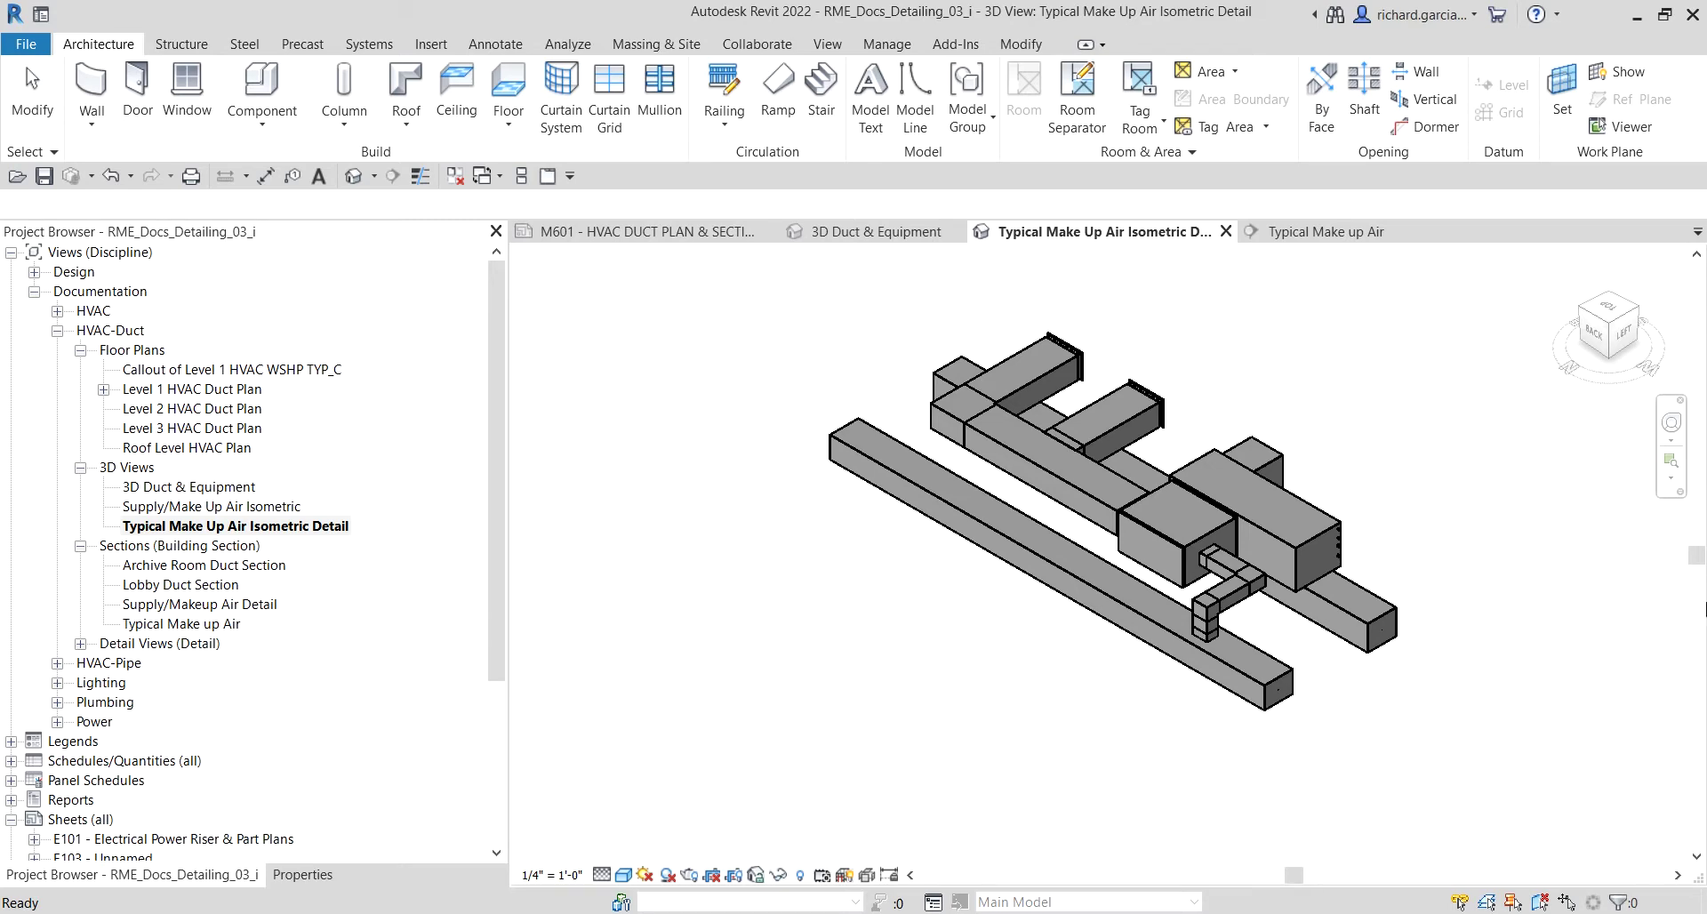
Step: Hide the long straight duct running behind the make-up air unit and its branch ducts as an element in this view
{"action": "middle_click_drag", "start_coordinate": [1157, 570], "coordinate": [957, 631], "text": "shift"}
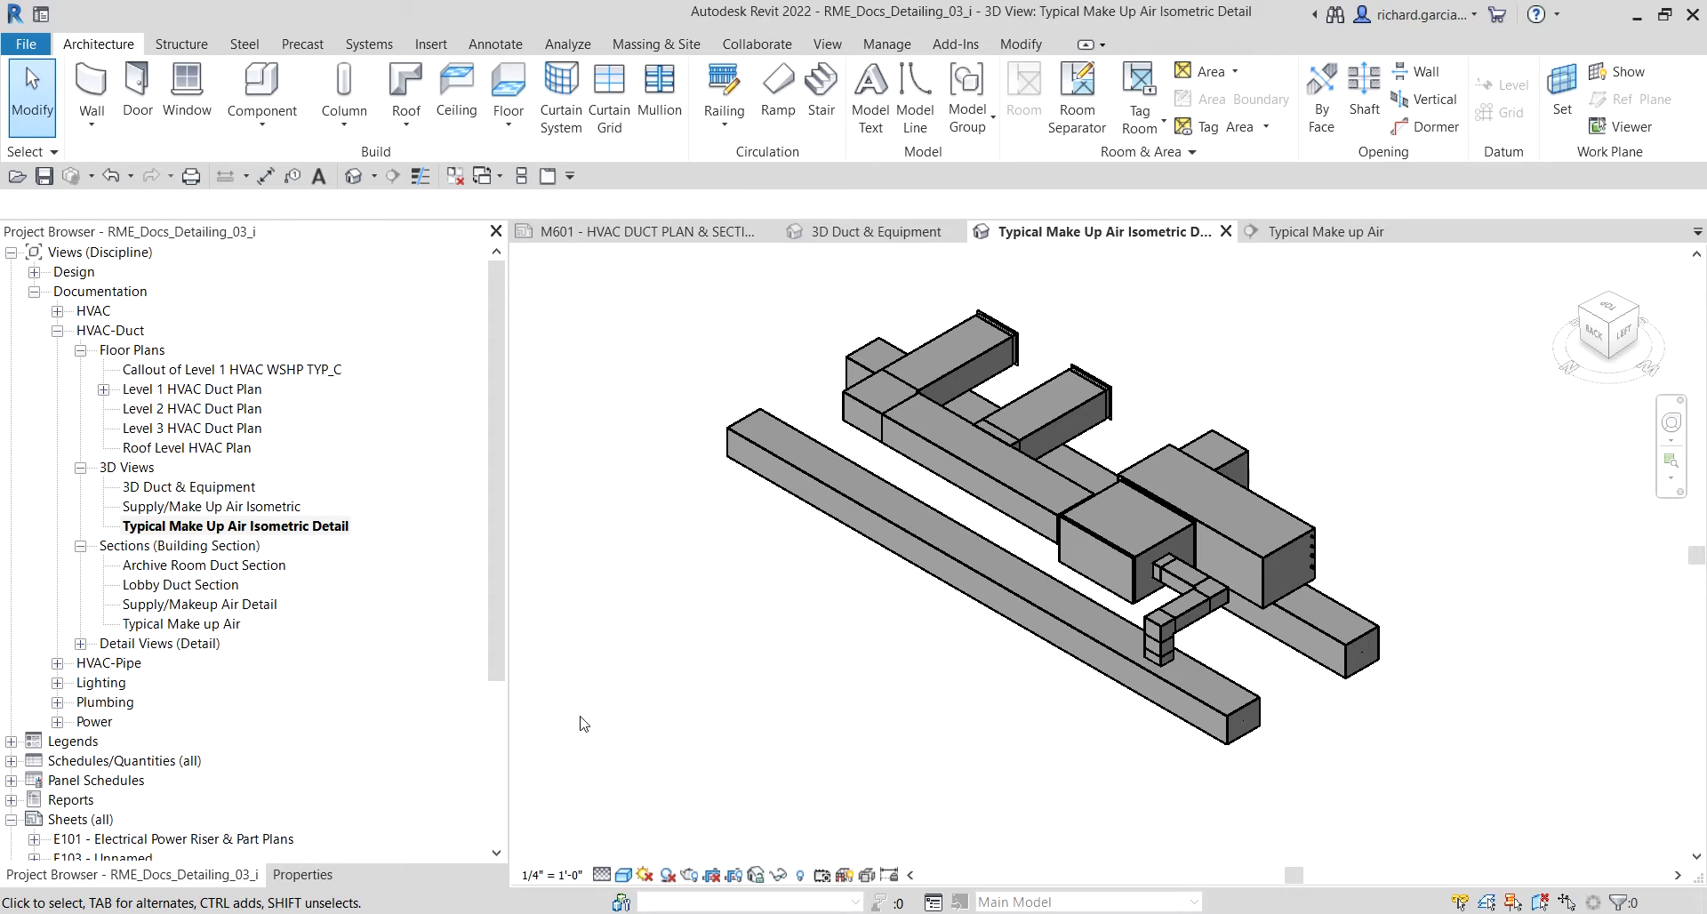
{"action": "middle_click_drag", "start_coordinate": [788, 664], "coordinate": [795, 654]}
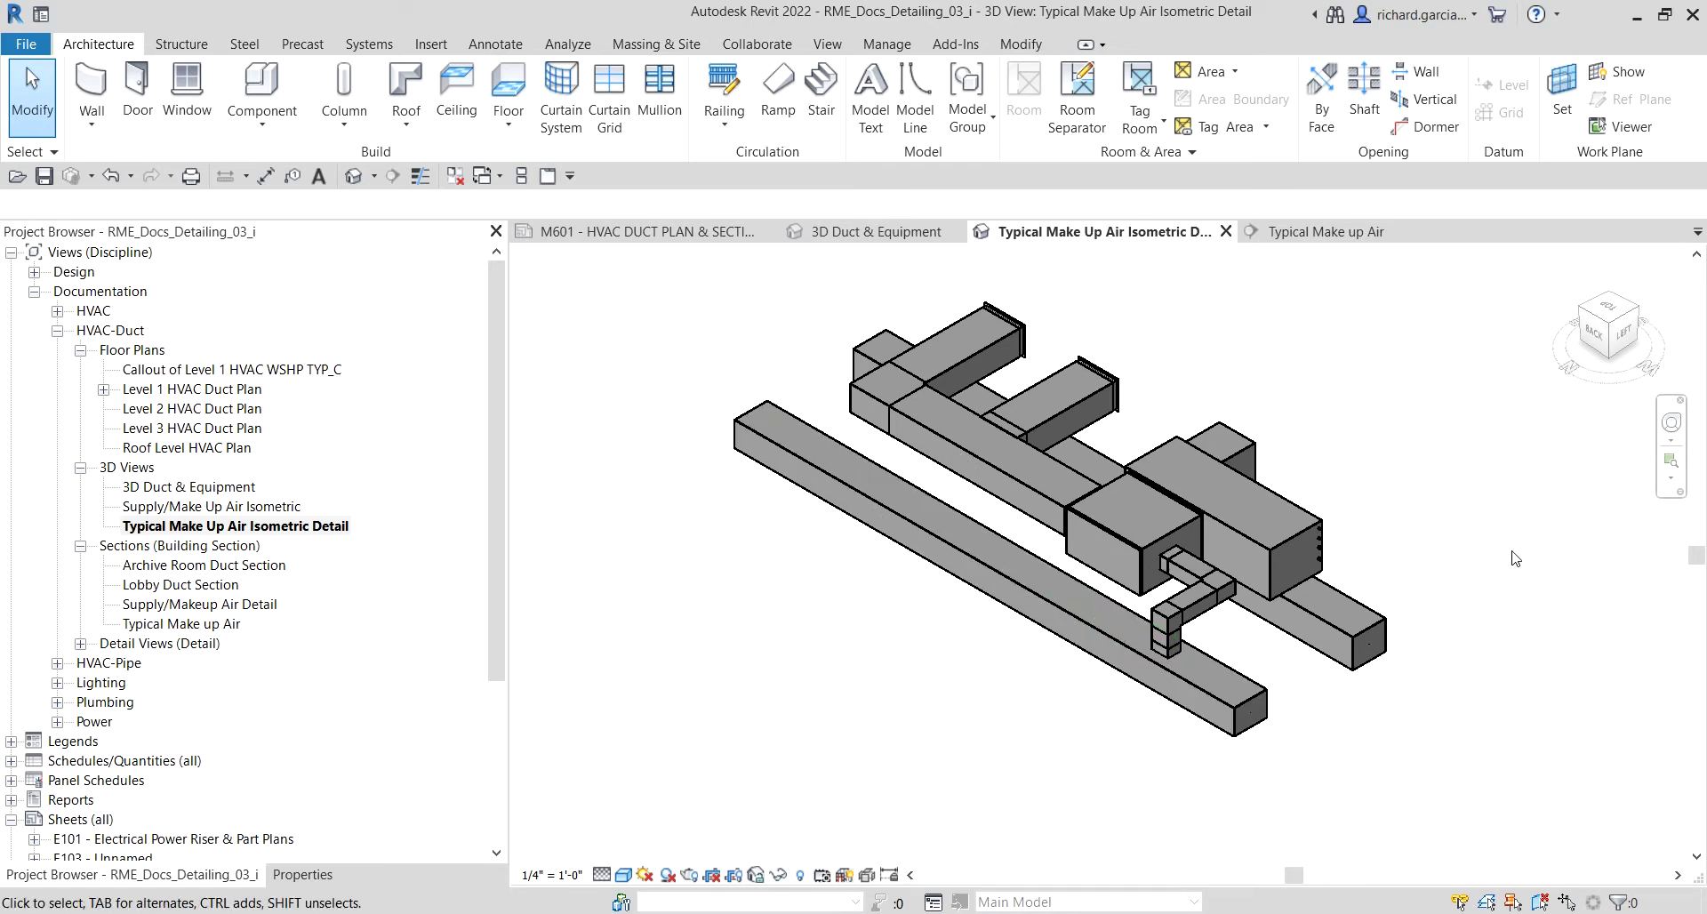
{"action": "left_click", "coordinate": [1345, 628]}
{"action": "right_click", "coordinate": [1345, 628]}
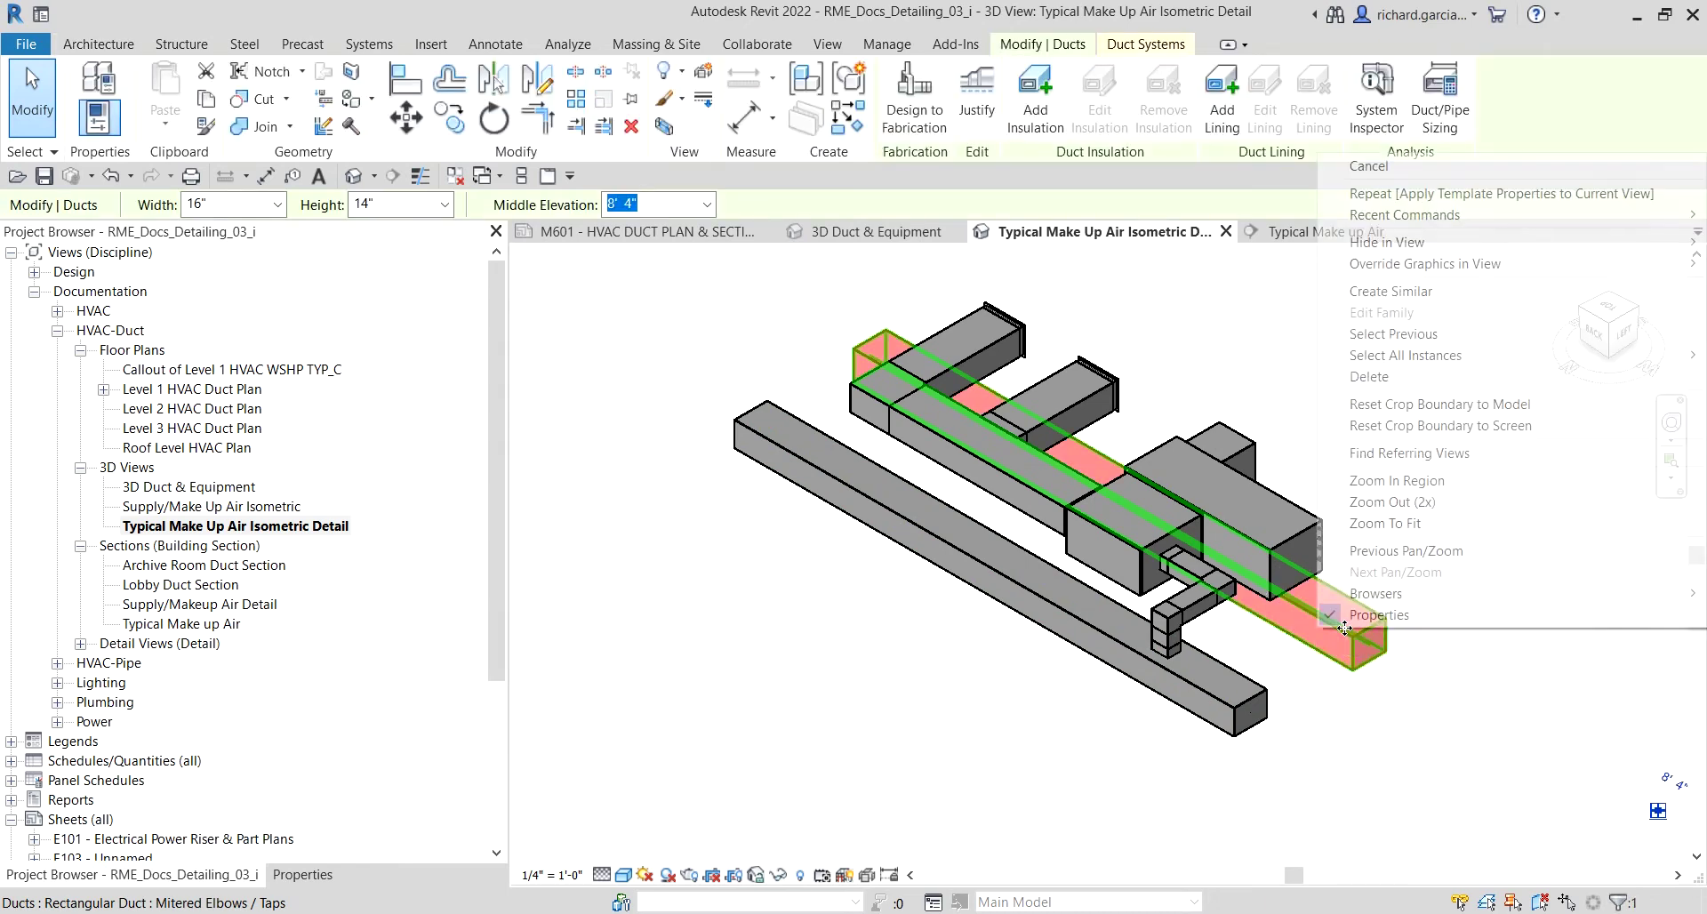
{"action": "mouse_move", "coordinate": [1414, 244]}
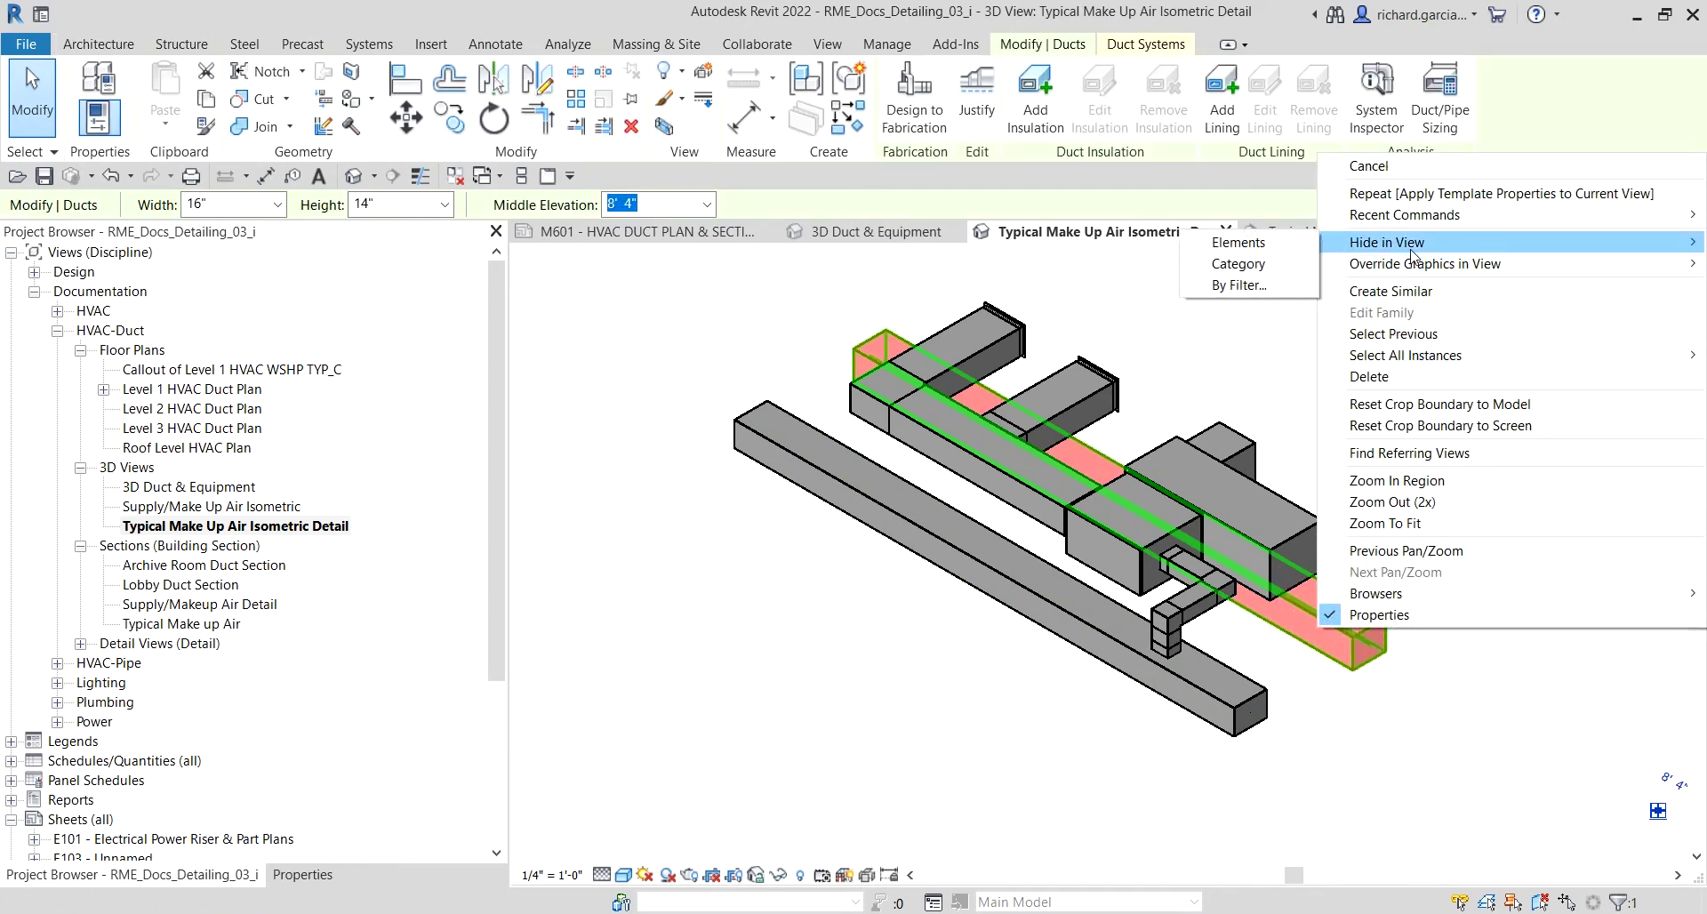
{"action": "left_click", "coordinate": [1238, 243]}
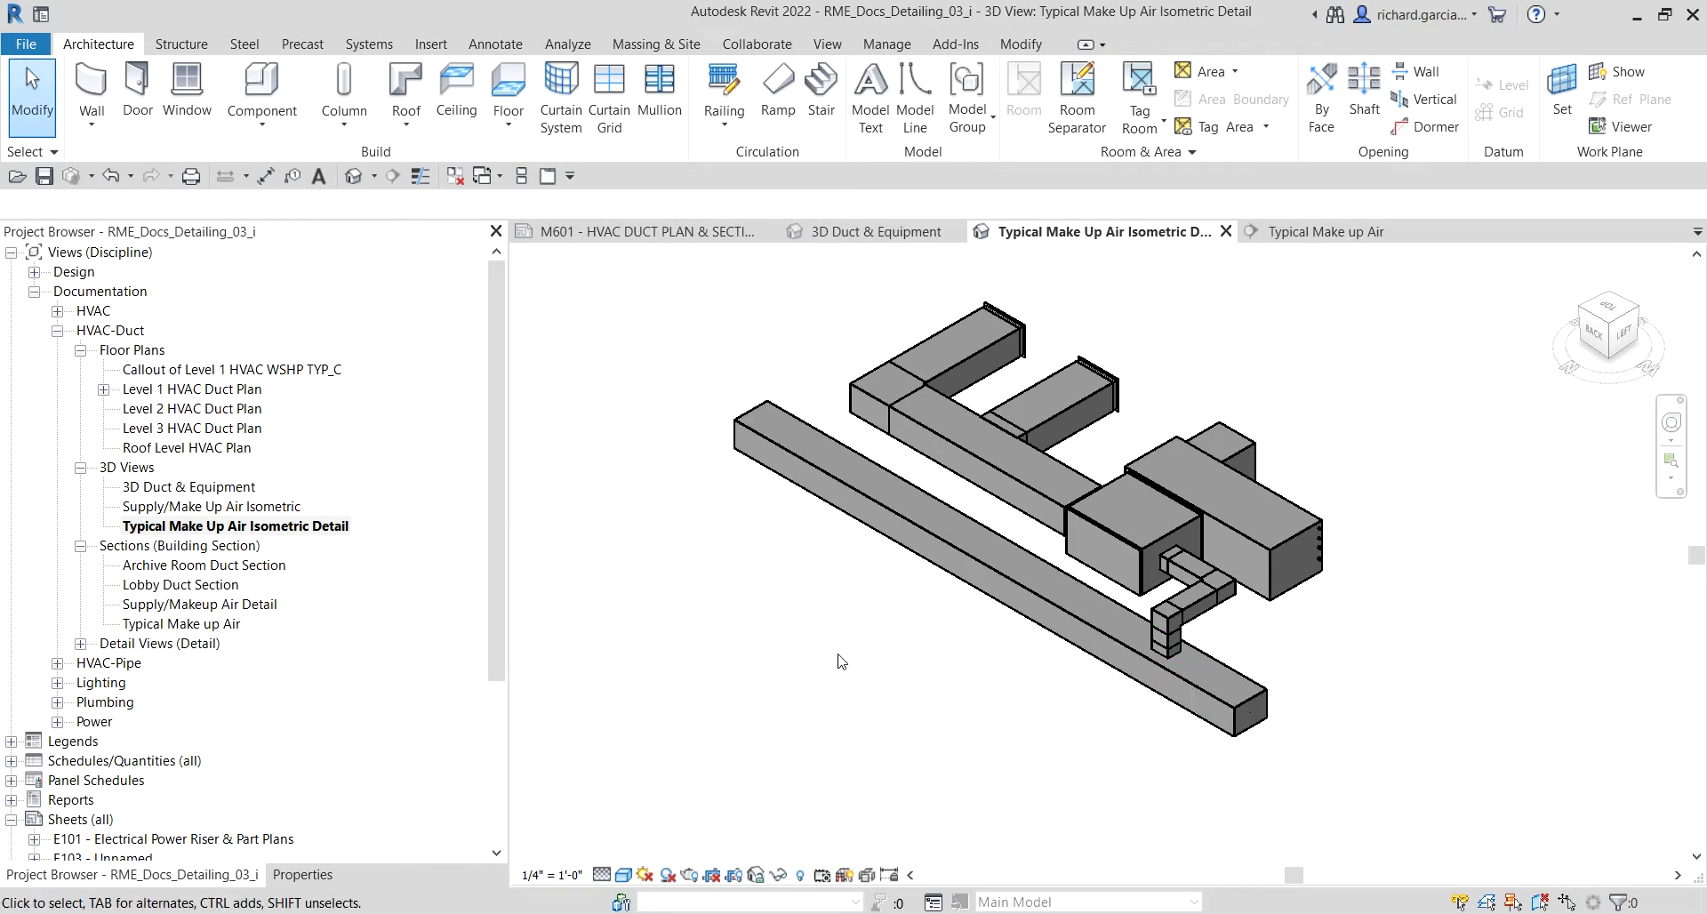
Step: Start a text note using the 3/32" Arial type with a two-segment leader
{"action": "middle_click_drag", "start_coordinate": [870, 640], "coordinate": [820, 642]}
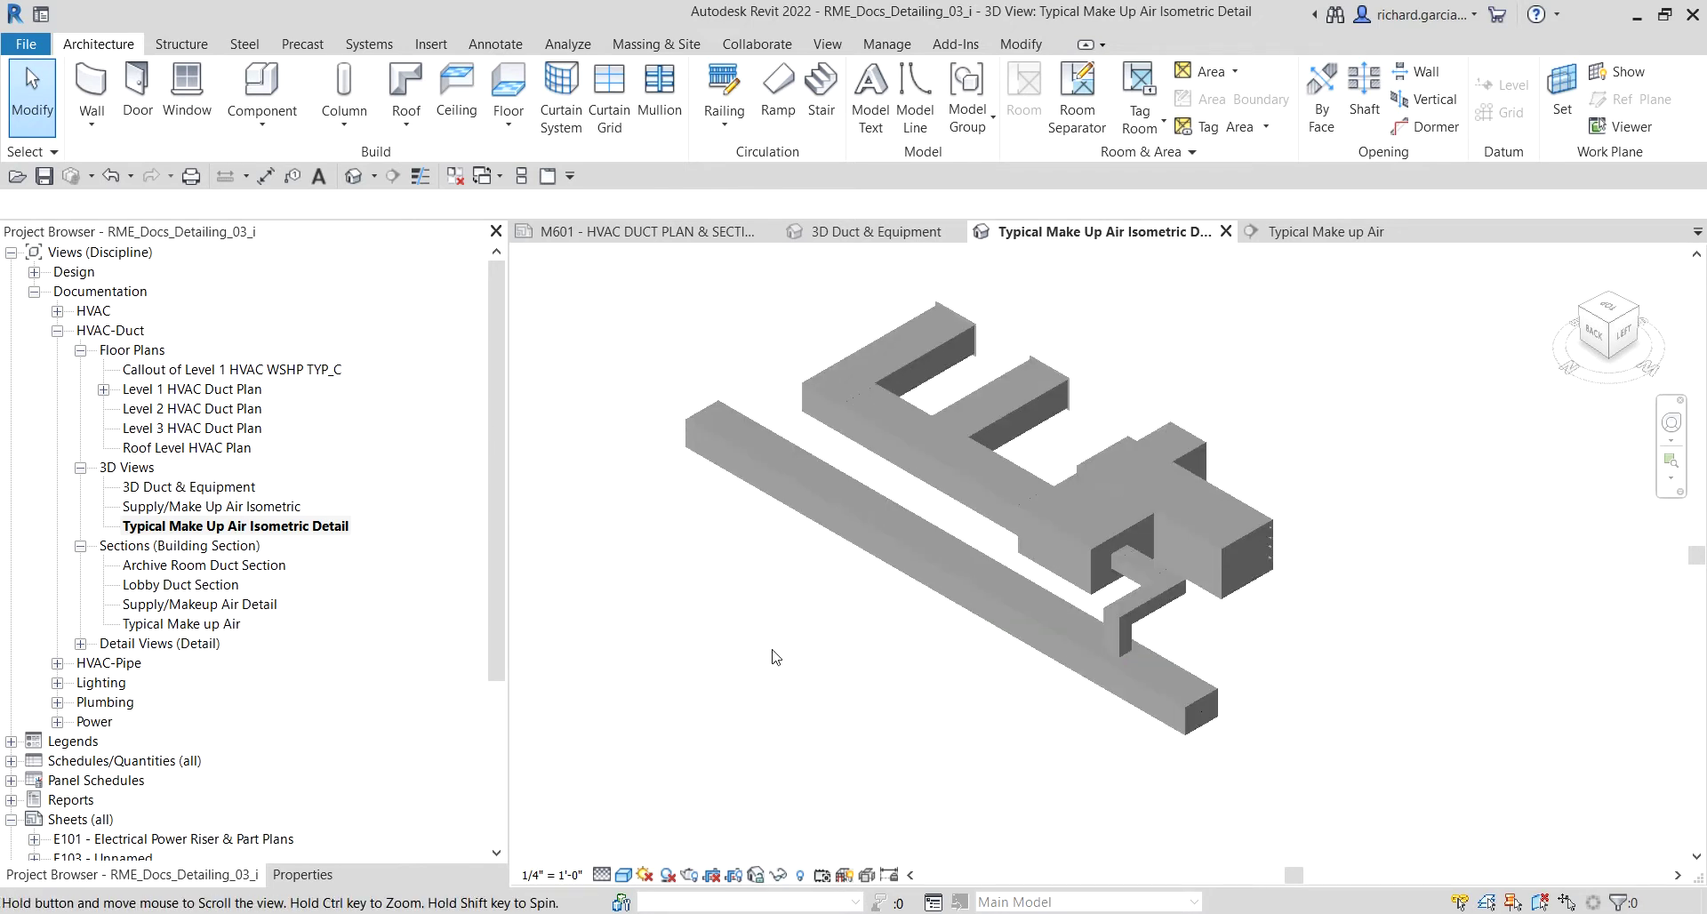
{"action": "left_click", "coordinate": [322, 176]}
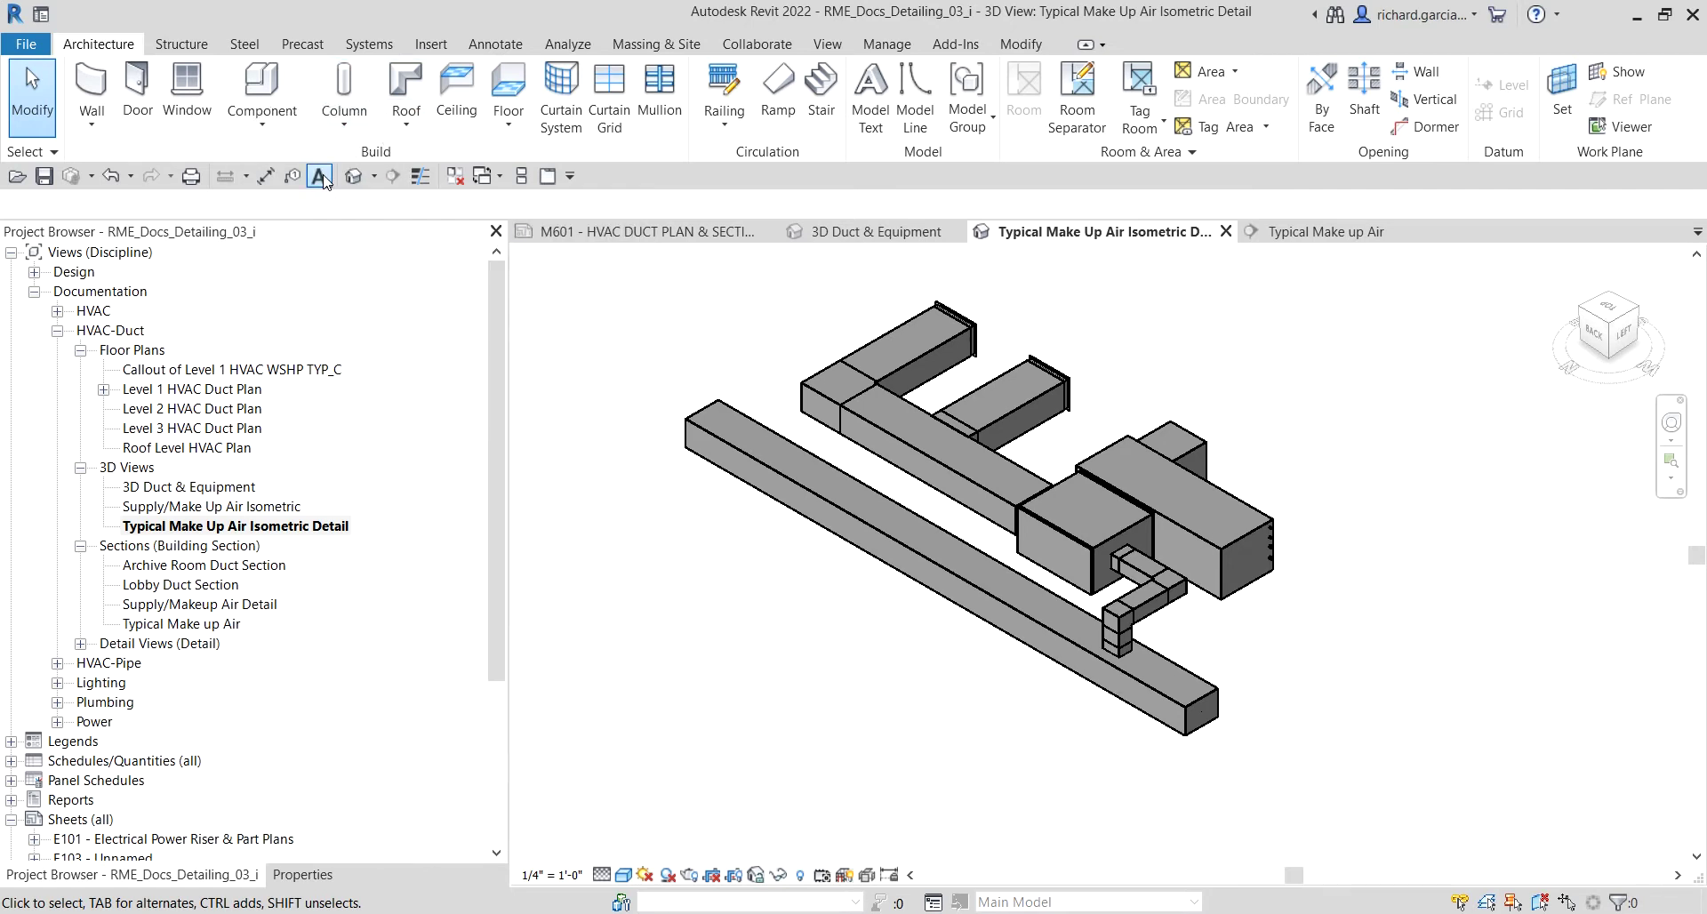
{"action": "left_click", "coordinate": [303, 874]}
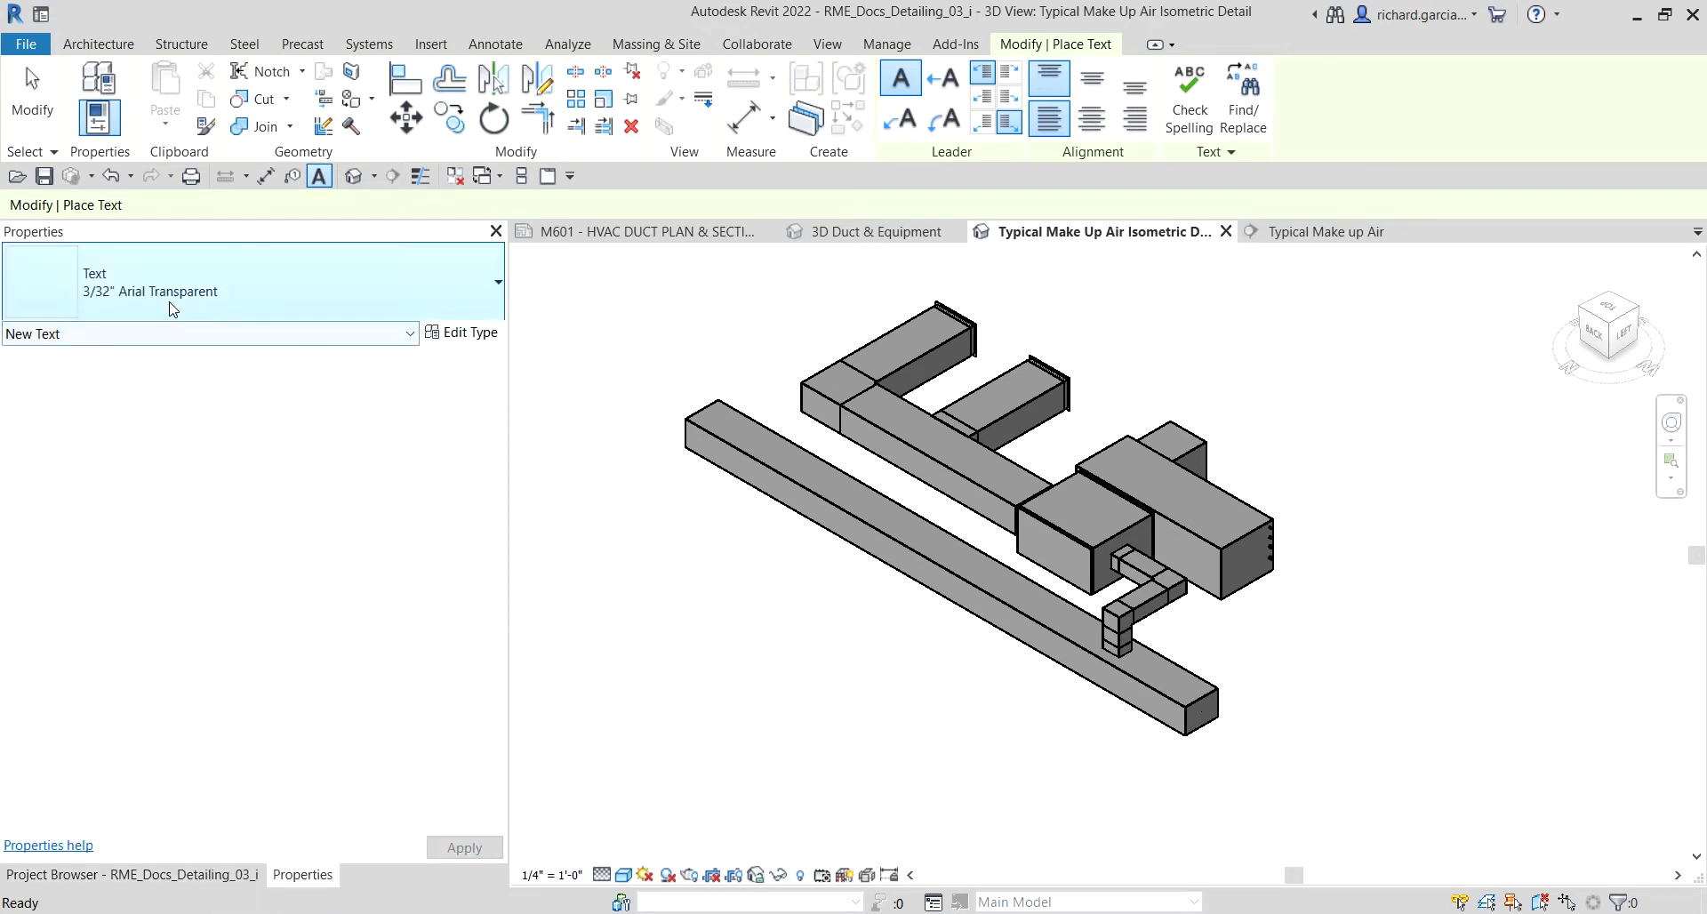
{"action": "left_click", "coordinate": [107, 313]}
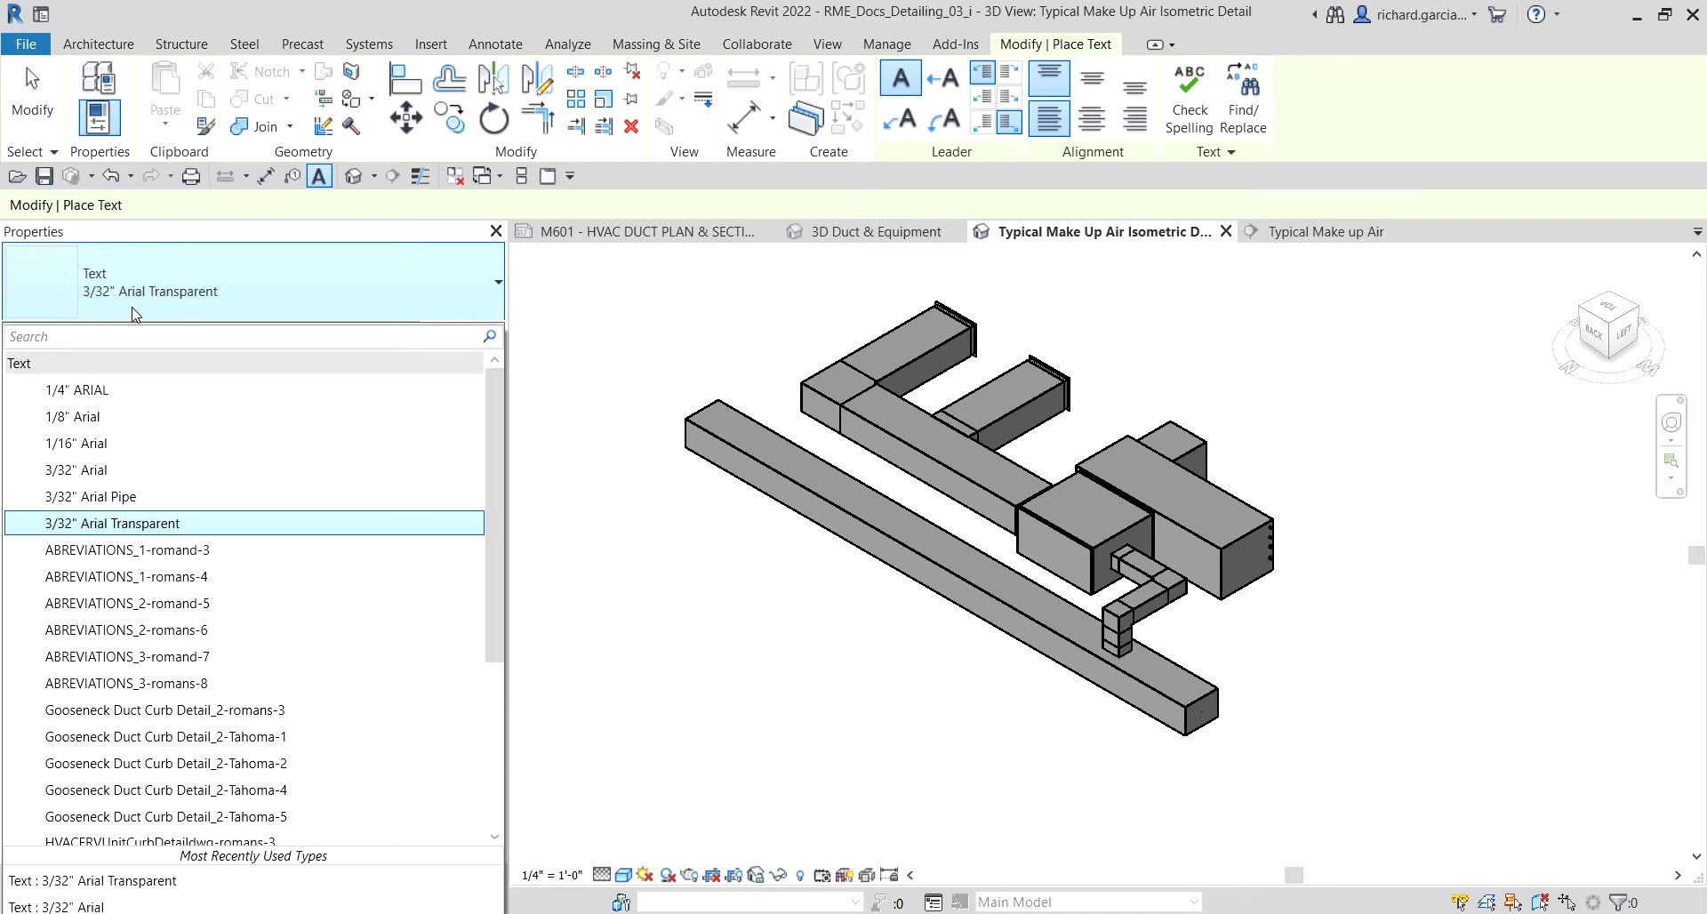
{"action": "left_click", "coordinate": [102, 480]}
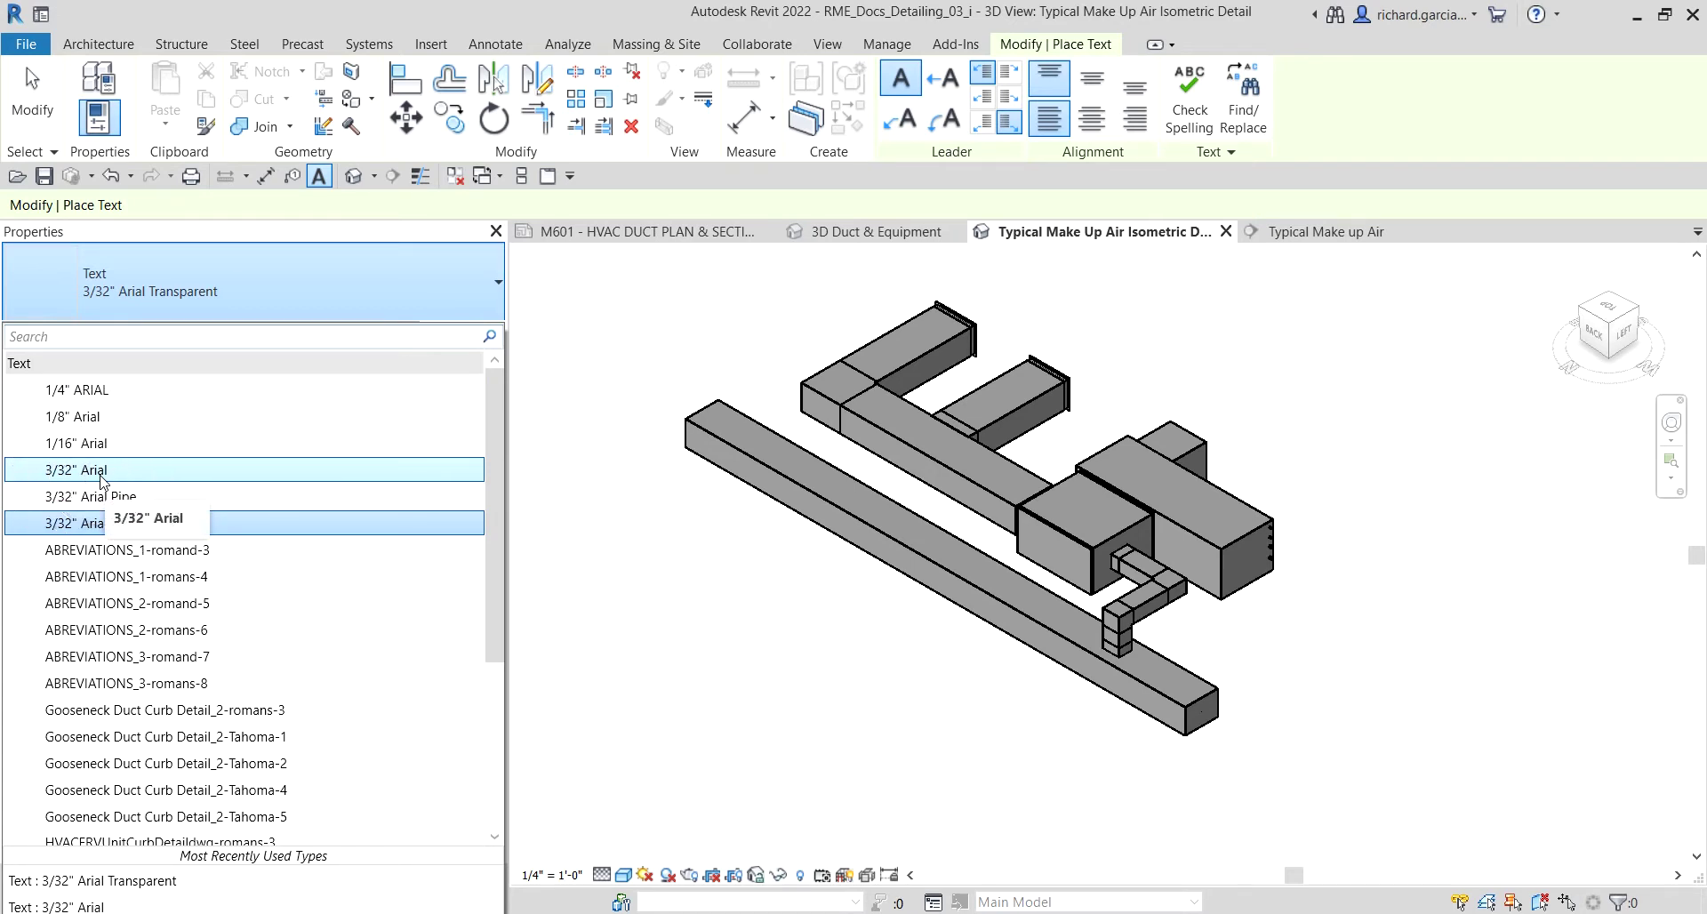
{"action": "left_click", "coordinate": [102, 476]}
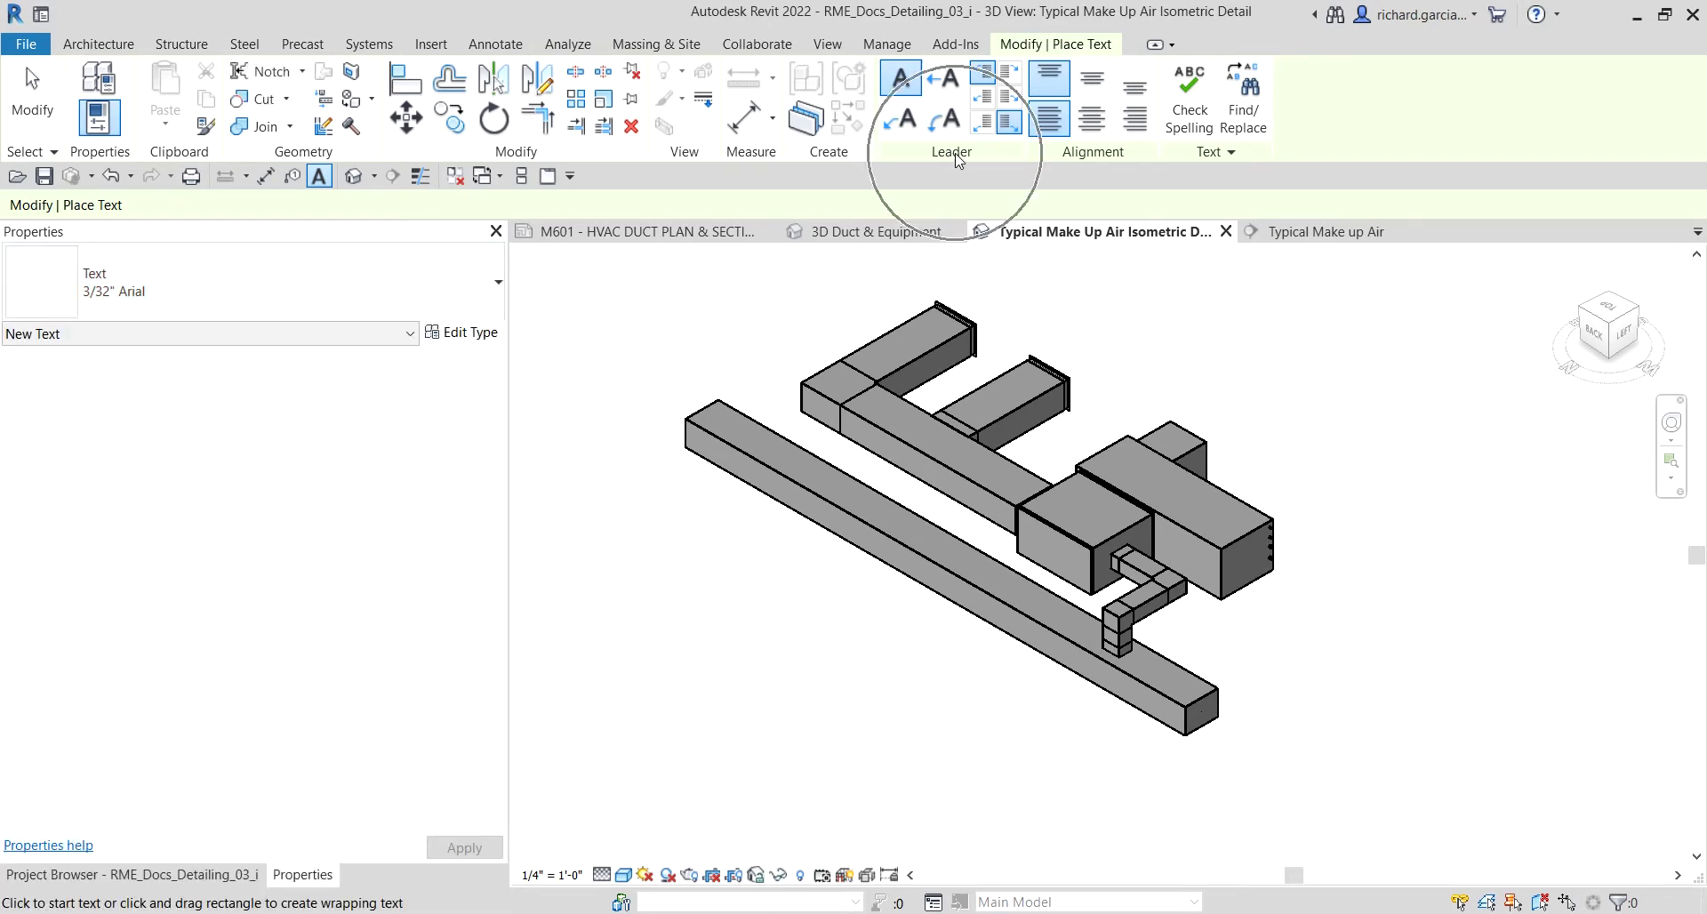
{"action": "left_click", "coordinate": [909, 125]}
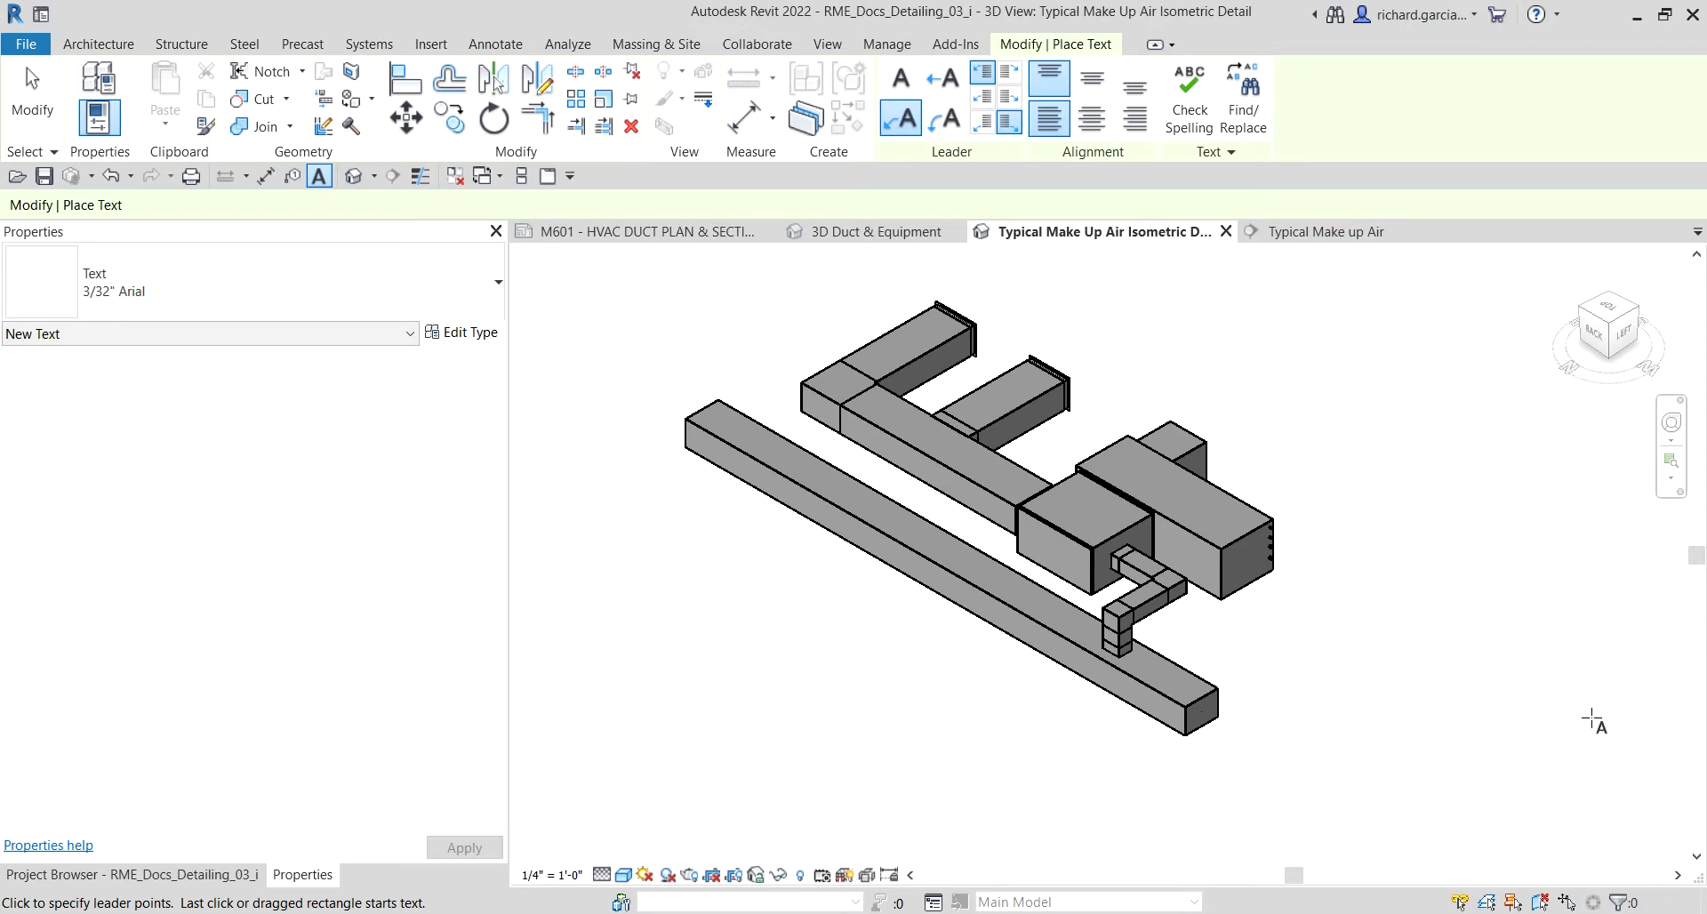
Step: Place the note's two-segment leader with its arrow on the side of the long front duct and the text start below the duct
{"action": "middle_click_drag", "start_coordinate": [800, 629], "coordinate": [1017, 587]}
{"action": "scroll", "coordinate": [1086, 564], "scroll_direction": "up", "scroll_amount": 4}
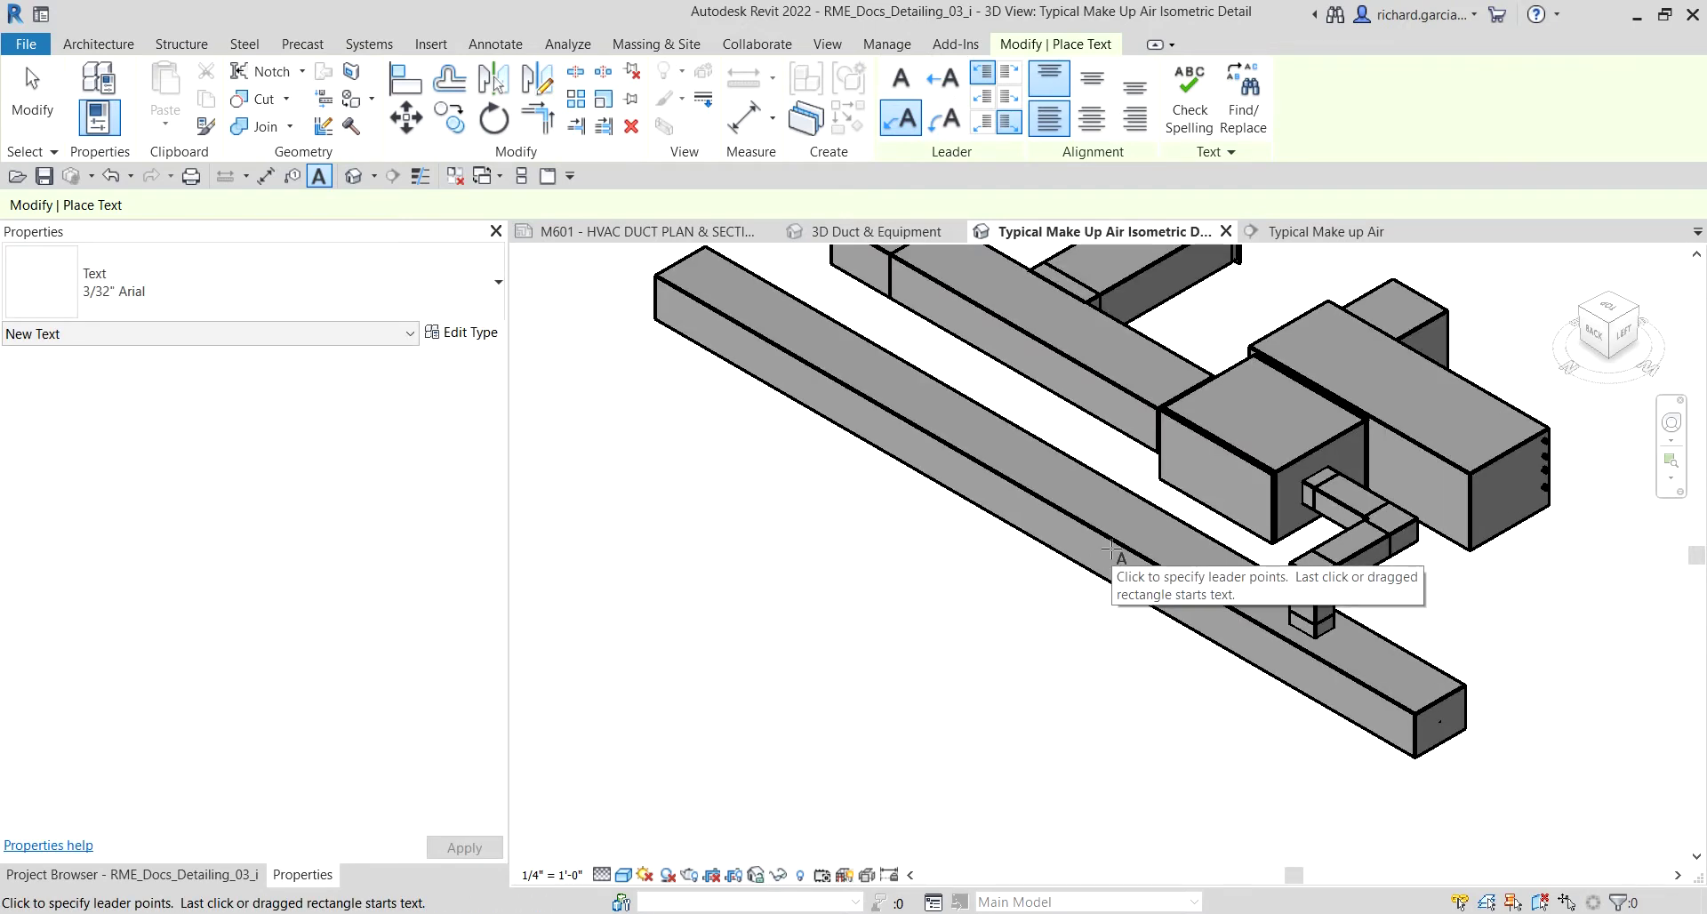
{"action": "key", "text": "ctrl"}
{"action": "key", "text": "ctrl"}
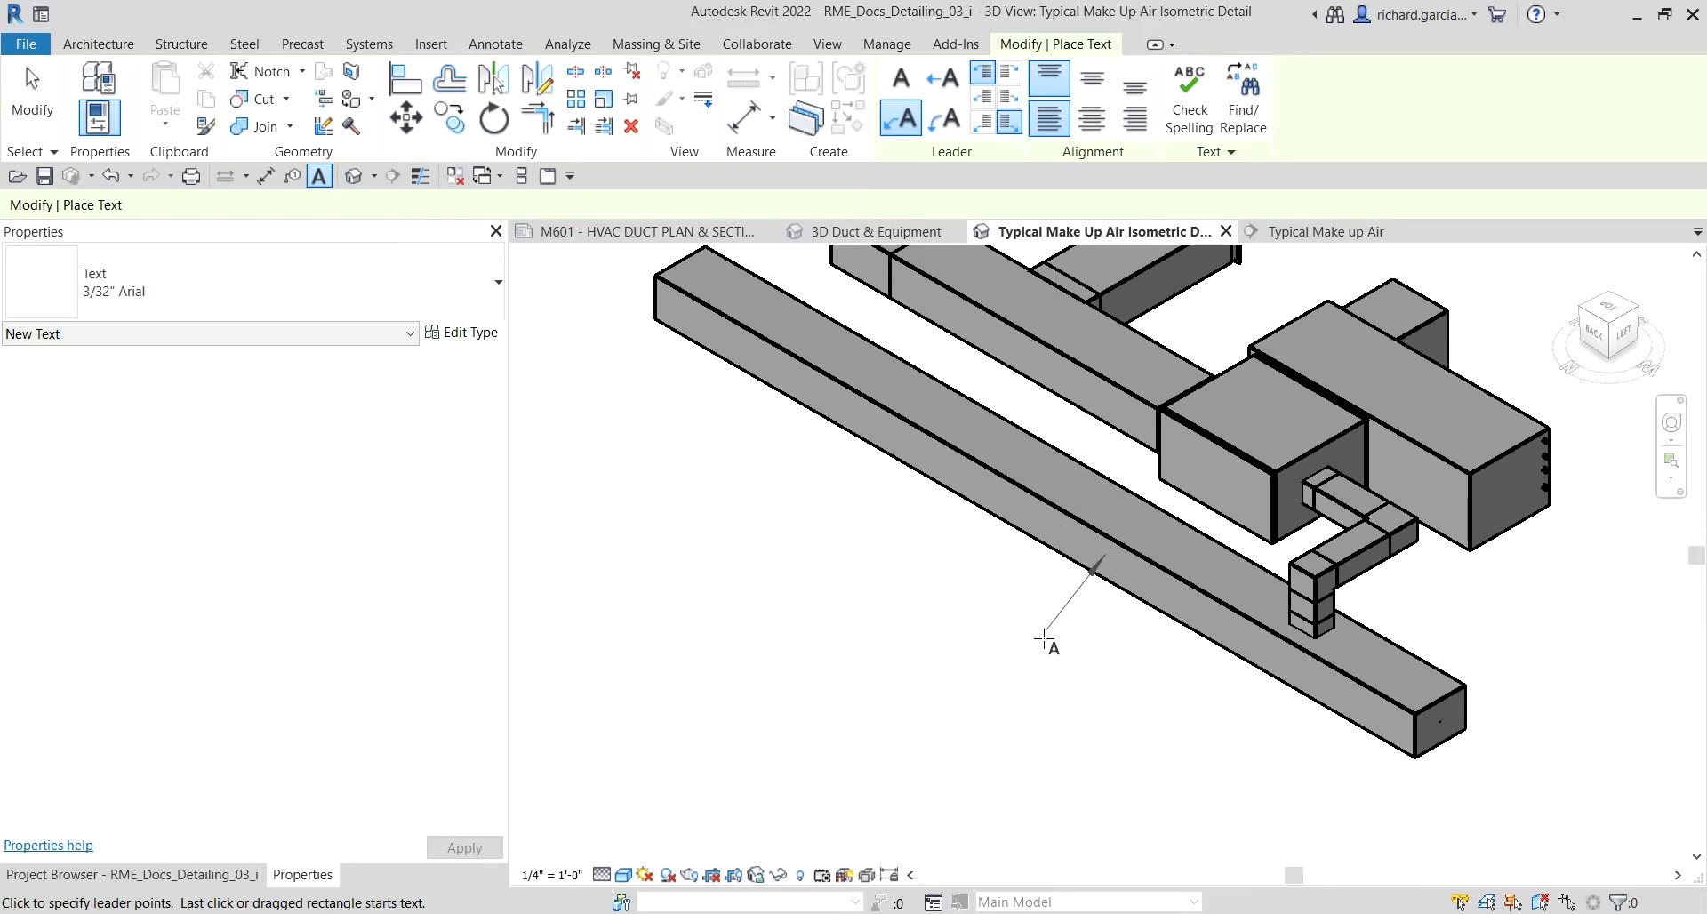
{"action": "key", "text": "ctrl"}
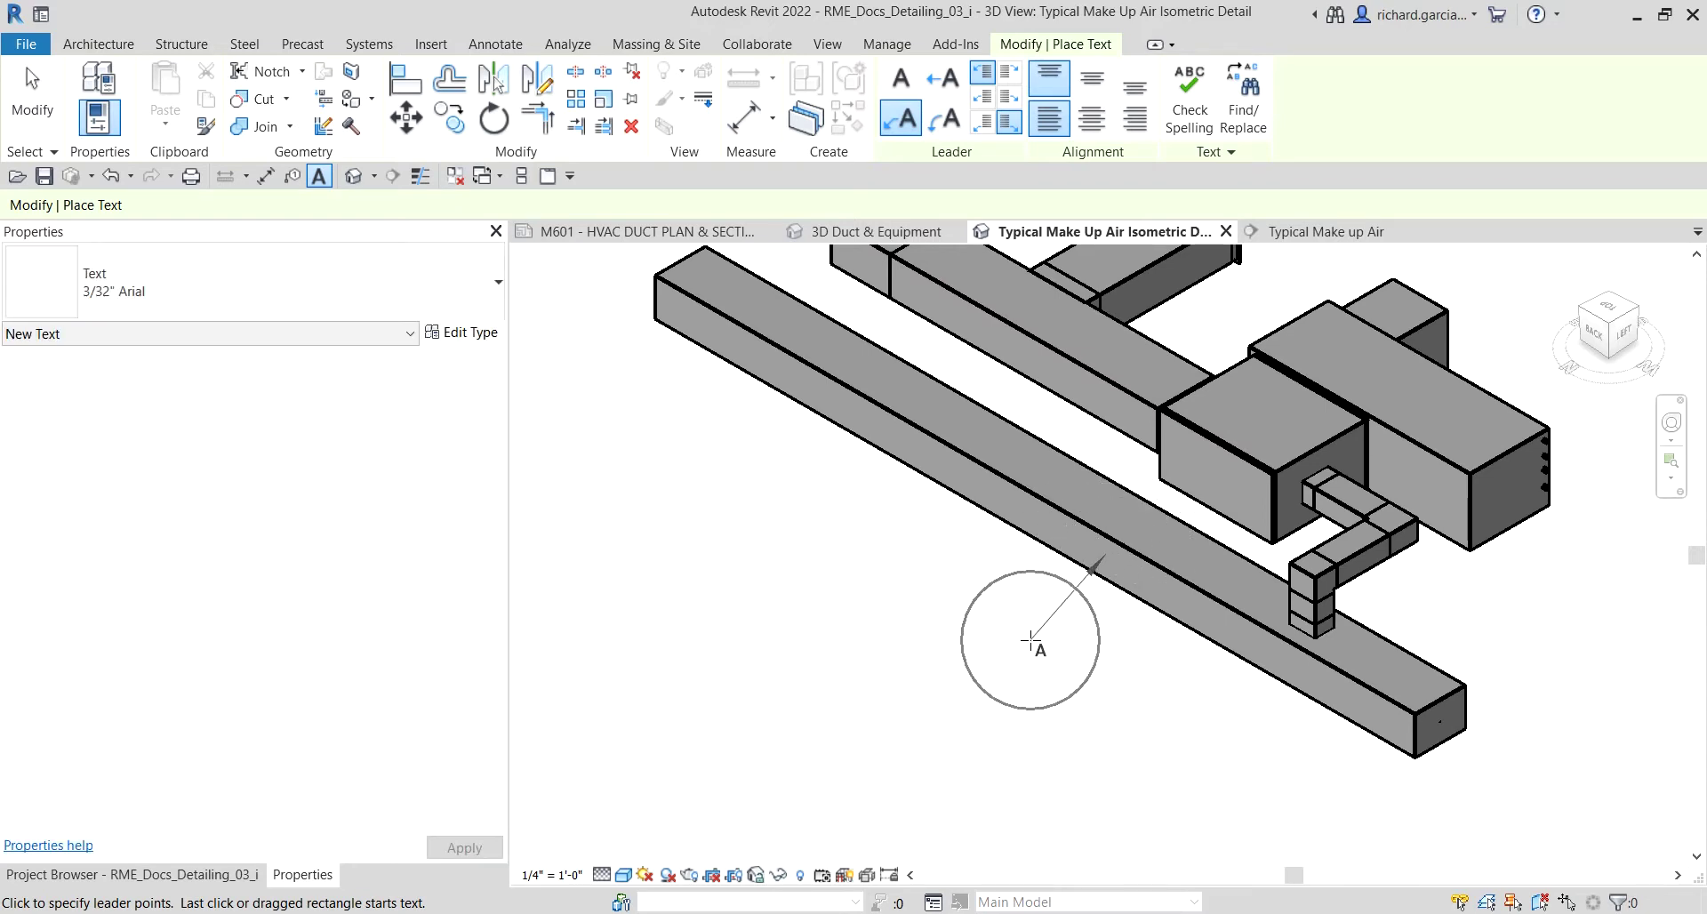
{"action": "left_click", "coordinate": [937, 640]}
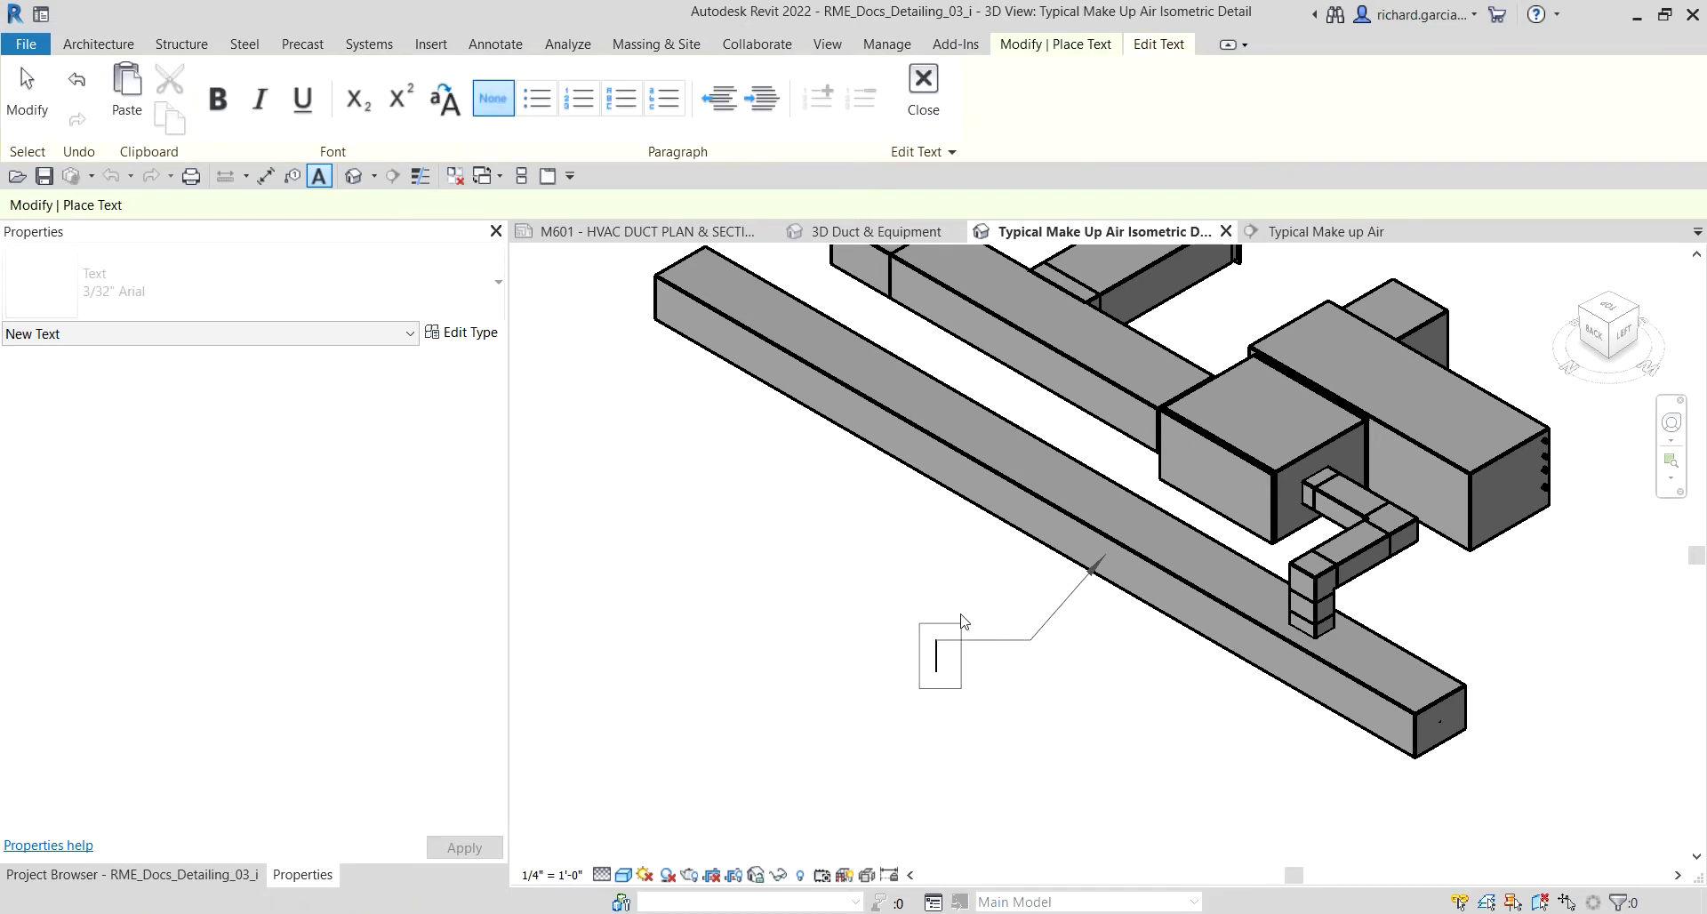
Step: Enter the note text "MAKEUP AIR DUCT FROM AHU-1" and finish placing text
{"action": "key", "text": "Caps_Lock"}
{"action": "type", "text": "MAKE"}
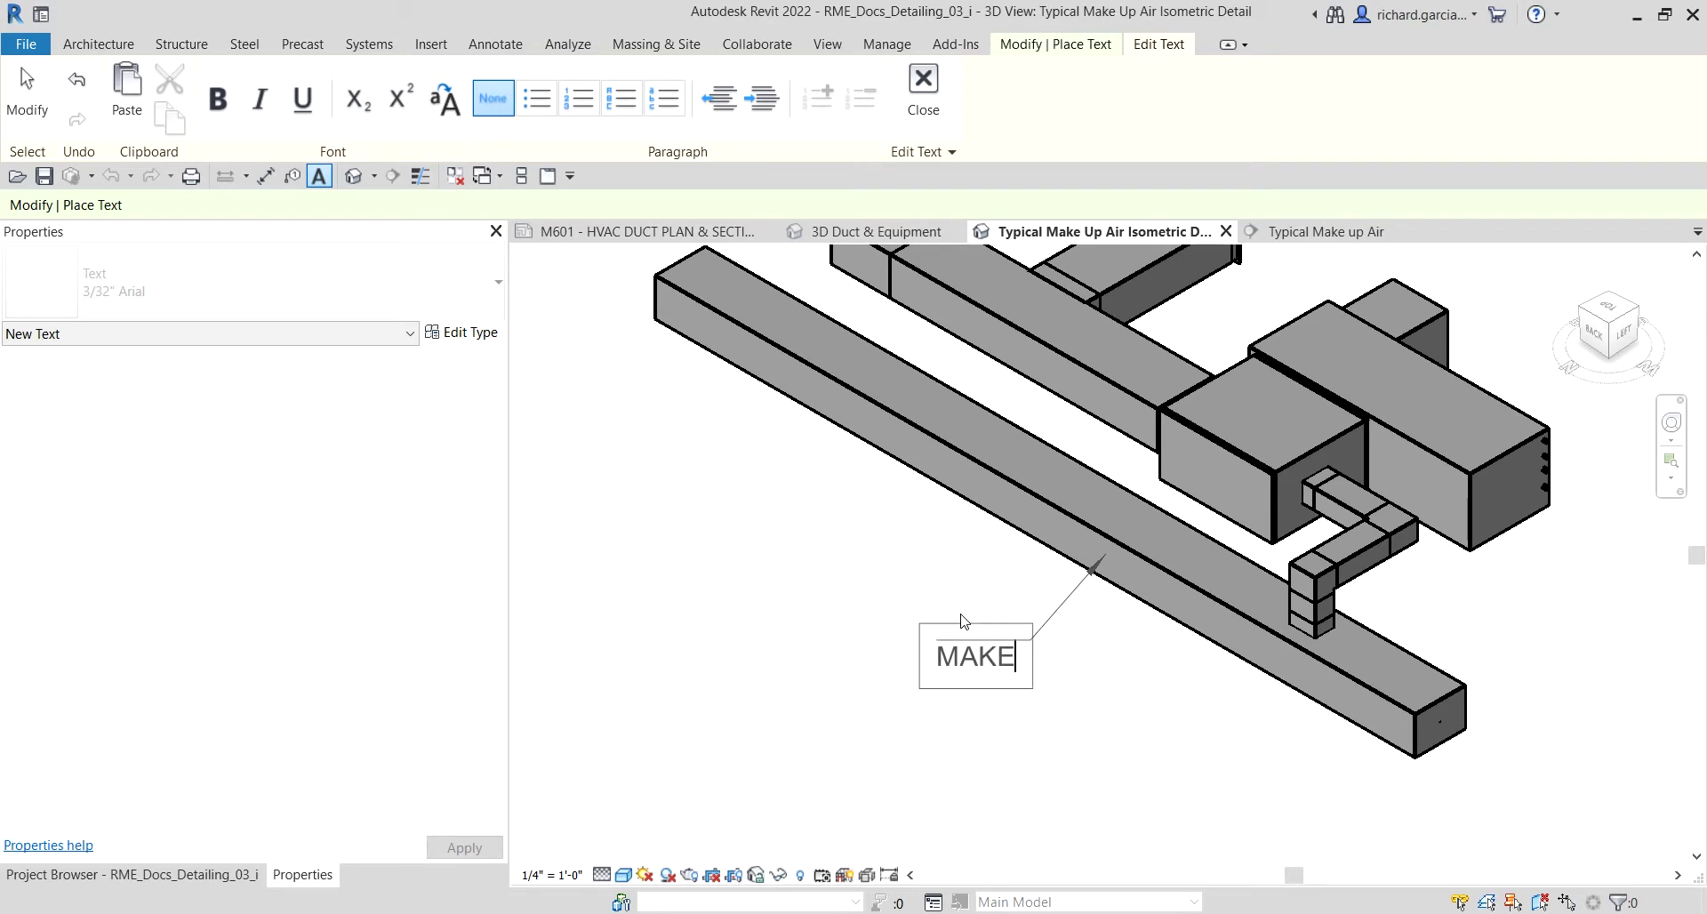
{"action": "type", "text": " A"}
{"action": "type", "text": "U"}
{"action": "key", "text": "BackSpace"}
{"action": "key", "text": "BackSpace"}
{"action": "key", "text": "BackSpace"}
{"action": "type", "text": "UPAI"}
{"action": "key", "text": "BackSpace"}
{"action": "key", "text": "BackSpace"}
{"action": "type", "text": "AIR DUCT FRO"}
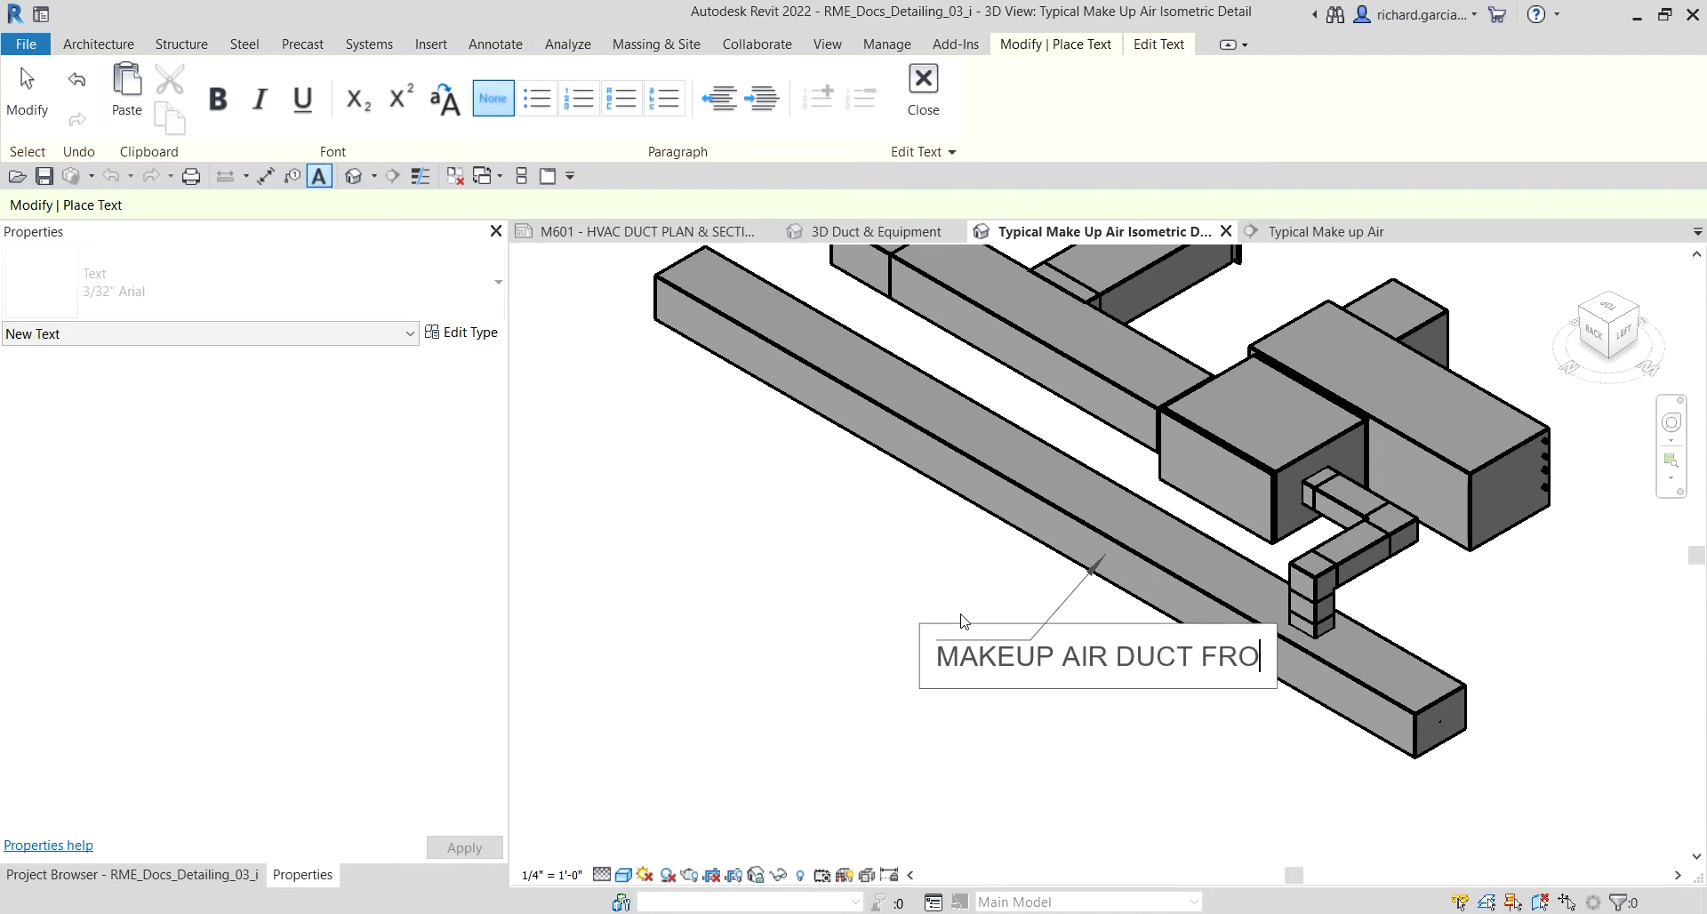
{"action": "type", "text": "M AHU"}
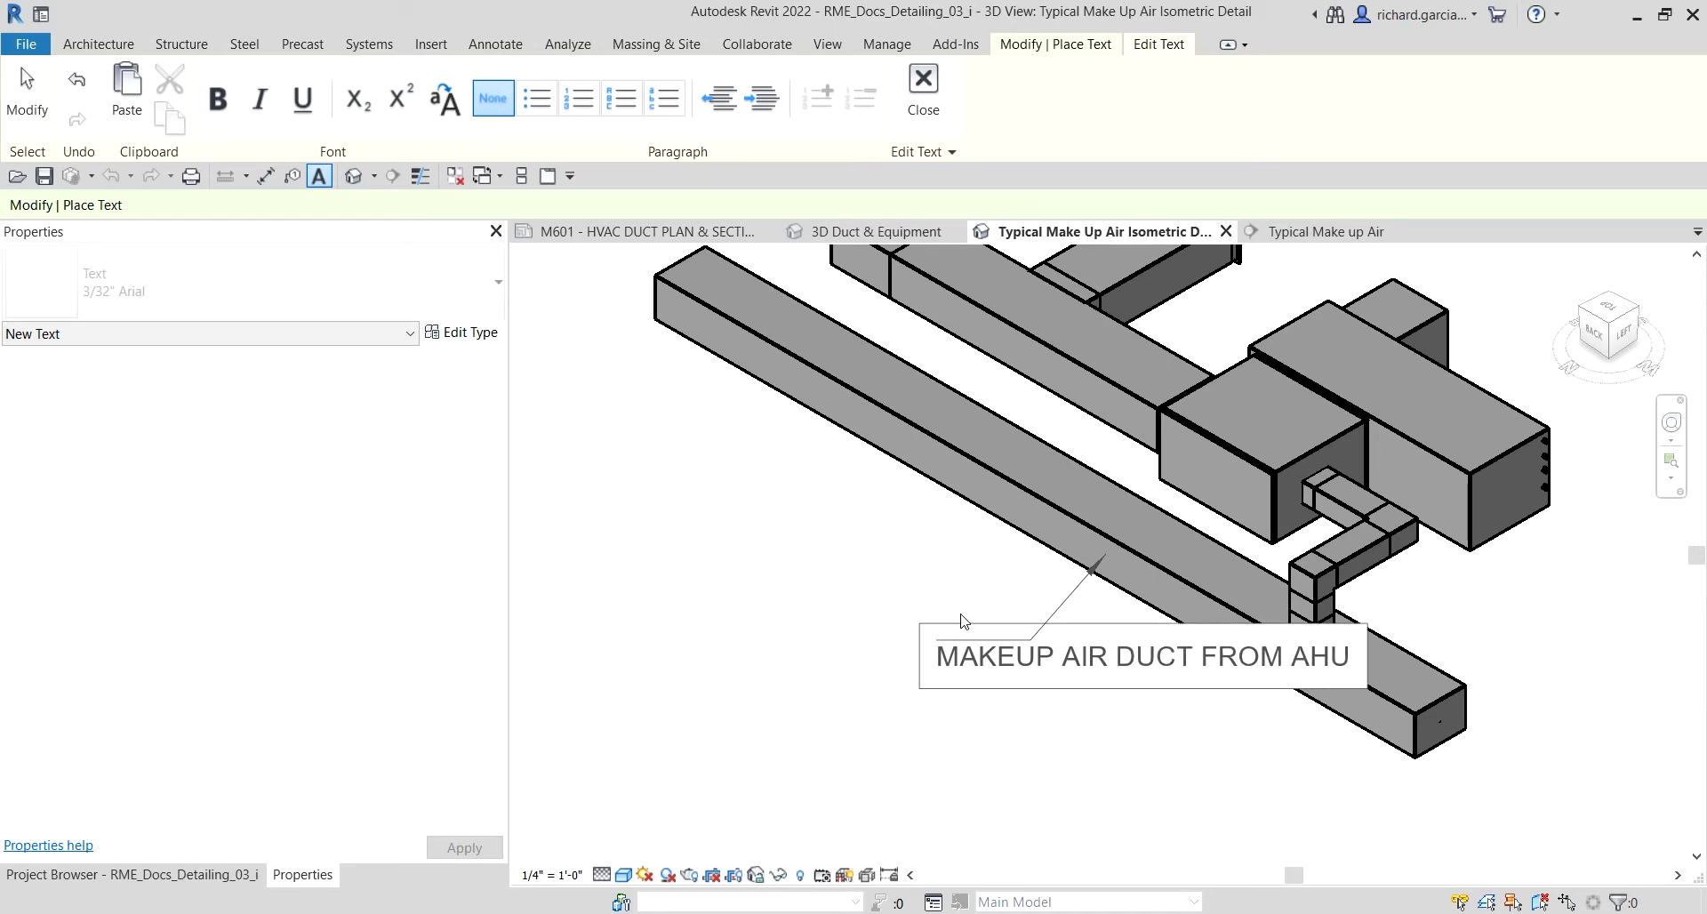
{"action": "type", "text": "-1"}
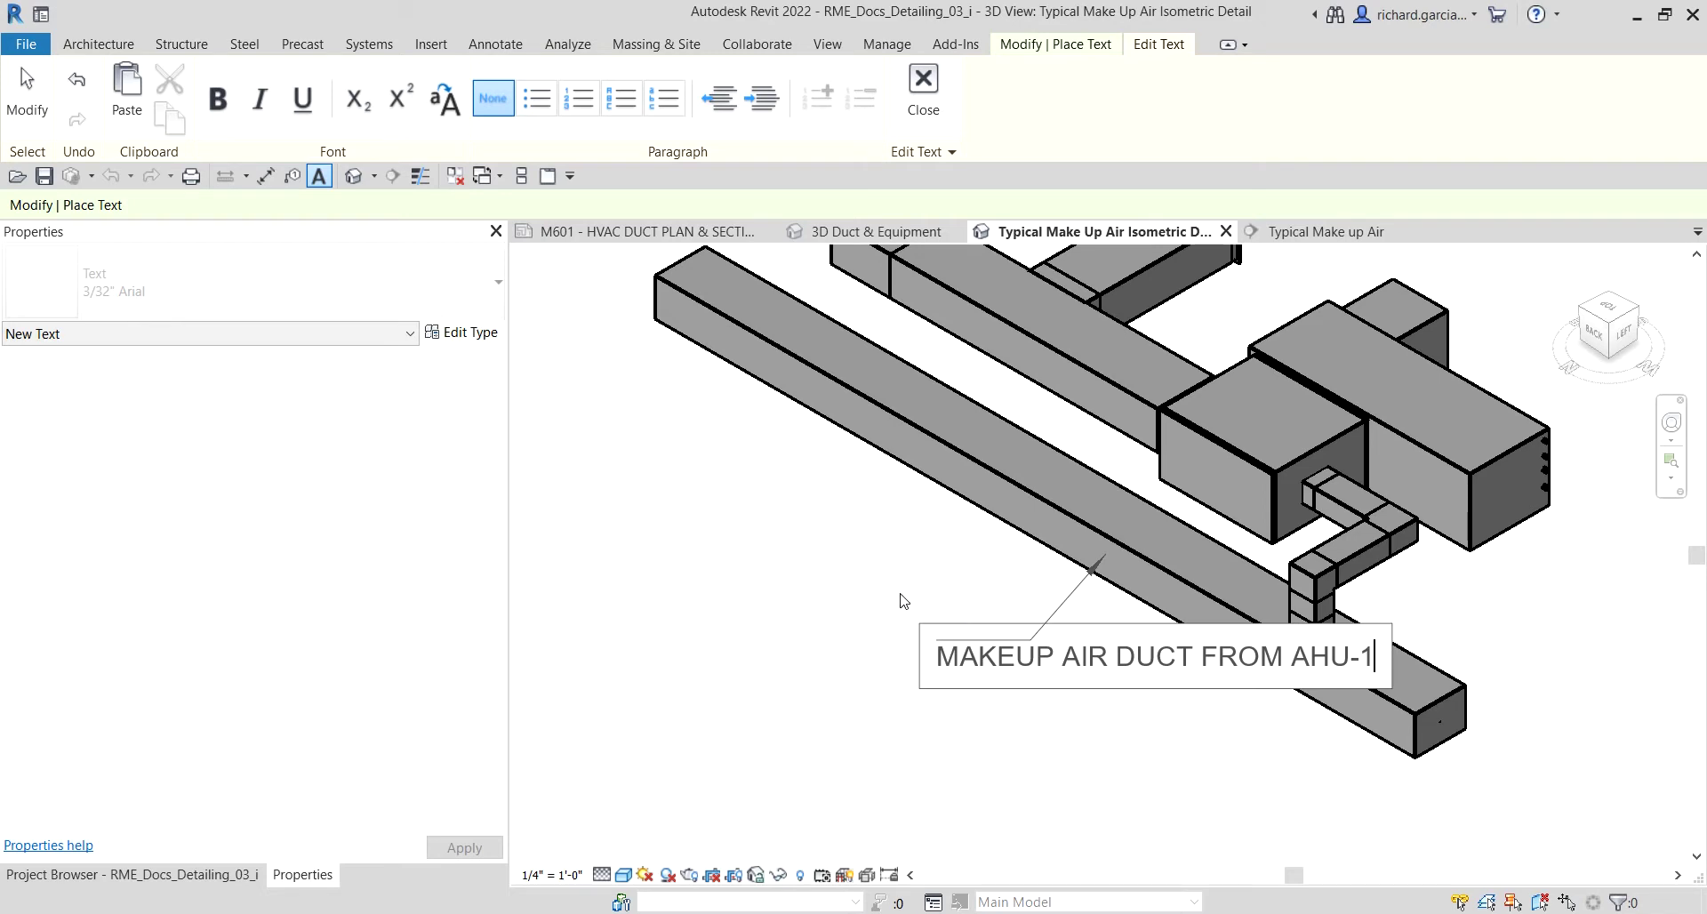
{"action": "left_click", "coordinate": [771, 531]}
{"action": "scroll", "coordinate": [1067, 560], "scroll_direction": "down", "scroll_amount": 3}
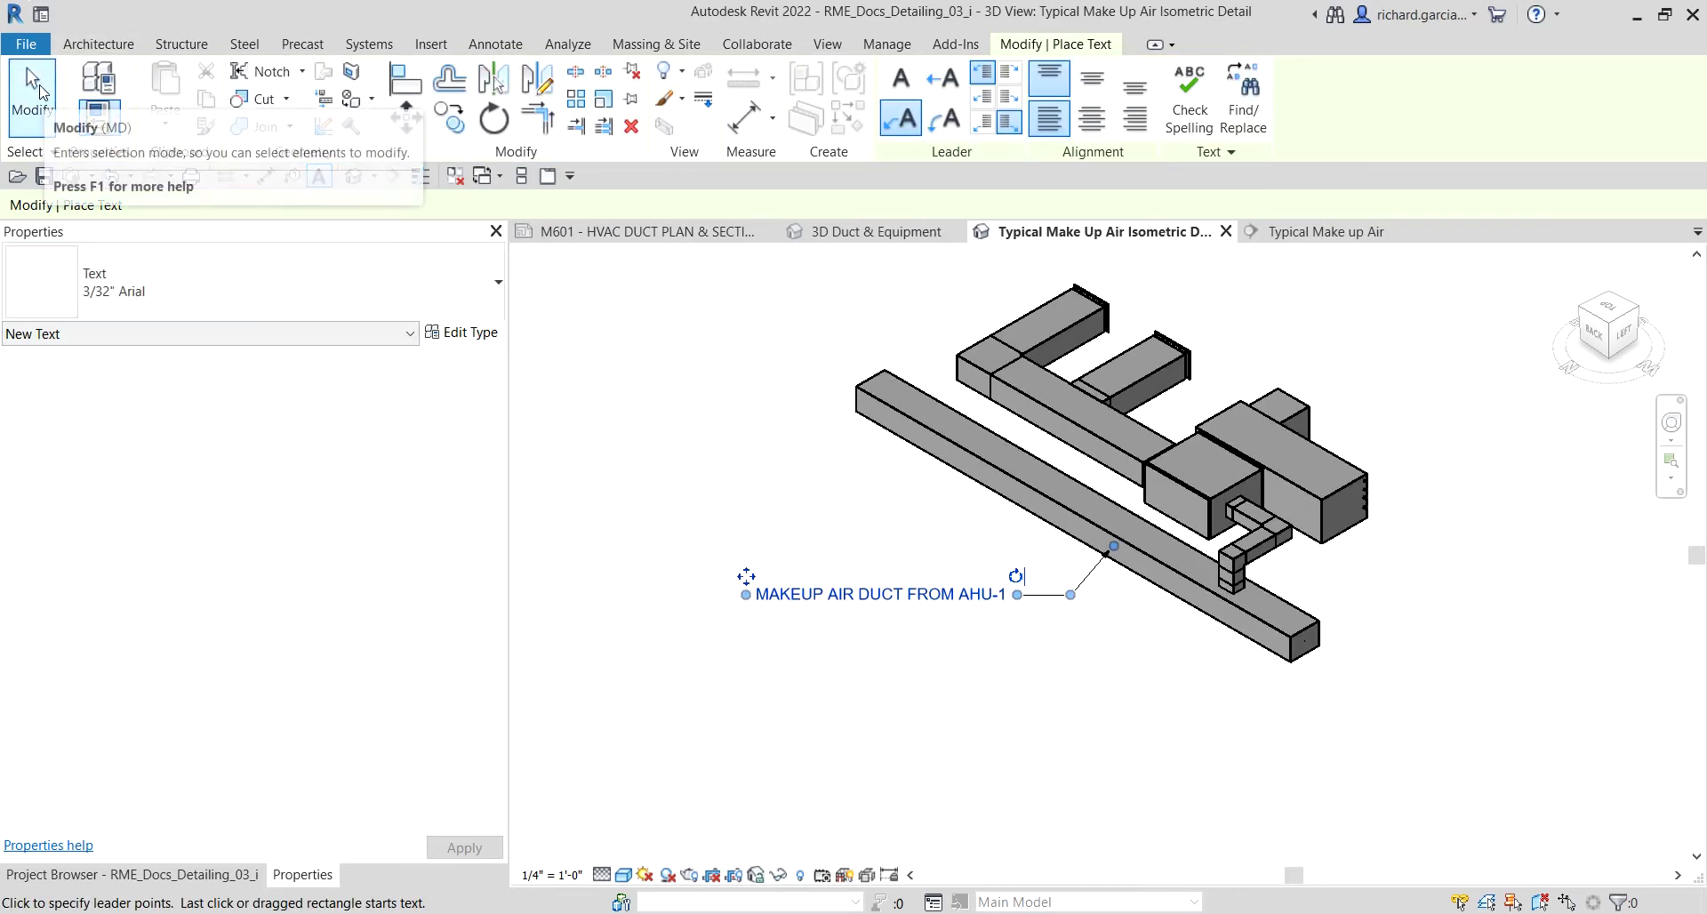
{"action": "left_click", "coordinate": [40, 92]}
Step: Narrow the note's text box so the text wraps onto two lines, with "FROM AHU-1" on the second
{"action": "scroll", "coordinate": [880, 612], "scroll_direction": "up", "scroll_amount": 4}
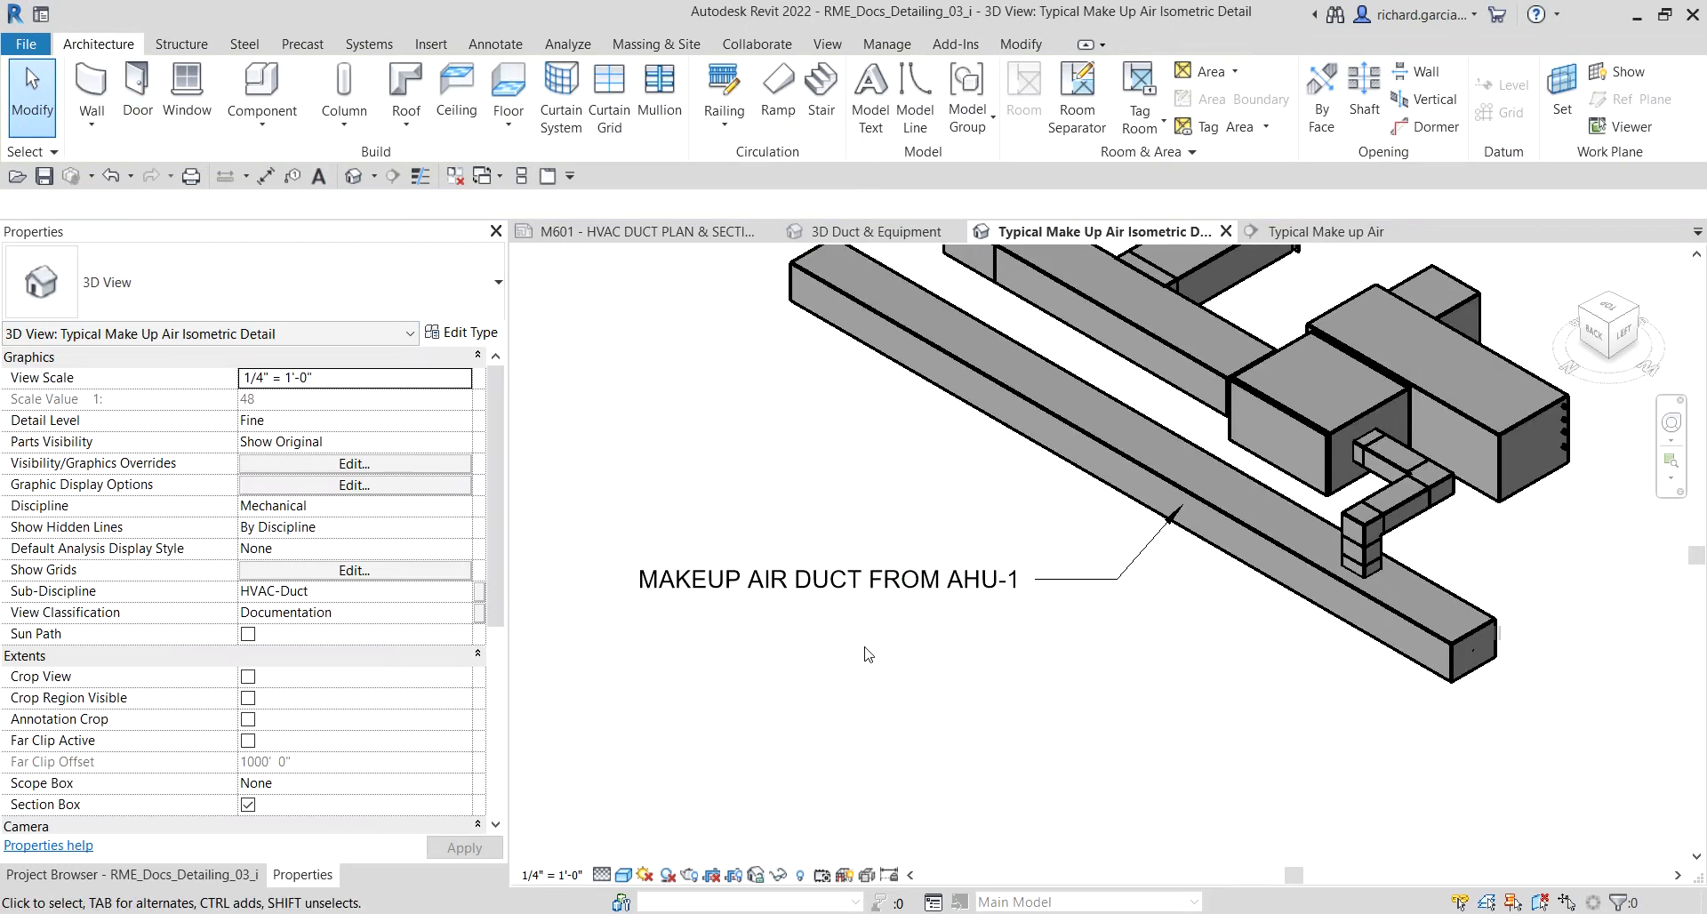
{"action": "left_click", "coordinate": [805, 578]}
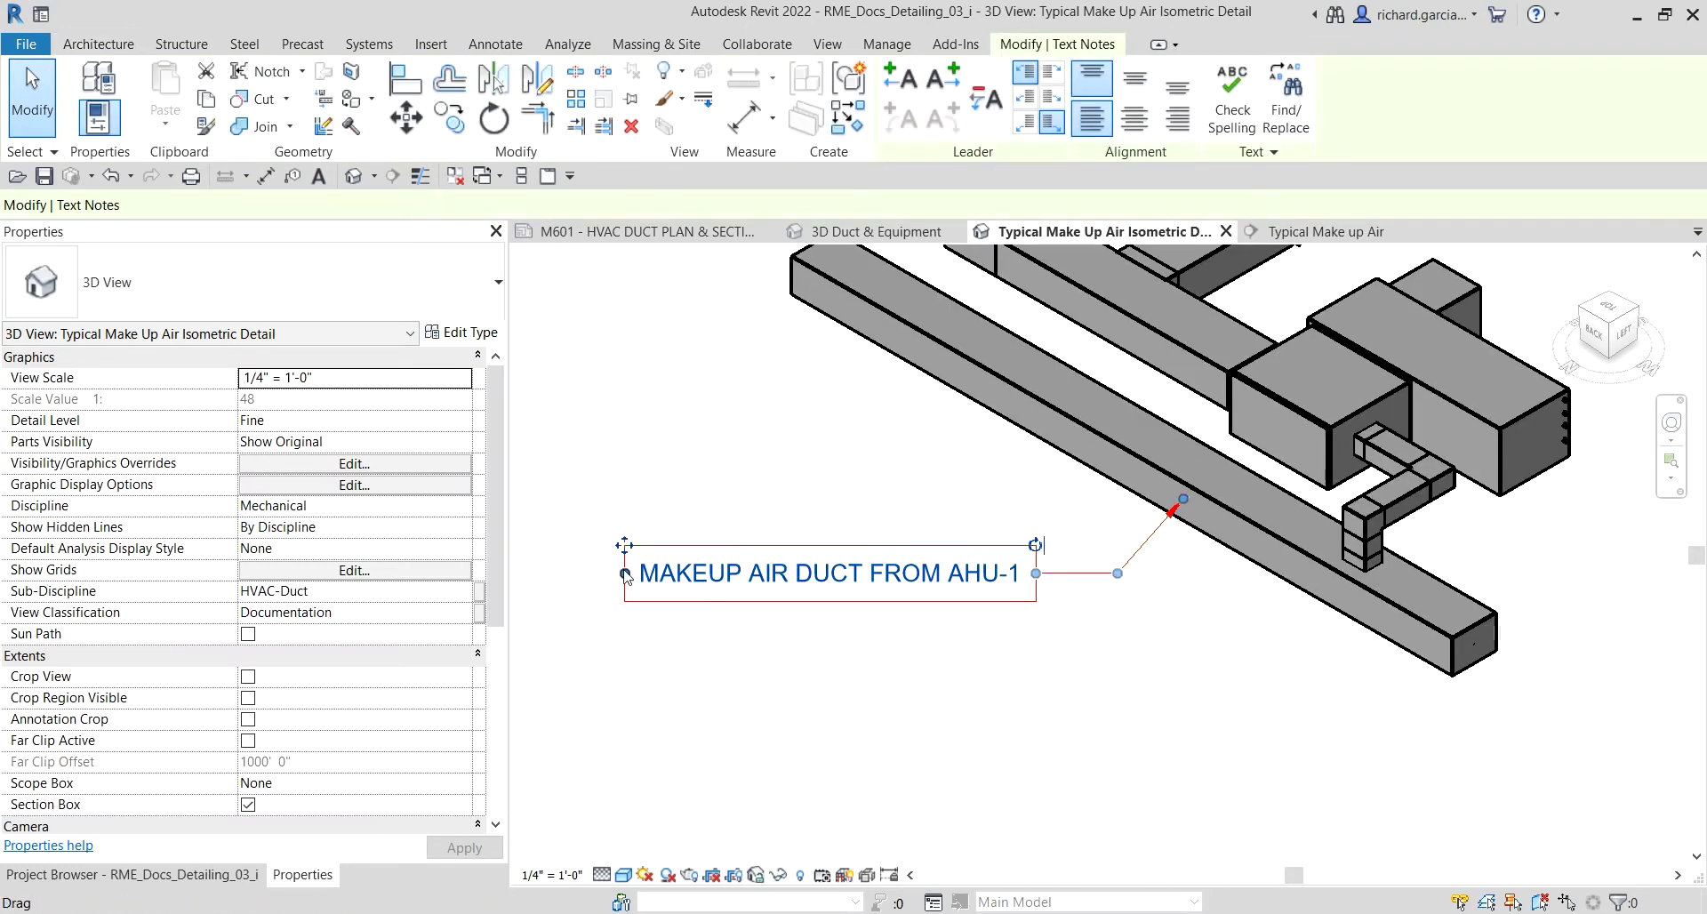
{"action": "left_click_drag", "start_coordinate": [627, 570], "coordinate": [777, 562]}
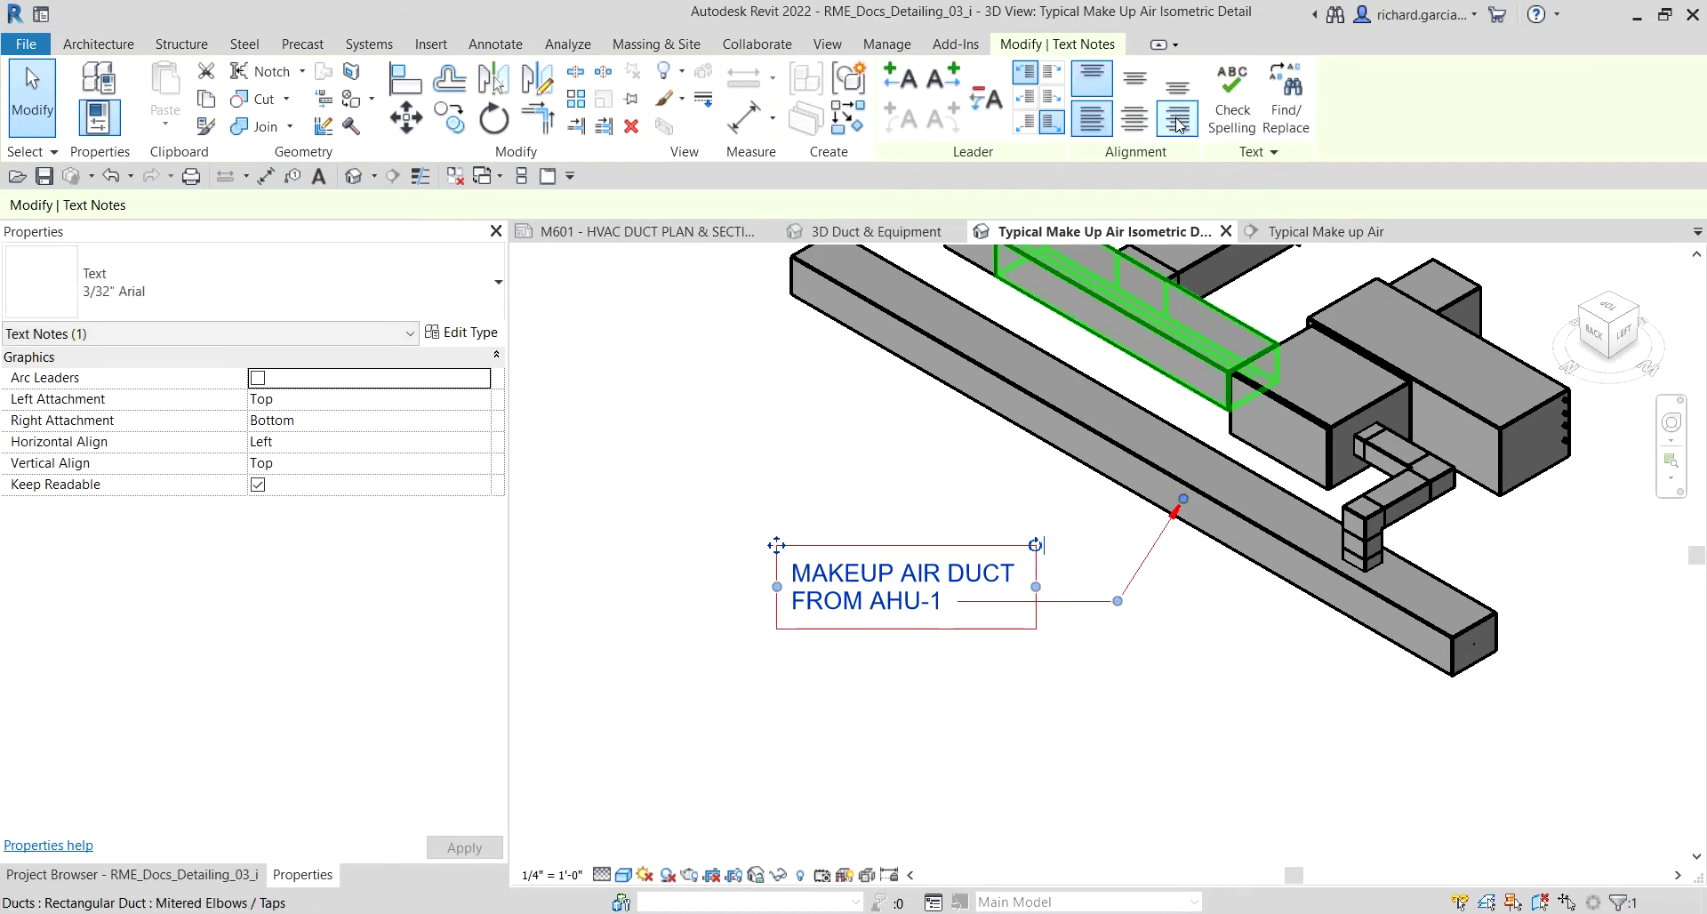
Step: Right-align the makeup air duct note and attach its right leader at the top line
{"action": "left_click", "coordinate": [1178, 124]}
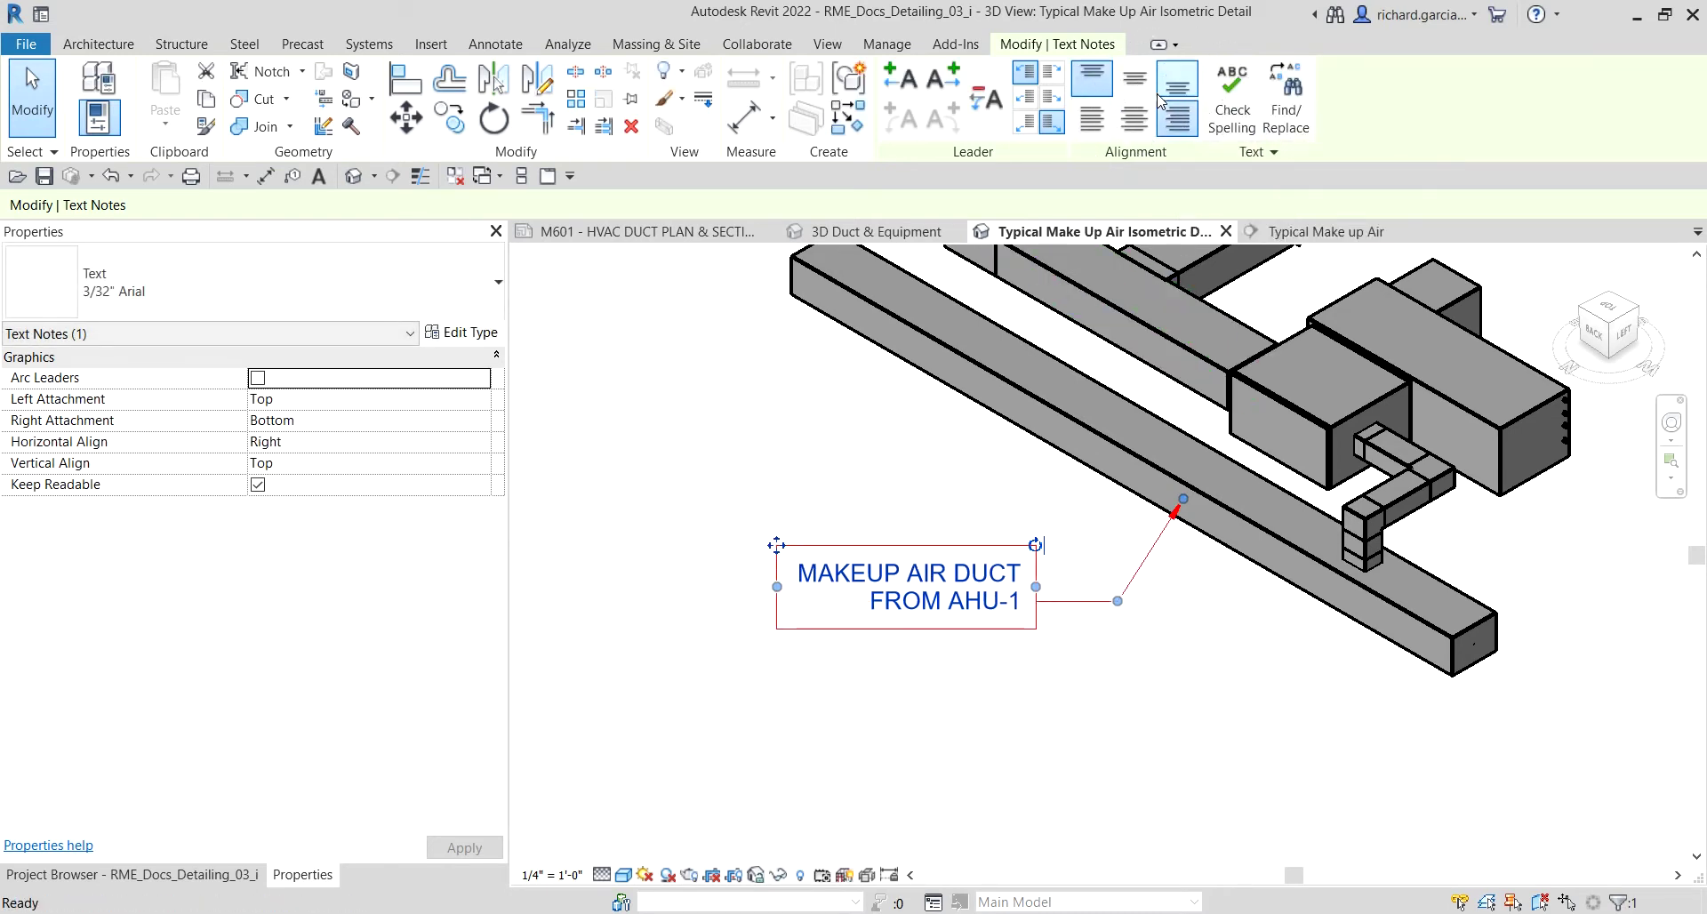
{"action": "left_click", "coordinate": [1057, 102]}
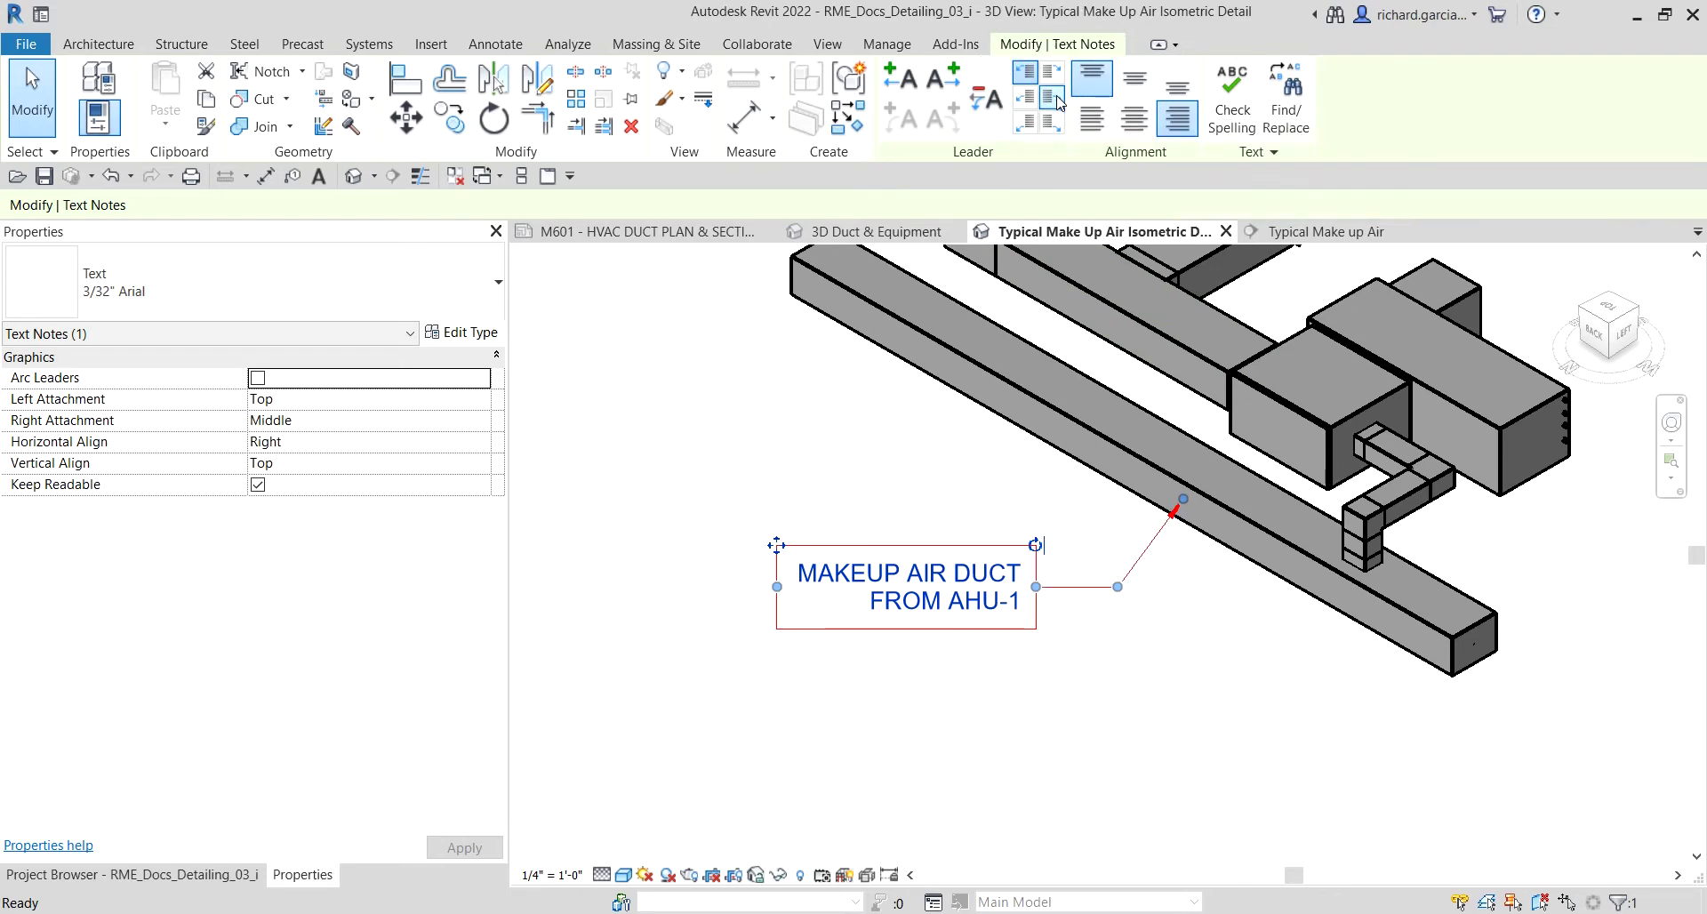
{"action": "left_click", "coordinate": [1051, 71]}
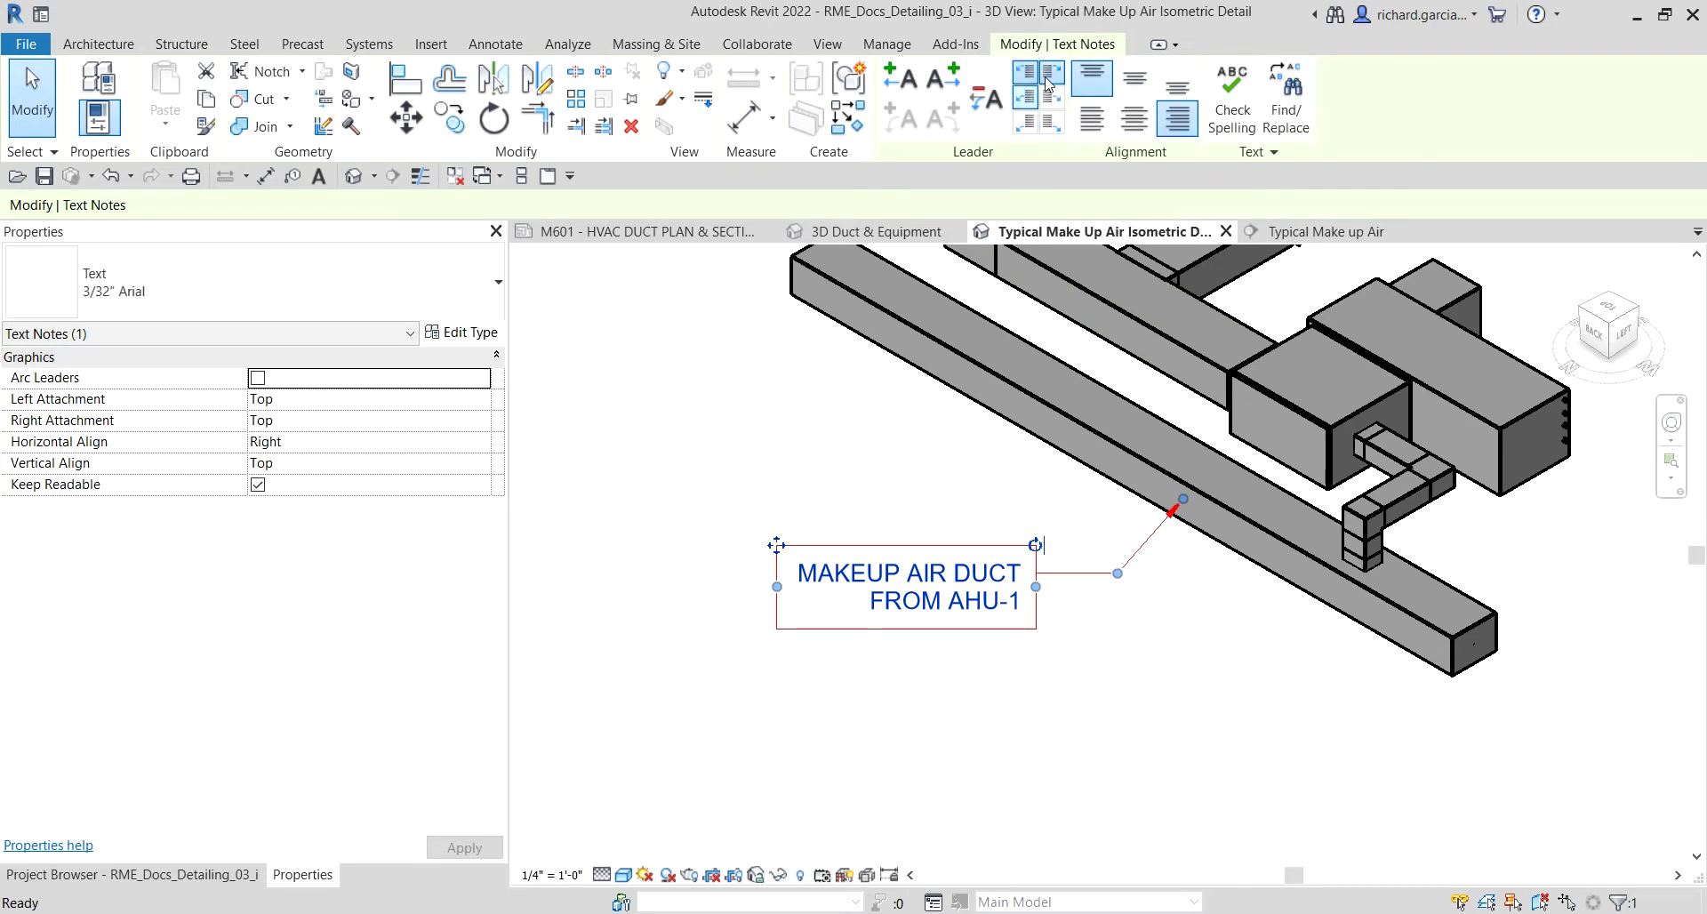
{"action": "left_click", "coordinate": [1136, 714]}
Step: Place a text note's two-segment leader with its arrow at the base of the small vertical duct and the text start below the makeup air duct note
{"action": "scroll", "coordinate": [1095, 673], "scroll_direction": "down", "scroll_amount": 2}
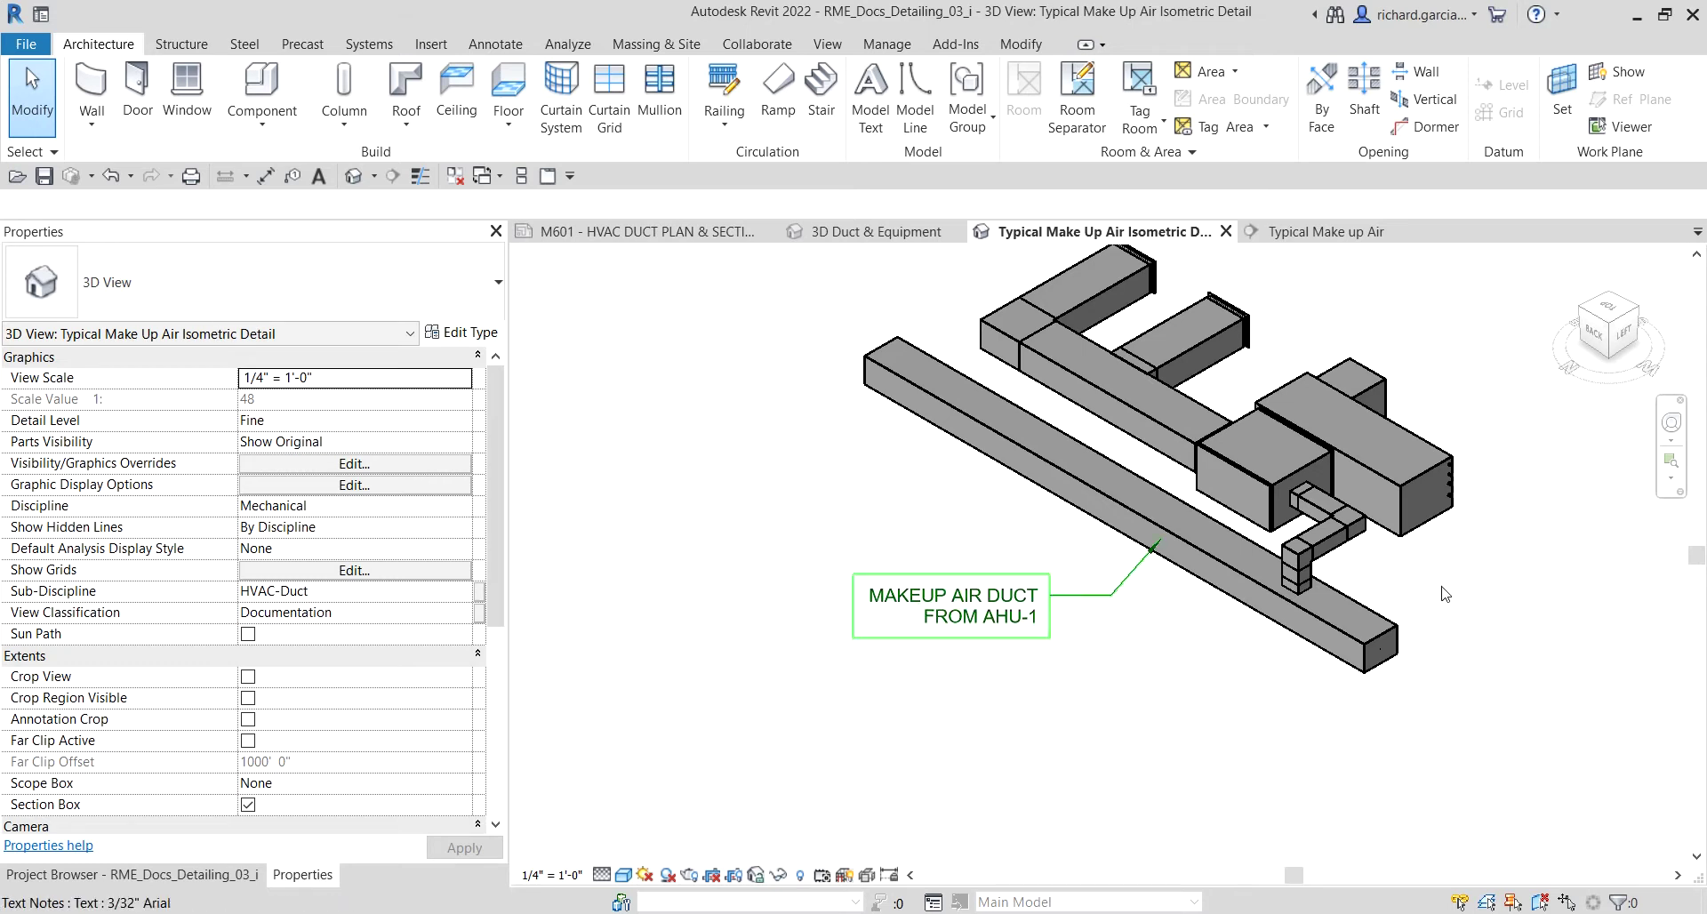
{"action": "left_click", "coordinate": [1309, 578]}
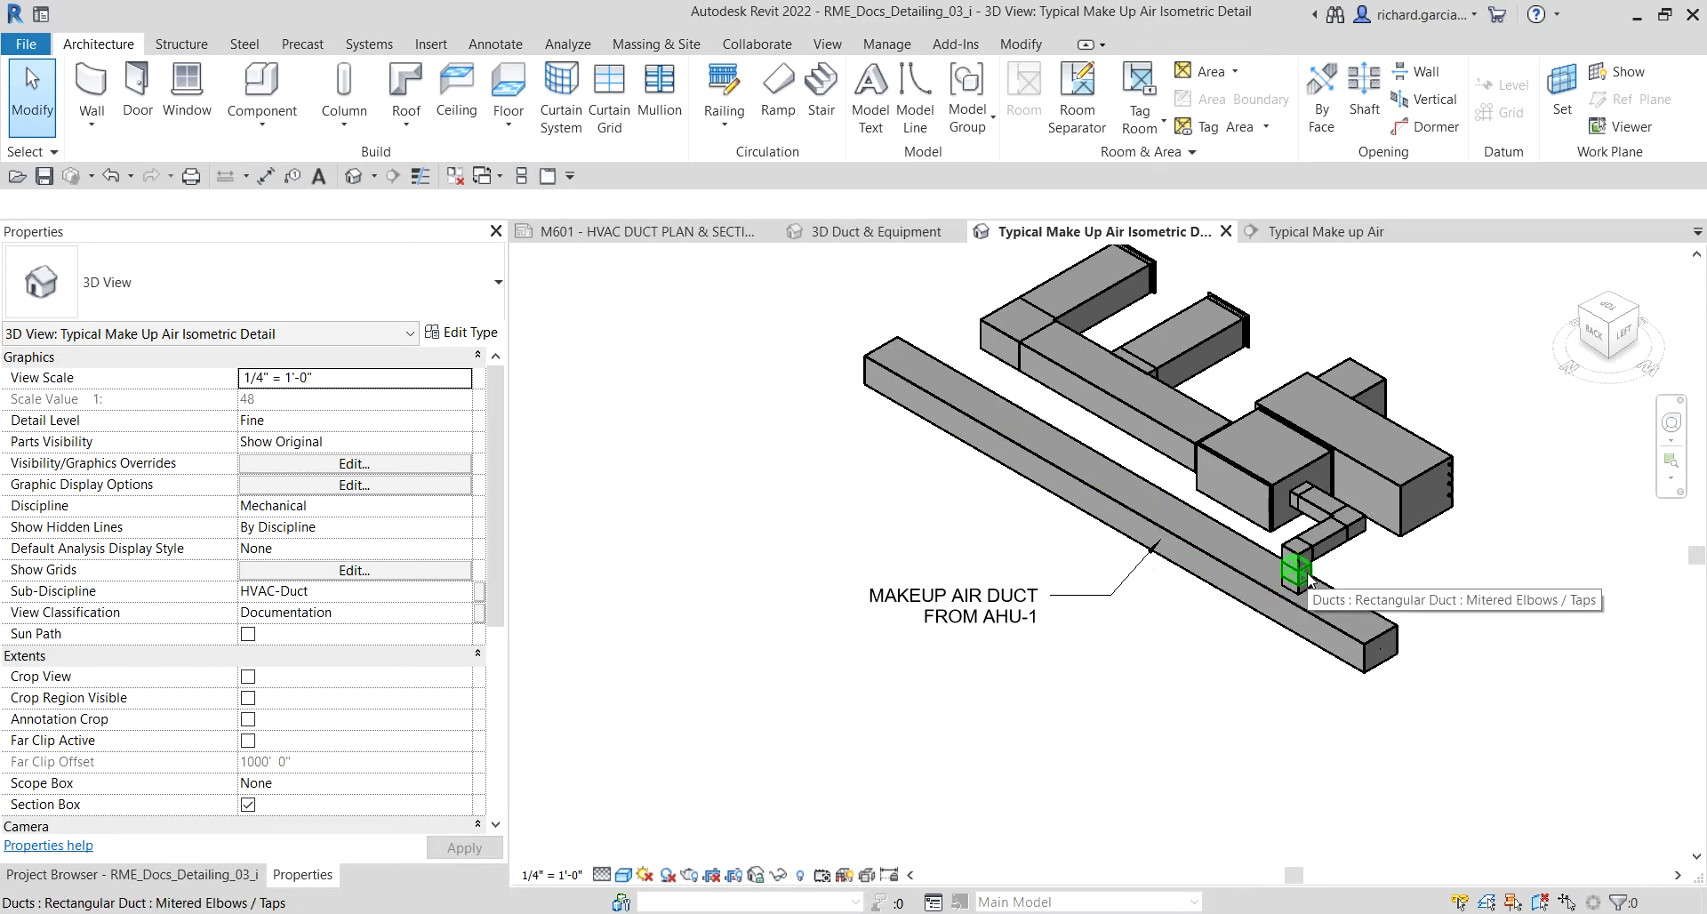
{"action": "left_click", "coordinate": [319, 176]}
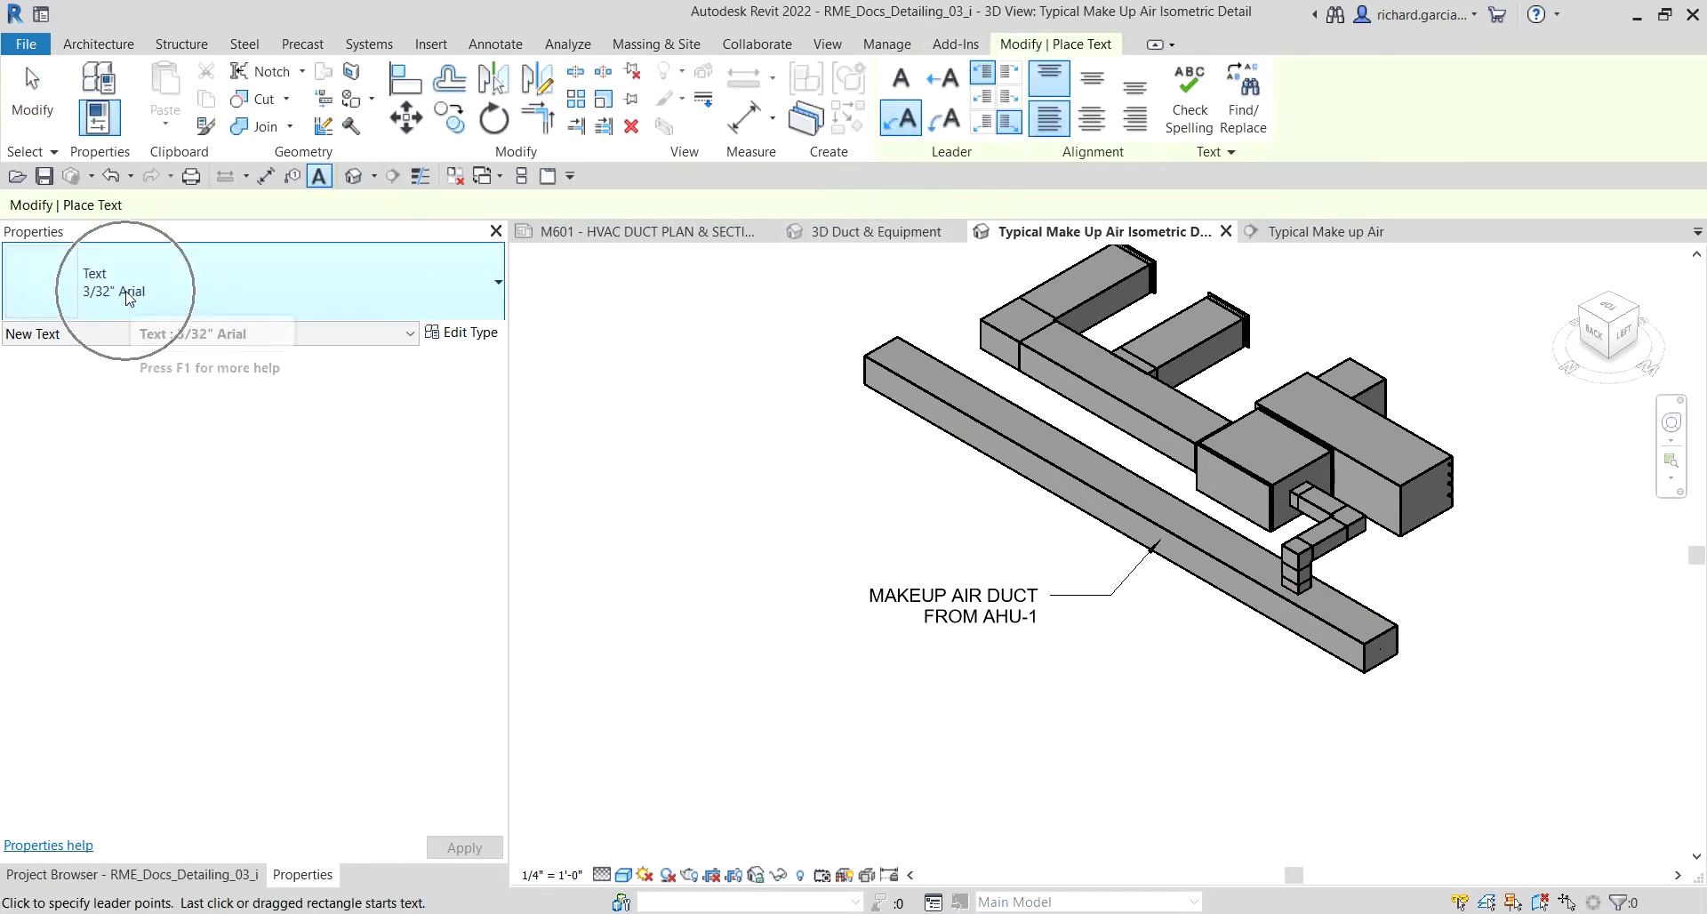
{"action": "scroll", "coordinate": [1278, 659], "scroll_direction": "up", "scroll_amount": 3}
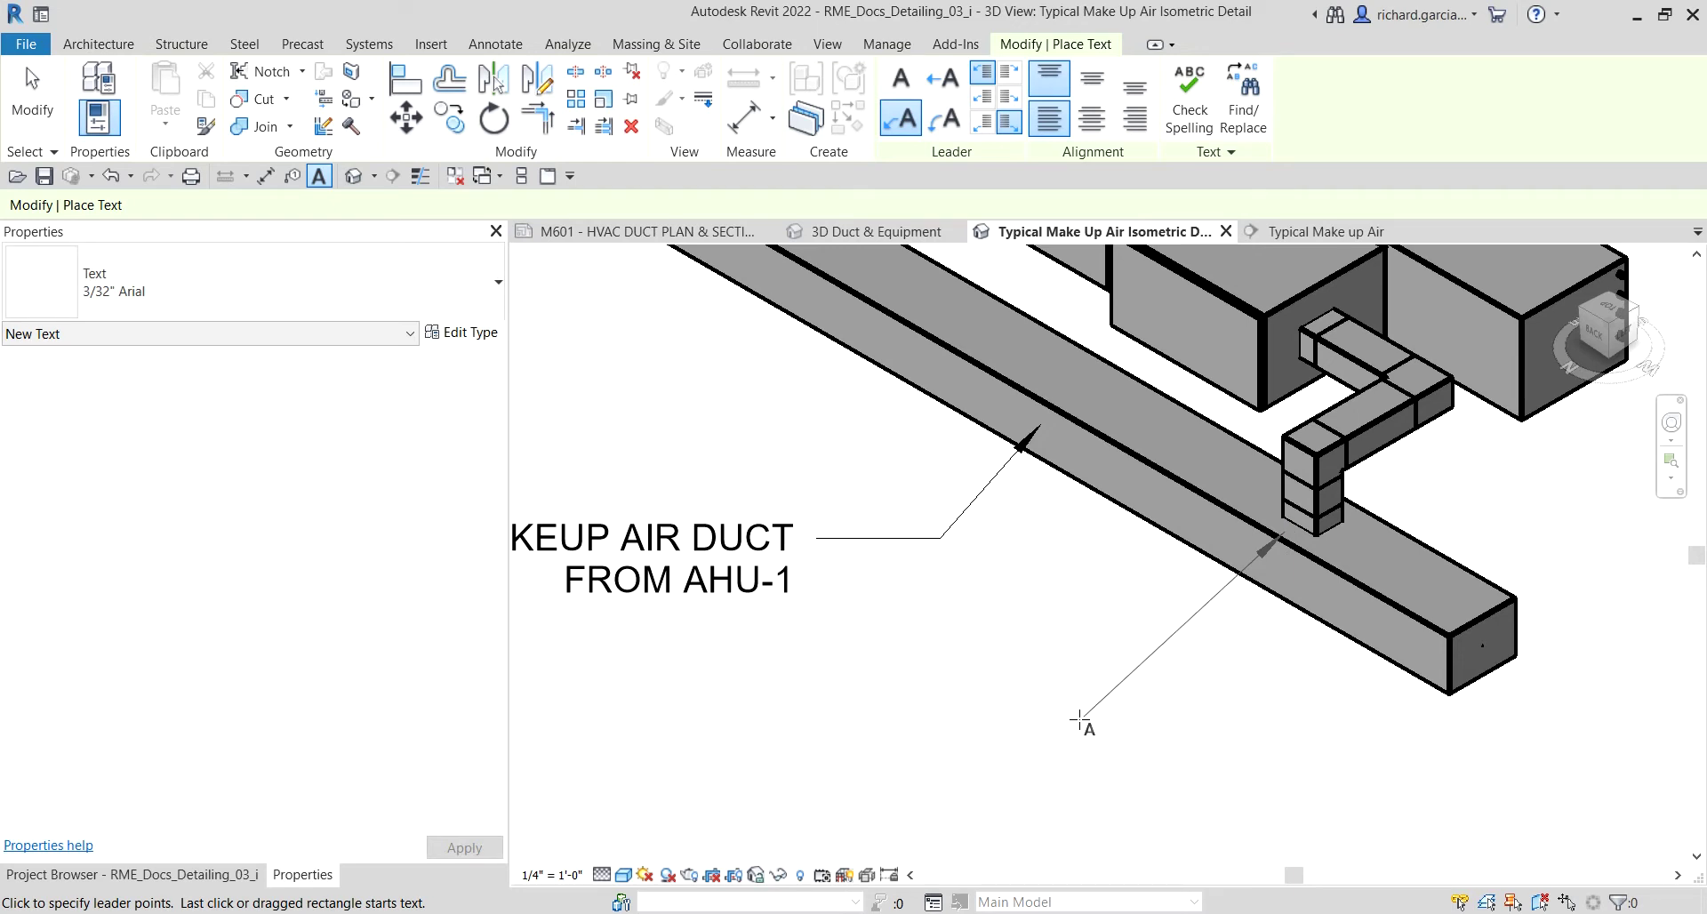
{"action": "left_click", "coordinate": [1111, 744]}
{"action": "middle_click_drag", "start_coordinate": [827, 756], "coordinate": [1064, 676]}
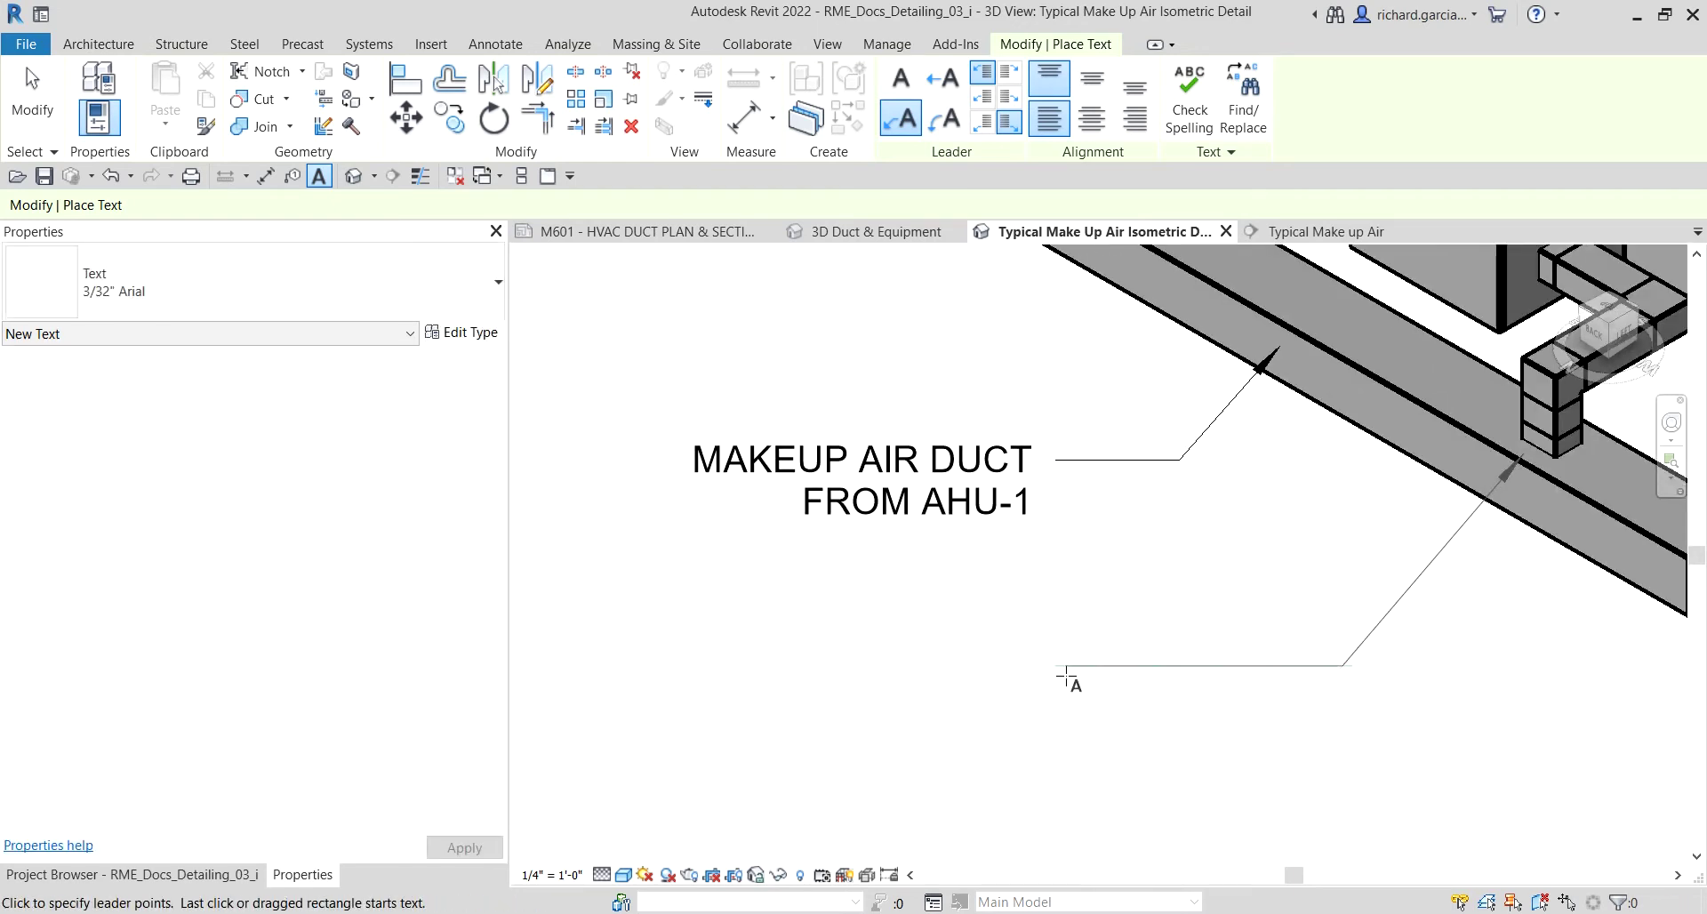
{"action": "left_click", "coordinate": [1051, 663]}
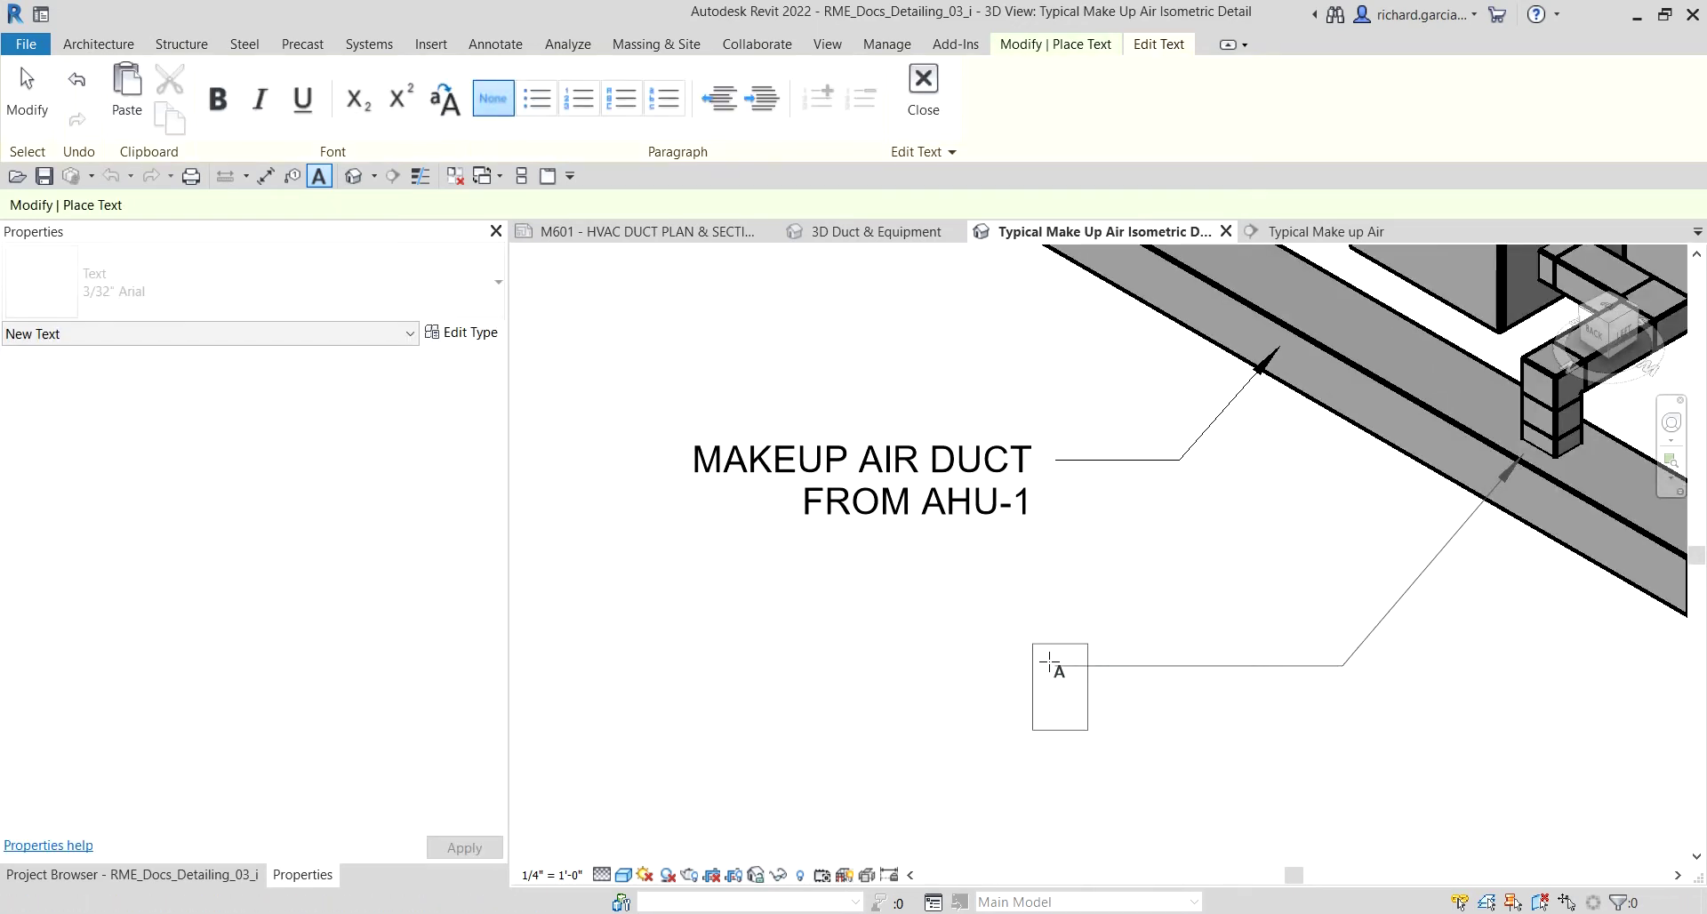
Step: Enter the note text "8x8 MAKEUP AIR TO RETURN PLENUM (PROVIDE MOTORIZED DAMPER) TYP." and finish placing text
{"action": "type", "text": "8x"}
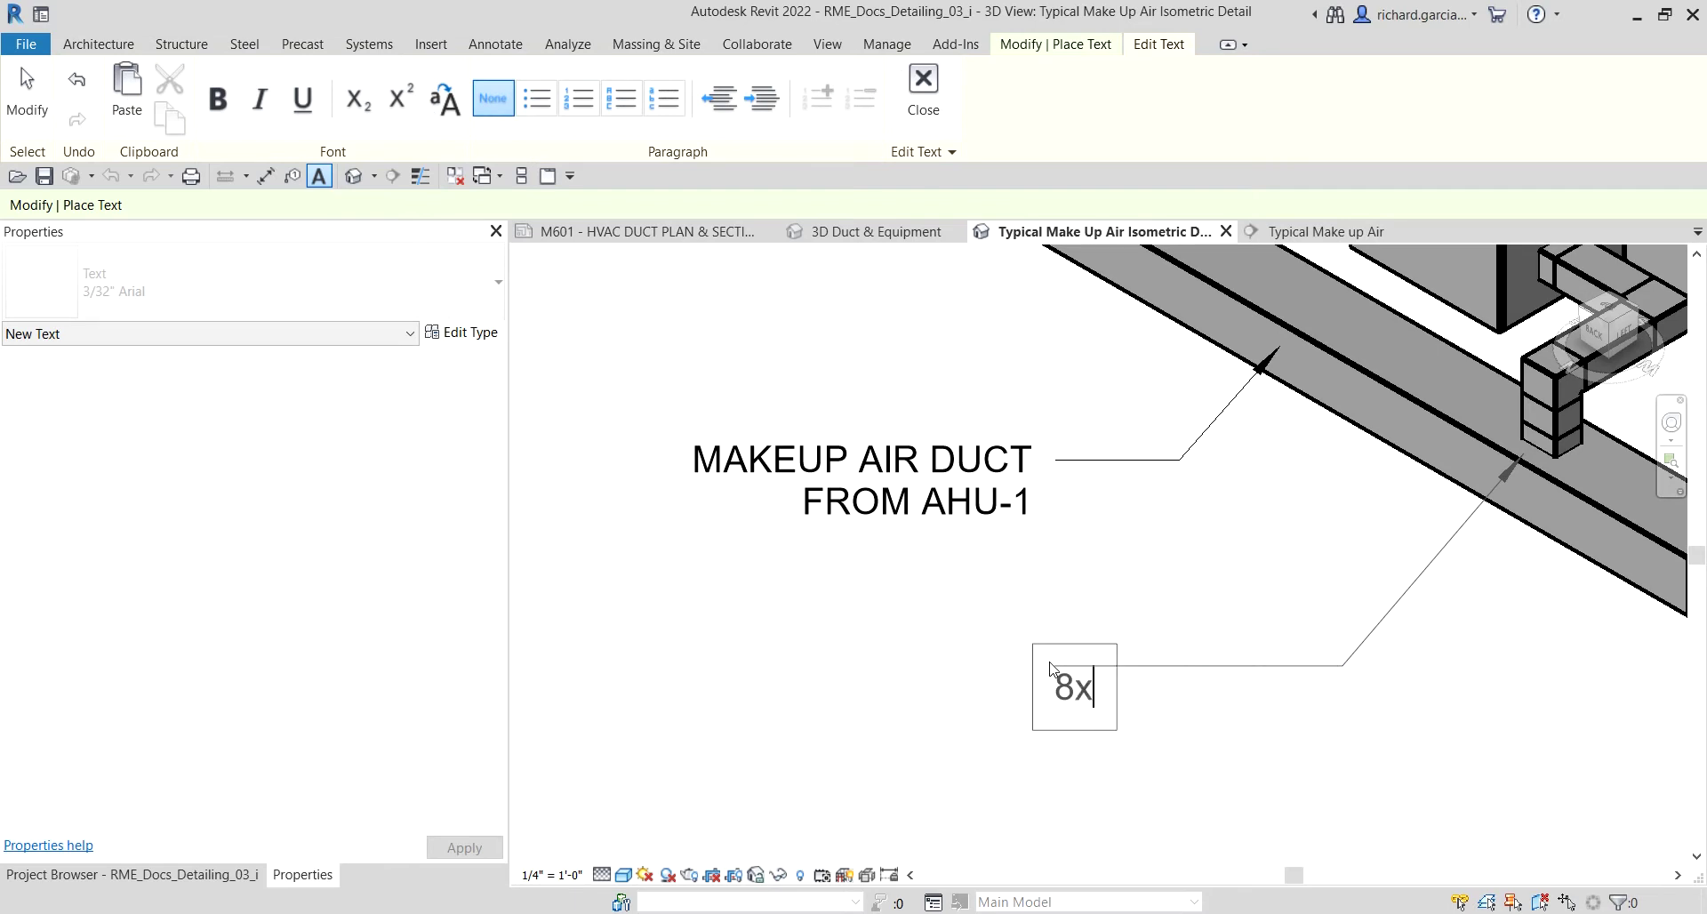
{"action": "type", "text": "8 MA"}
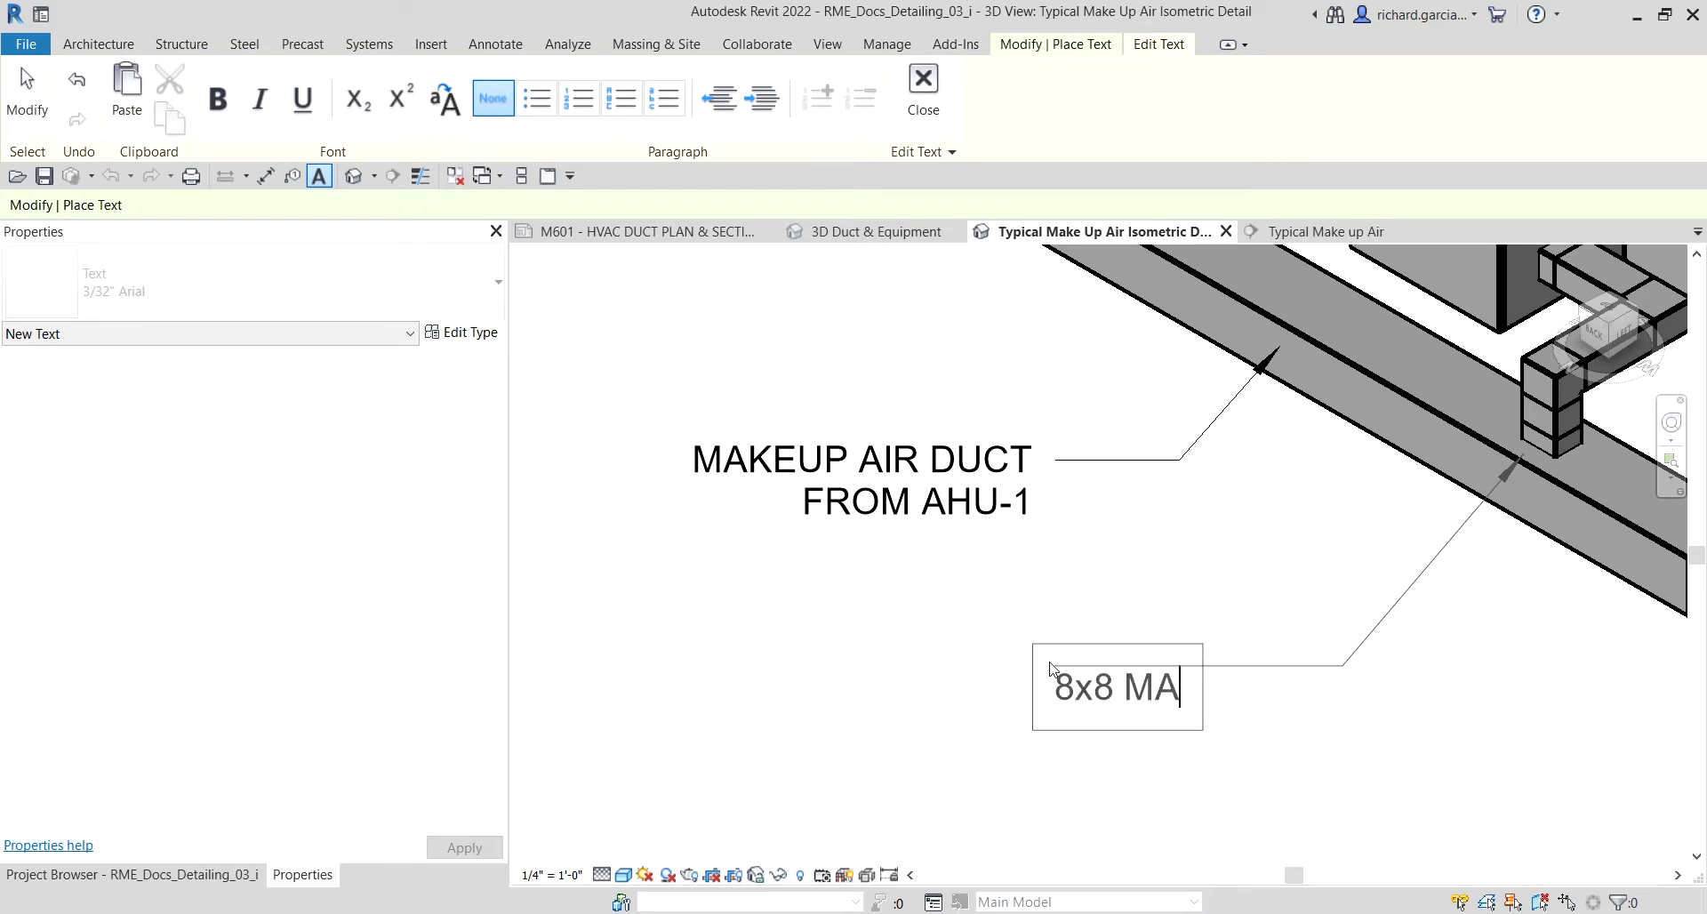
{"action": "type", "text": "KEUP AIR TO RETURN PLENUM"}
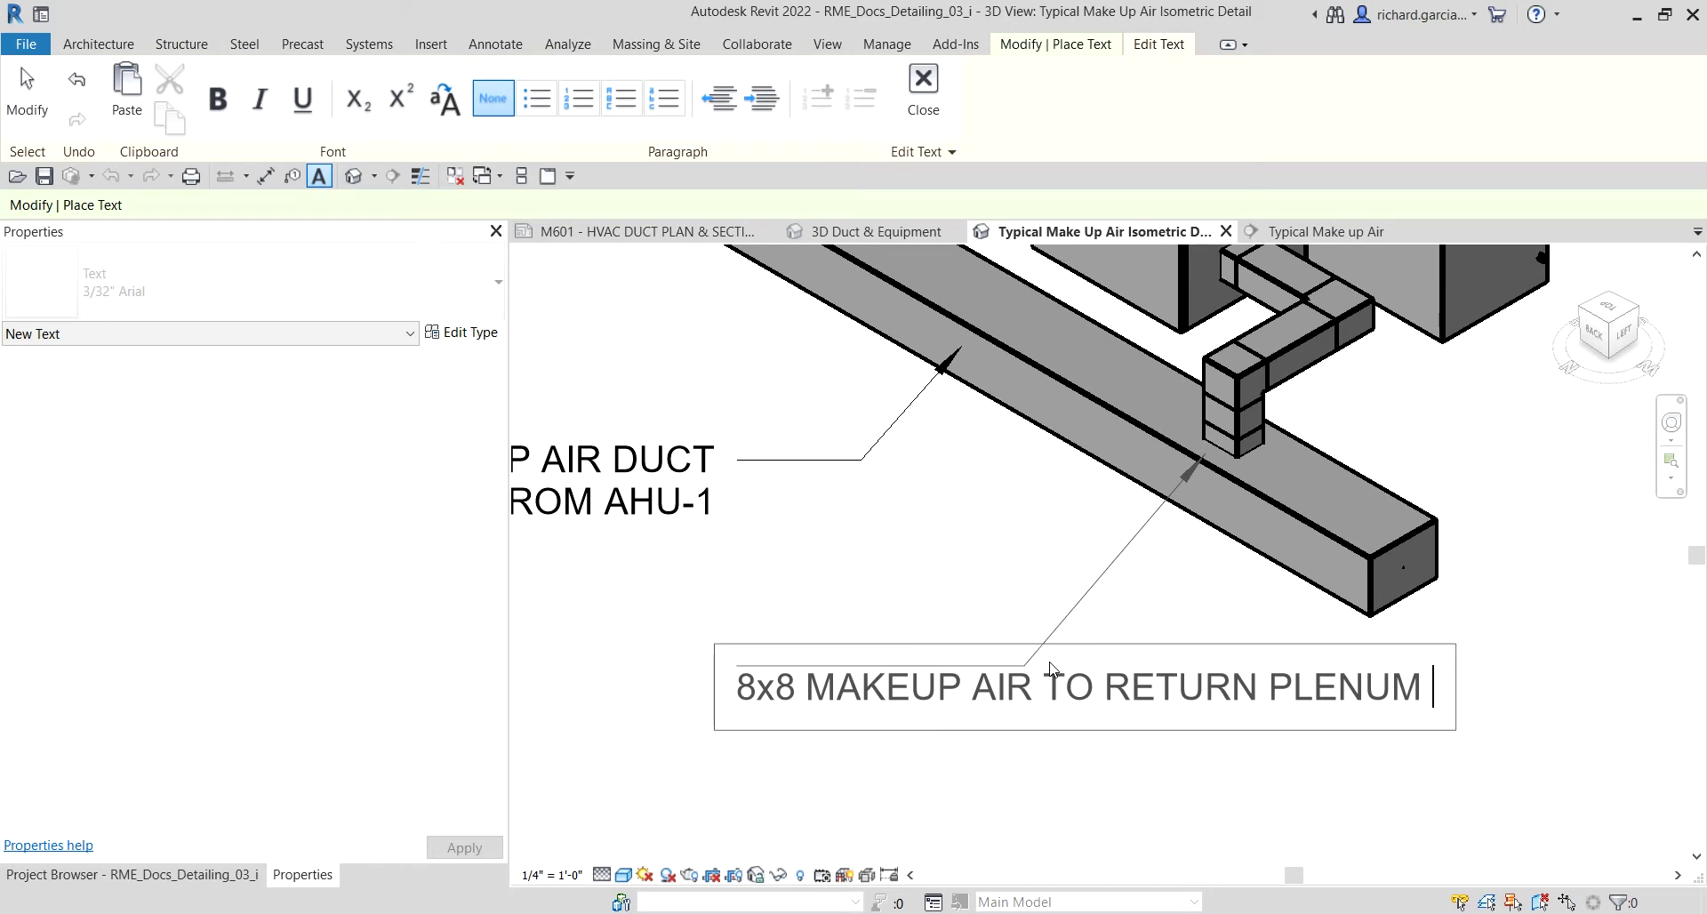
{"action": "type", "text": " (PRO"}
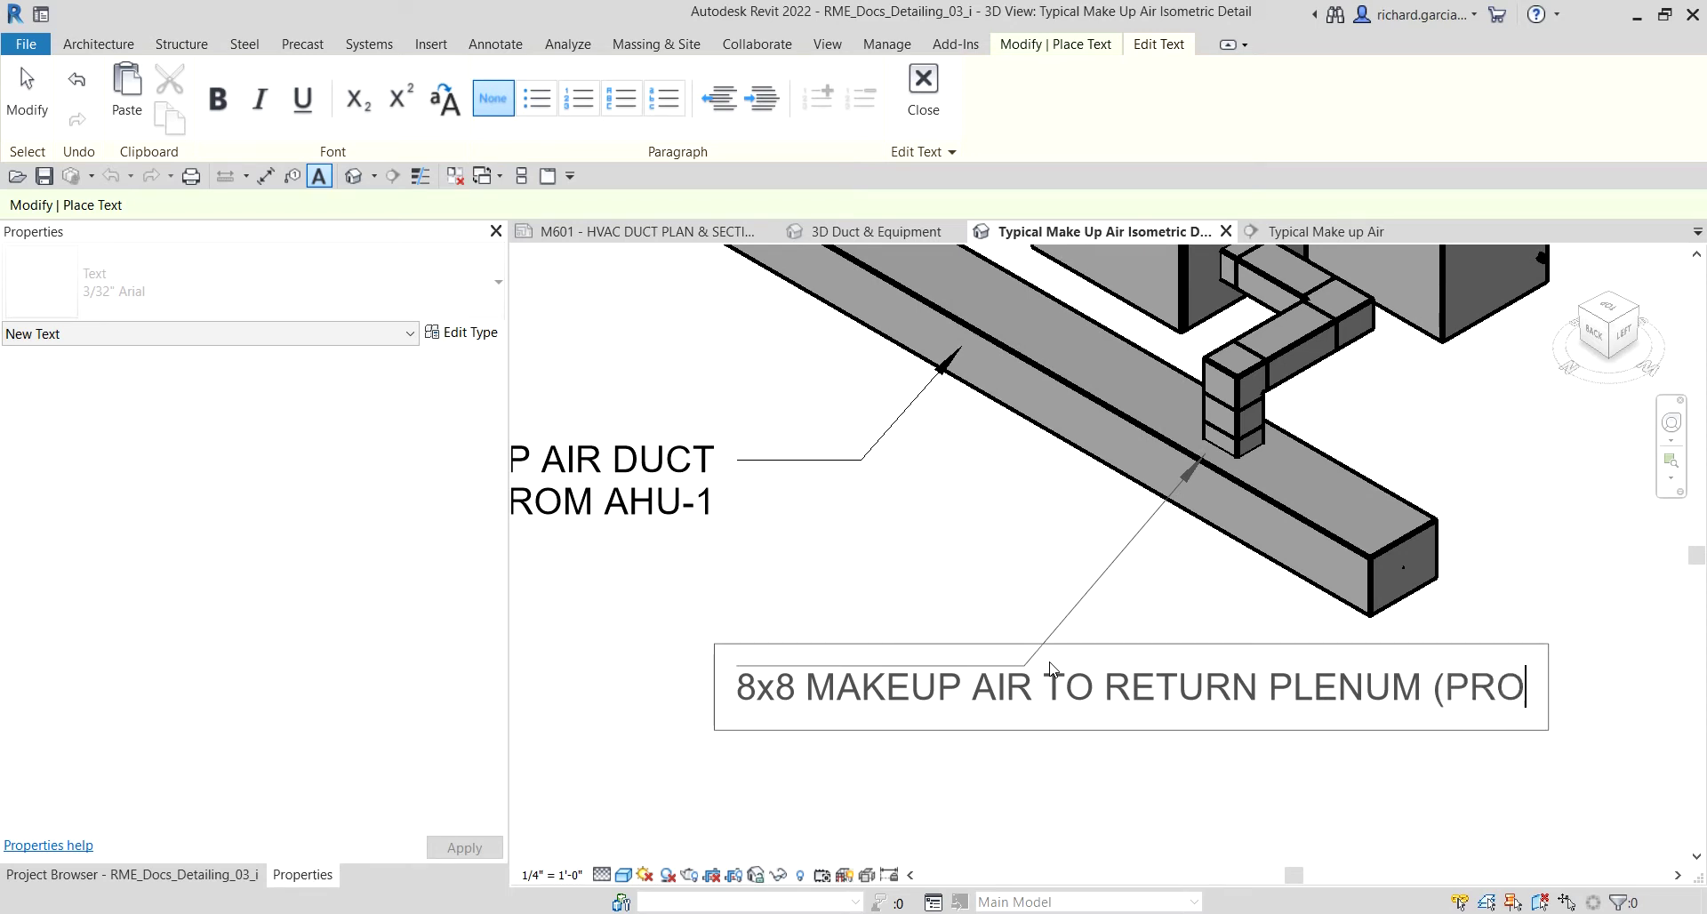
{"action": "type", "text": "VIDE M"}
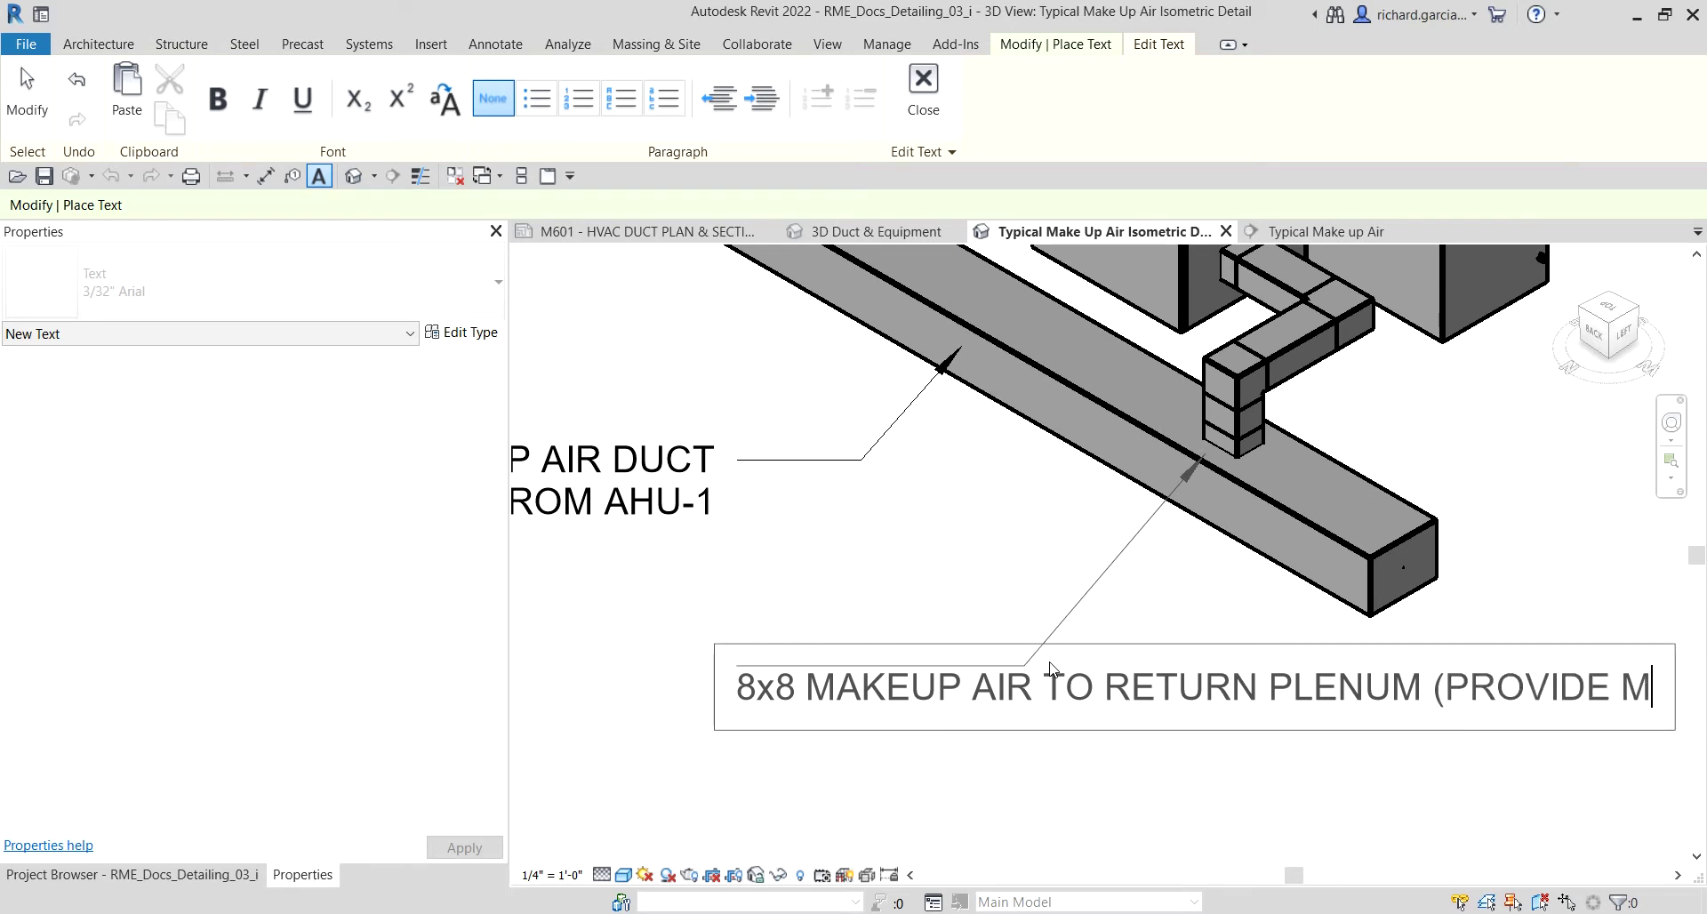
{"action": "type", "text": "OTORIZED"}
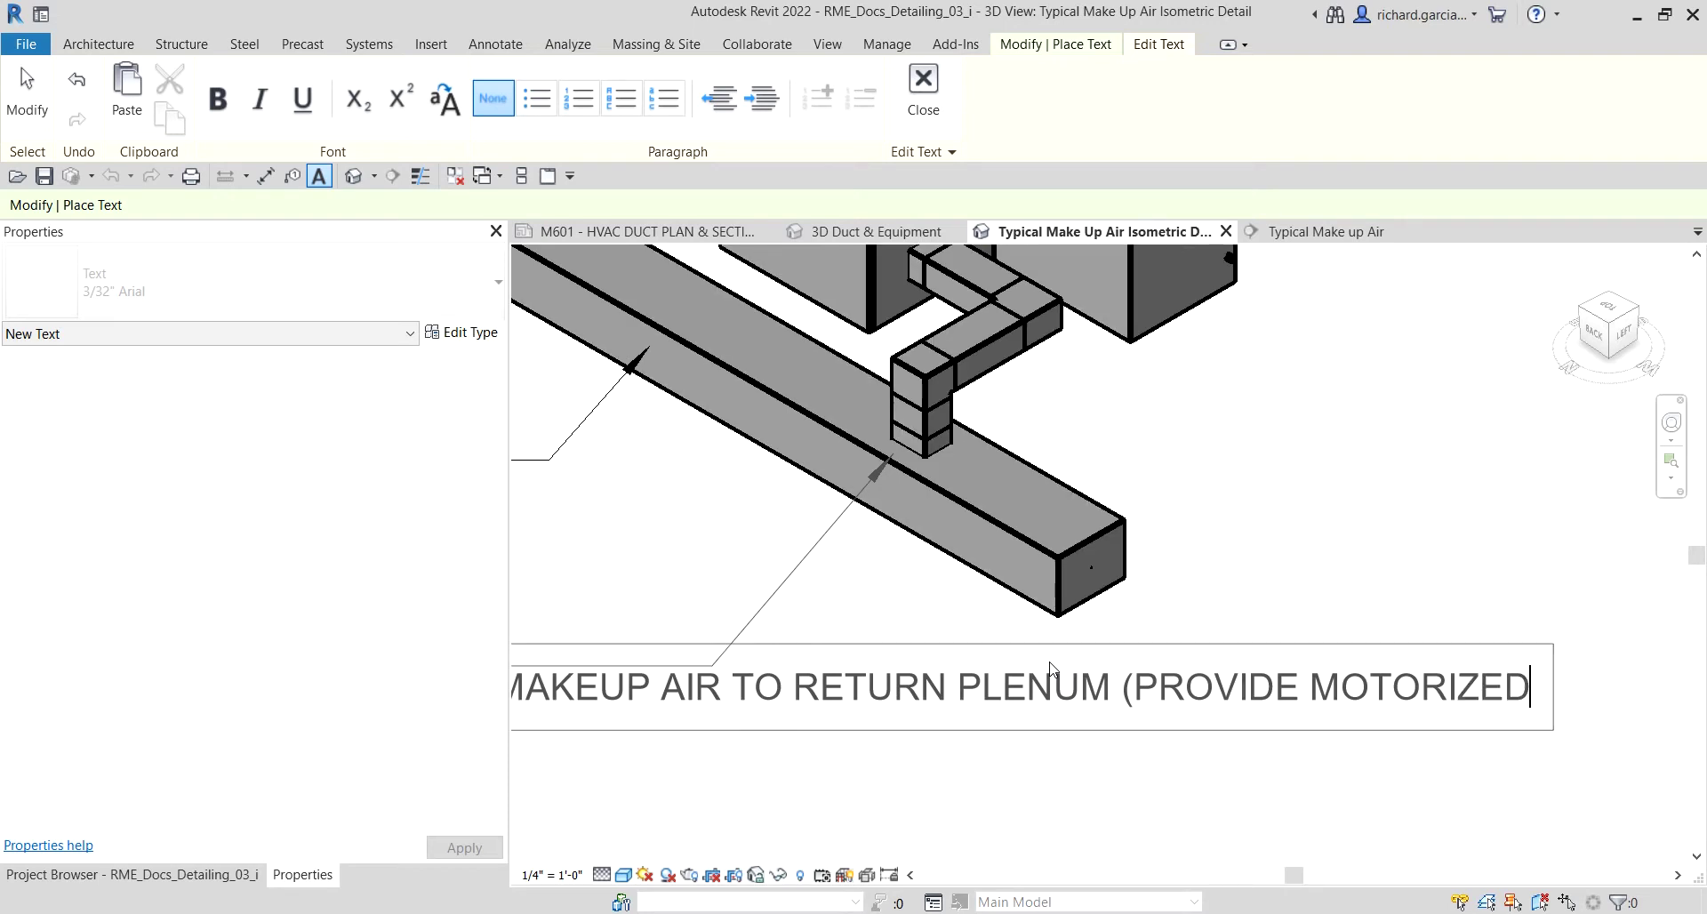
{"action": "type", "text": " DAMPER"}
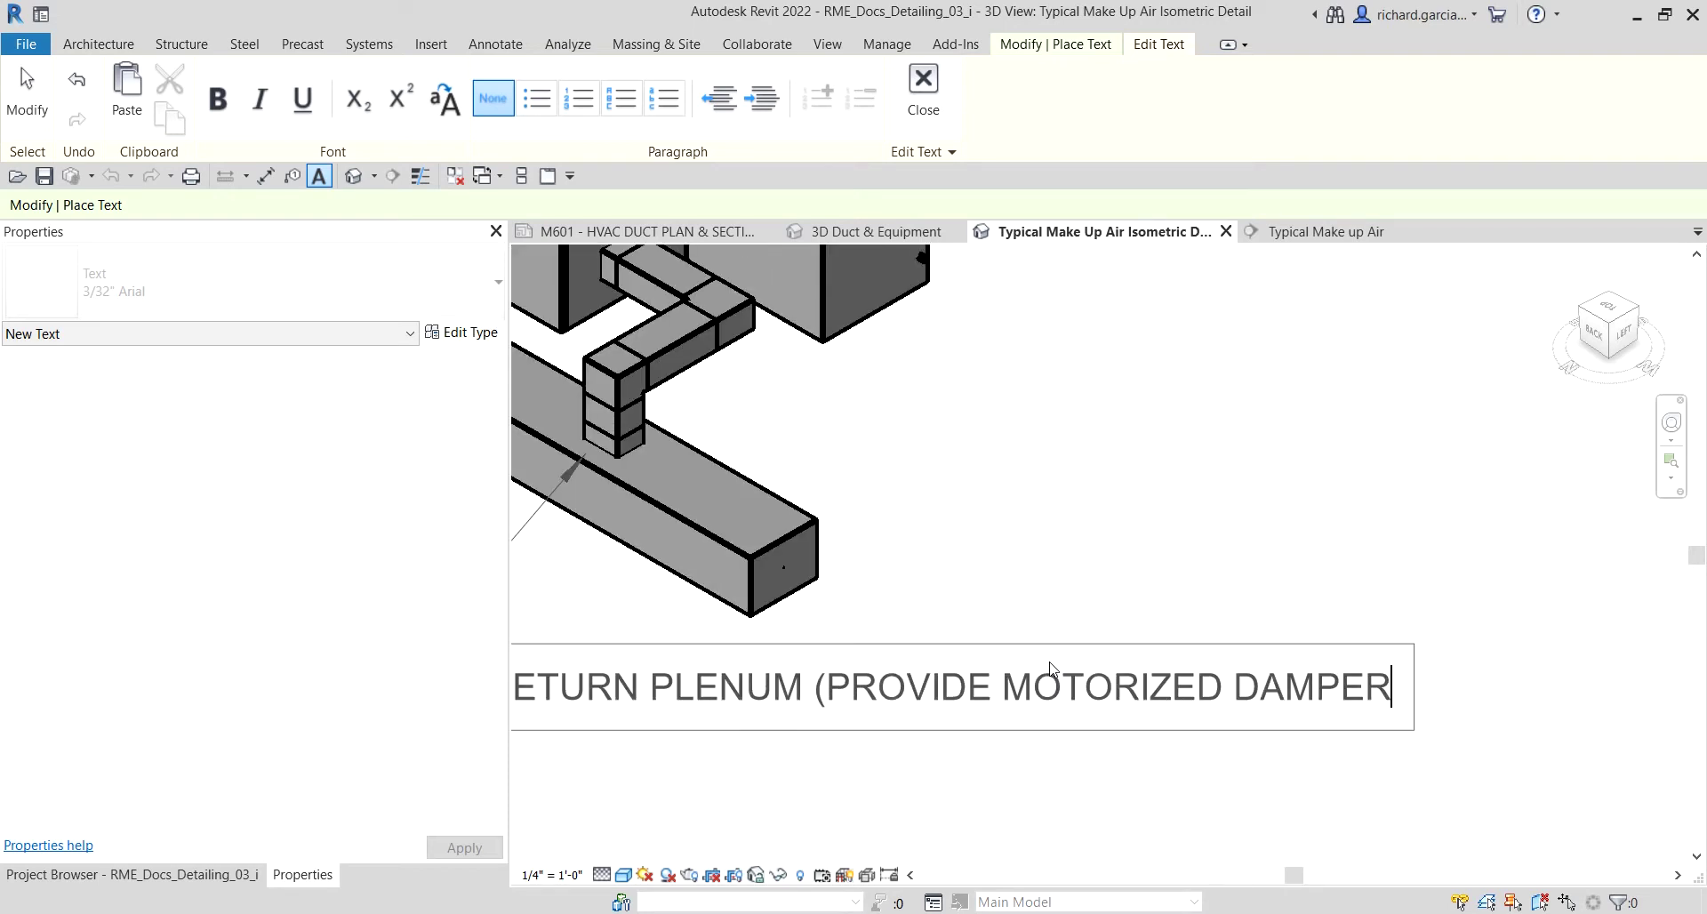
{"action": "type", "text": ") TYP."}
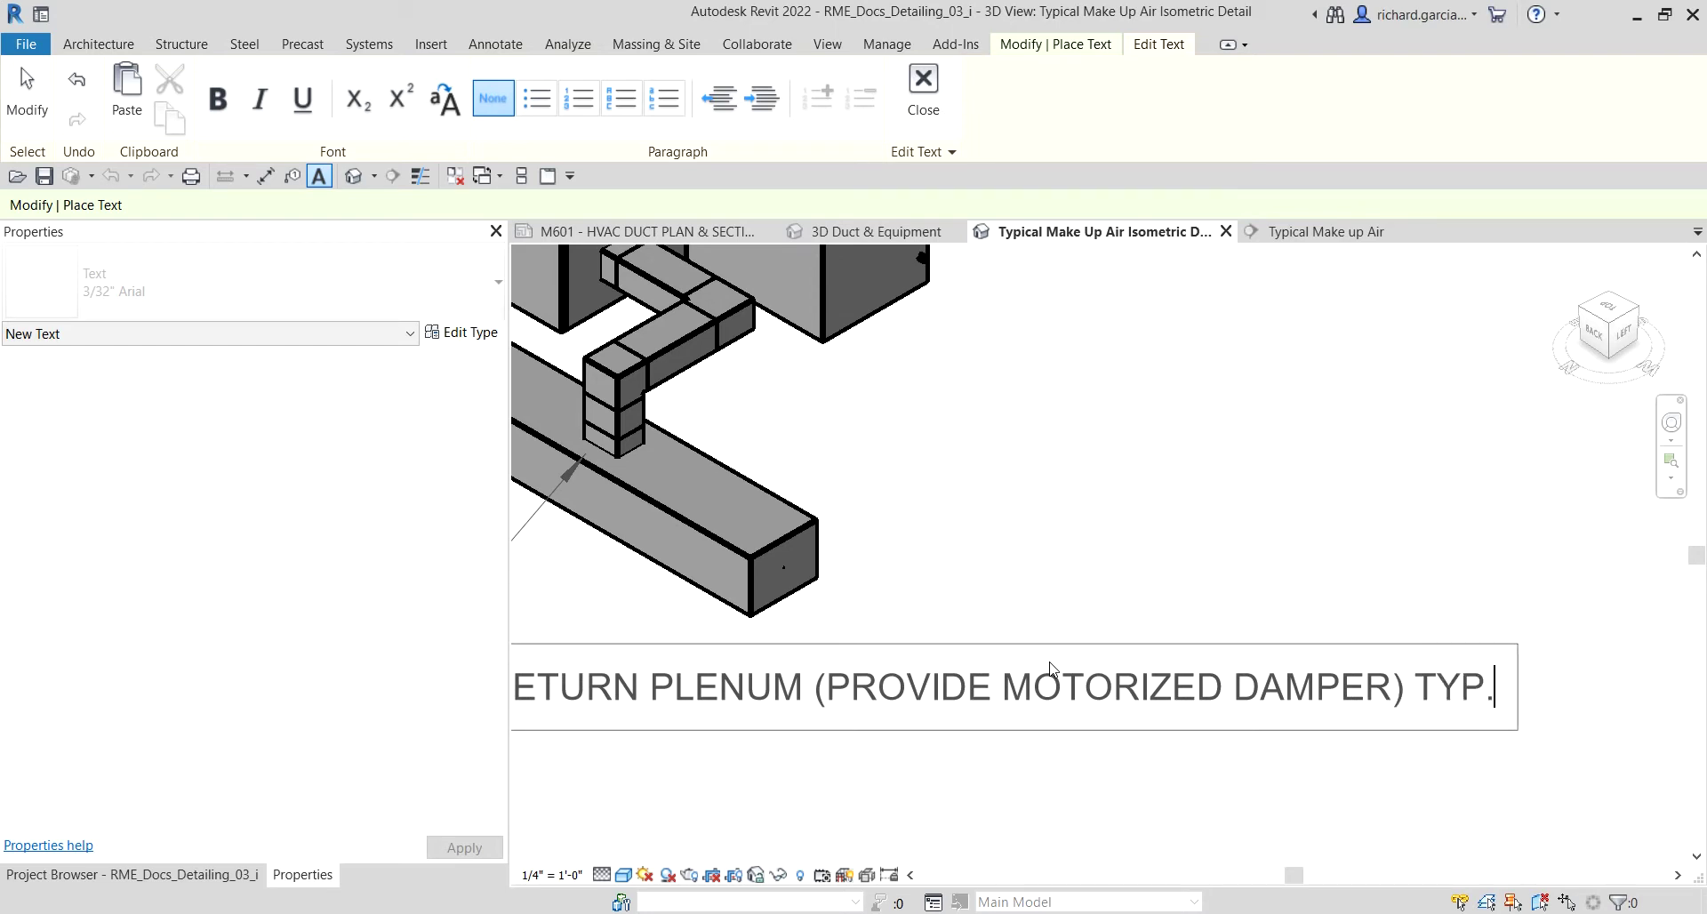
{"action": "left_click", "coordinate": [1440, 509]}
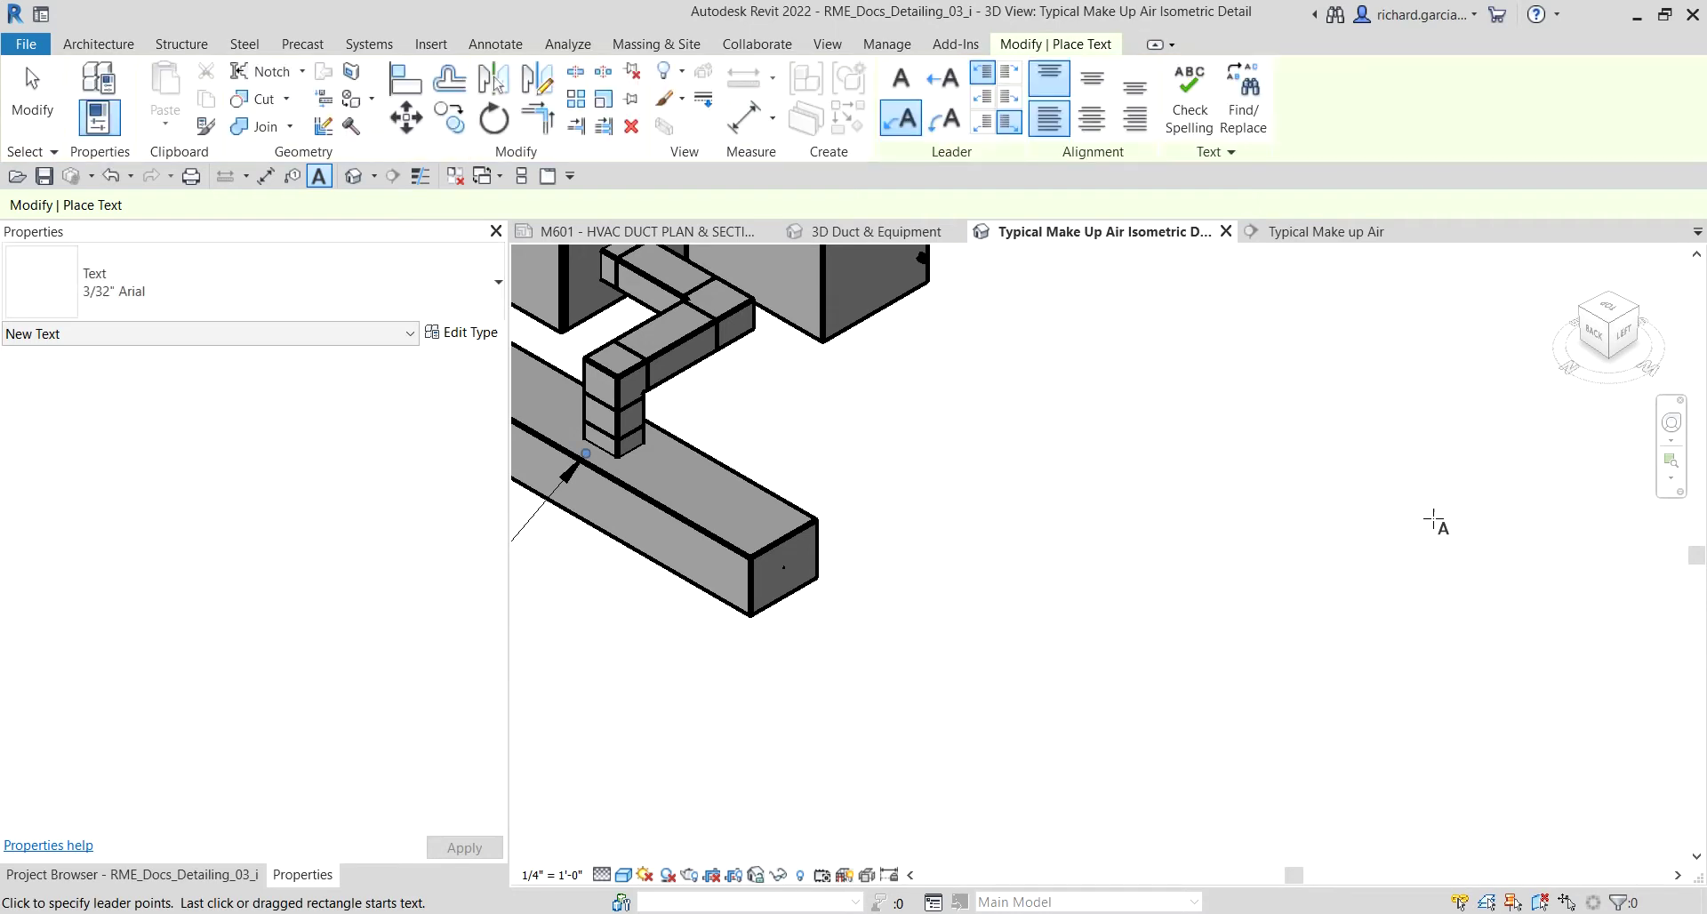
{"action": "scroll", "coordinate": [911, 562], "scroll_direction": "up", "scroll_amount": 2}
{"action": "left_click", "coordinate": [34, 104]}
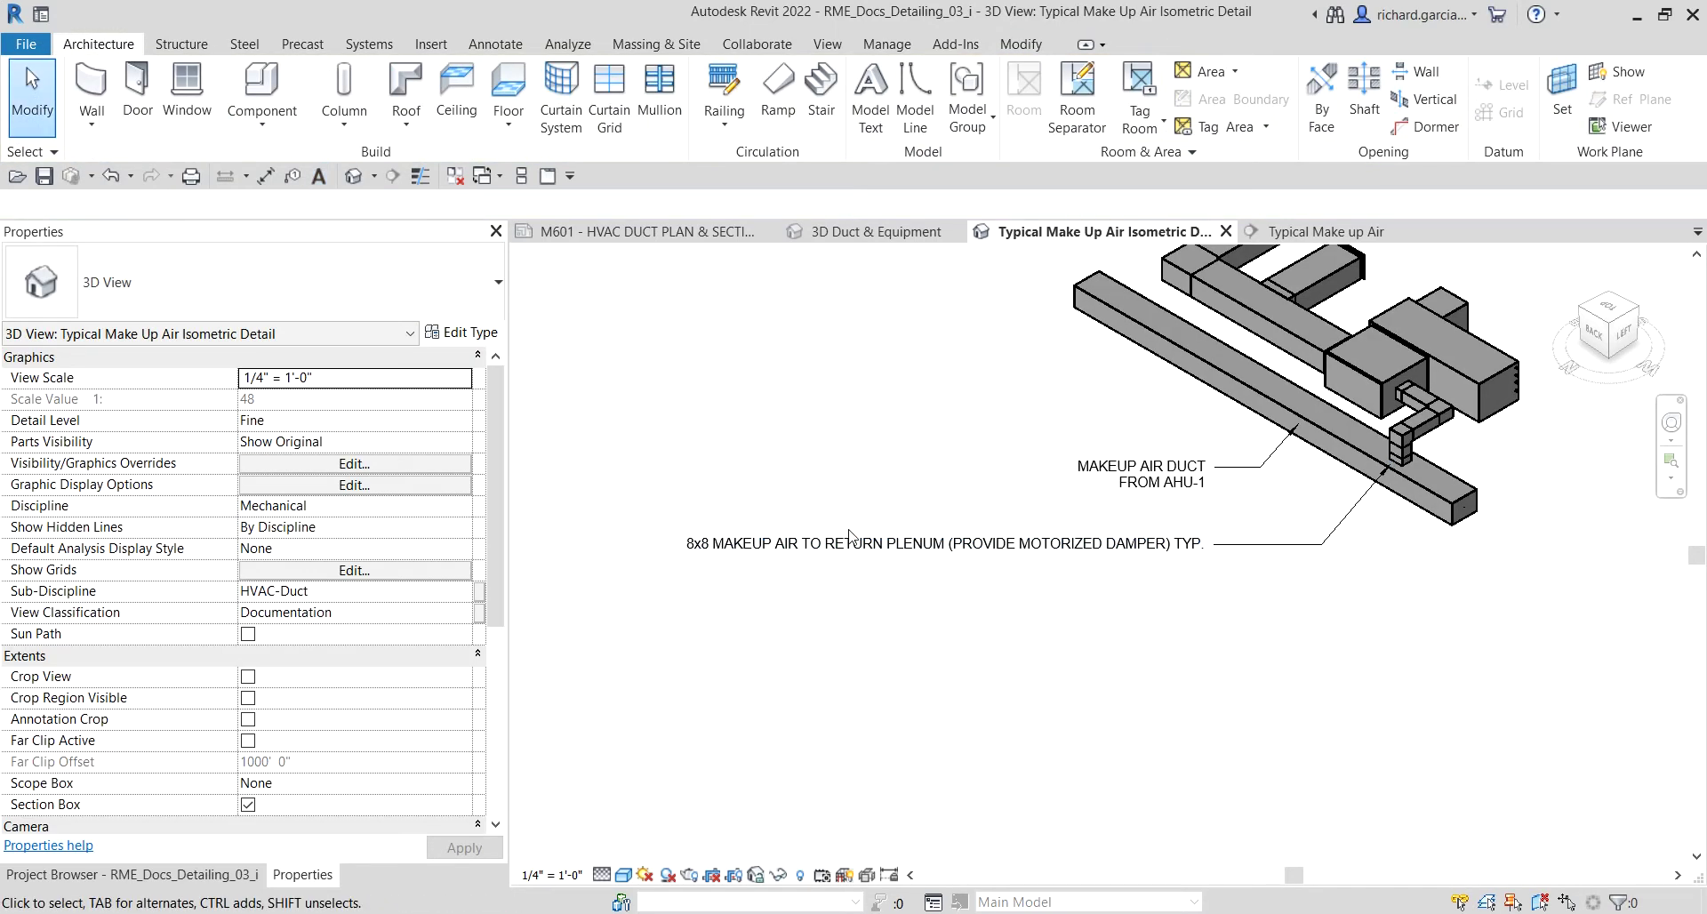
Step: Narrow the 8x8 makeup air note's text box so the text wraps onto four lines, and right-align it
{"action": "left_click", "coordinate": [754, 543]}
{"action": "scroll", "coordinate": [754, 548], "scroll_direction": "up", "scroll_amount": 2}
{"action": "left_click_drag", "start_coordinate": [640, 541], "coordinate": [1145, 543]}
{"action": "left_click", "coordinate": [1177, 118]}
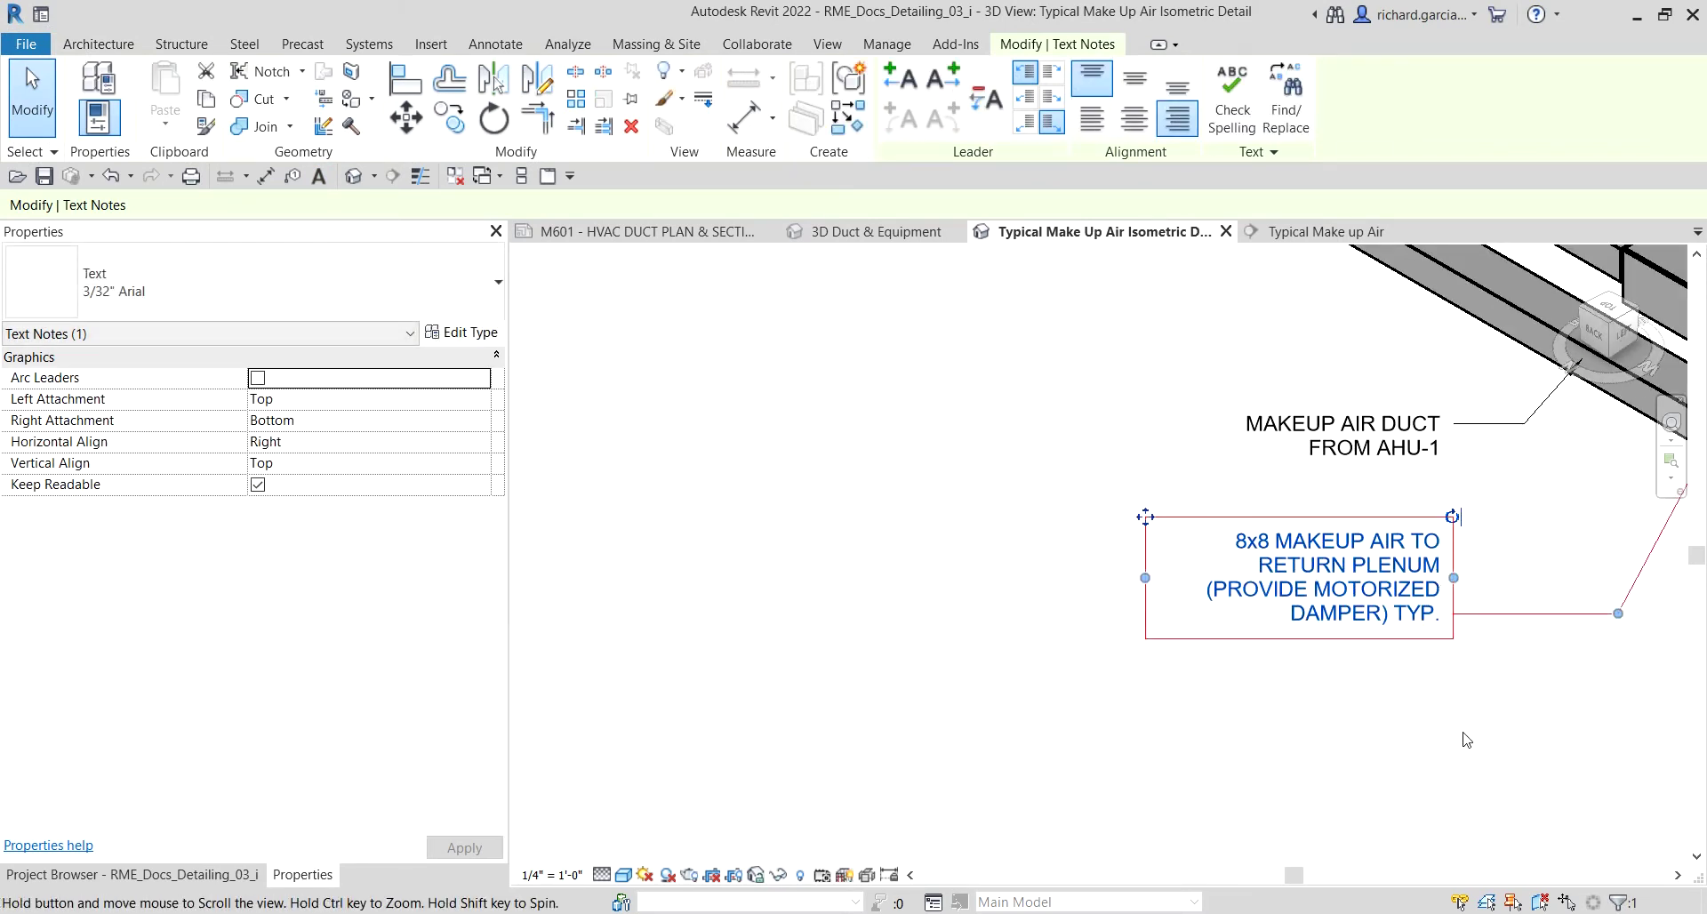
Step: Attach the 8x8 makeup air note's right leader at the middle of the text
{"action": "middle_click_drag", "start_coordinate": [1435, 580], "coordinate": [1268, 558]}
{"action": "left_click", "coordinate": [1052, 98]}
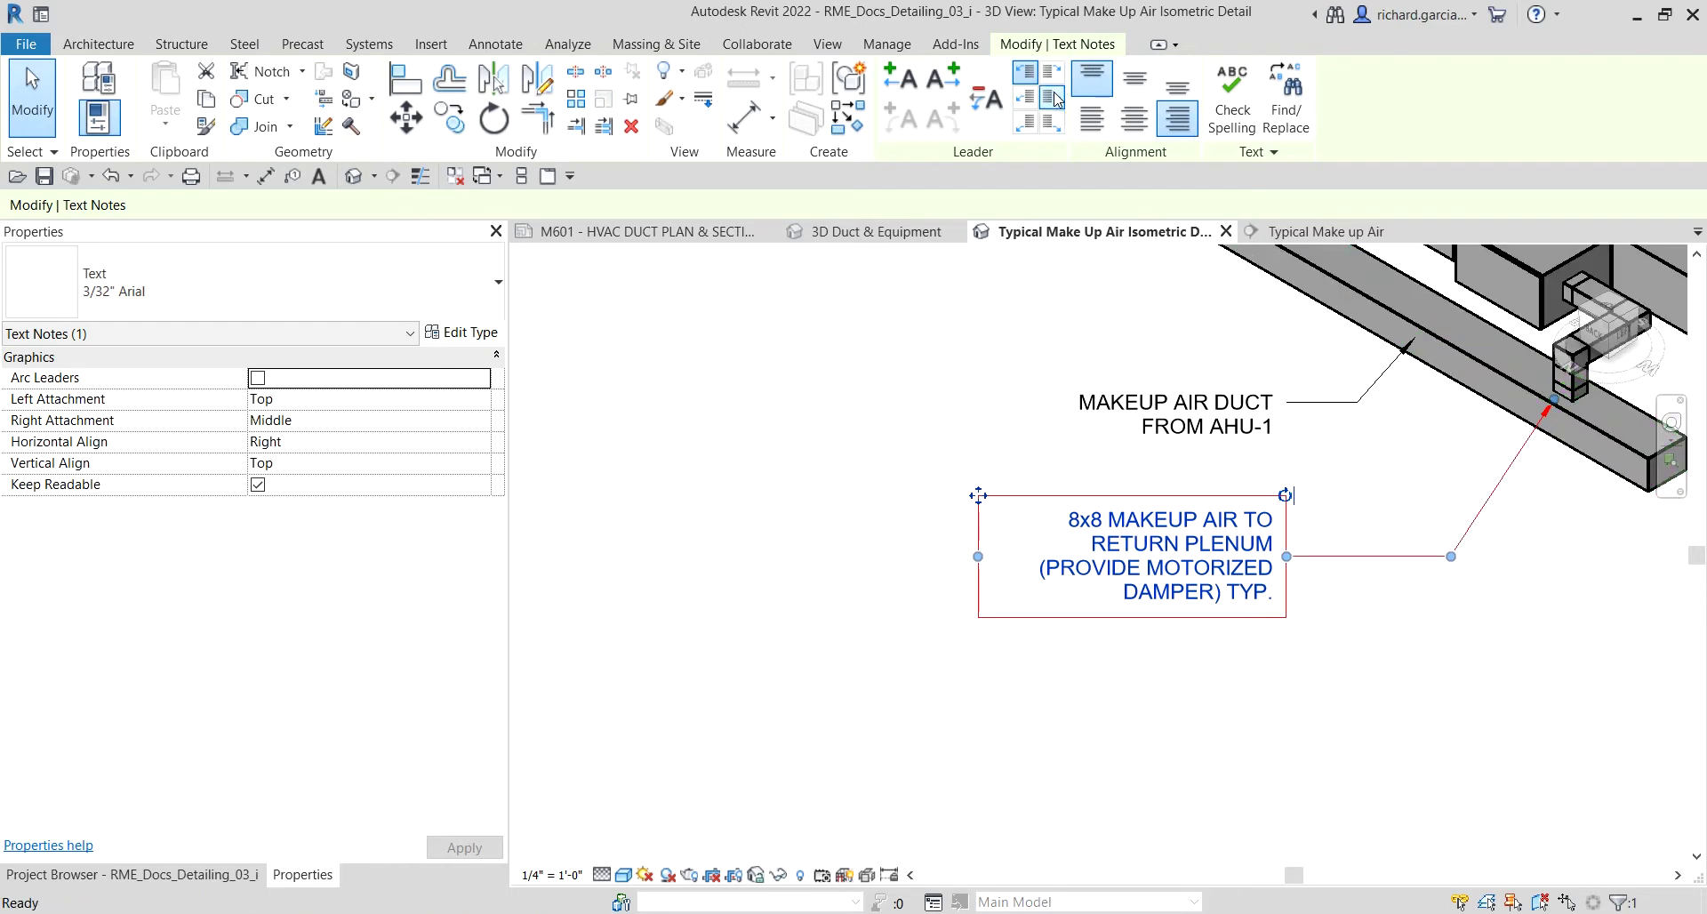
{"action": "left_click", "coordinate": [1326, 717]}
{"action": "scroll", "coordinate": [943, 534], "scroll_direction": "down", "scroll_amount": 3}
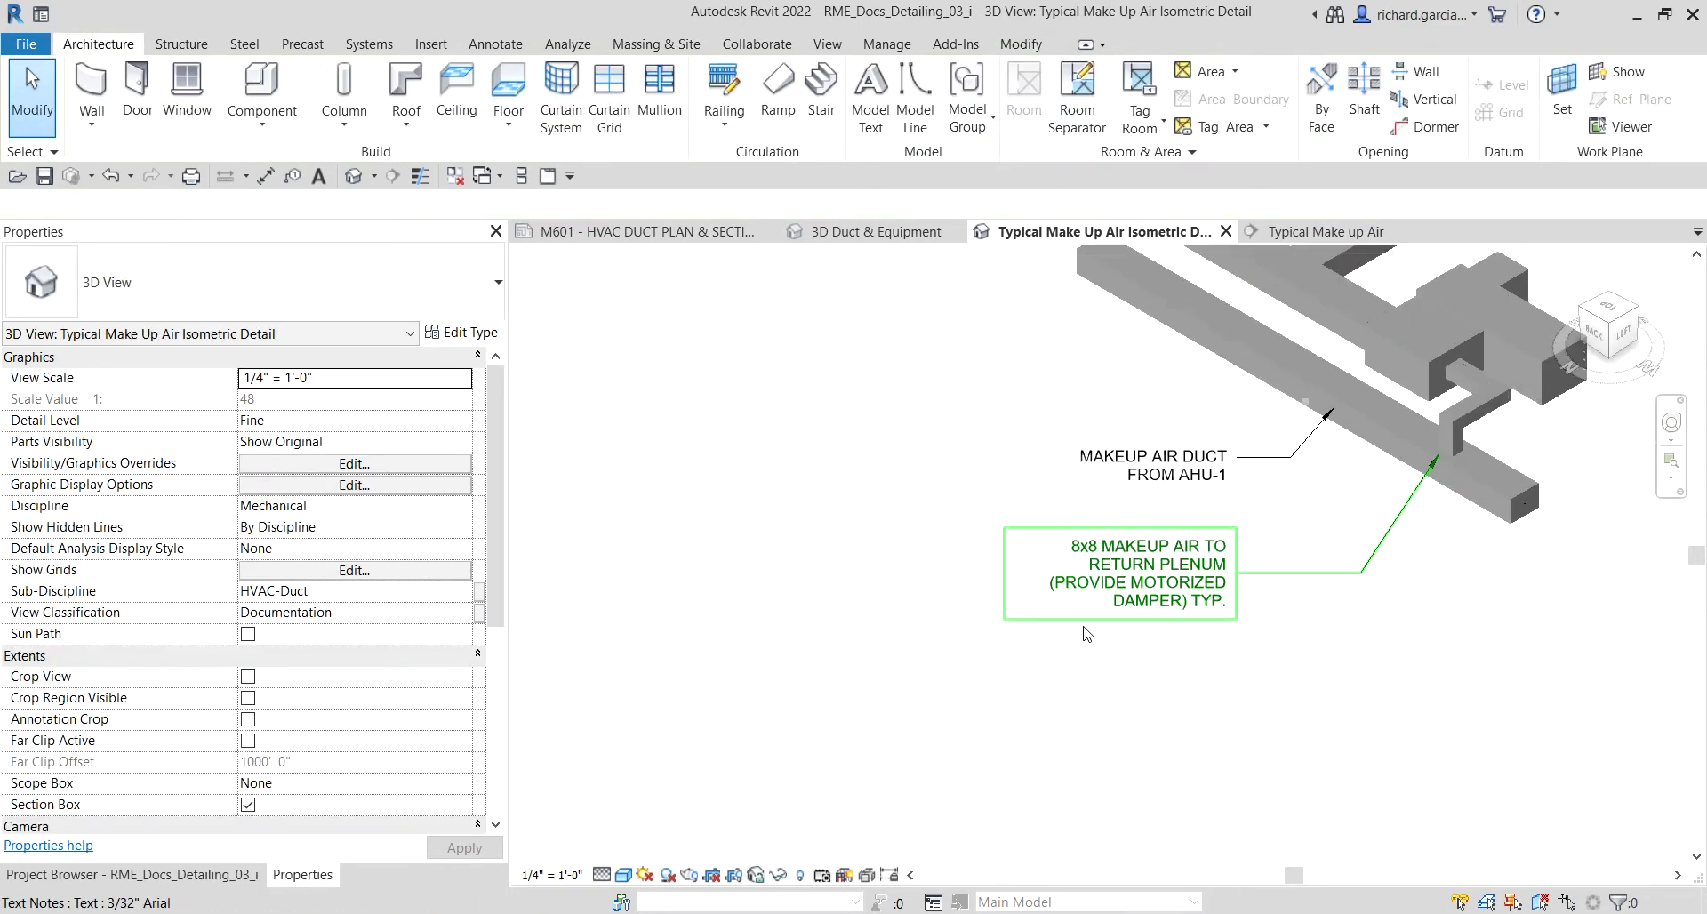
Step: Move the 8x8 makeup air note up, closer beneath the "MAKEUP AIR DUCT FROM AHU-1" note
{"action": "scroll", "coordinate": [943, 533], "scroll_direction": "up", "scroll_amount": 5}
{"action": "left_click", "coordinate": [946, 521]}
{"action": "key", "text": "Escape"}
{"action": "left_click_drag", "start_coordinate": [832, 478], "coordinate": [830, 444]}
{"action": "scroll", "coordinate": [708, 620], "scroll_direction": "down", "scroll_amount": 3}
{"action": "key", "text": "Escape"}
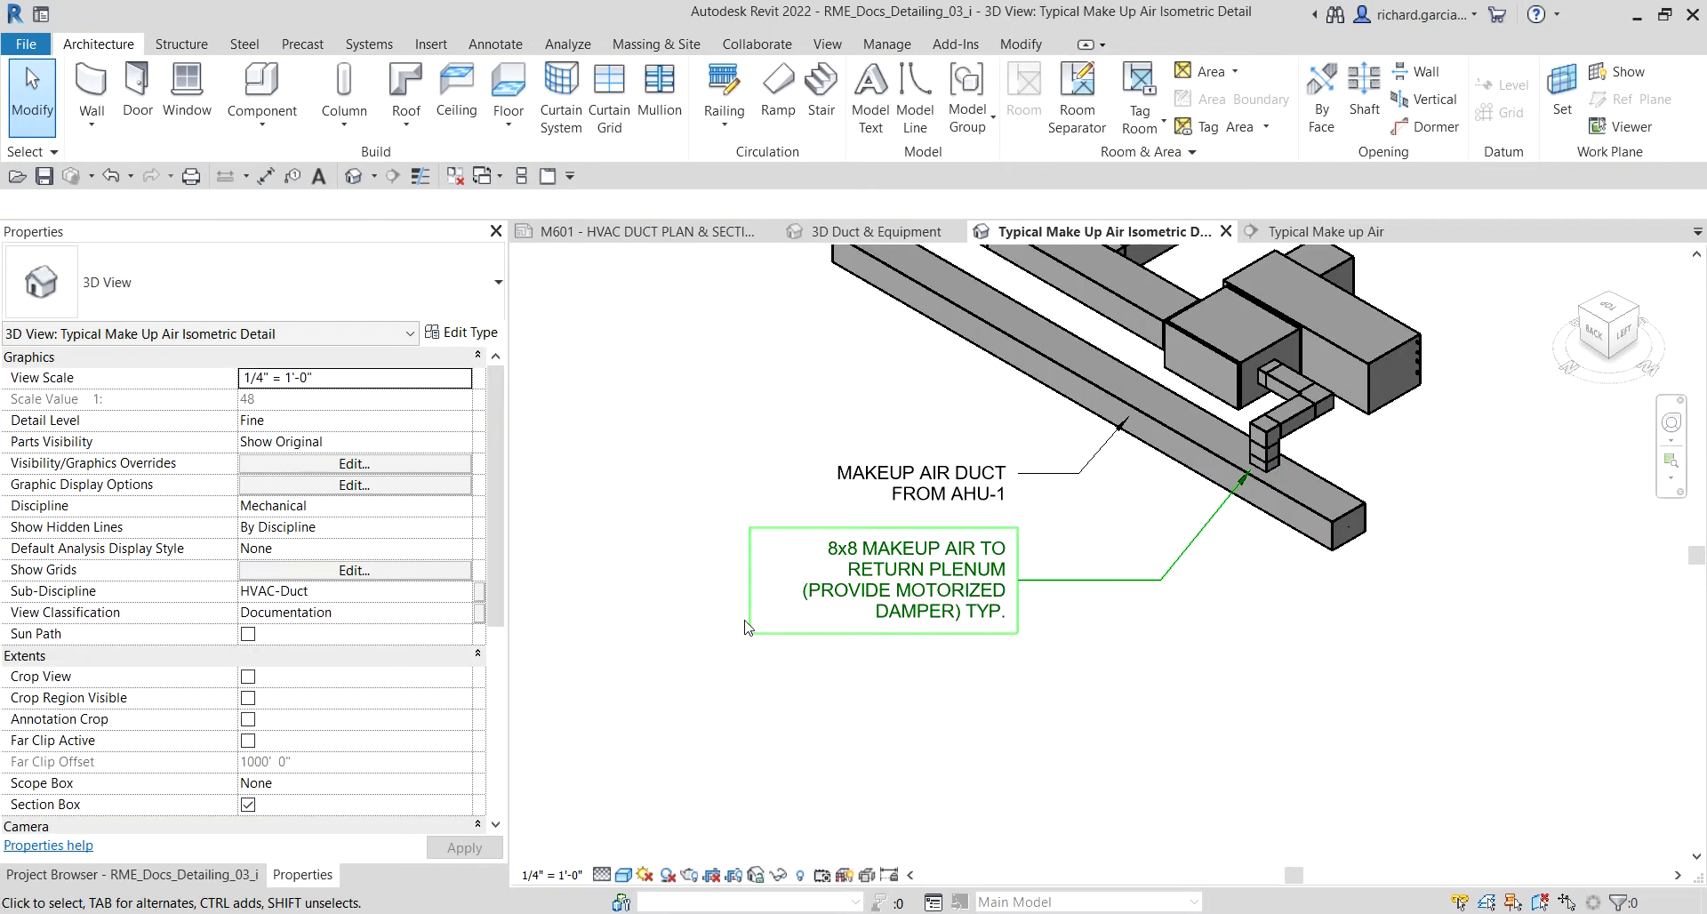
Step: Place a new note's two-segment leader with its arrow at the open end of the farthest branch duct and the text start up to its right
{"action": "scroll", "coordinate": [1267, 505], "scroll_direction": "down", "scroll_amount": 1}
{"action": "middle_click_drag", "start_coordinate": [1266, 505], "coordinate": [1164, 649]}
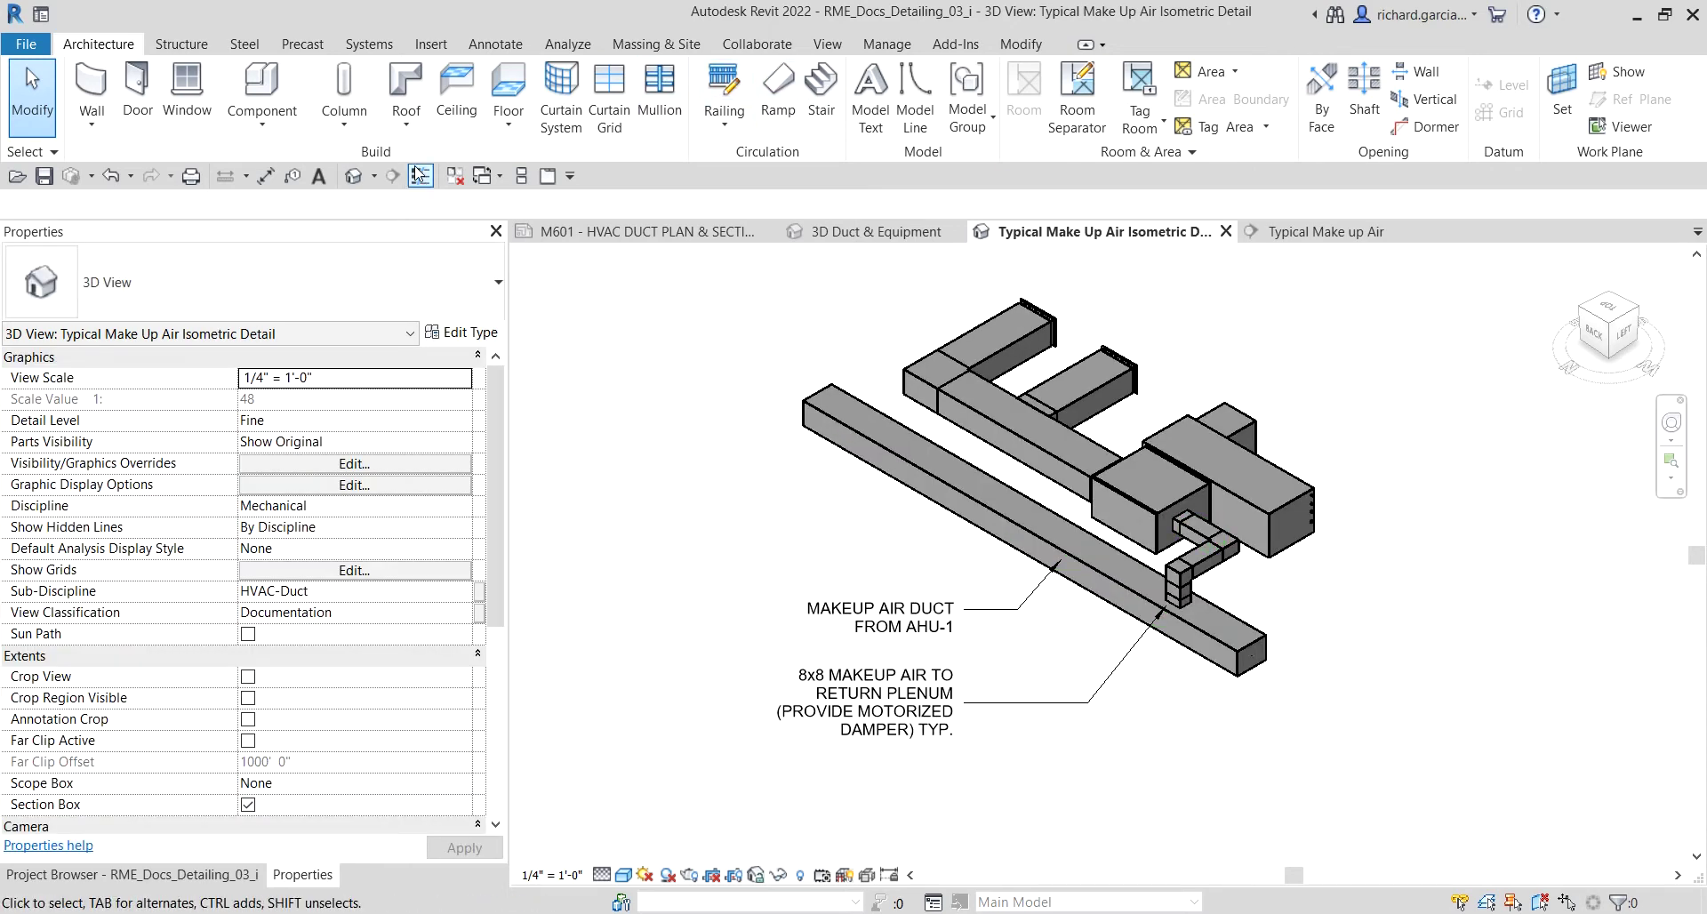
{"action": "left_click", "coordinate": [318, 177]}
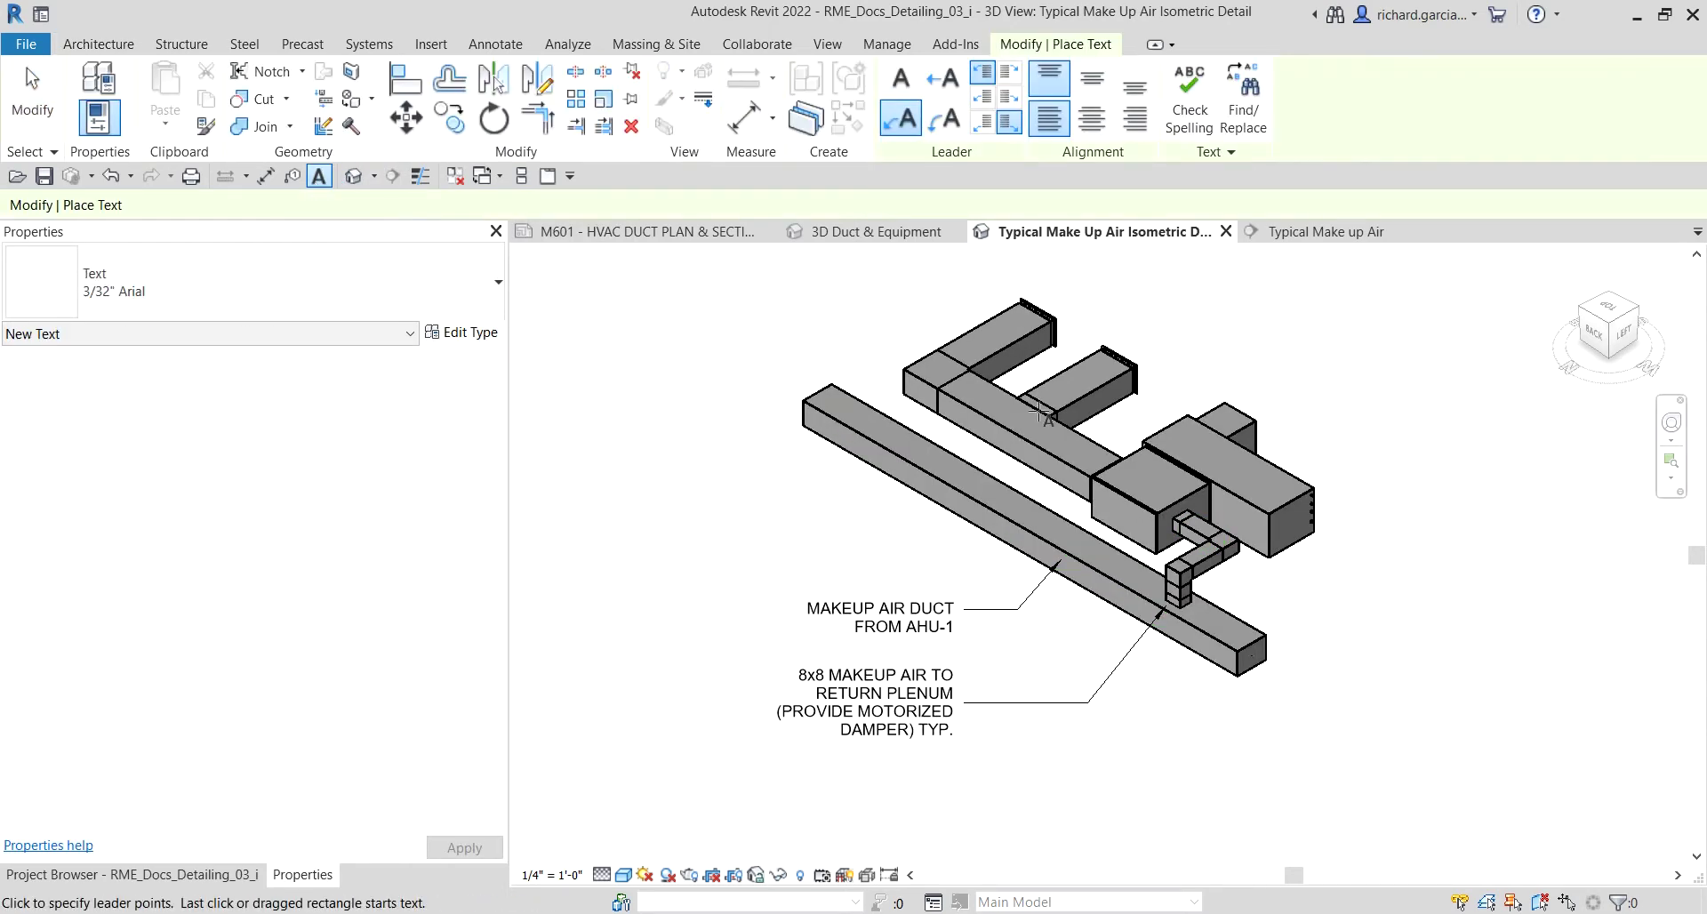
{"action": "scroll", "coordinate": [991, 436], "scroll_direction": "up", "scroll_amount": 2}
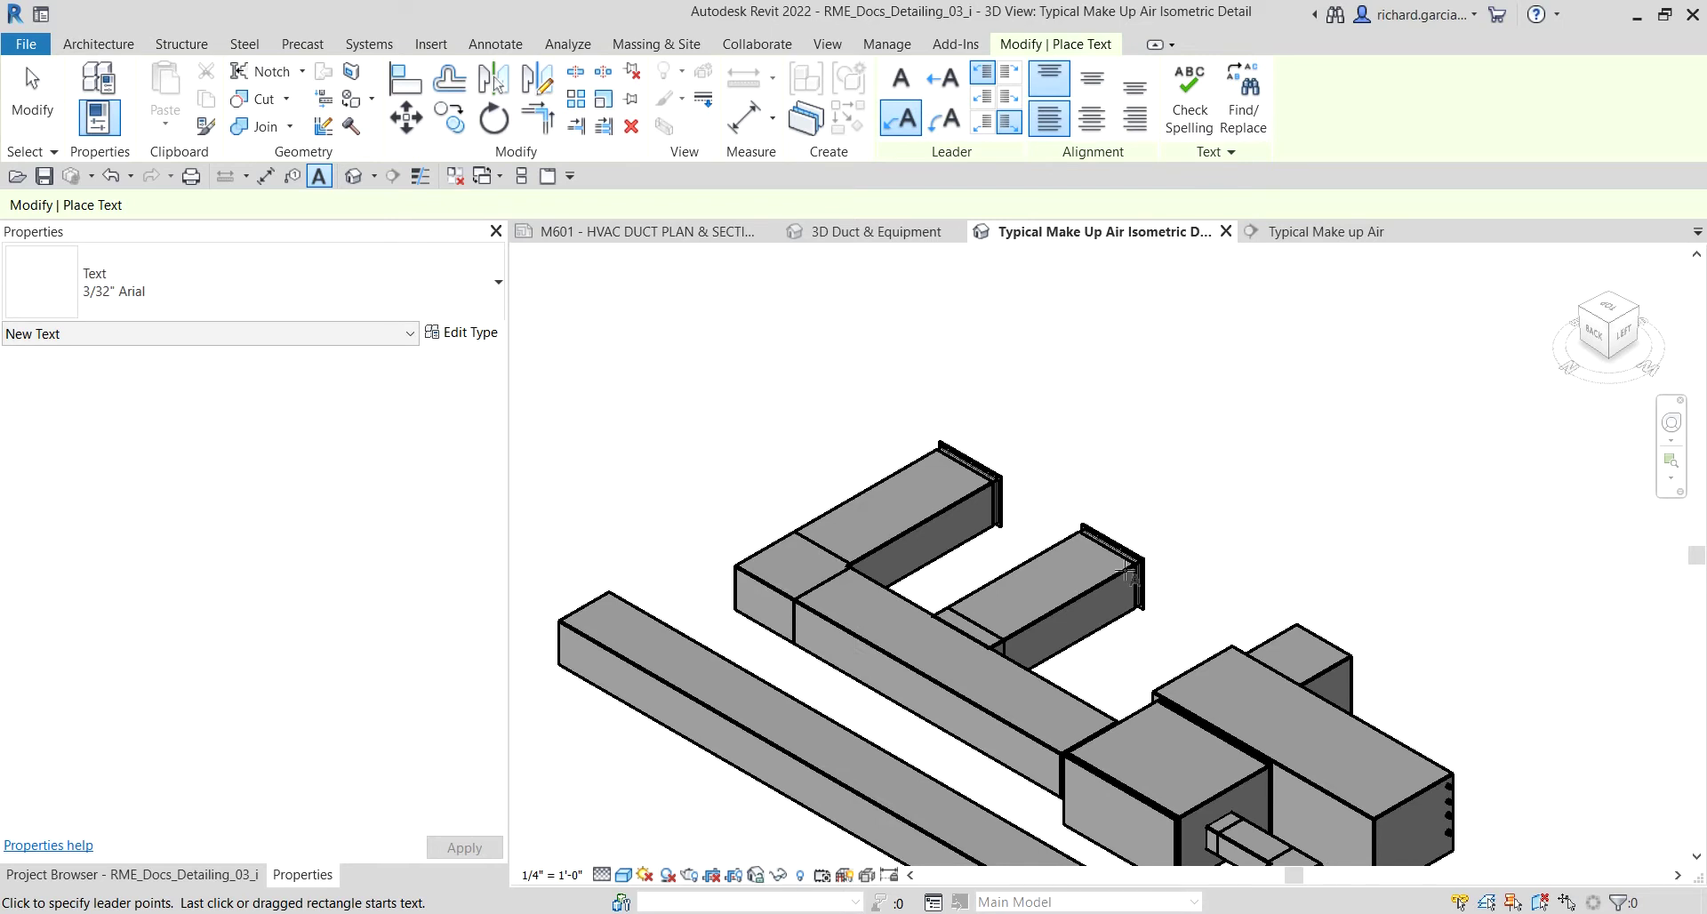
{"action": "scroll", "coordinate": [1122, 628], "scroll_direction": "up", "scroll_amount": 2}
{"action": "left_click", "coordinate": [944, 372]}
{"action": "left_click", "coordinate": [1109, 290]}
Step: Enter the note text "RETURN AIR FLOW" and finish placing text
{"action": "type", "text": "R"}
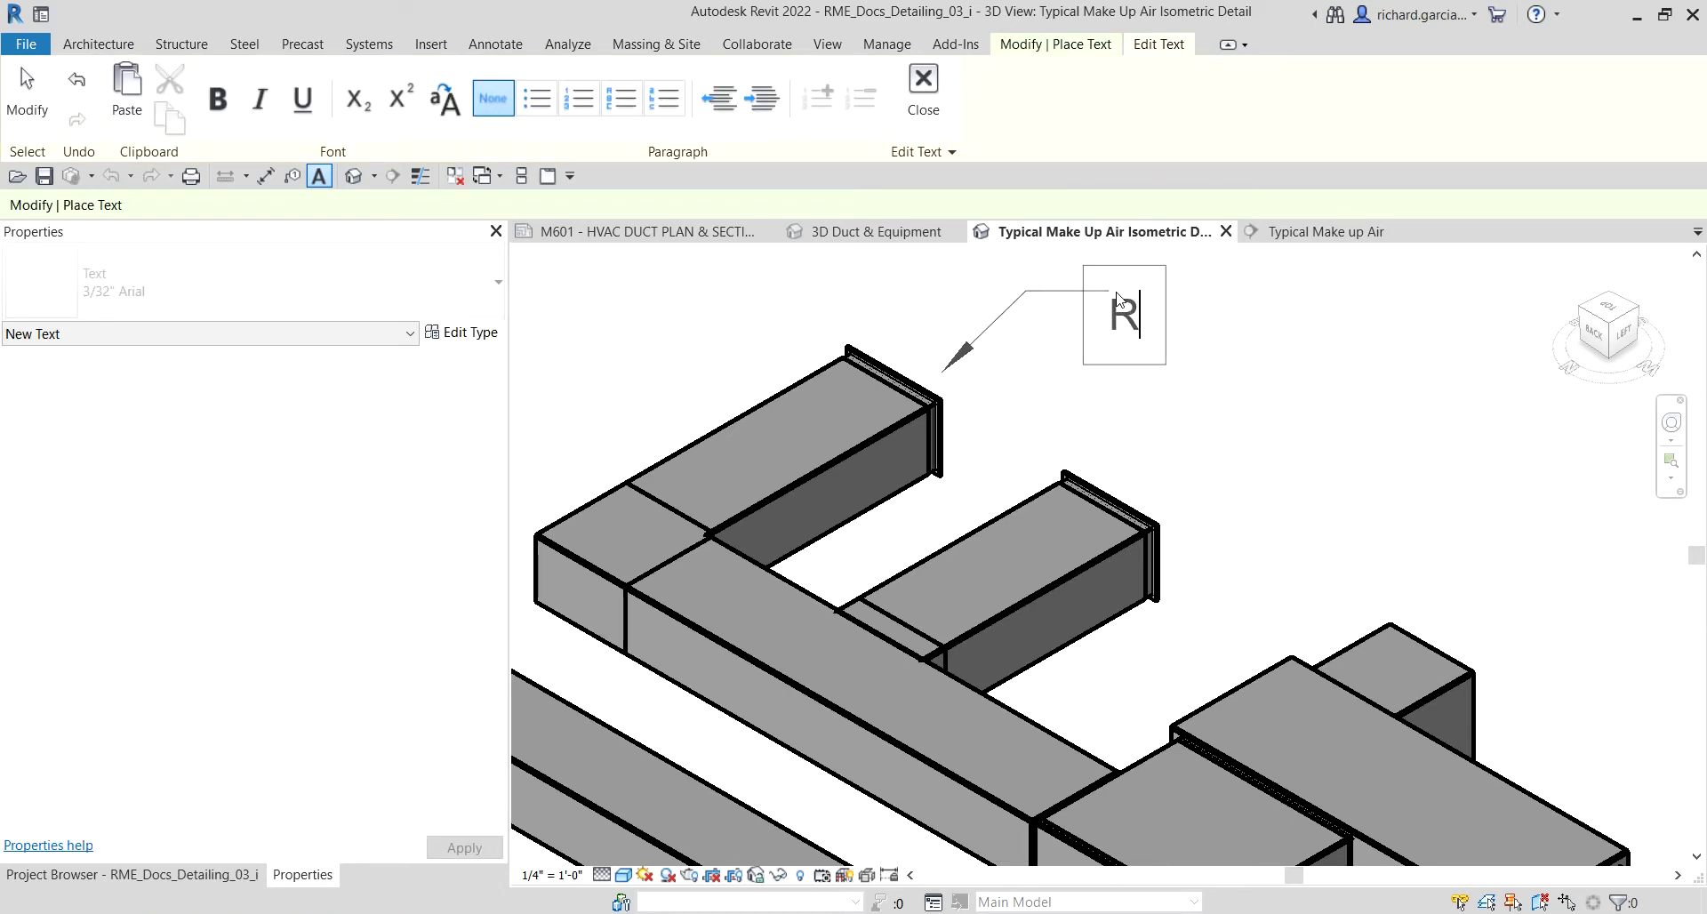
{"action": "type", "text": "ETURN AIR FLOW"}
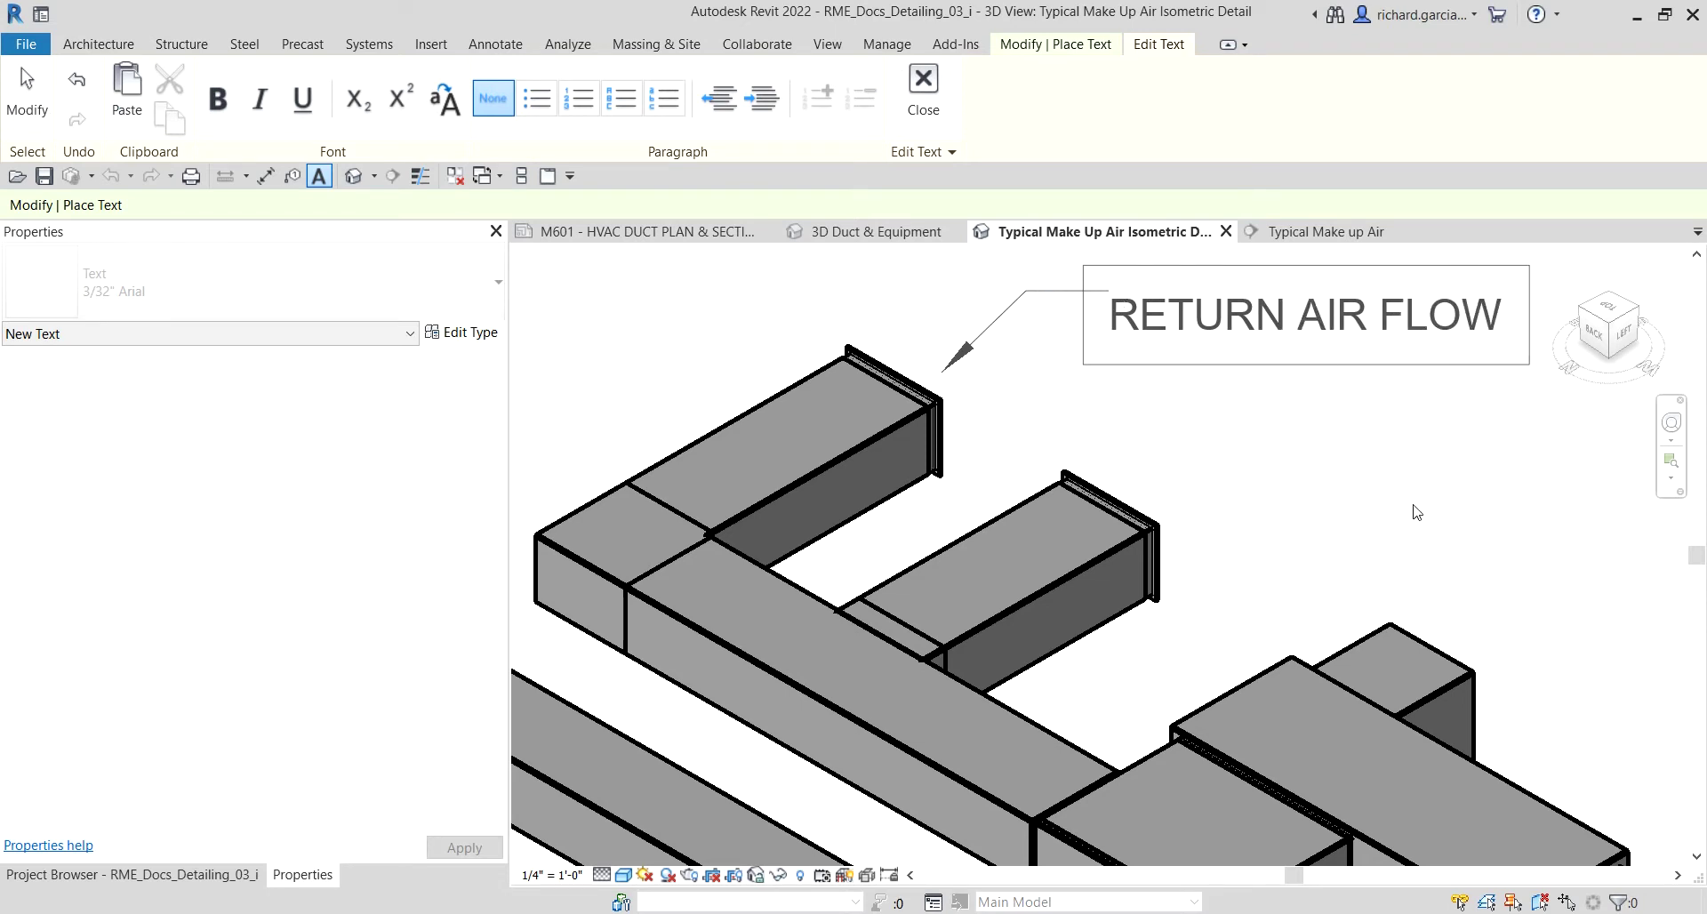
{"action": "left_click", "coordinate": [1178, 518]}
{"action": "middle_click_drag", "start_coordinate": [1178, 519], "coordinate": [930, 516]}
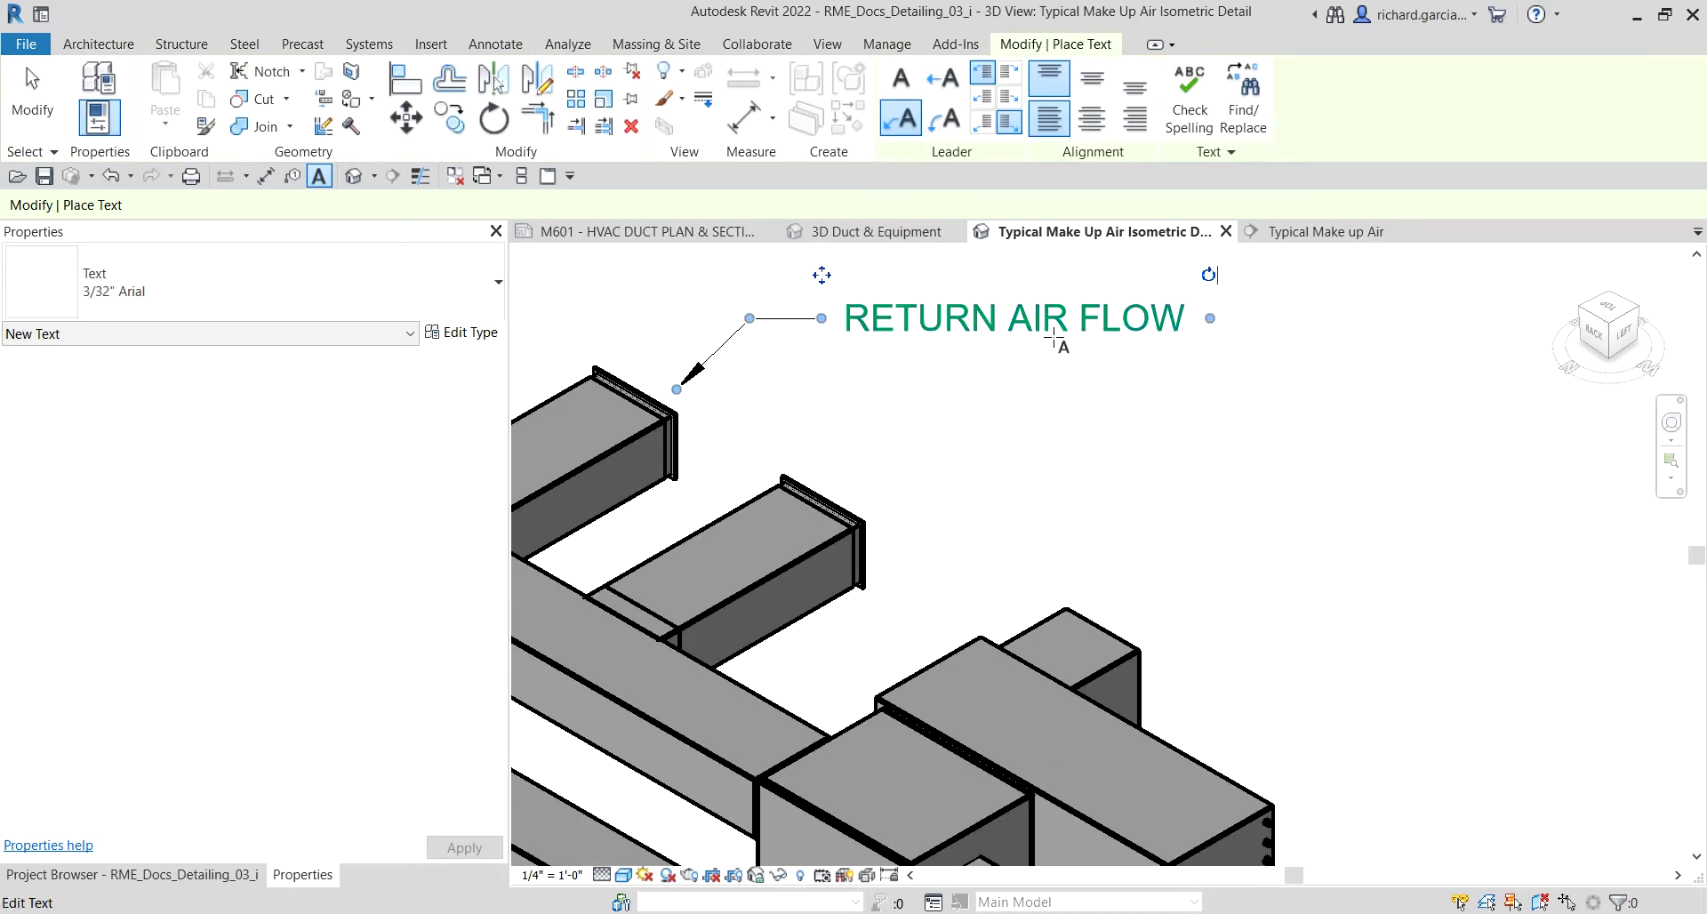
{"action": "key", "text": "Escape"}
{"action": "key", "text": "Escape"}
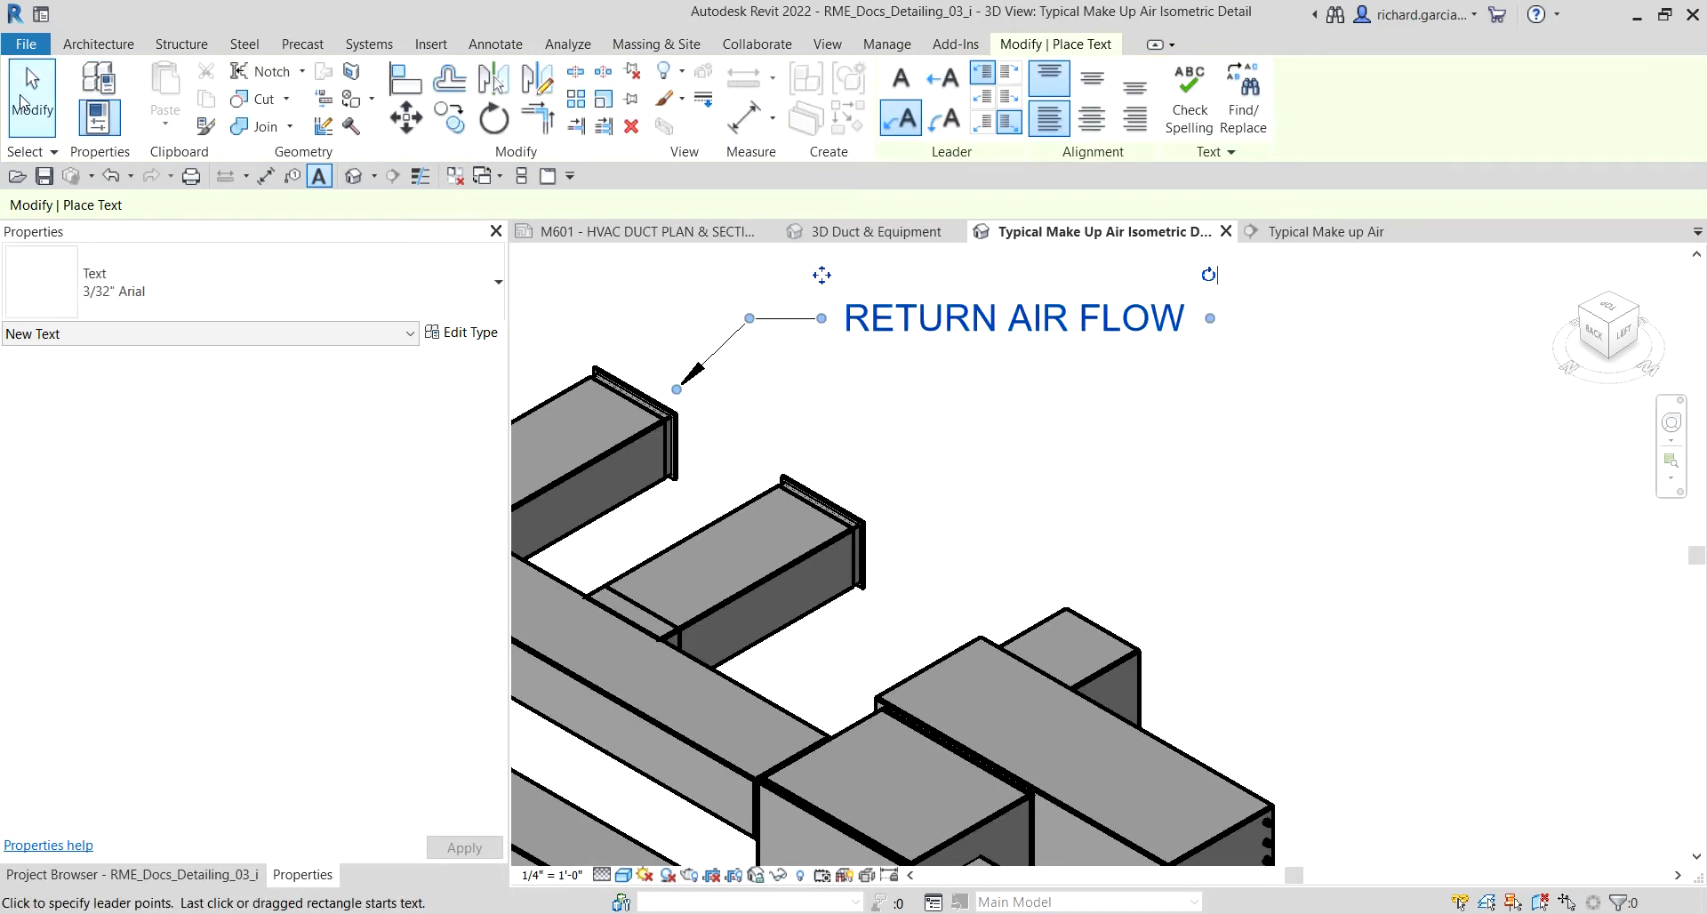
Step: Move the "RETURN AIR FLOW" note farther right and shift its leader elbow to a point above the second branch duct
{"action": "scroll", "coordinate": [1061, 402], "scroll_direction": "down", "scroll_amount": 2}
{"action": "middle_click_drag", "start_coordinate": [783, 547], "coordinate": [920, 501]}
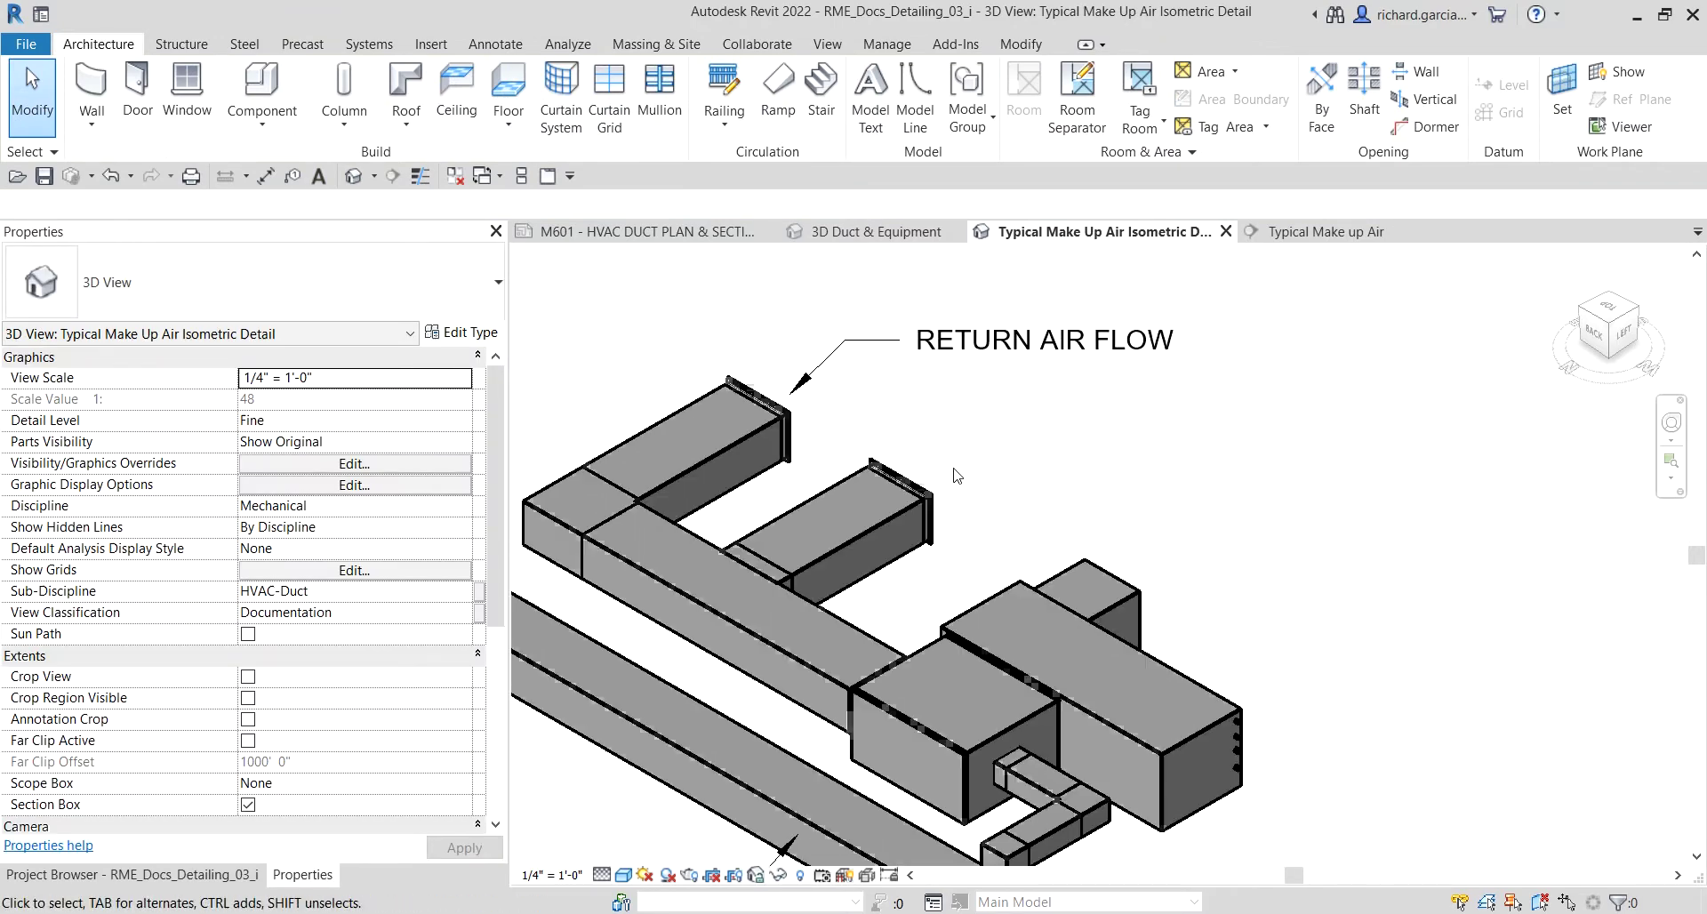
{"action": "double_click", "coordinate": [976, 333]}
{"action": "left_click_drag", "start_coordinate": [900, 308], "coordinate": [993, 341]}
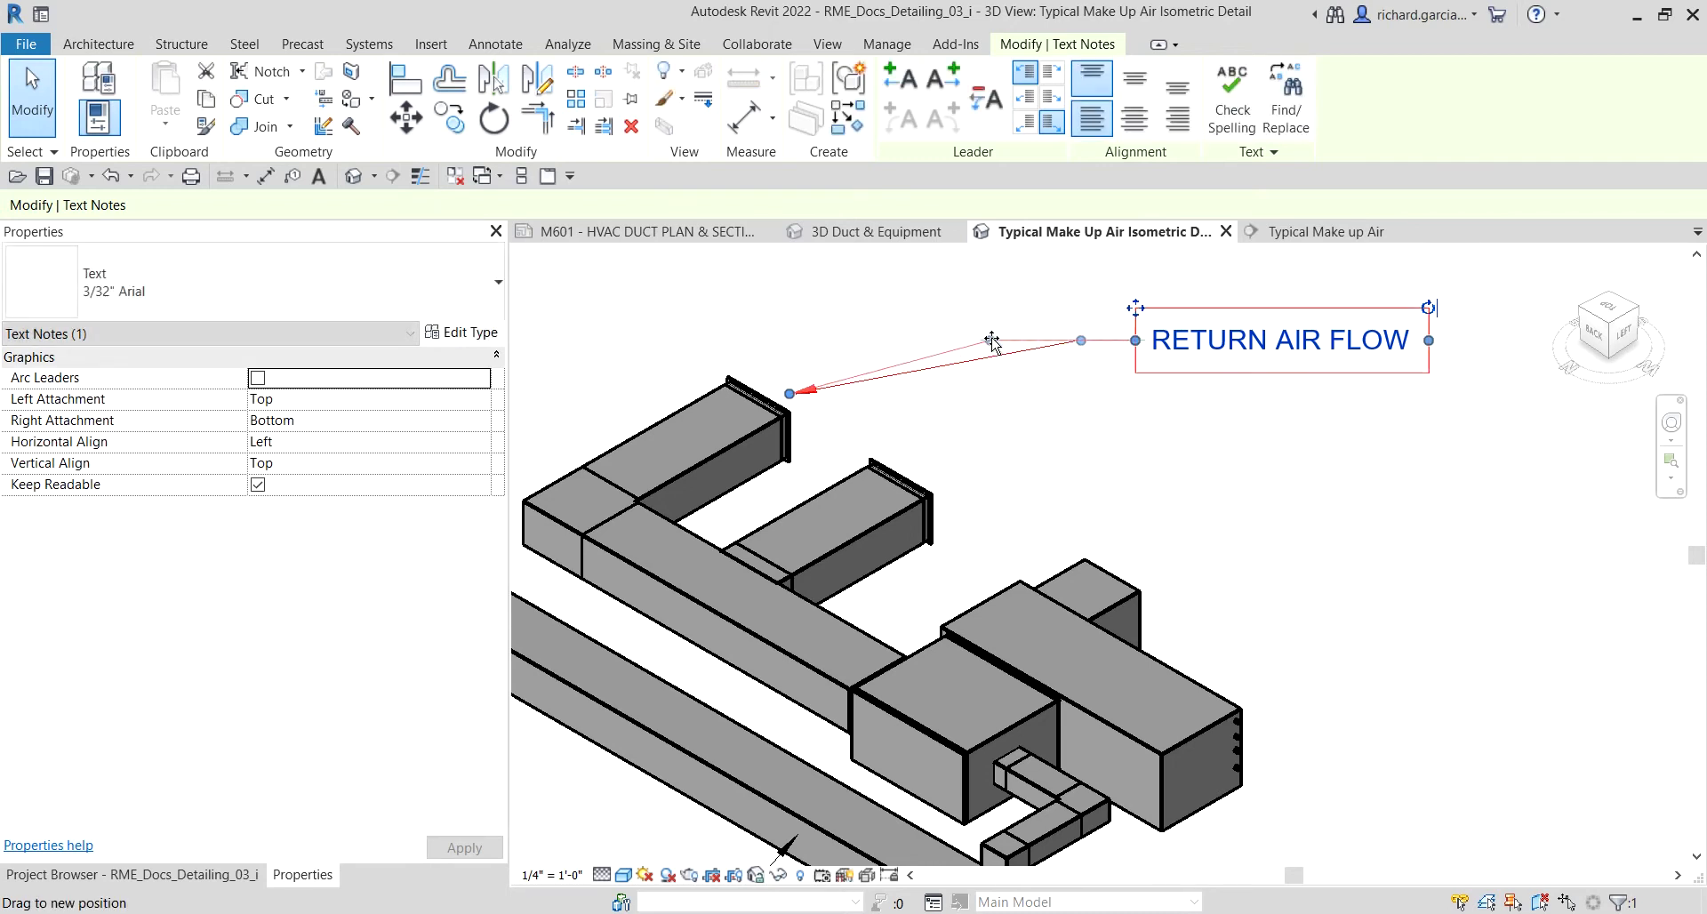
Step: Add a second left leader to the "RETURN AIR FLOW" note, with its arrow at the second branch duct's open end
{"action": "left_click", "coordinate": [902, 82]}
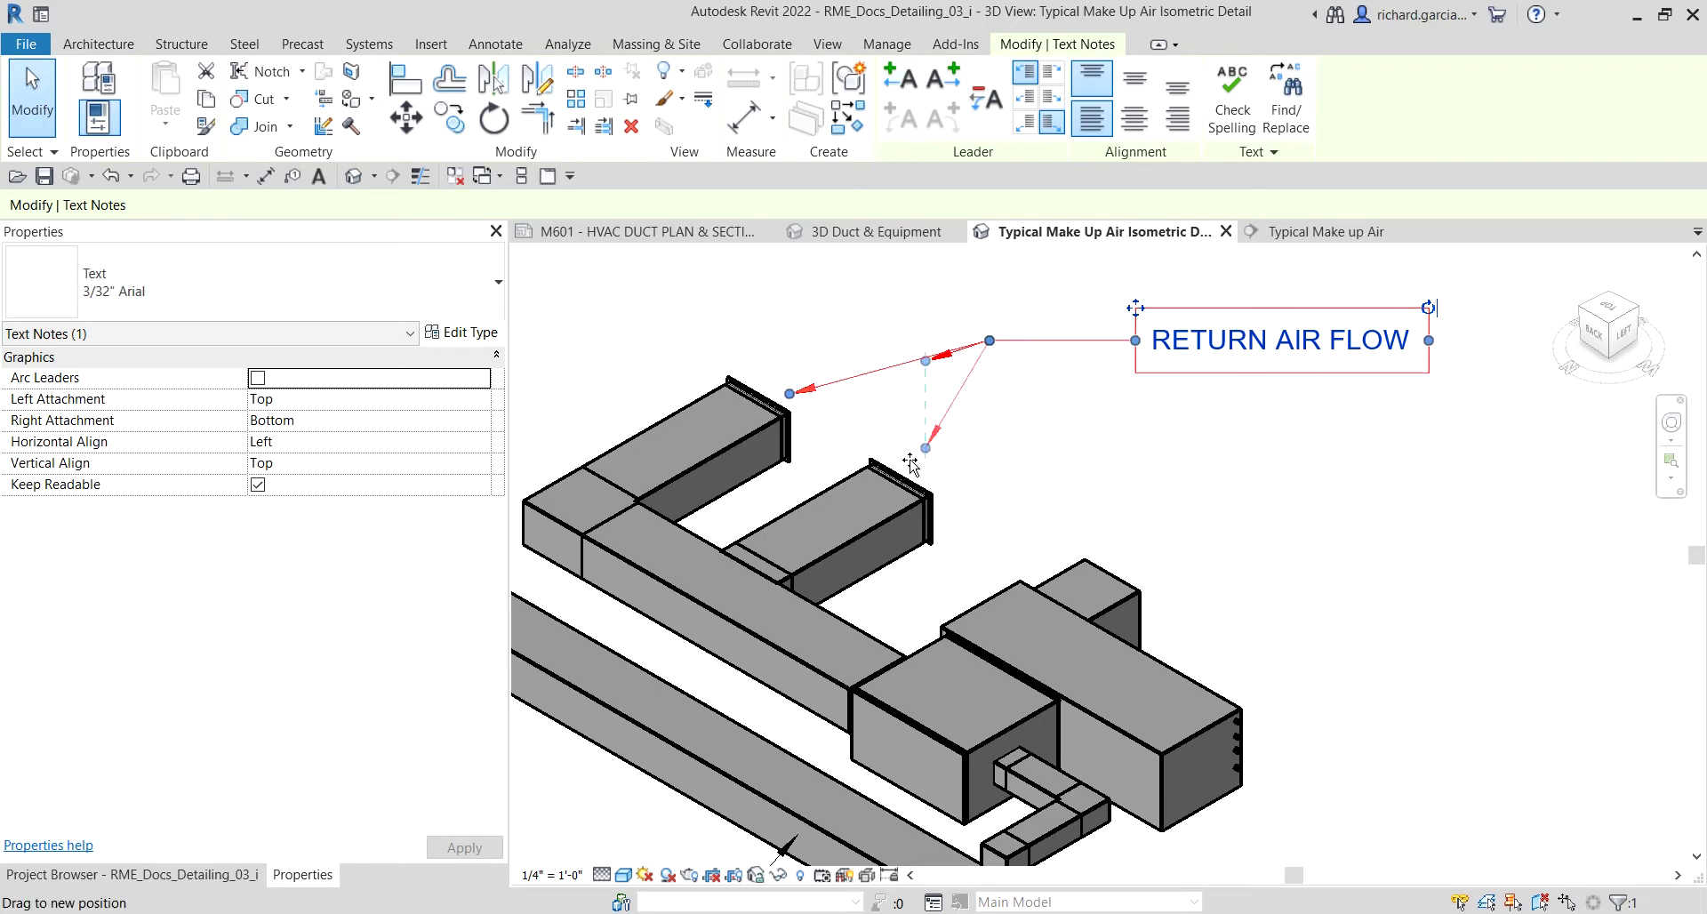
{"action": "left_click_drag", "start_coordinate": [911, 463], "coordinate": [915, 475]}
{"action": "left_click", "coordinate": [1272, 512]}
Step: Move the "RETURN AIR FLOW" note slightly up and left, clear of the branch ducts, and deselect it
{"action": "middle_click_drag", "start_coordinate": [1320, 534], "coordinate": [1300, 519]}
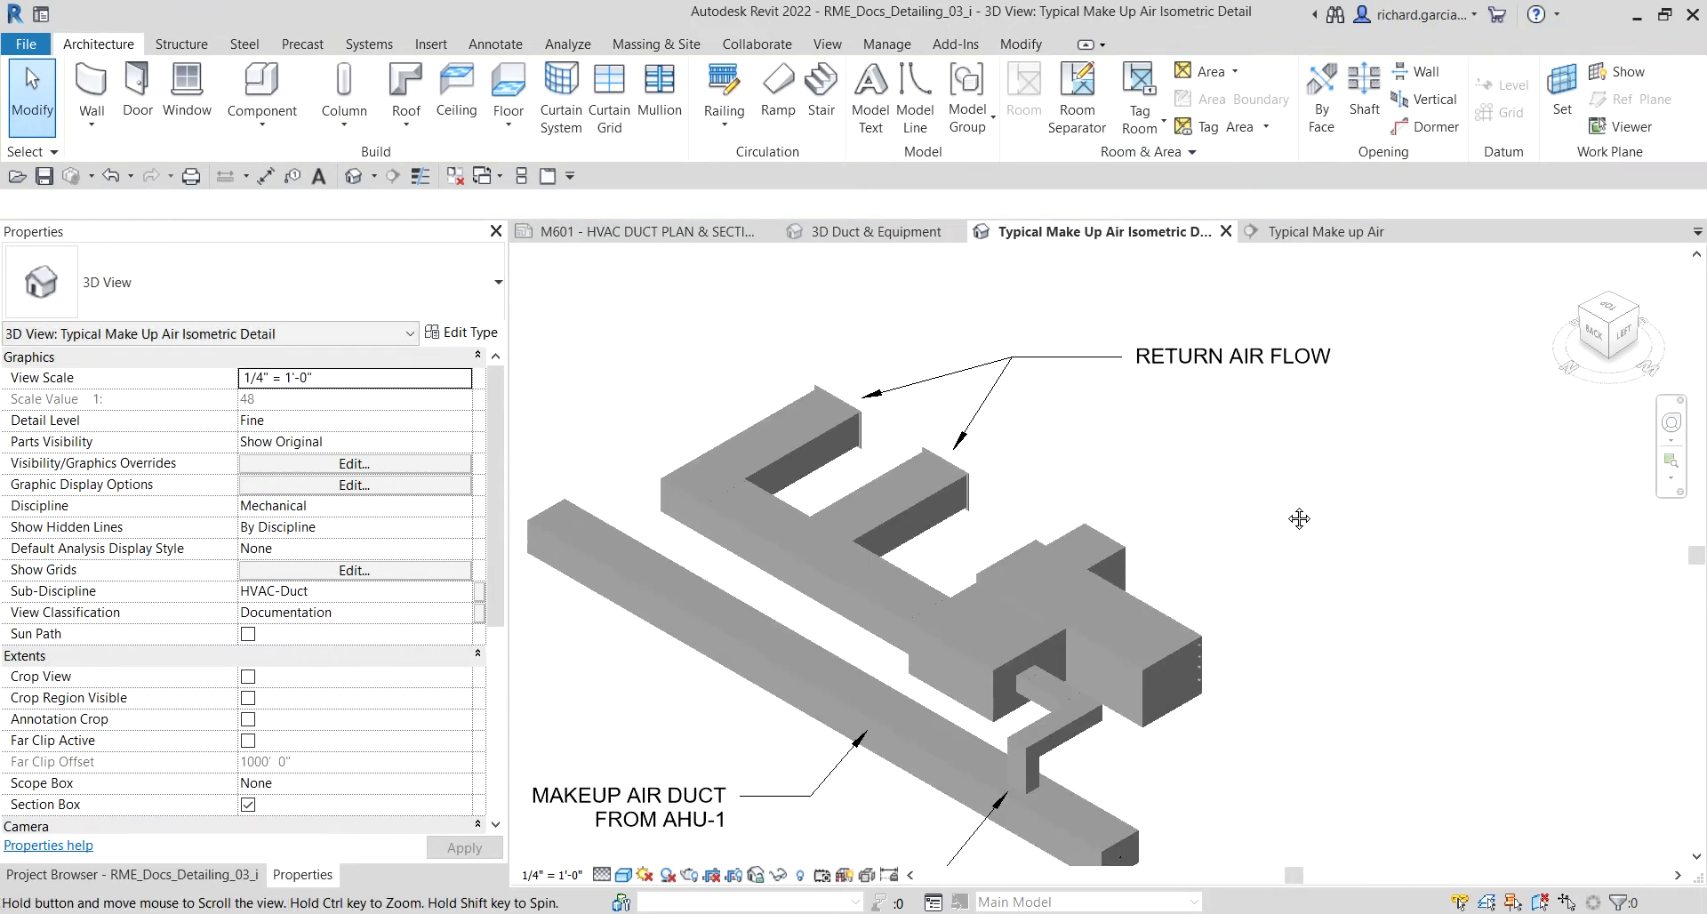
{"action": "left_click", "coordinate": [1176, 372]}
{"action": "left_click_drag", "start_coordinate": [1083, 335], "coordinate": [1077, 298]}
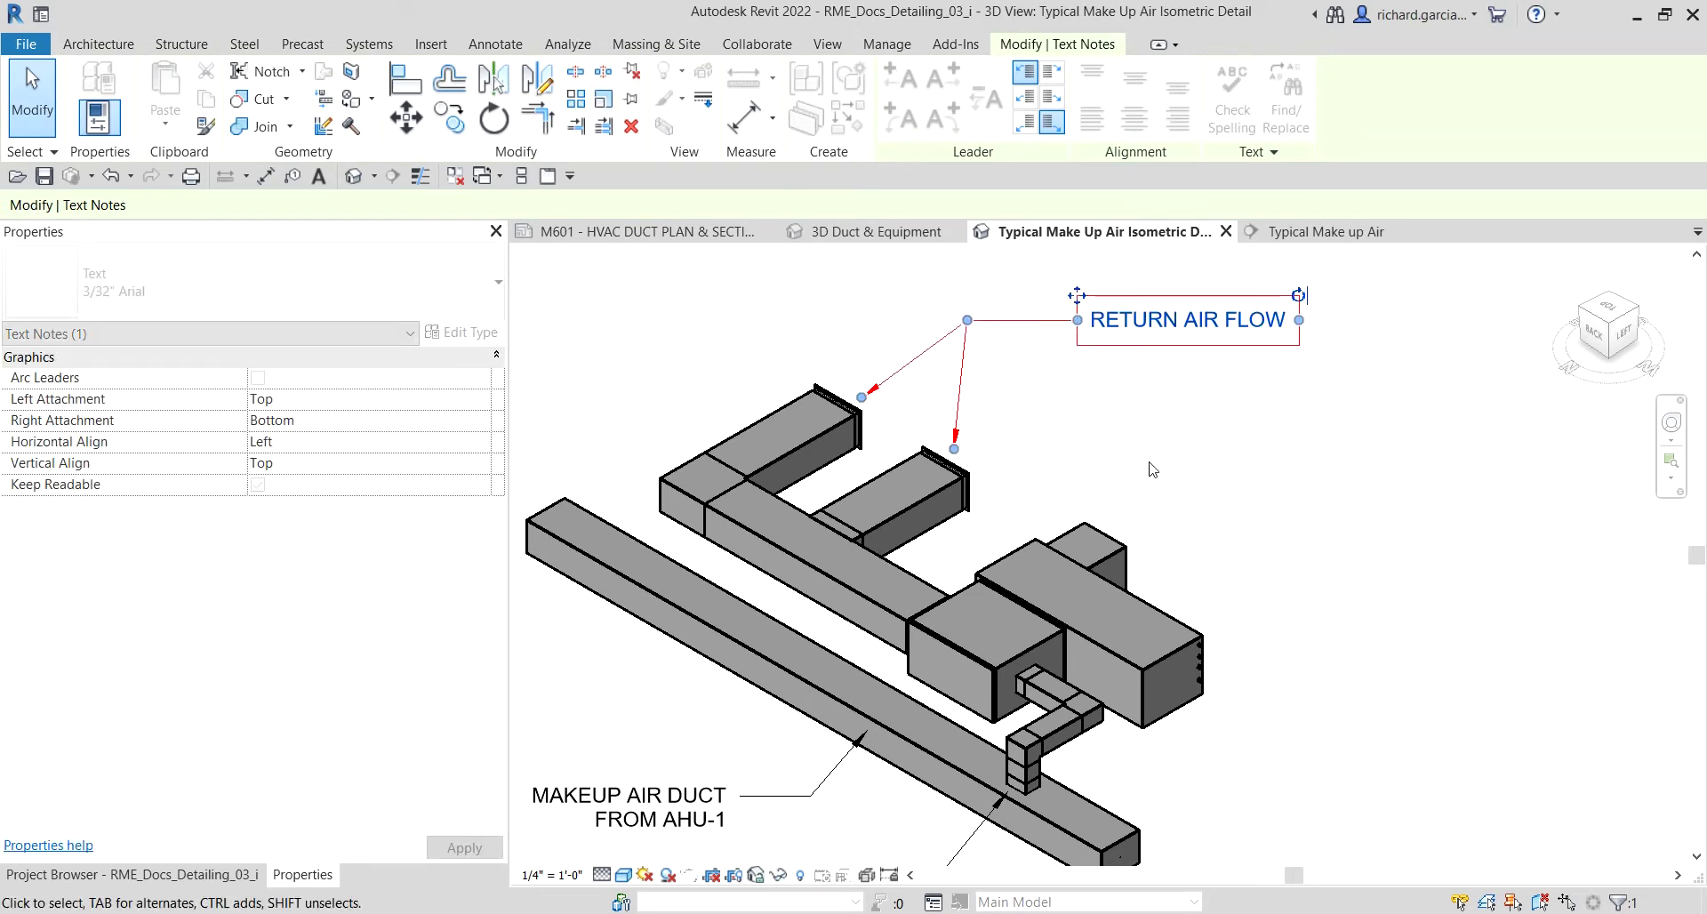
{"action": "left_click", "coordinate": [1254, 534]}
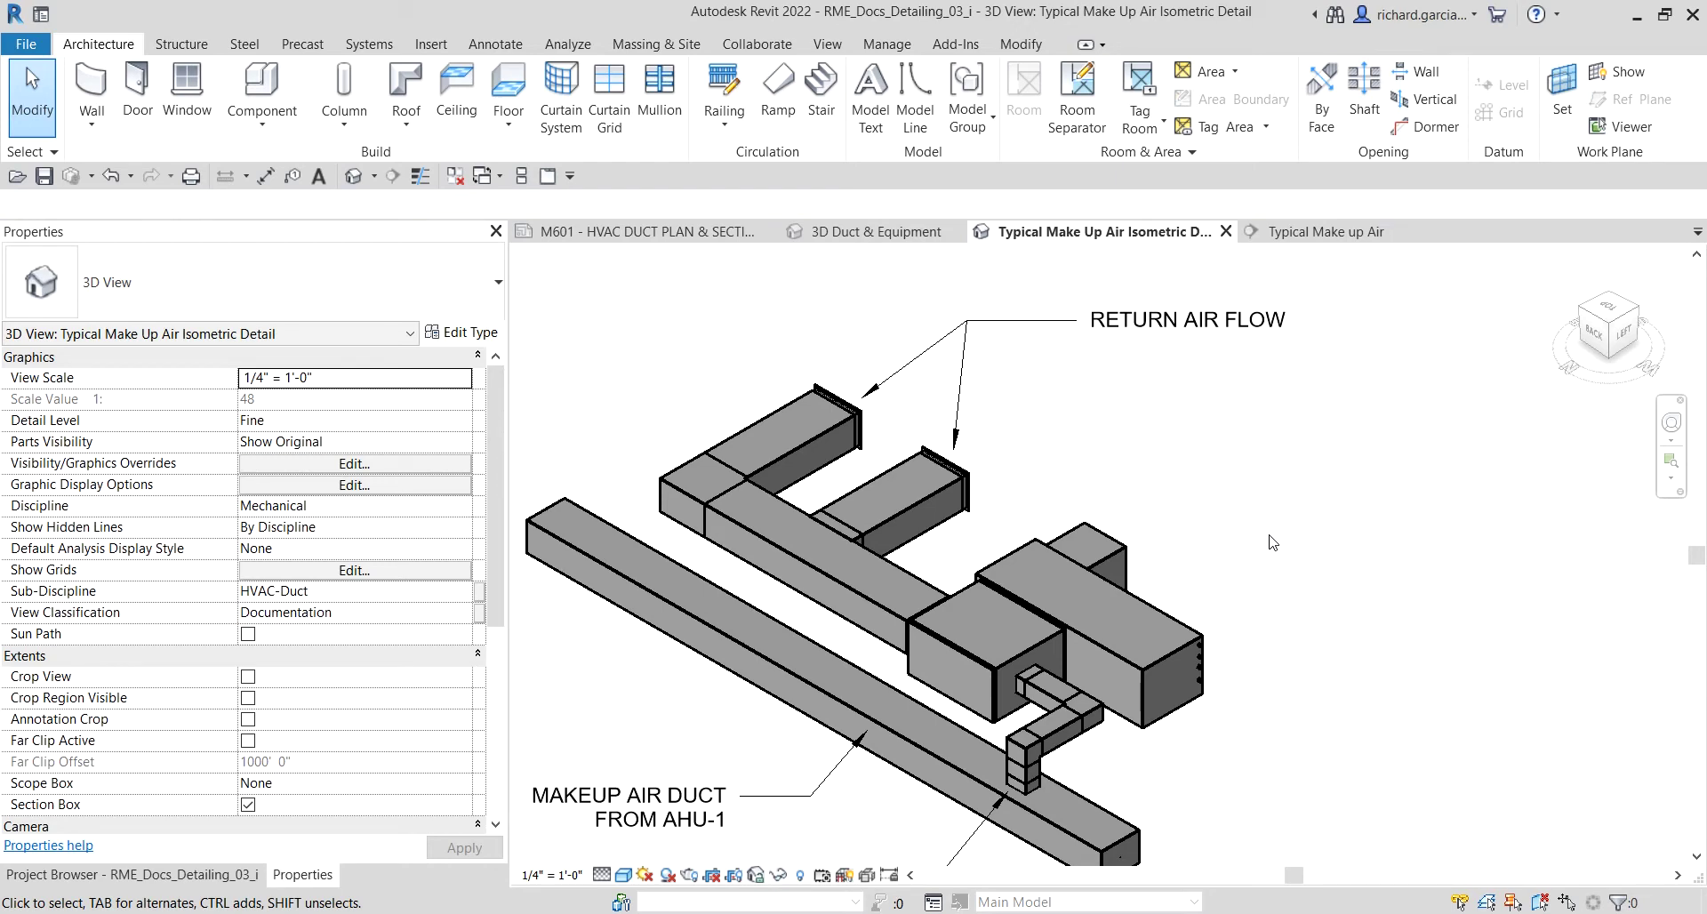
Step: Start a text note with a two-segment leader from the main return duct's elbow, ending left of the makeup air duct
{"action": "middle_click_drag", "start_coordinate": [1138, 624], "coordinate": [1539, 351]}
{"action": "middle_click_drag", "start_coordinate": [1197, 415], "coordinate": [1355, 503]}
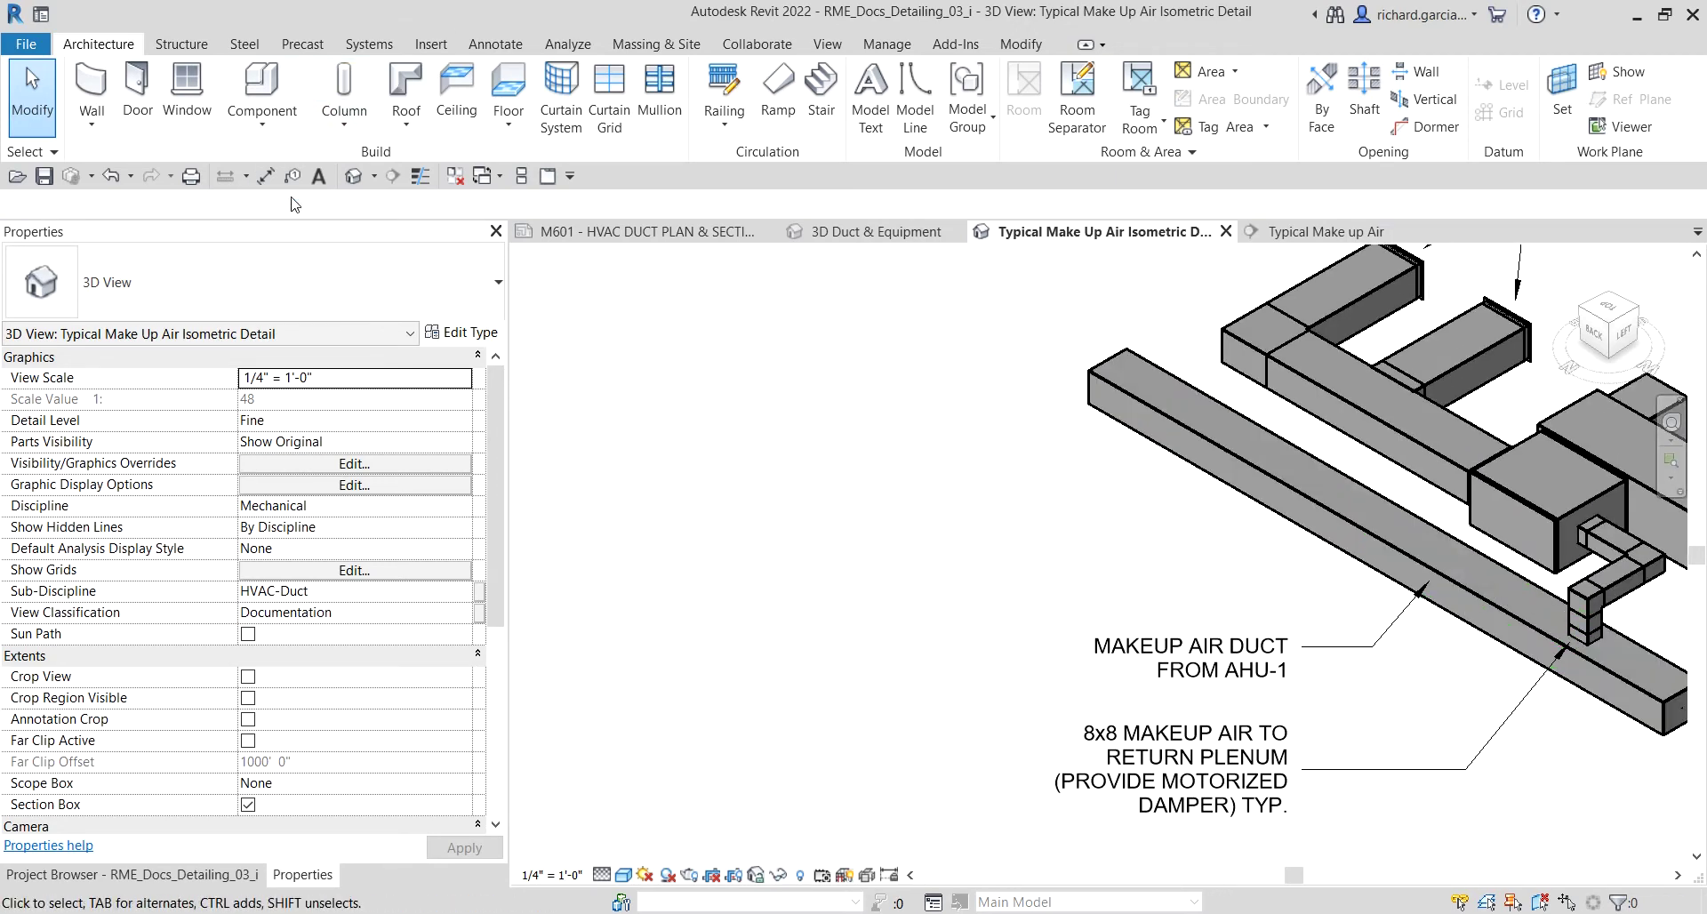
{"action": "left_click", "coordinate": [319, 176]}
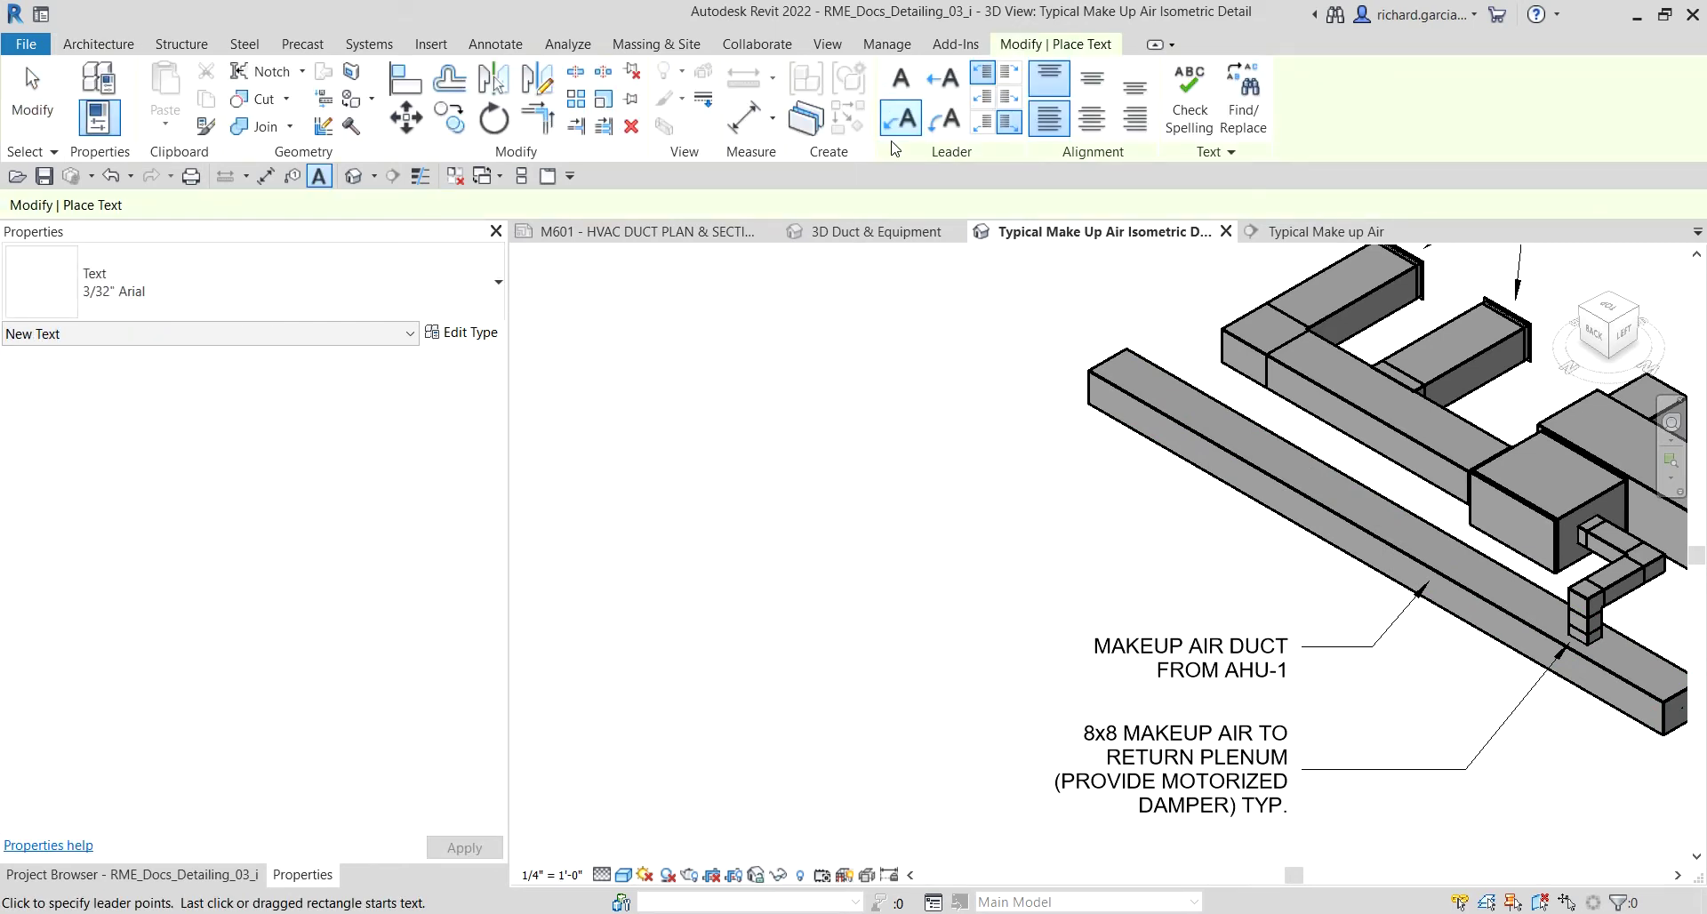
{"action": "scroll", "coordinate": [1318, 345], "scroll_direction": "up", "scroll_amount": 3}
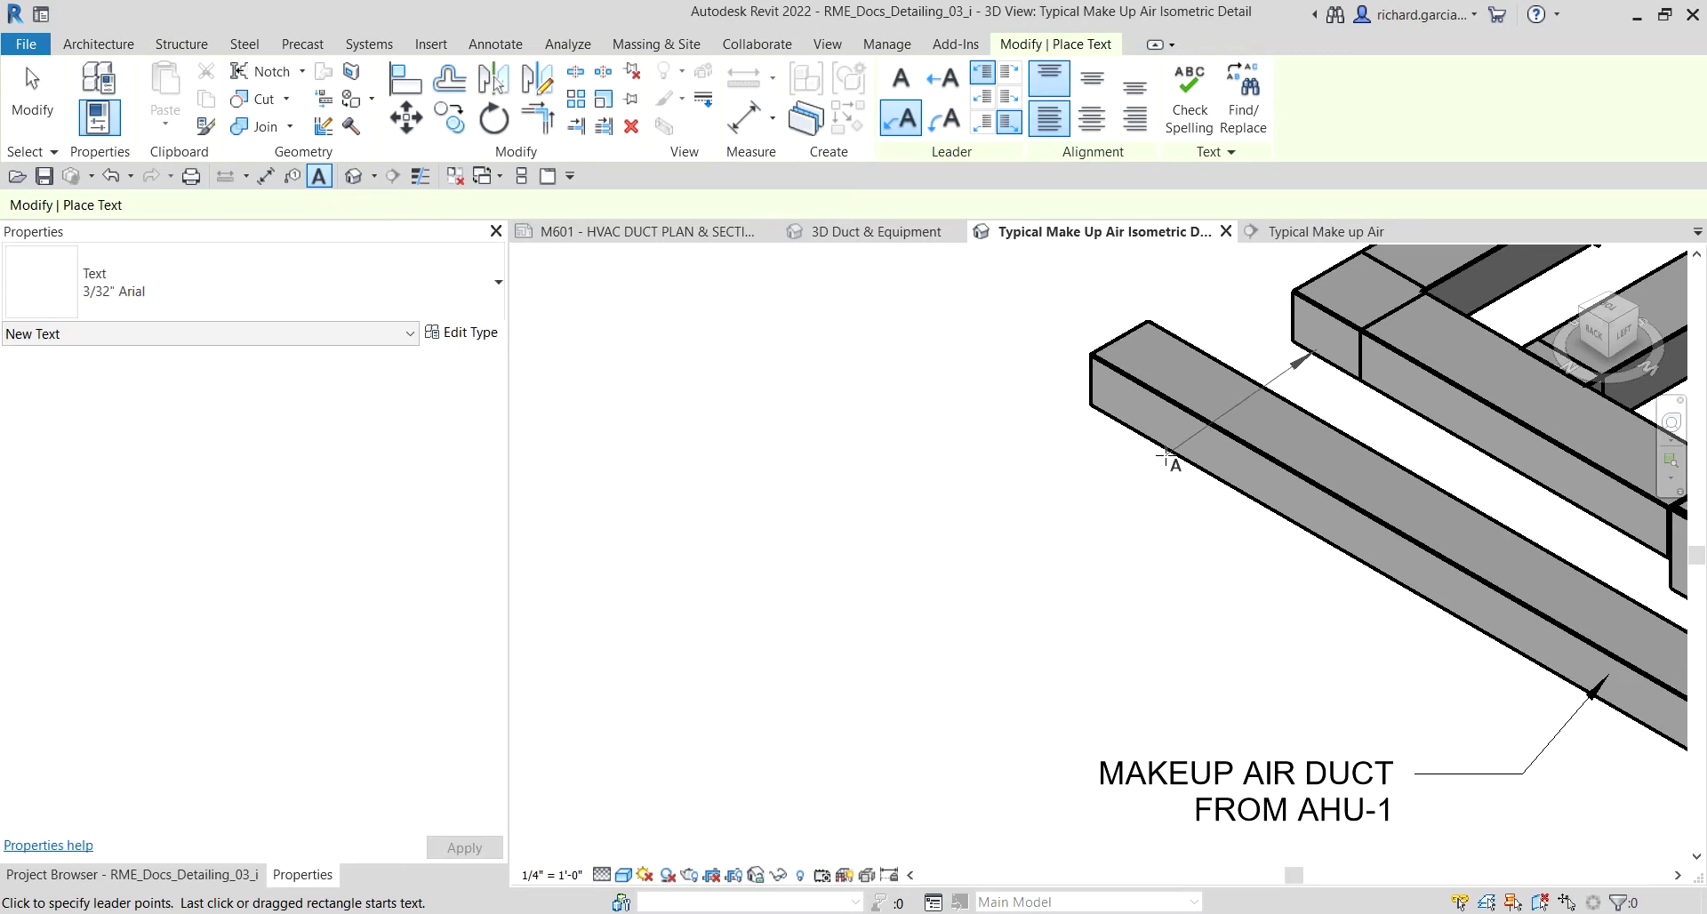
{"action": "left_click", "coordinate": [975, 455]}
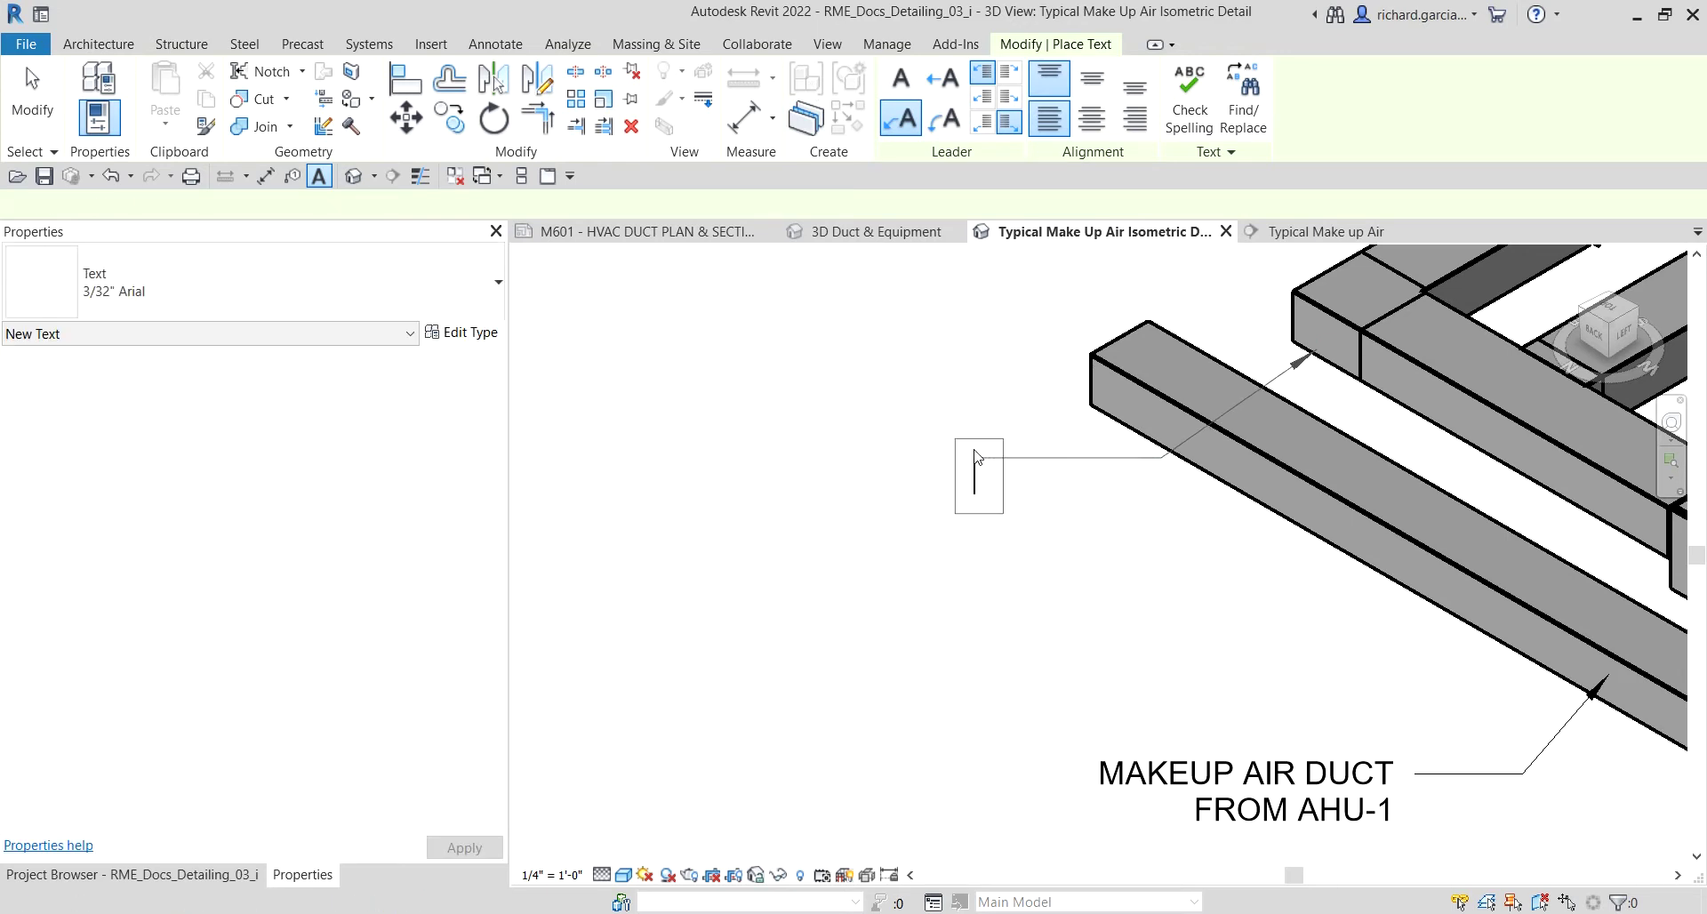
Step: Enter the note text "TURNING VANES AT ELBOWS WITH FLOW GREATER THAN 1000 CFM TYP." and finish placing text
{"action": "type", "text": "TURNING VANES AT ELBOWS W"}
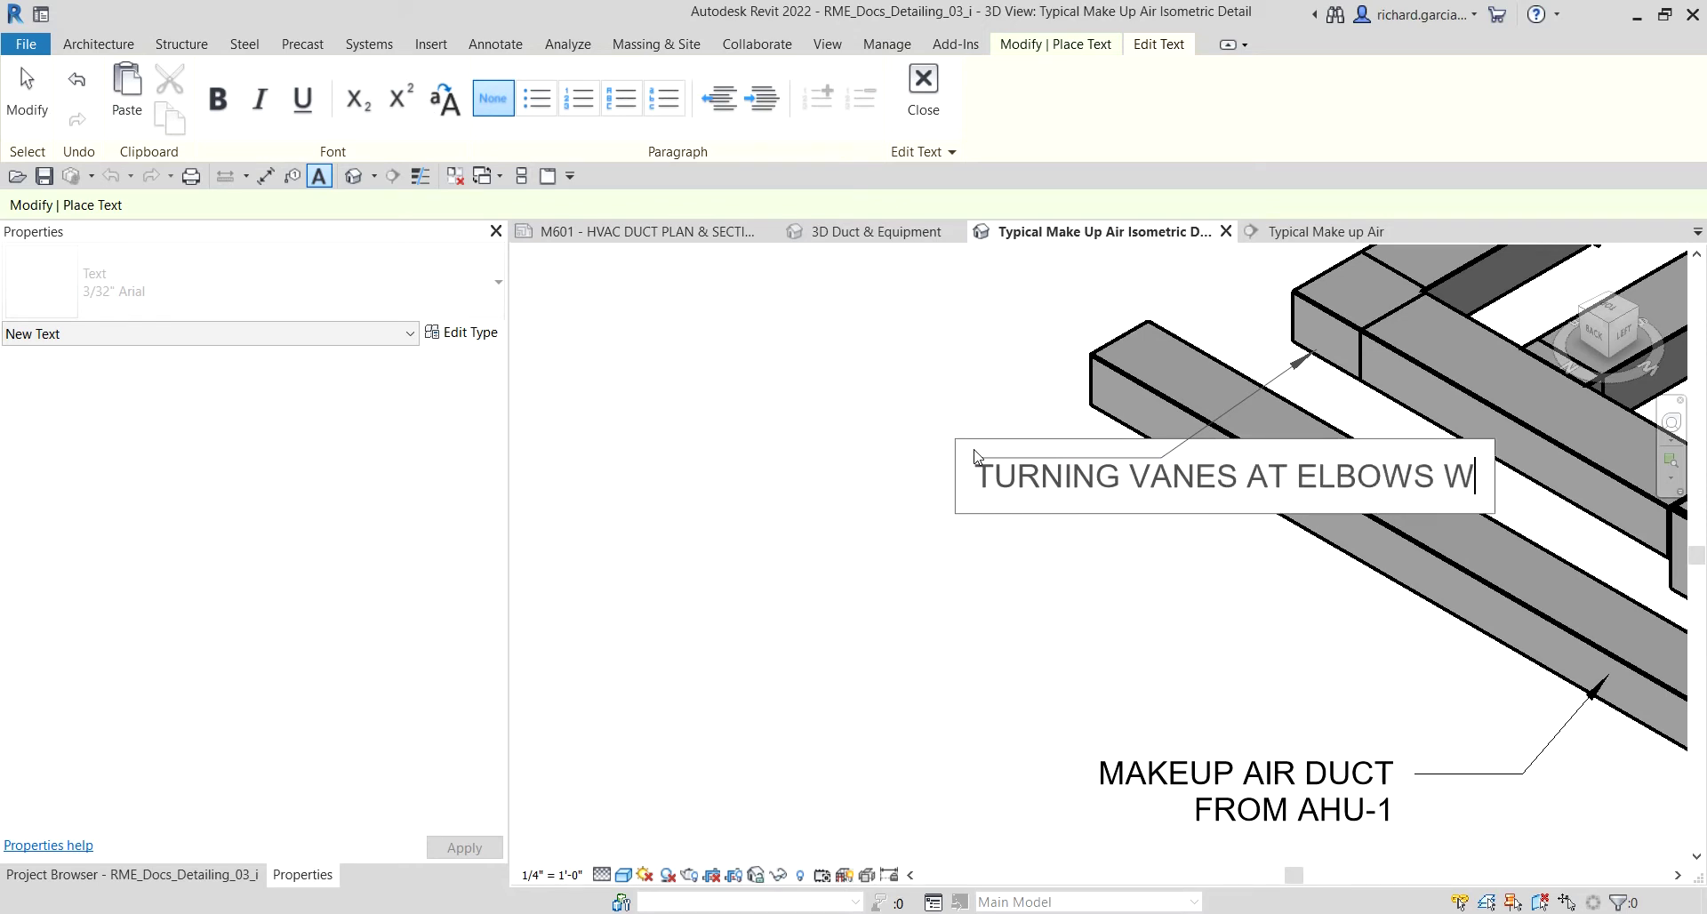
{"action": "type", "text": "ITH FLOW "}
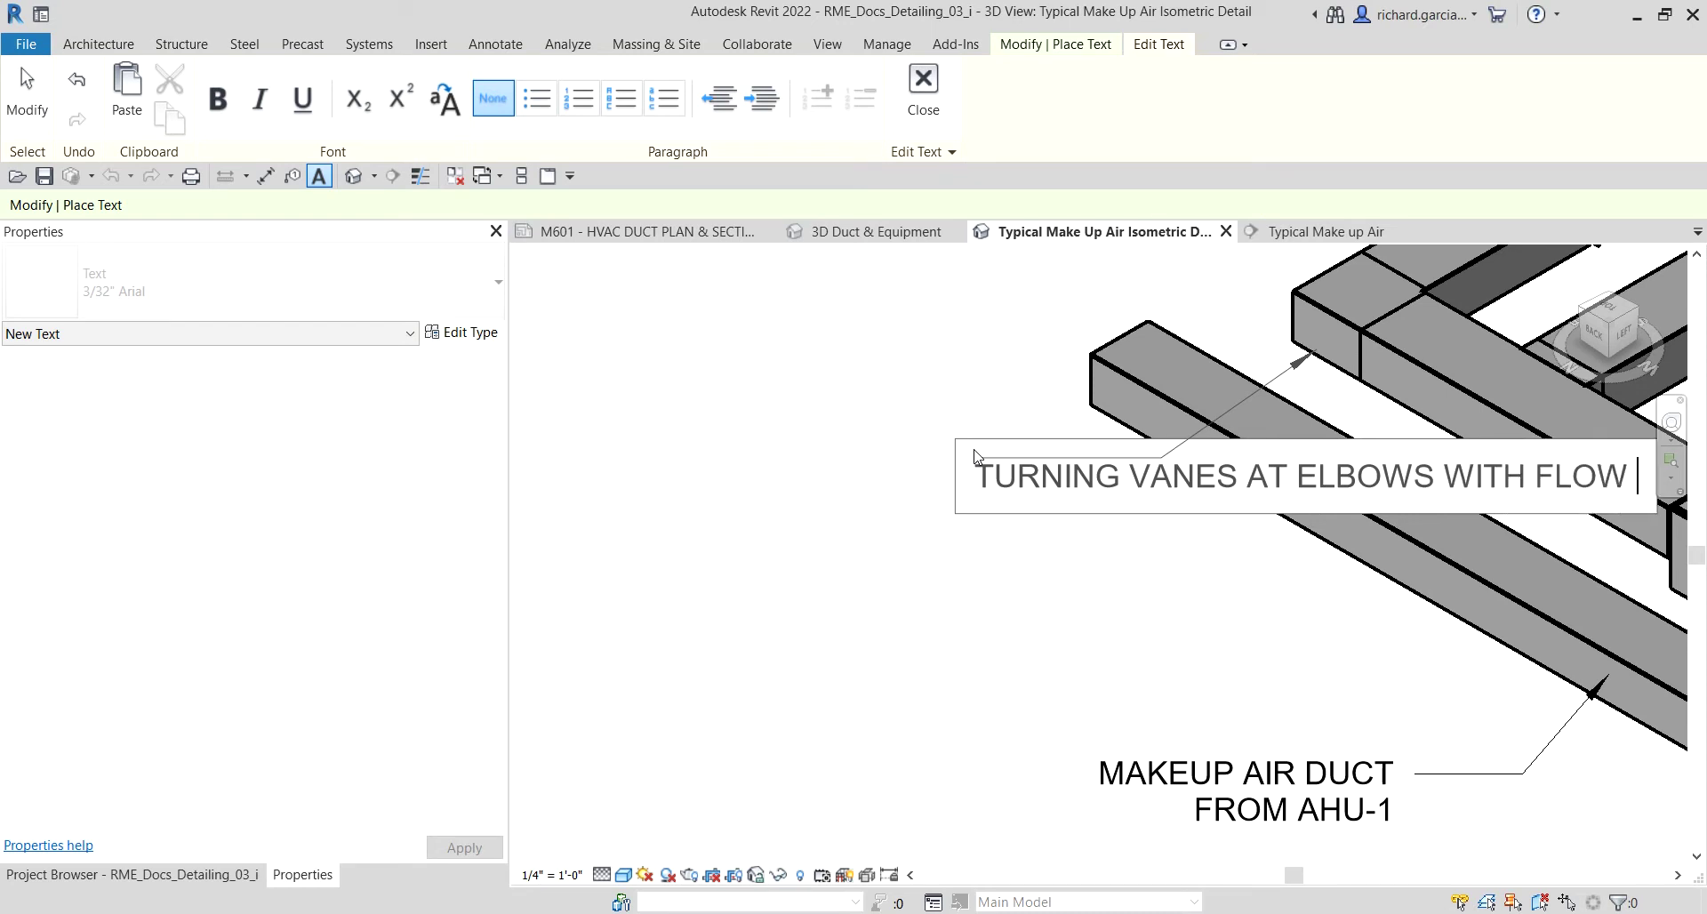
{"action": "type", "text": "GREATER"}
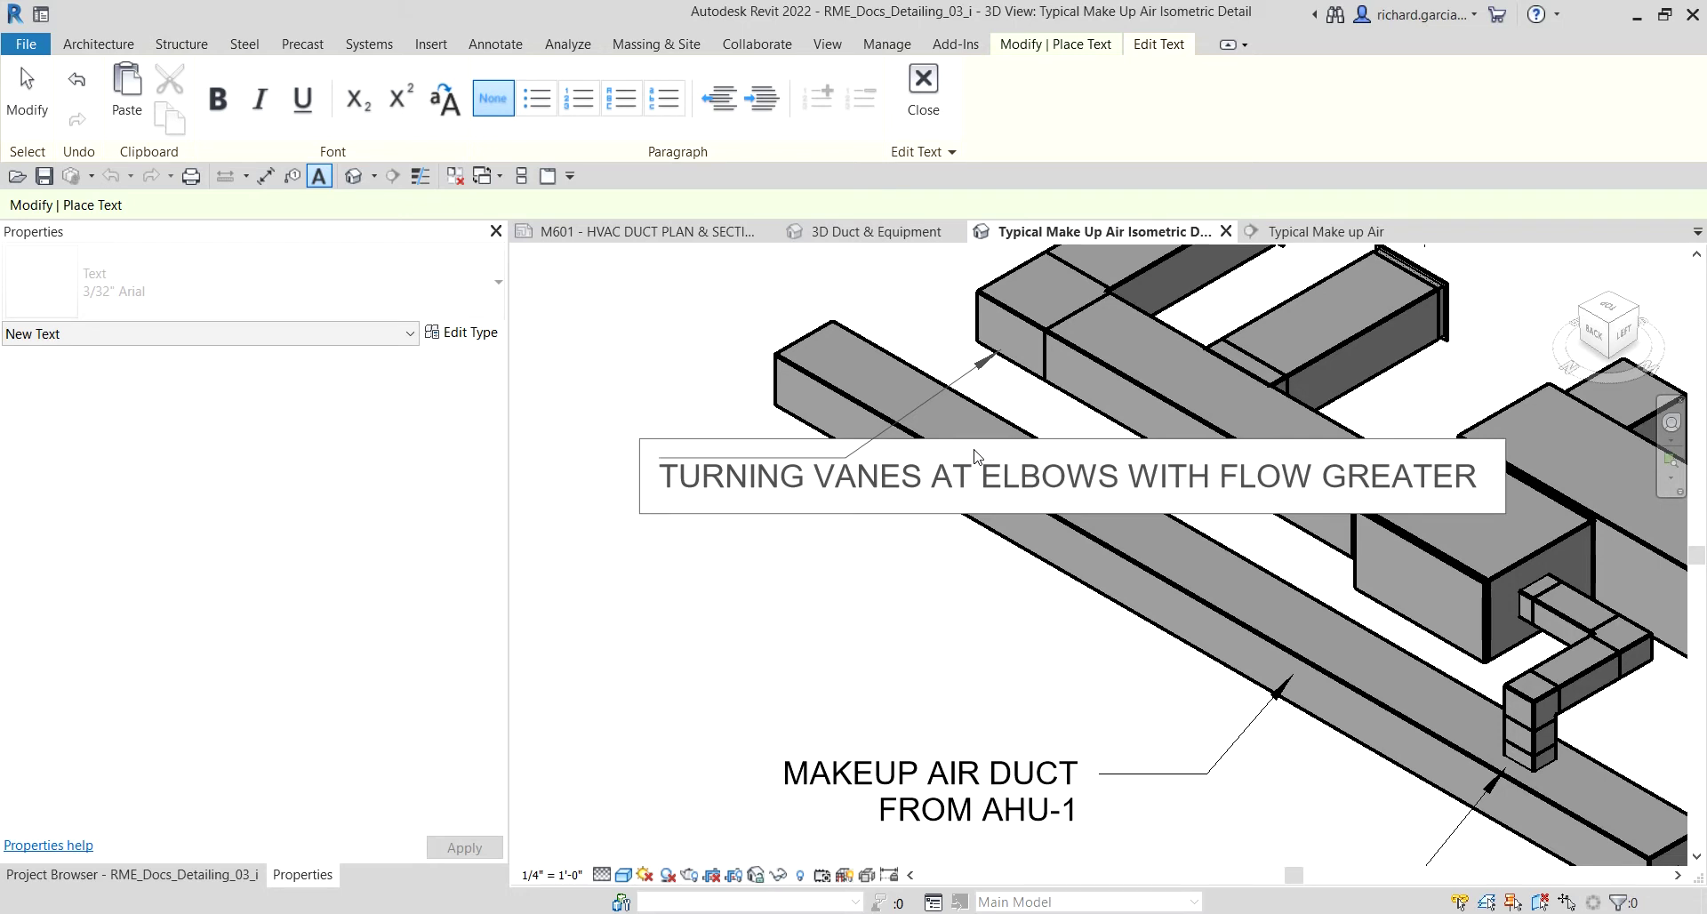
{"action": "type", "text": " THAN"}
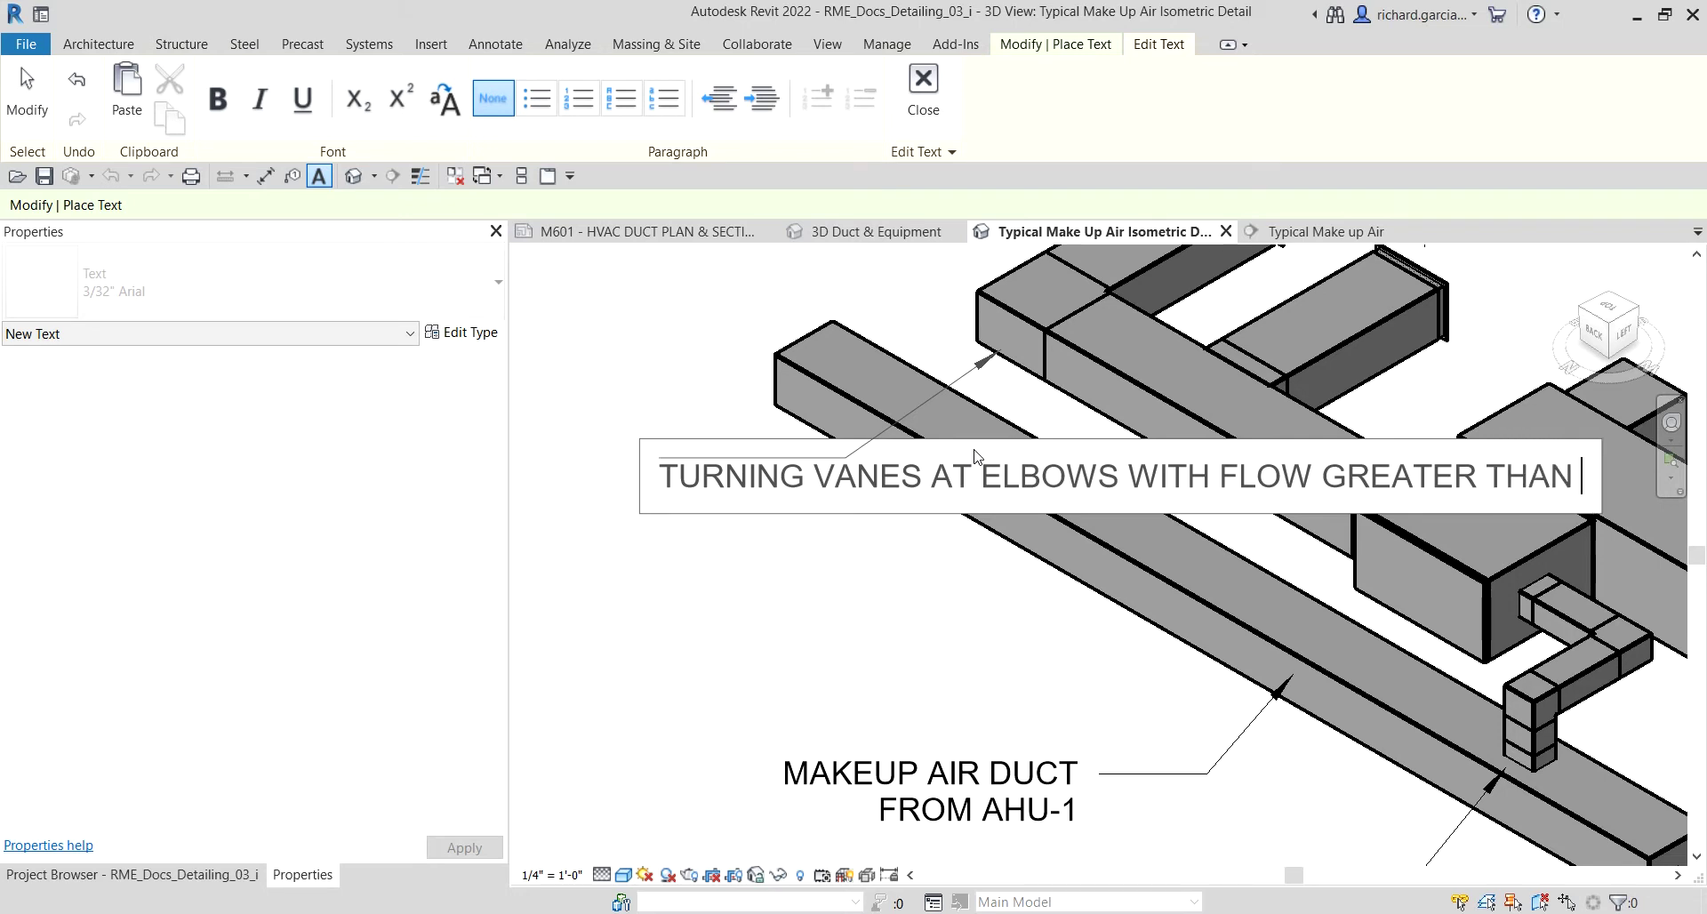
{"action": "type", "text": " 1000 CFM TYP."}
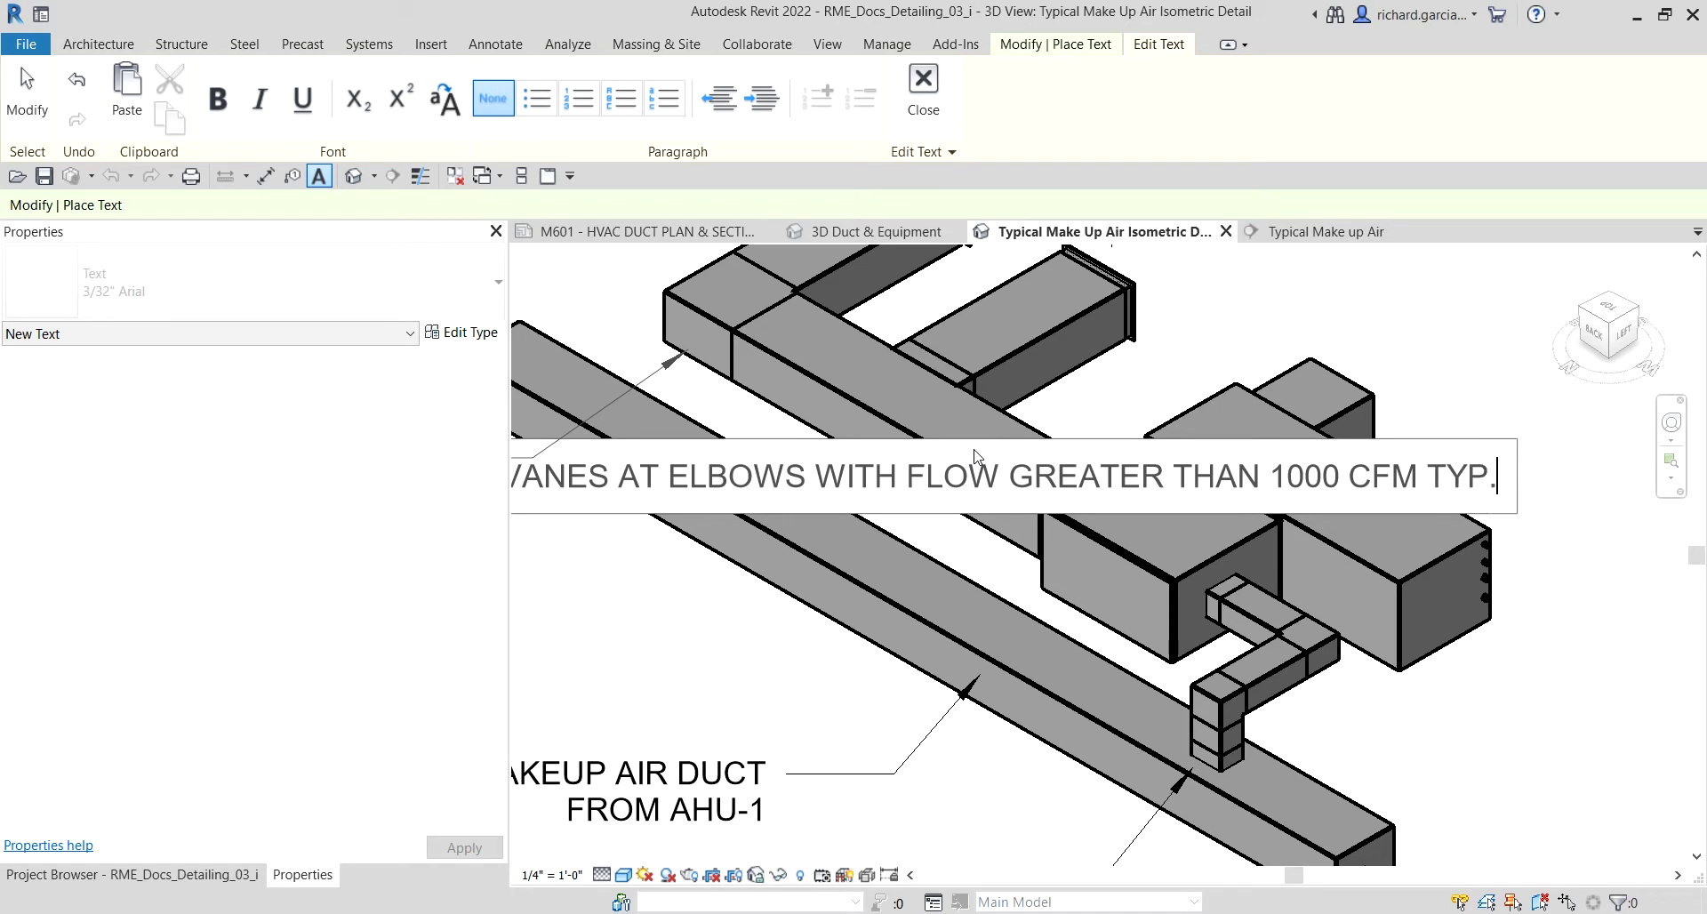
{"action": "scroll", "coordinate": [1022, 433], "scroll_direction": "down", "scroll_amount": 3}
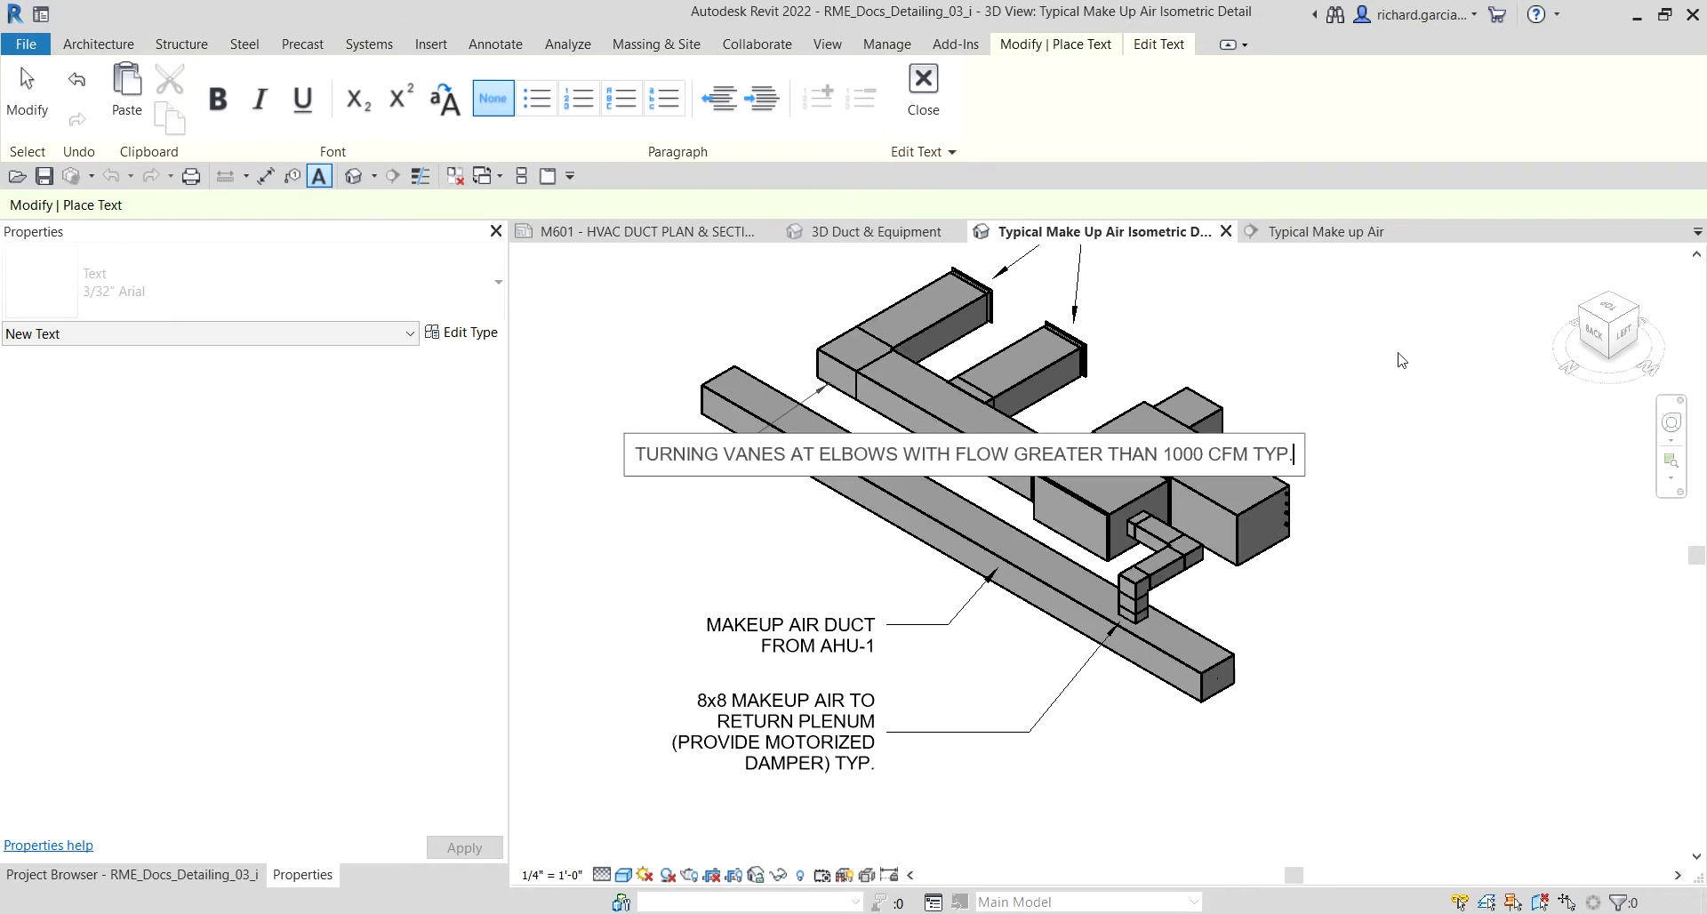
{"action": "left_click", "coordinate": [762, 507]}
{"action": "middle_click_drag", "start_coordinate": [762, 507], "coordinate": [1361, 541]}
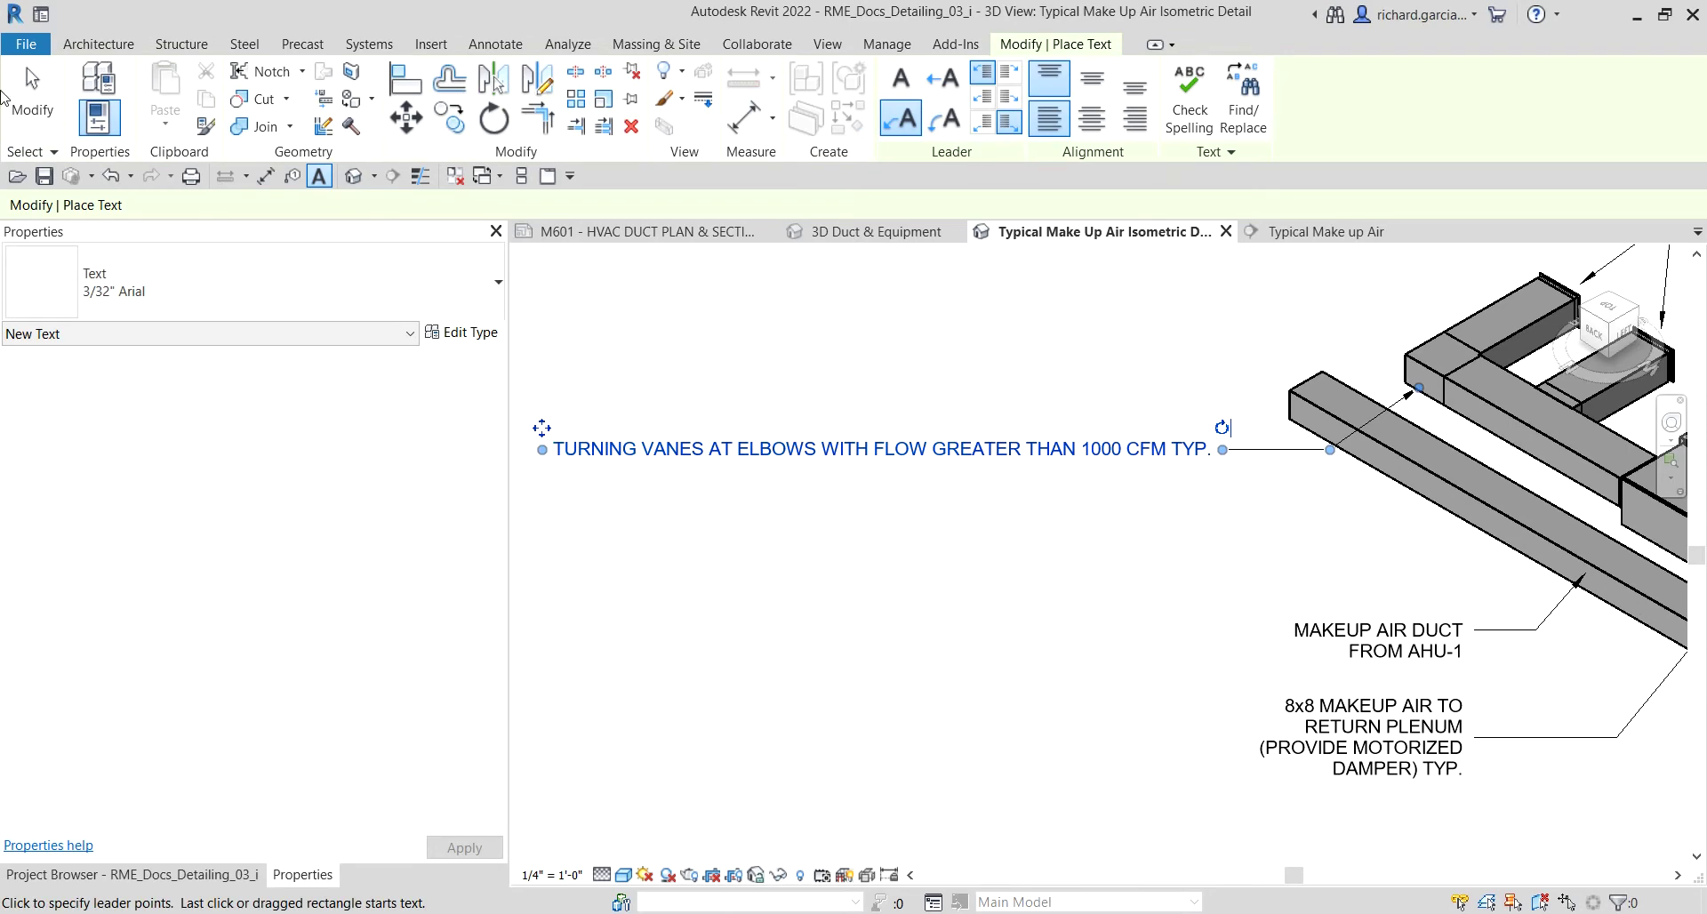
{"action": "key", "text": "Escape"}
{"action": "key", "text": "Escape"}
Step: Wrap the "TURNING VANES AT ELBOWS" note onto three right-aligned lines and attach its leader at the middle of its right side
{"action": "left_click", "coordinate": [717, 458]}
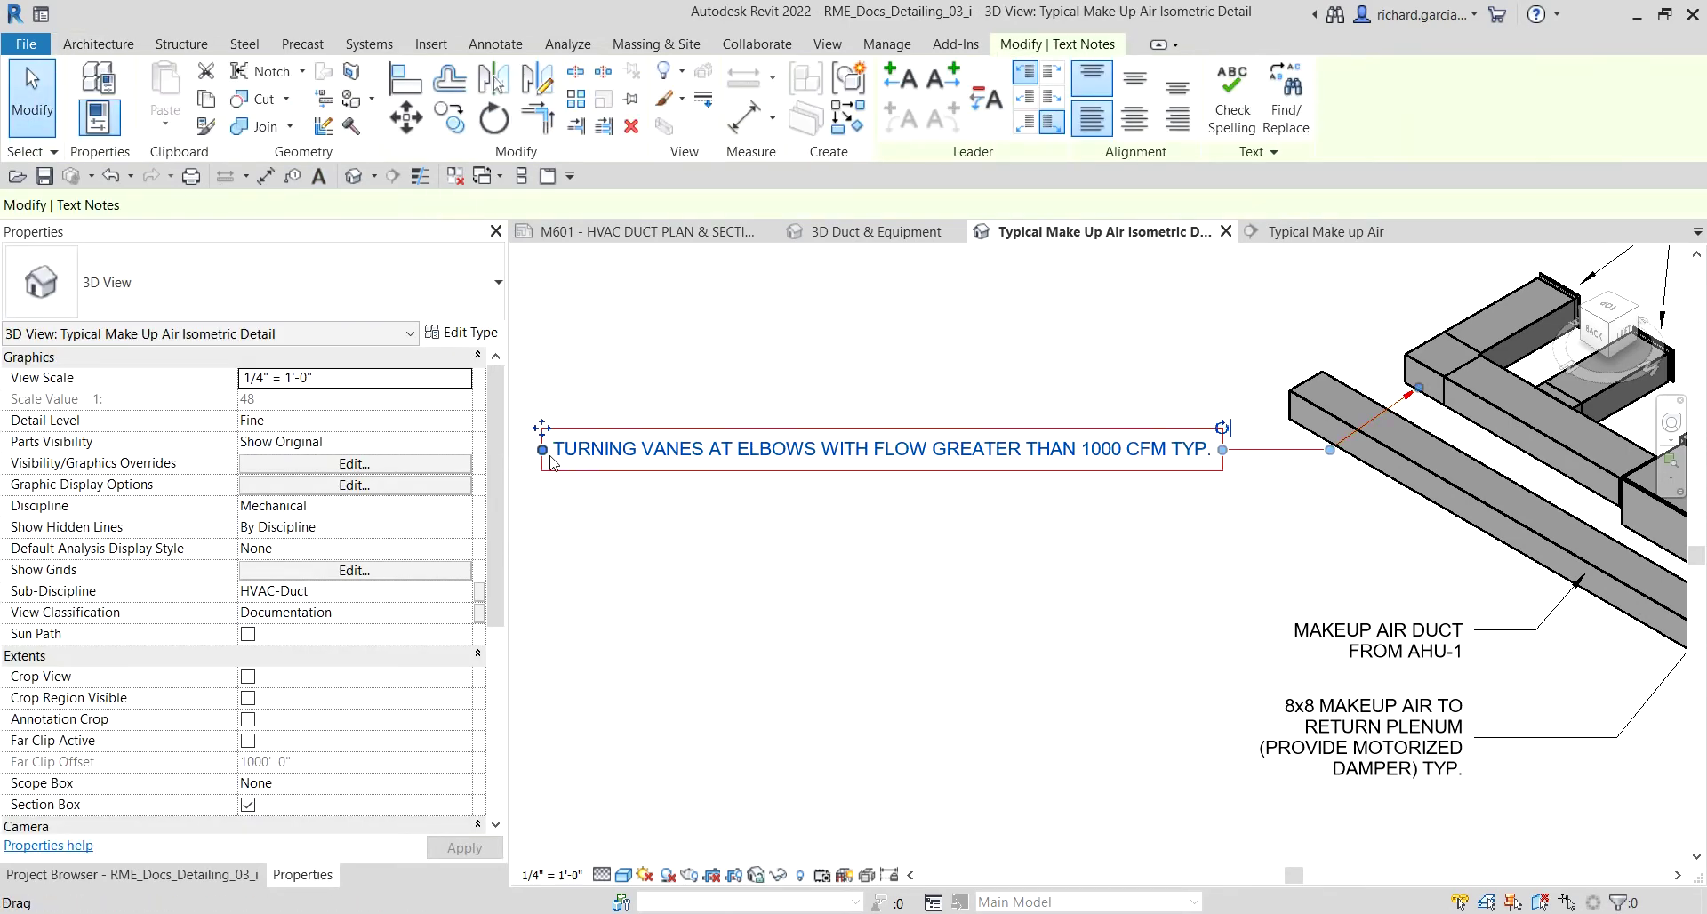
{"action": "left_click_drag", "start_coordinate": [623, 458], "coordinate": [946, 458]}
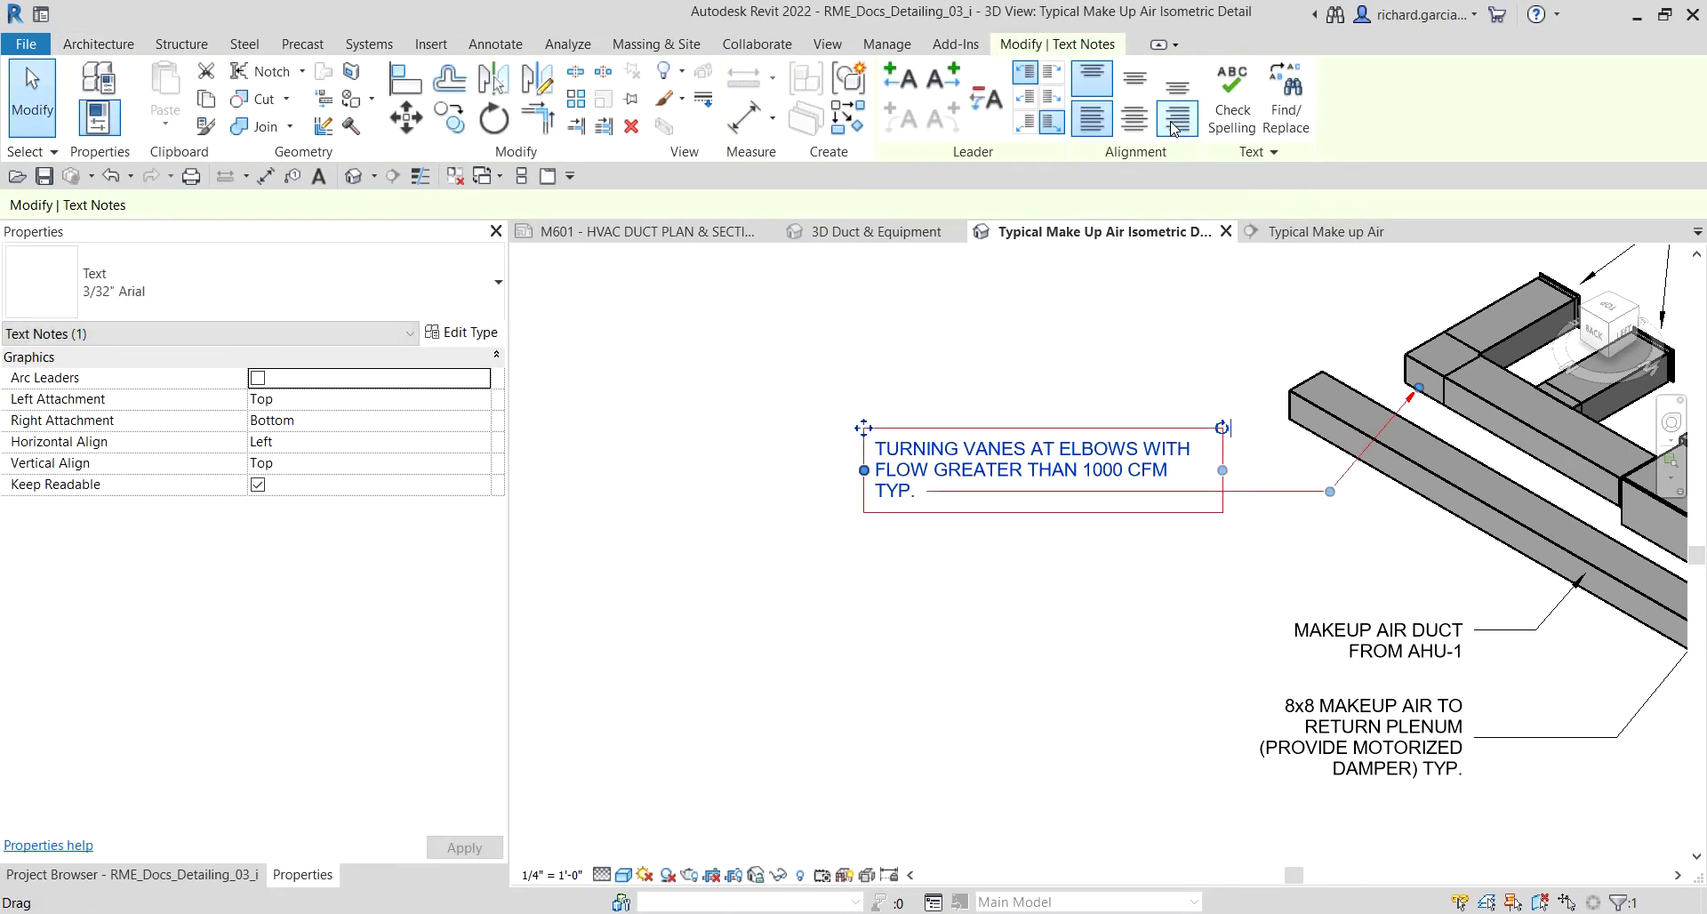
{"action": "left_click", "coordinate": [1174, 125]}
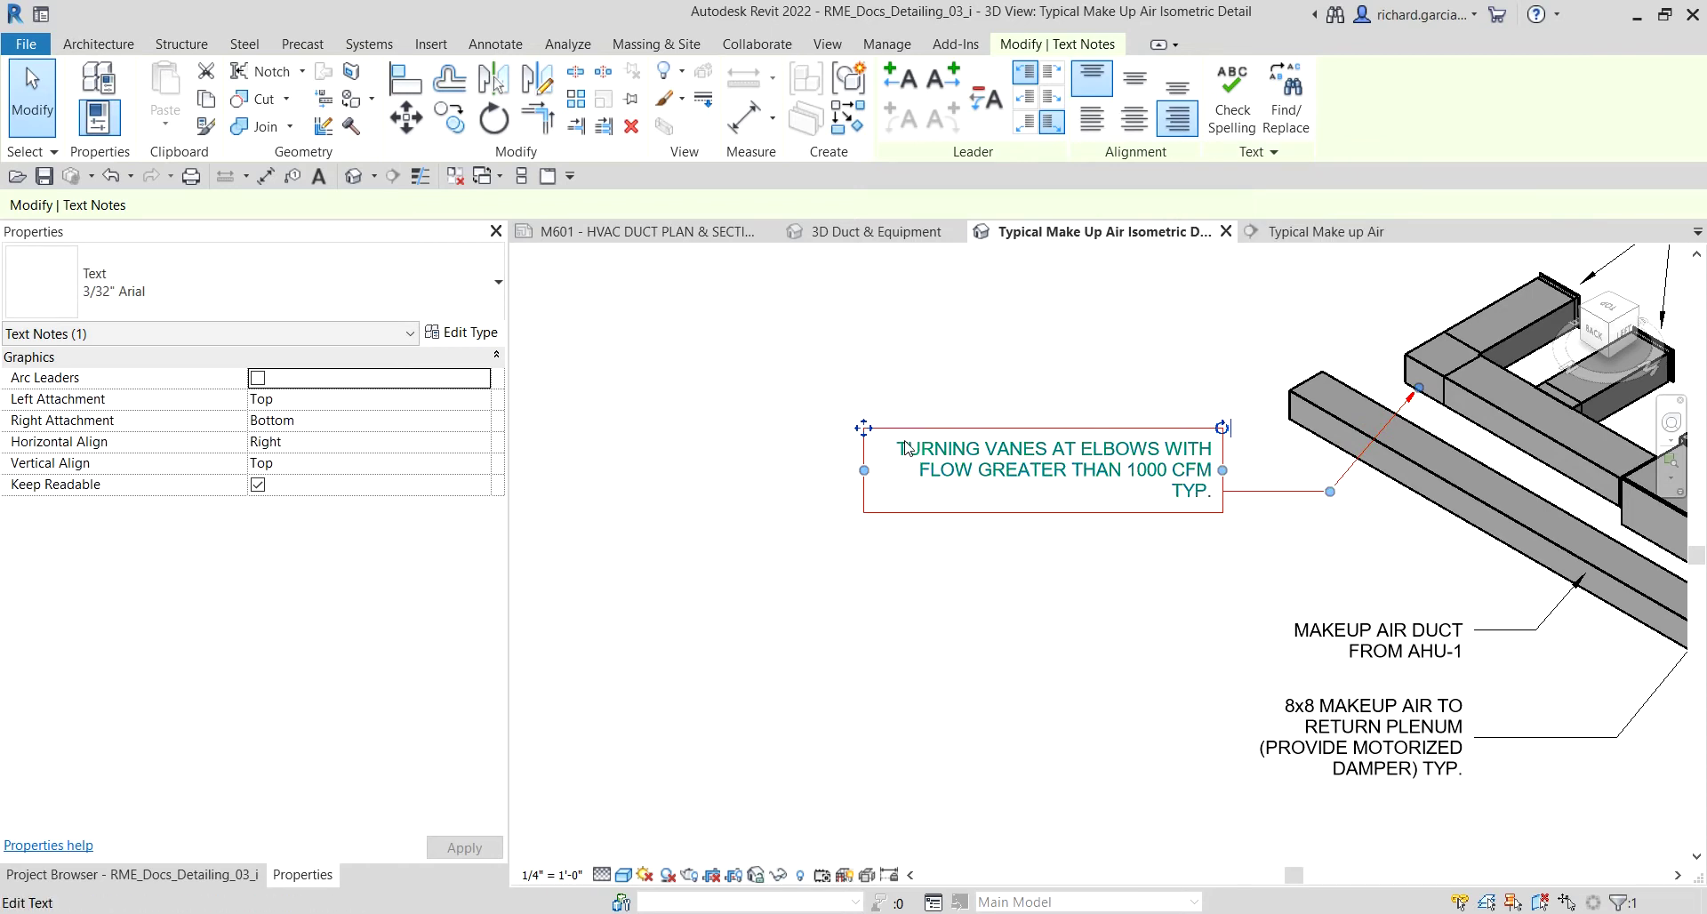
{"action": "left_click_drag", "start_coordinate": [864, 472], "coordinate": [923, 450]}
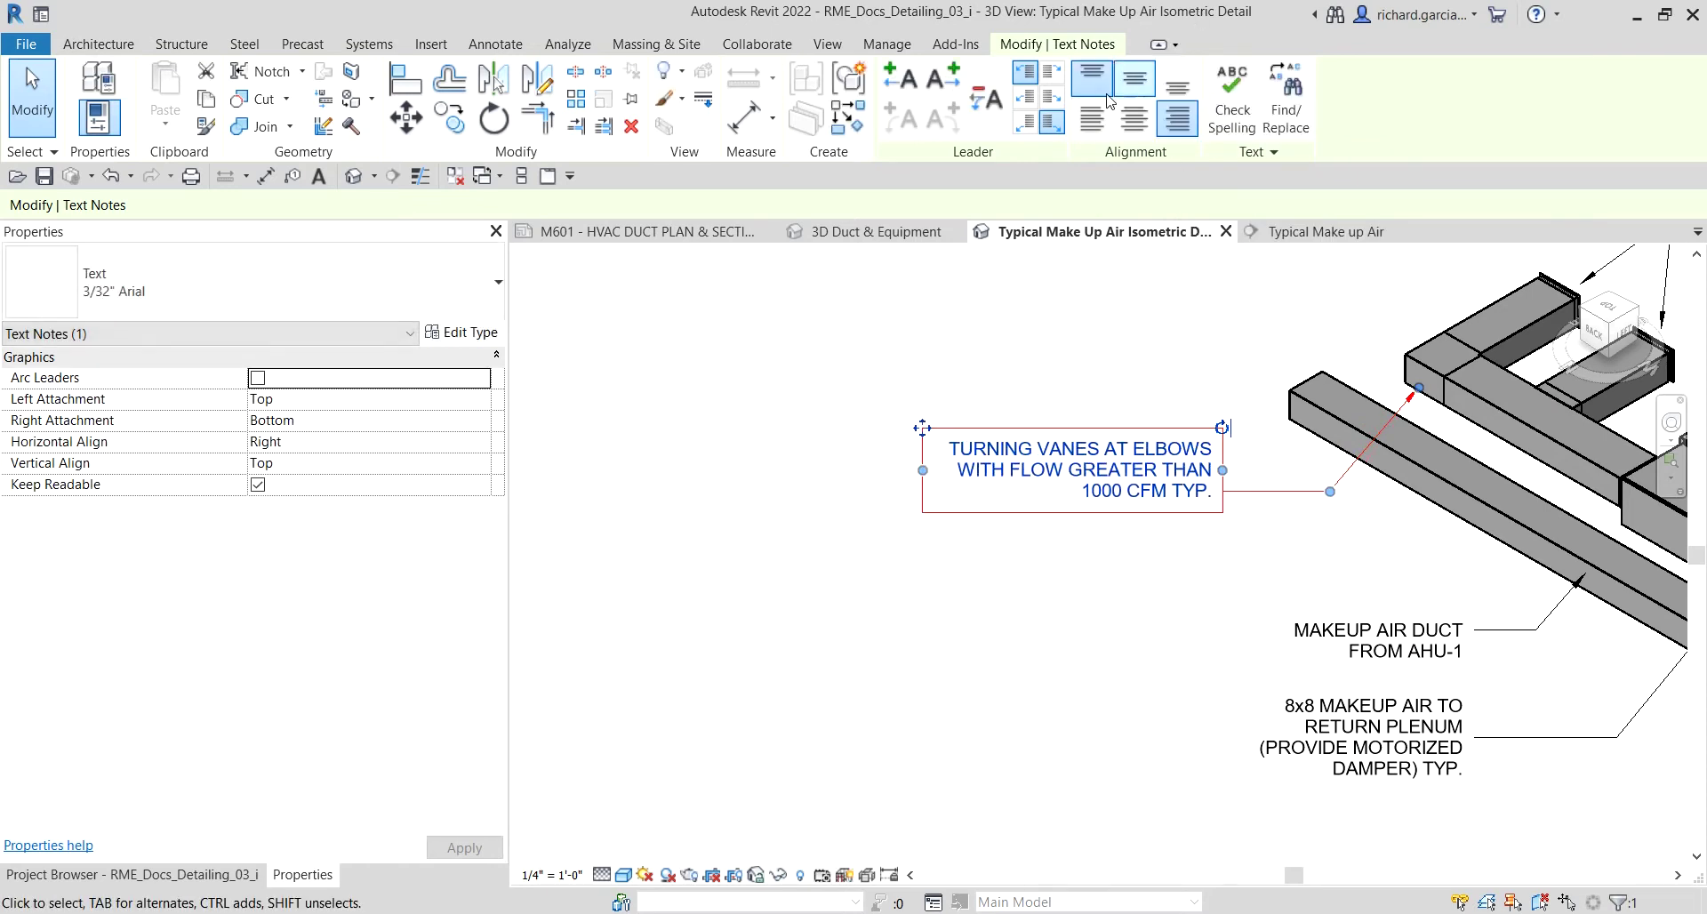
{"action": "left_click", "coordinate": [819, 563]}
{"action": "left_click", "coordinate": [1103, 449]}
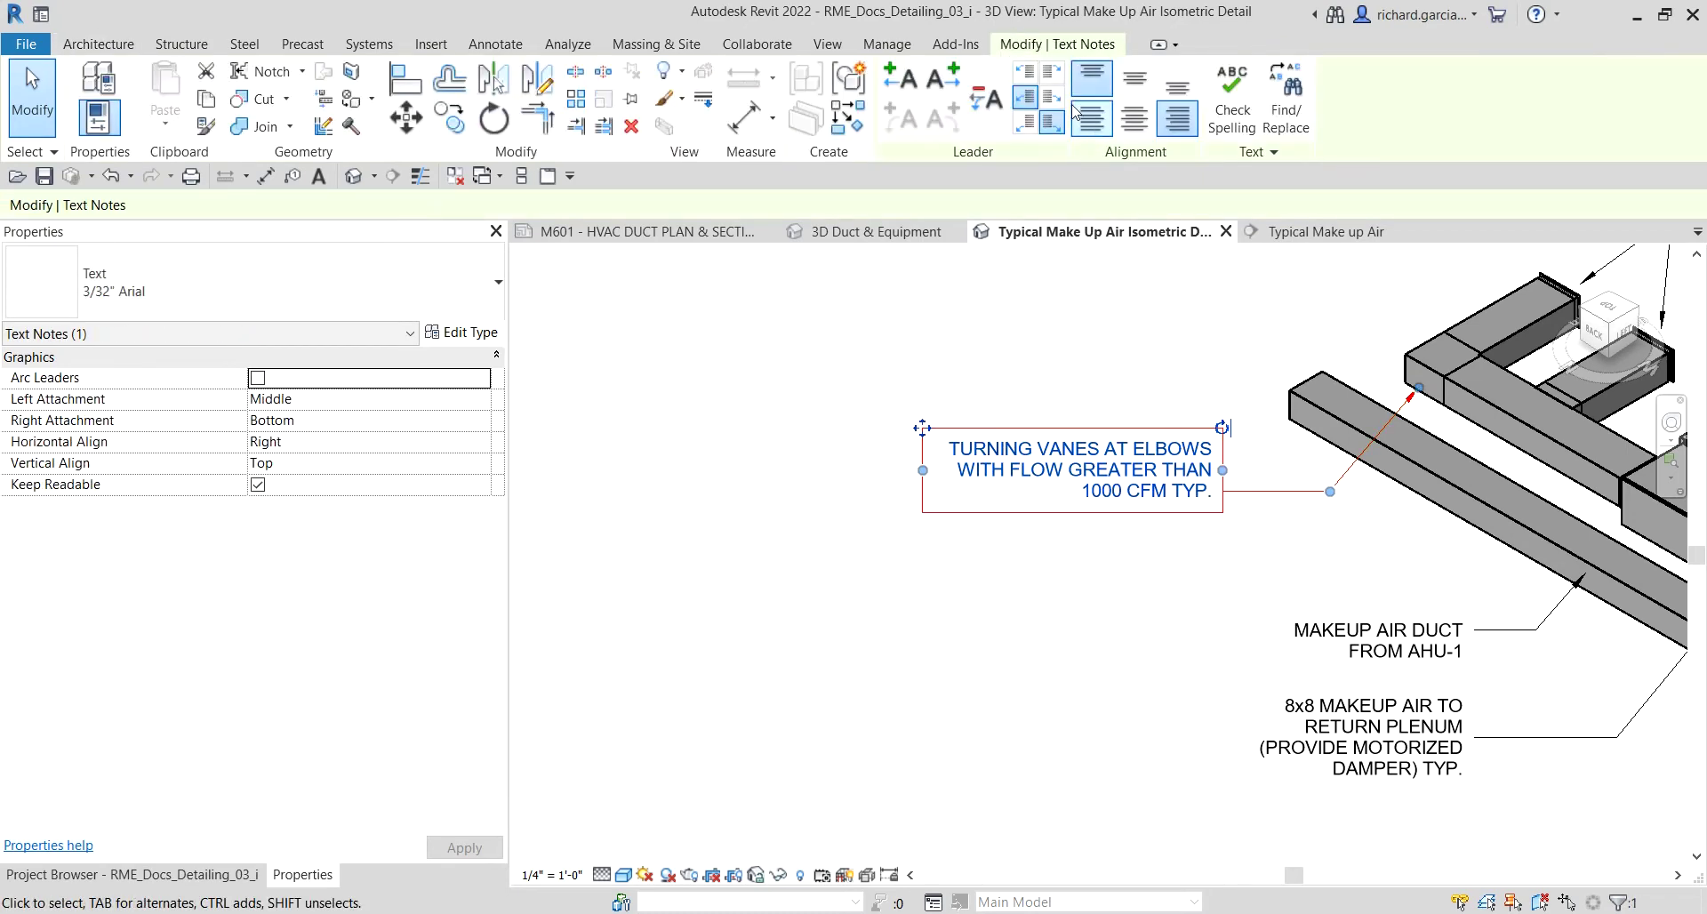
{"action": "left_click", "coordinate": [928, 589]}
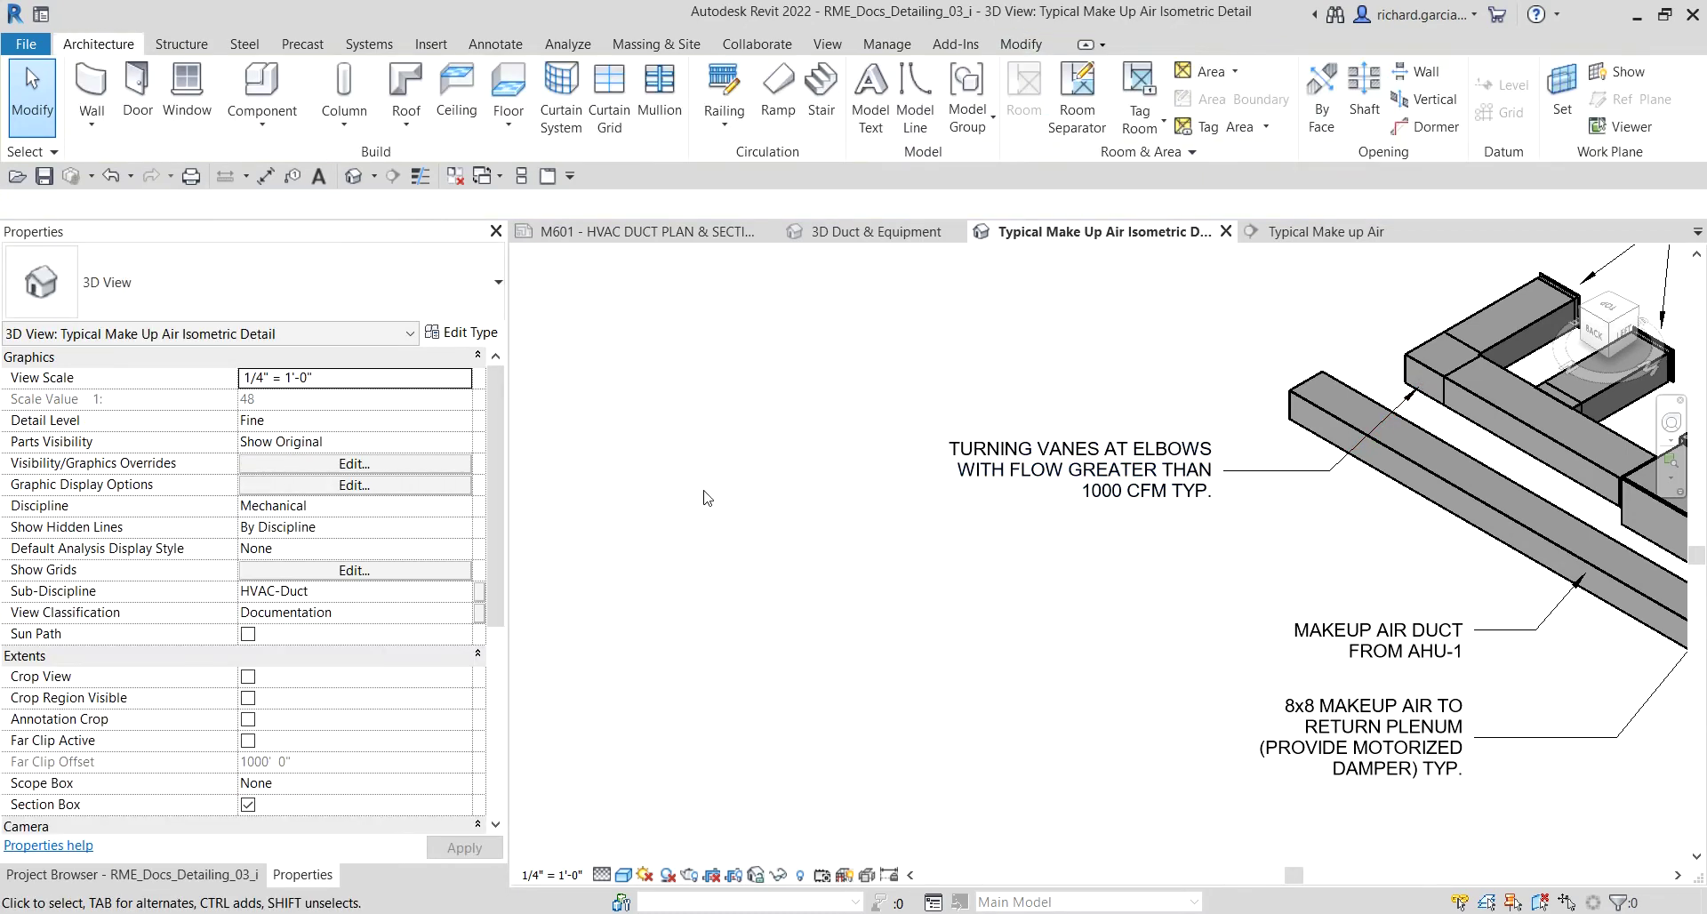
Step: Add a leader note at the main return duct near the unit reading "RETURN AIR TO RETURN PLENUM (PROVIDE VOLUME DAMPER) TYP."
{"action": "mouse_move", "coordinate": [1027, 608]}
{"action": "middle_mouse_down"}
{"action": "mouse_move", "coordinate": [876, 561]}
{"action": "mouse_move", "coordinate": [931, 496]}
{"action": "mouse_move", "coordinate": [926, 575]}
{"action": "mouse_move", "coordinate": [1045, 214]}
{"action": "middle_mouse_up"}
{"action": "left_click", "coordinate": [318, 177]}
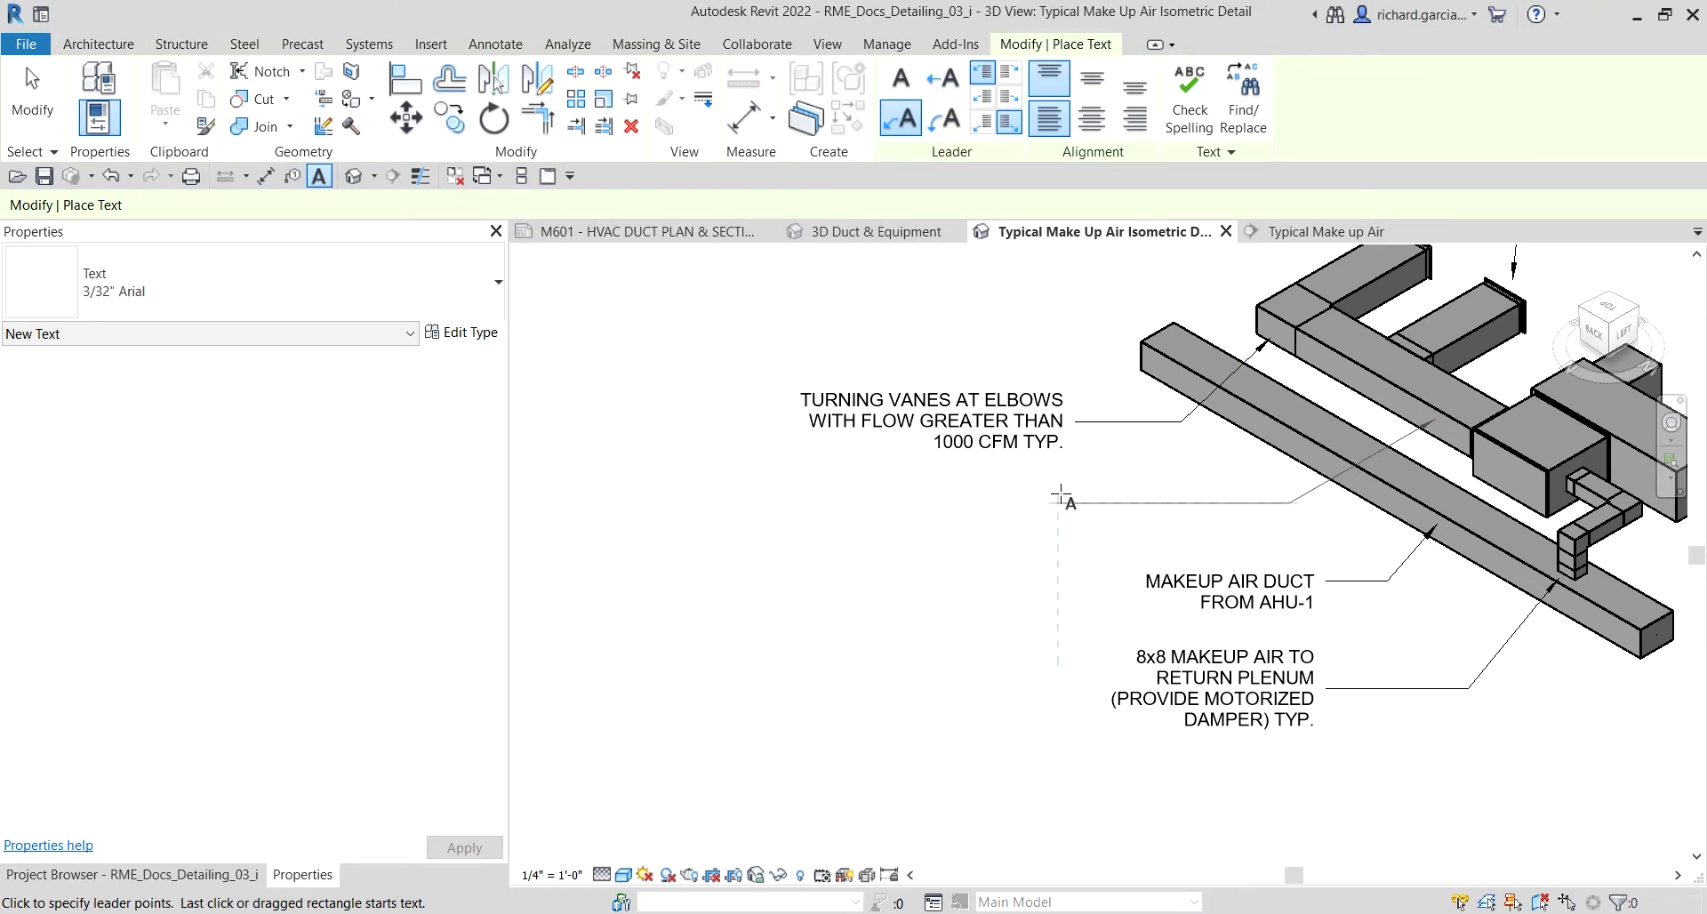
{"action": "left_click", "coordinate": [1077, 499]}
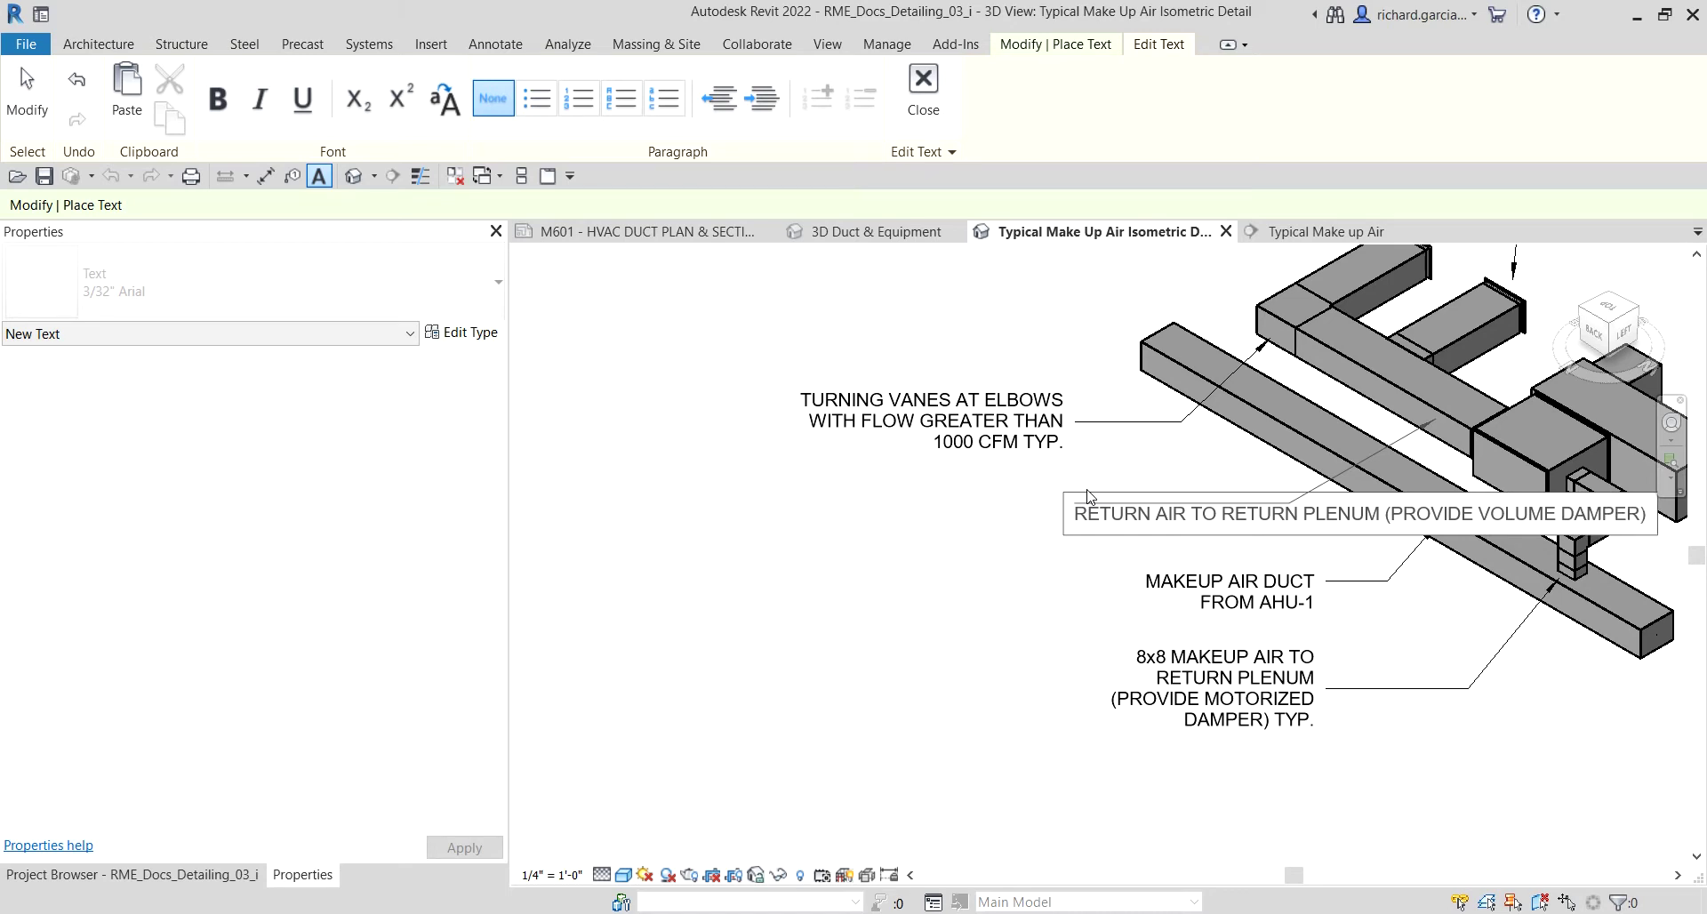
{"action": "type", "text": "."}
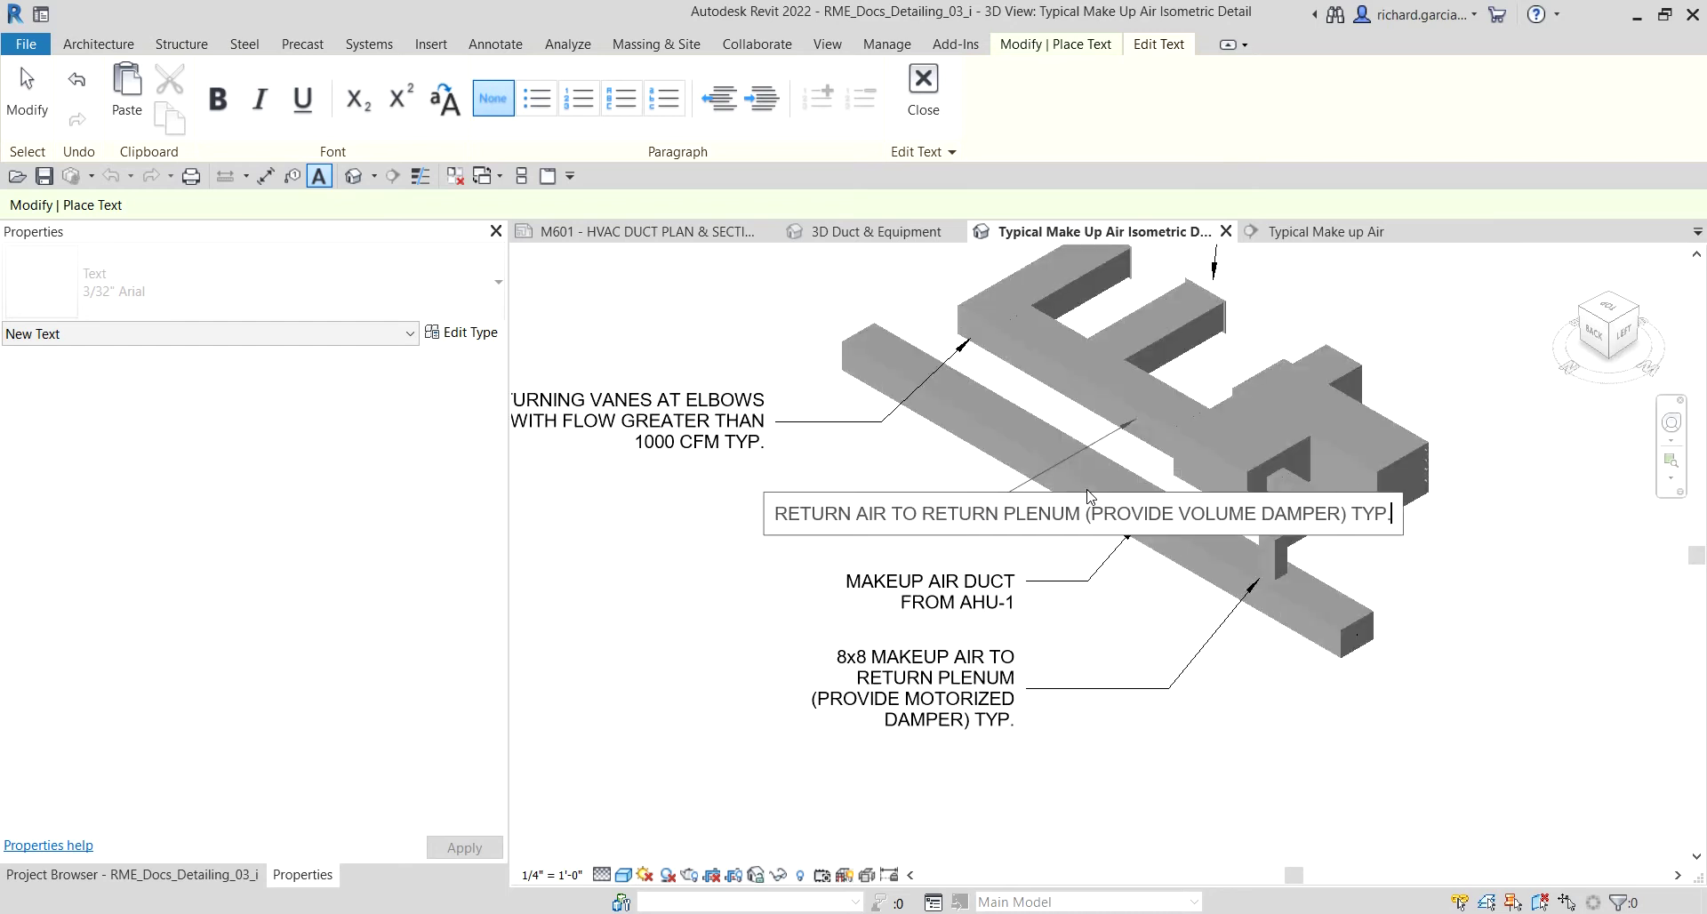
{"action": "left_click", "coordinate": [1251, 647]}
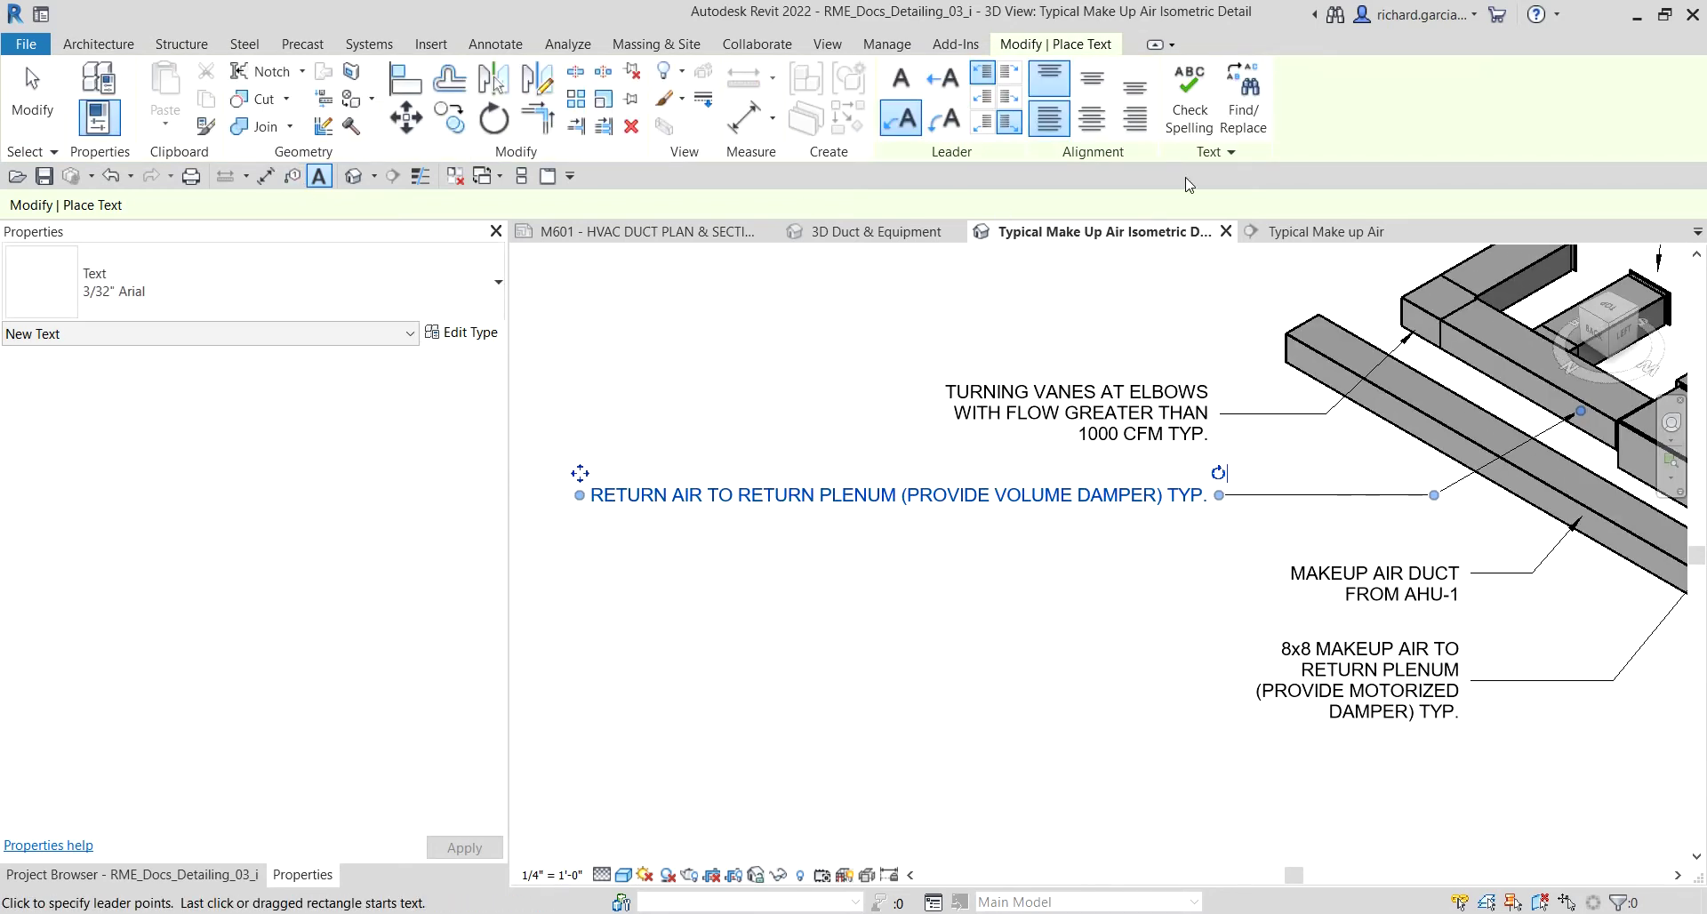
Step: Right-align the "RETURN AIR TO RETURN PLENUM" note and narrow it to wrap onto three lines
{"action": "left_click", "coordinate": [1152, 120]}
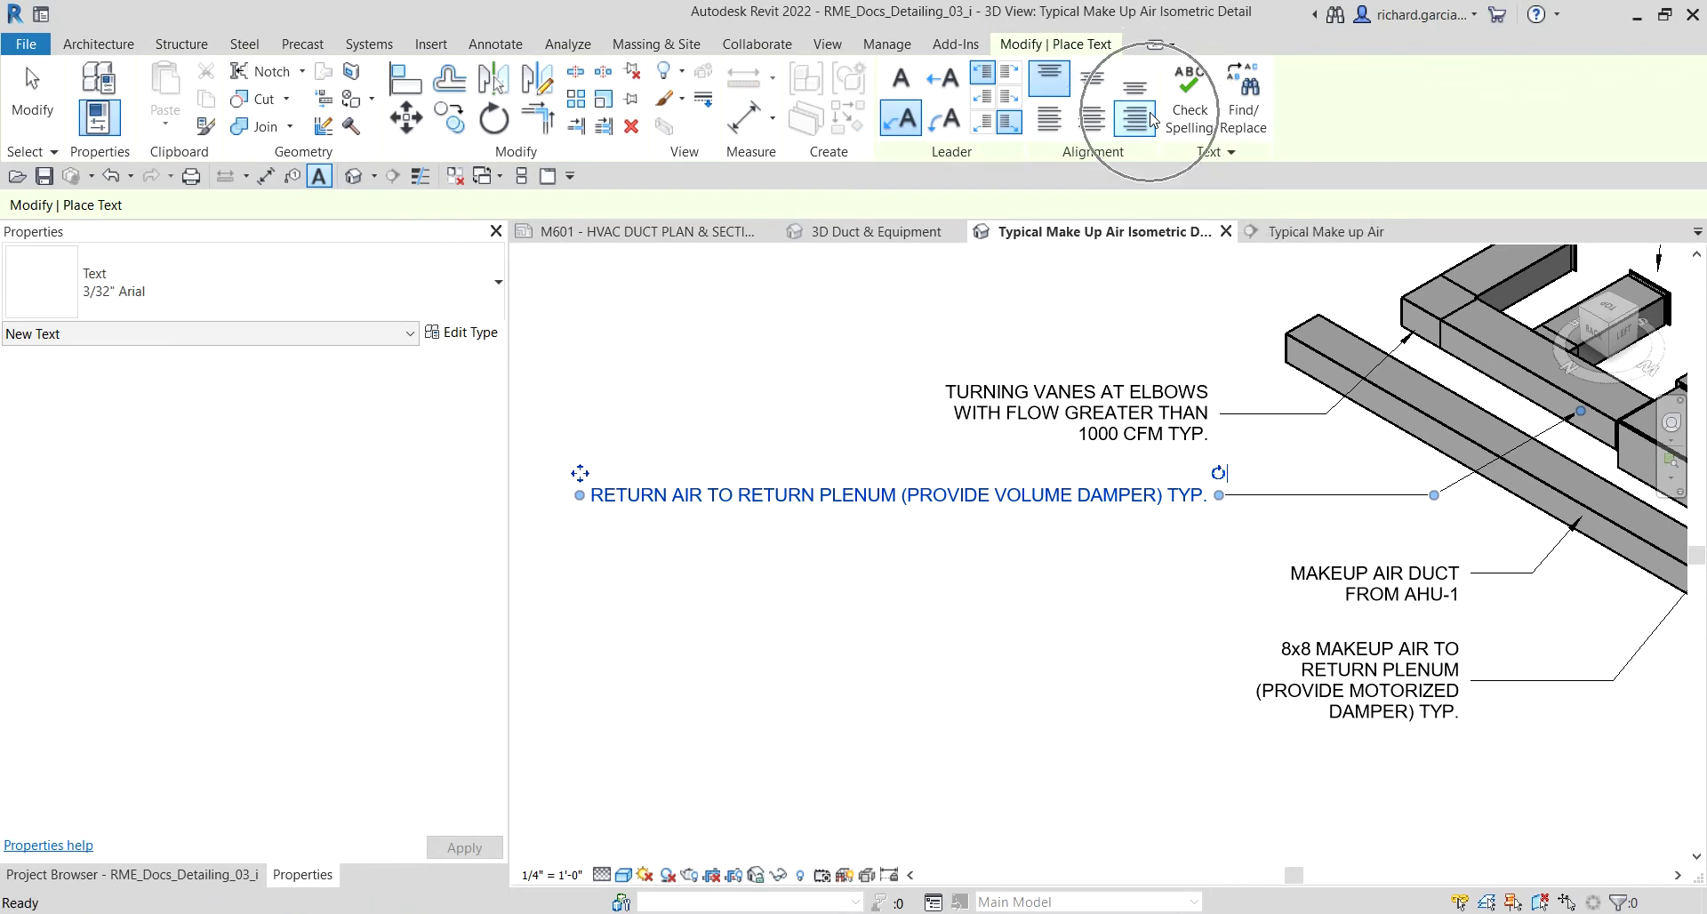
{"action": "left_click", "coordinate": [32, 93]}
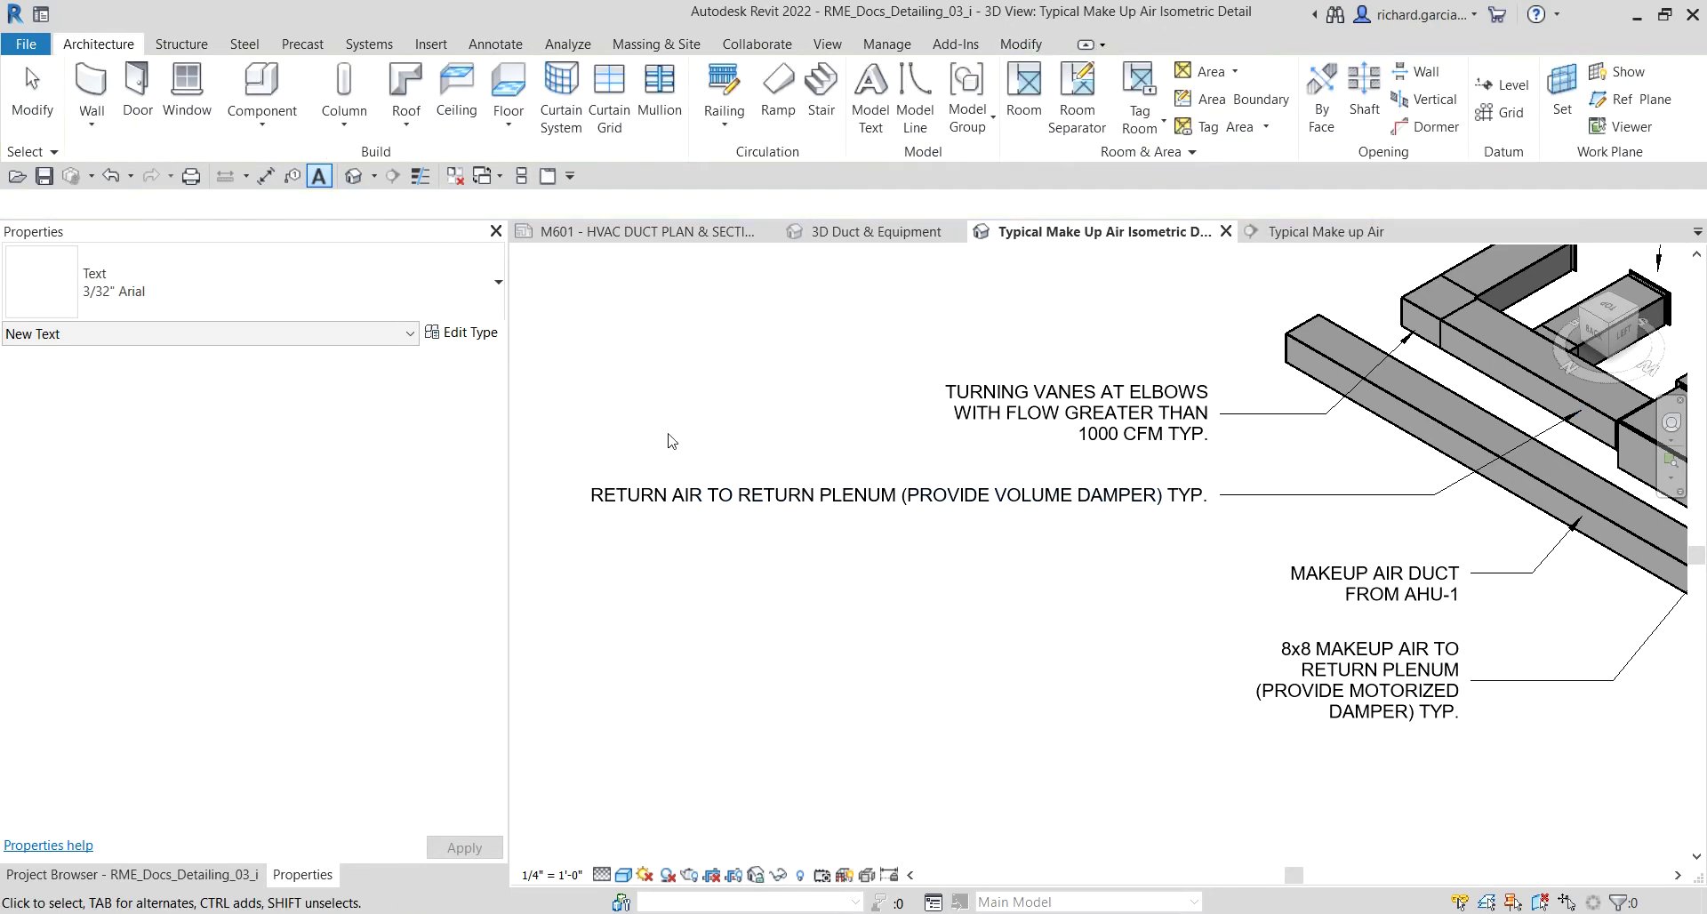
{"action": "left_click", "coordinate": [703, 506]}
{"action": "left_click_drag", "start_coordinate": [580, 495], "coordinate": [974, 495]}
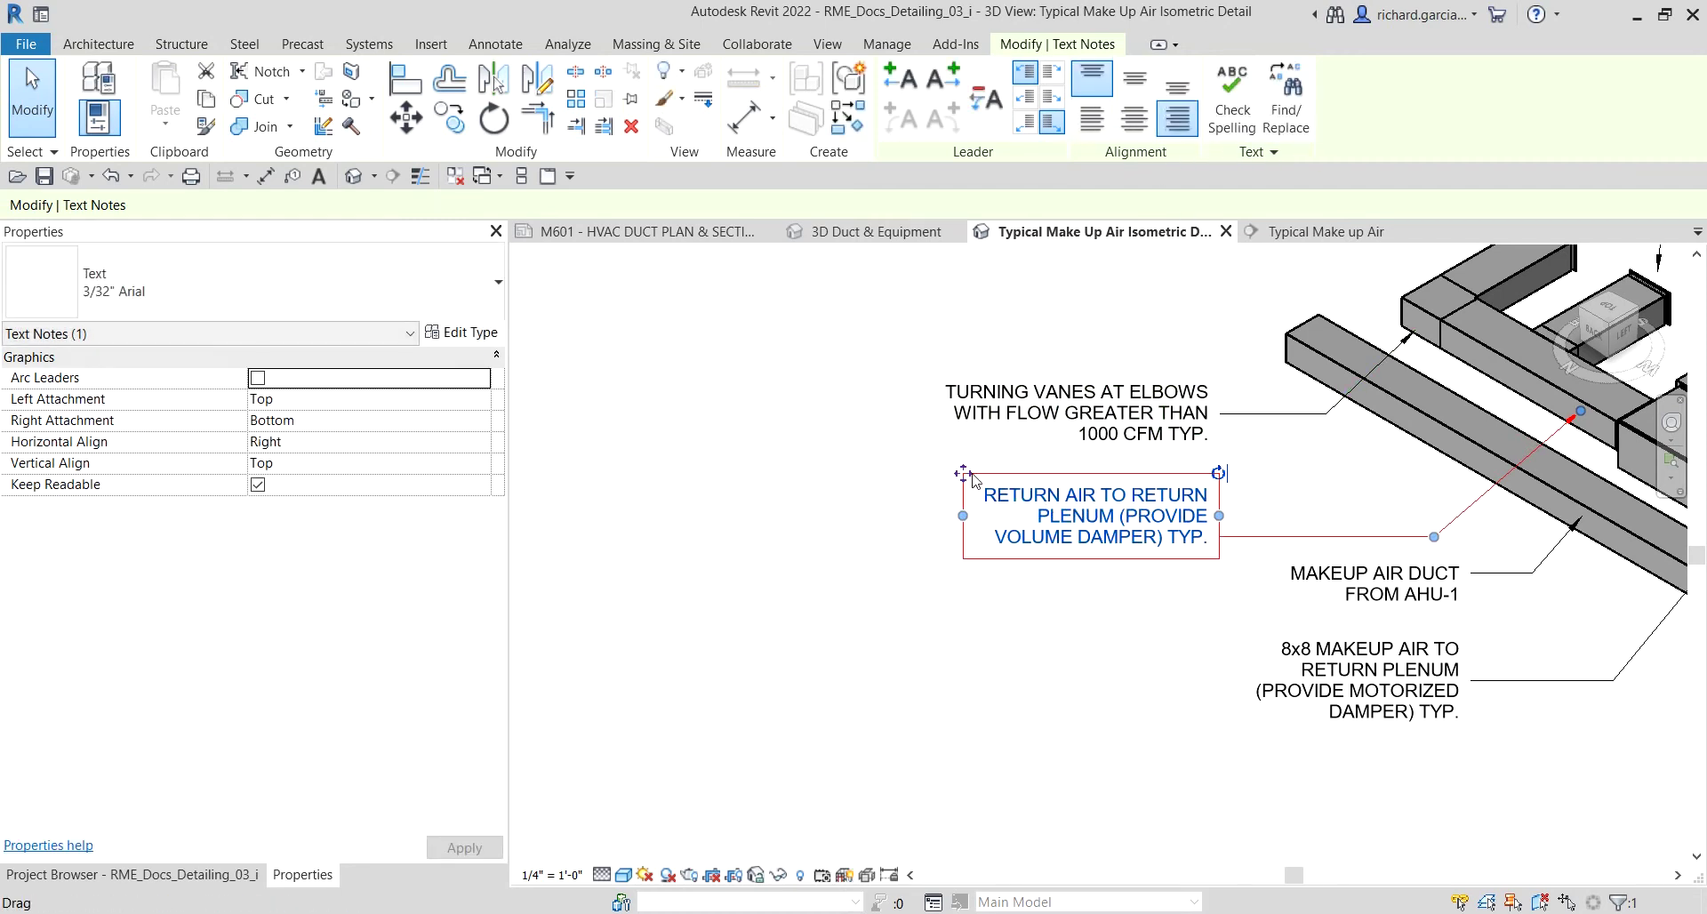
Step: Set the "RETURN AIR TO RETURN PLENUM" note's right leader attachment to middle and move the note slightly up
{"action": "left_click", "coordinate": [1053, 97]}
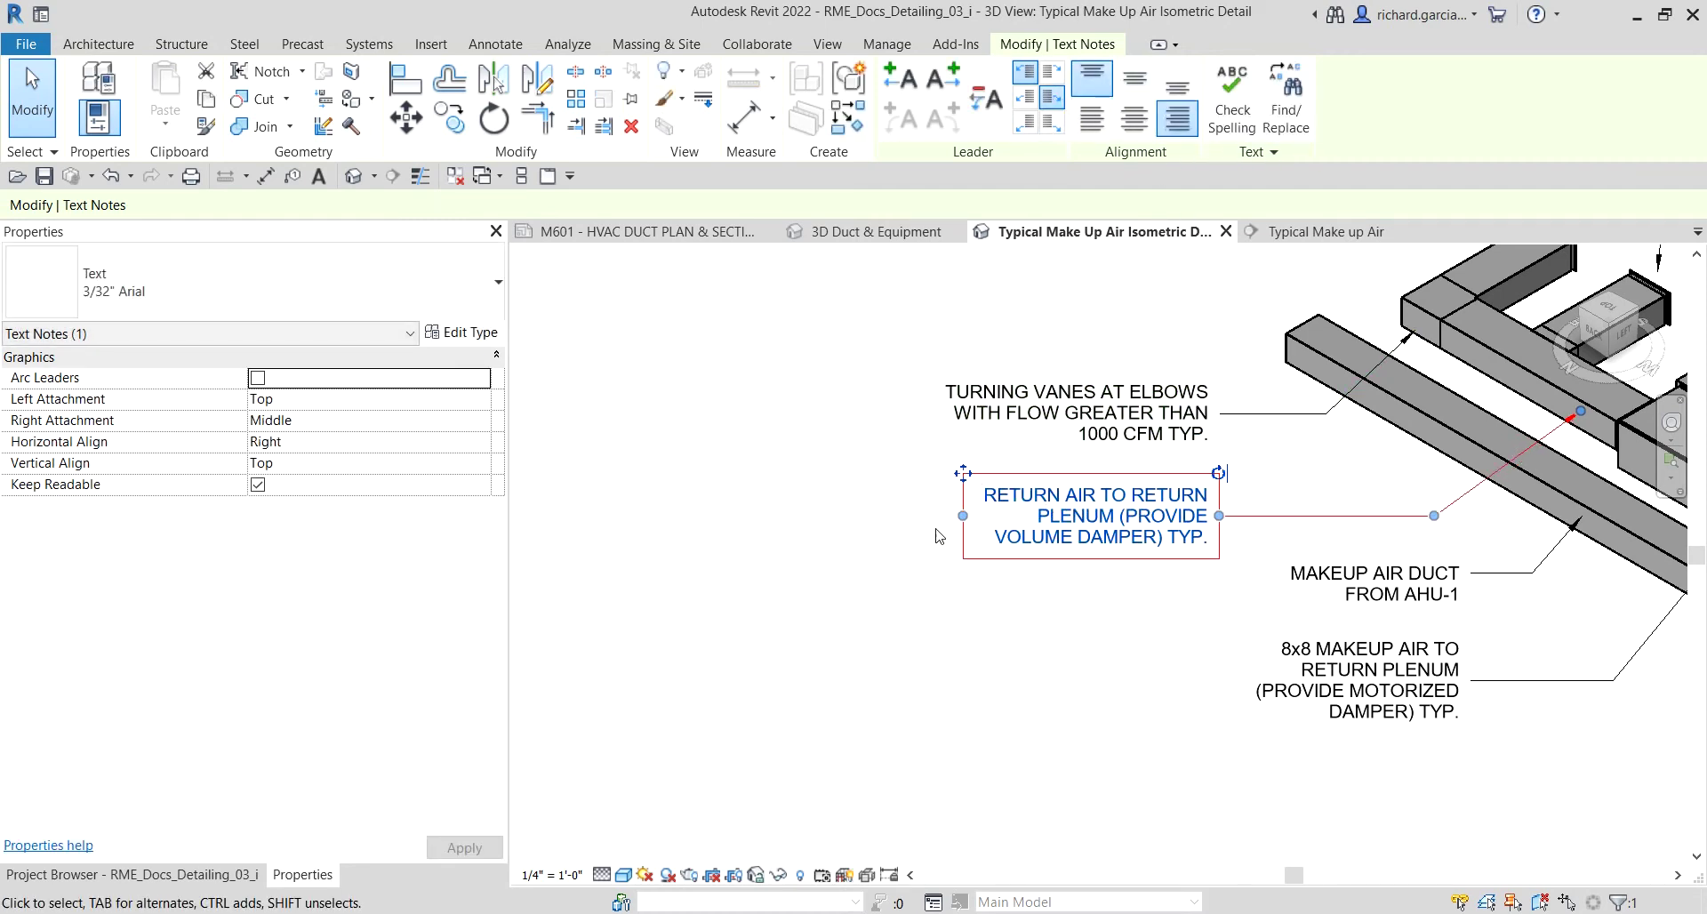
{"action": "left_click_drag", "start_coordinate": [963, 472], "coordinate": [963, 453]}
{"action": "left_click", "coordinate": [1088, 756]}
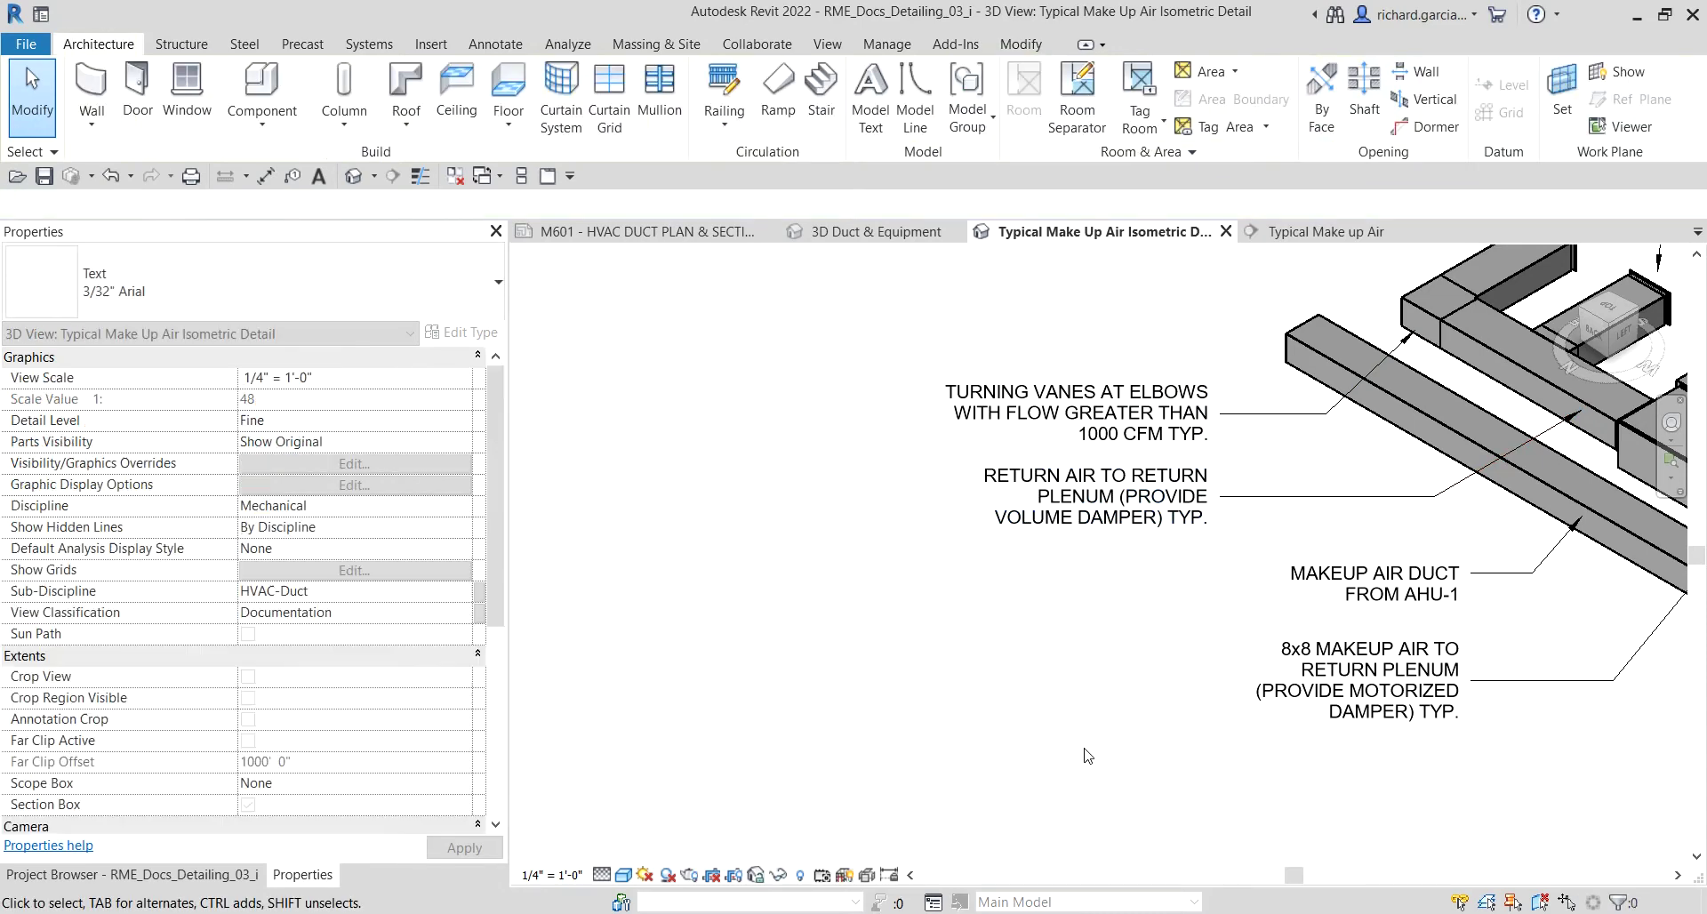
Step: Move the "MAKEUP AIR DUCT FROM AHU-1" note left so its right edge lines up with the notes above
{"action": "middle_click_drag", "start_coordinate": [1365, 608], "coordinate": [1346, 523]}
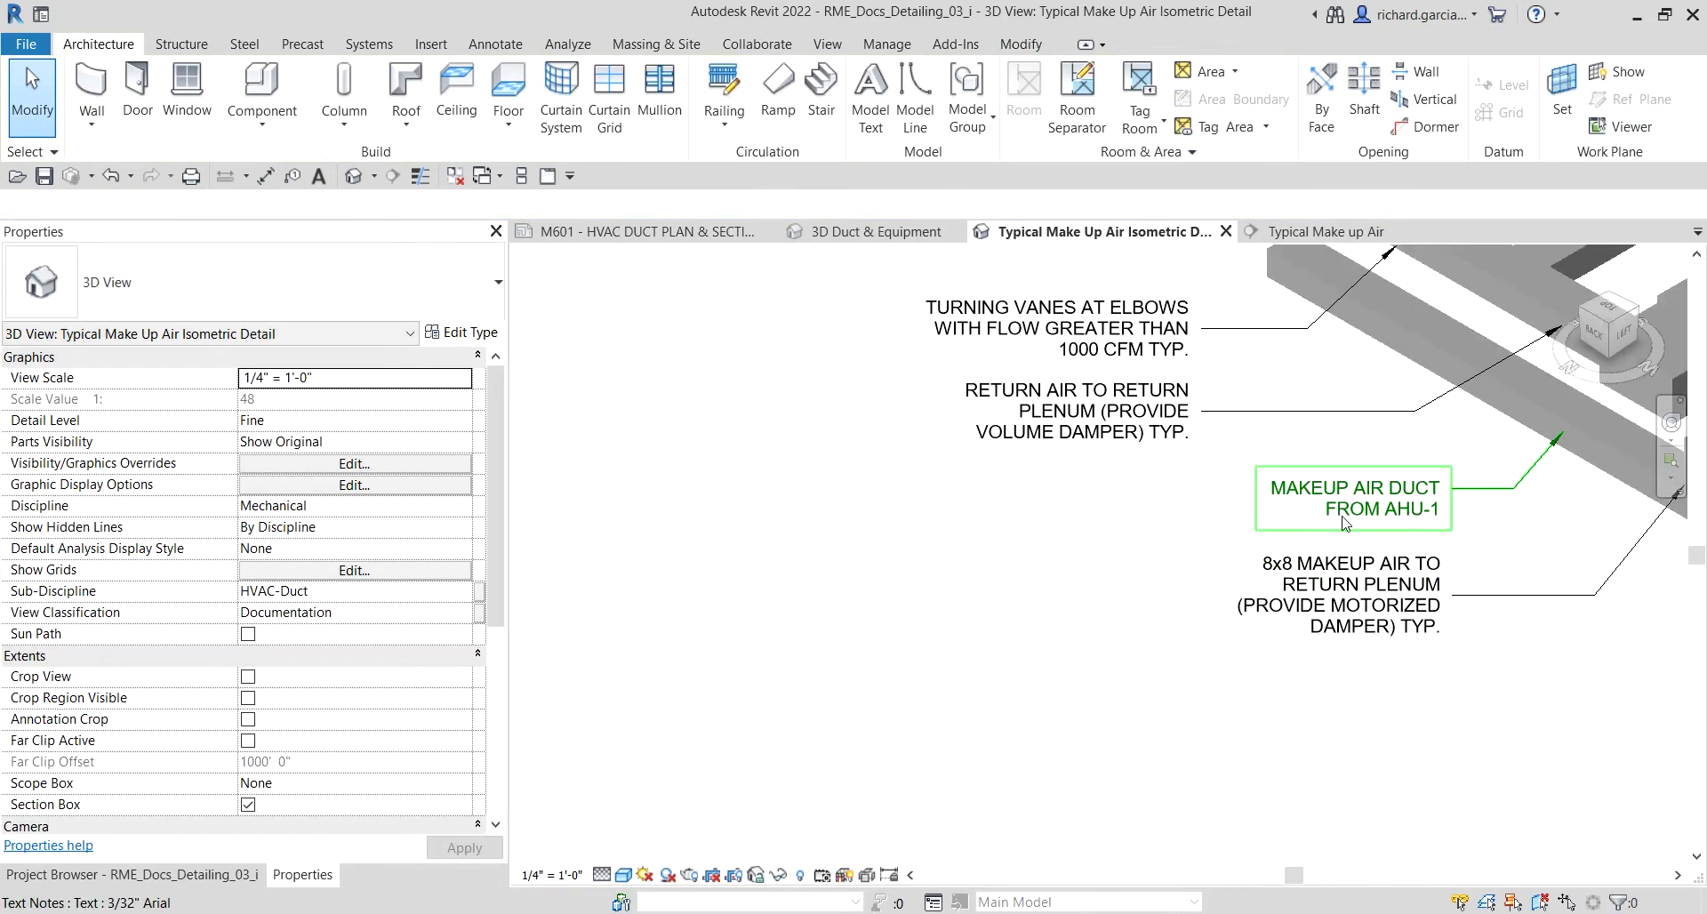
{"action": "left_click", "coordinate": [1345, 523]}
{"action": "left_click_drag", "start_coordinate": [1253, 467], "coordinate": [1000, 469], "text": "ctrl"}
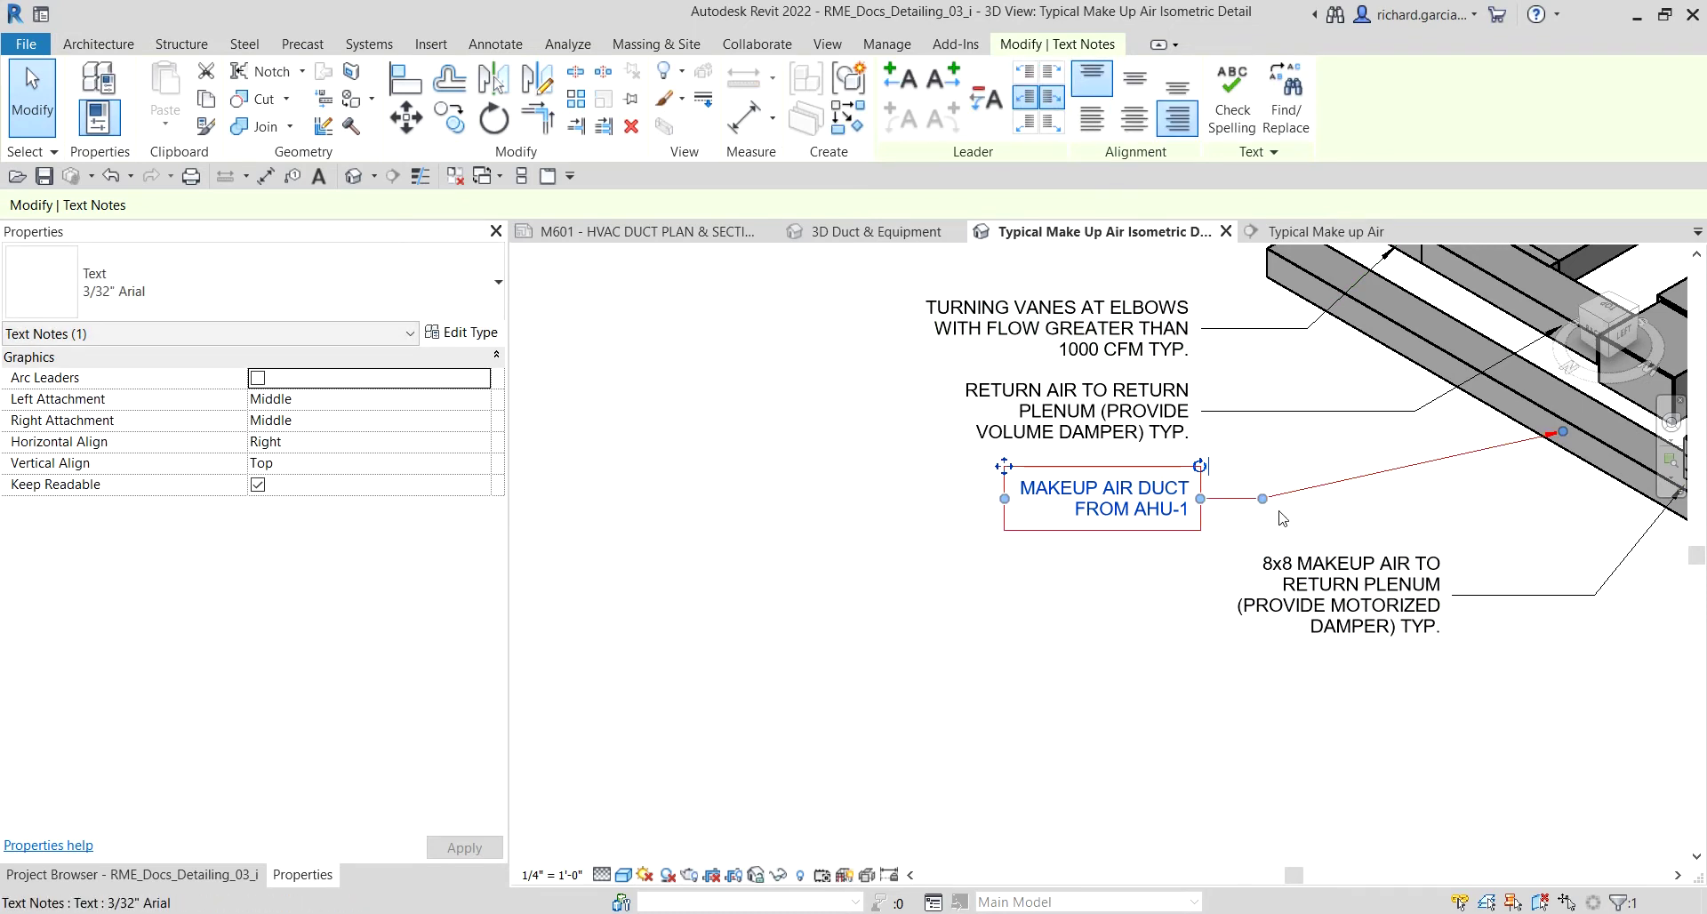
Step: Move the "8x8 MAKEUP AIR TO RETURN PLENUM" note left in line with the other notes and shift its leader elbow right
{"action": "left_click", "coordinate": [1316, 587]}
{"action": "left_click_drag", "start_coordinate": [1184, 542], "coordinate": [932, 546]}
{"action": "left_click_drag", "start_coordinate": [1346, 596], "coordinate": [1494, 596]}
{"action": "key", "text": "Escape"}
{"action": "scroll", "coordinate": [1368, 523], "scroll_direction": "down", "scroll_amount": 2}
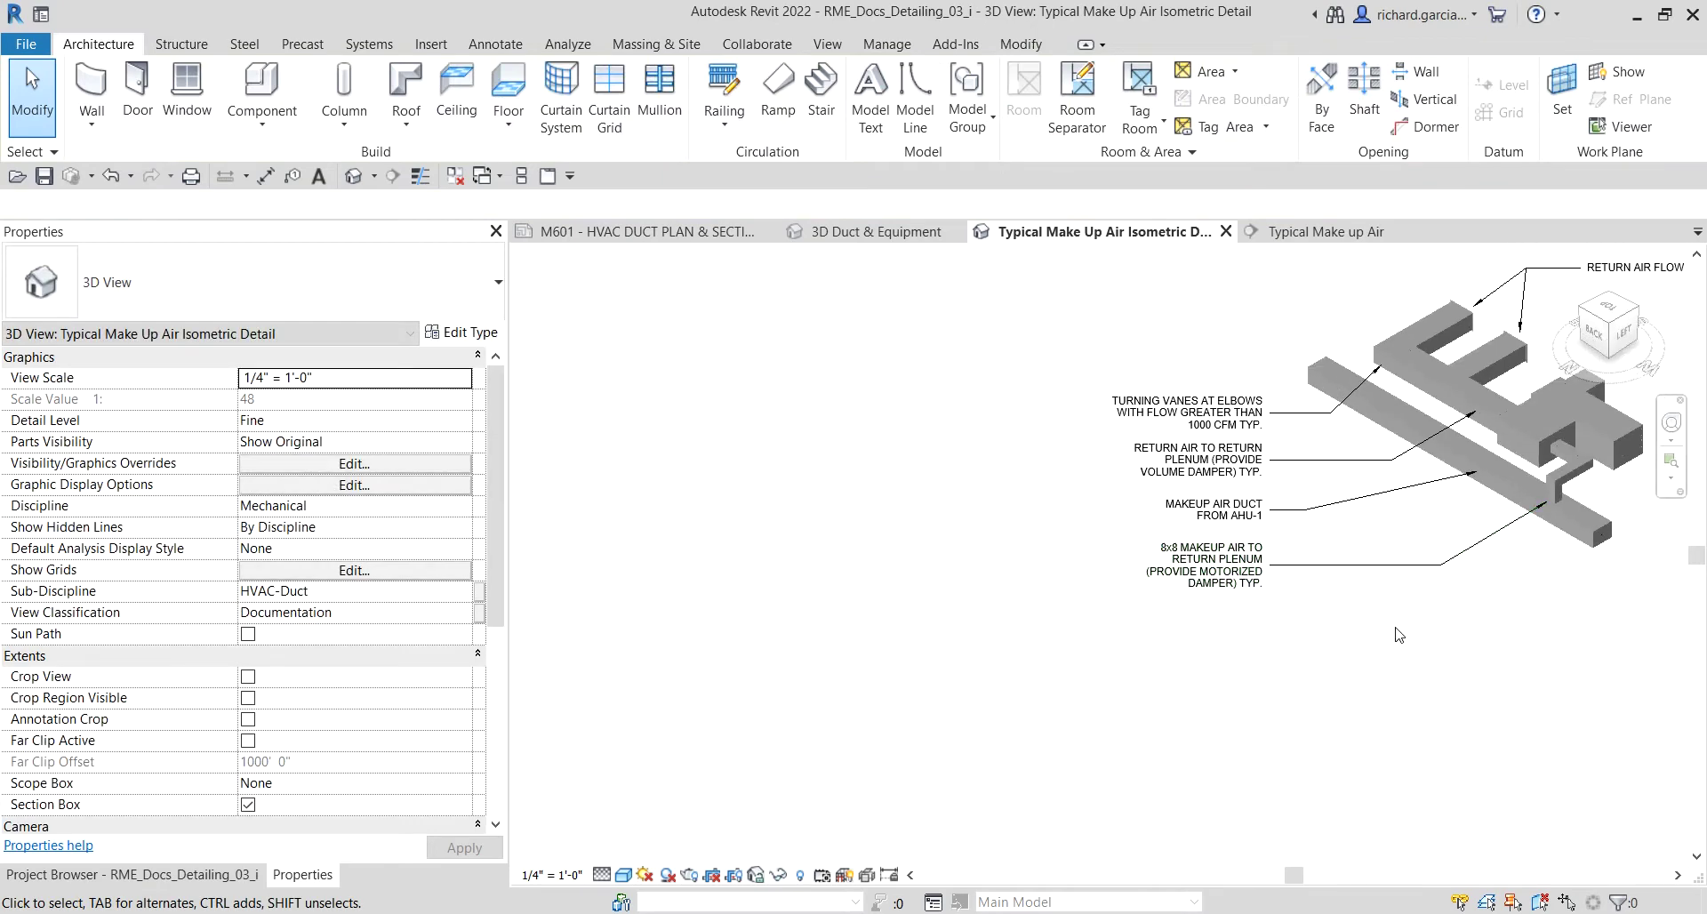
Step: Move the "8x8 MAKEUP AIR" and "MAKEUP AIR DUCT FROM AHU-1" notes down, leaving a gap below the "RETURN AIR TO RETURN PLENUM" note
{"action": "scroll", "coordinate": [1321, 569], "scroll_direction": "up", "scroll_amount": 2}
{"action": "left_click", "coordinate": [1326, 570]}
{"action": "left_click_drag", "start_coordinate": [1017, 525], "coordinate": [1016, 618]}
{"action": "left_click", "coordinate": [1153, 488]}
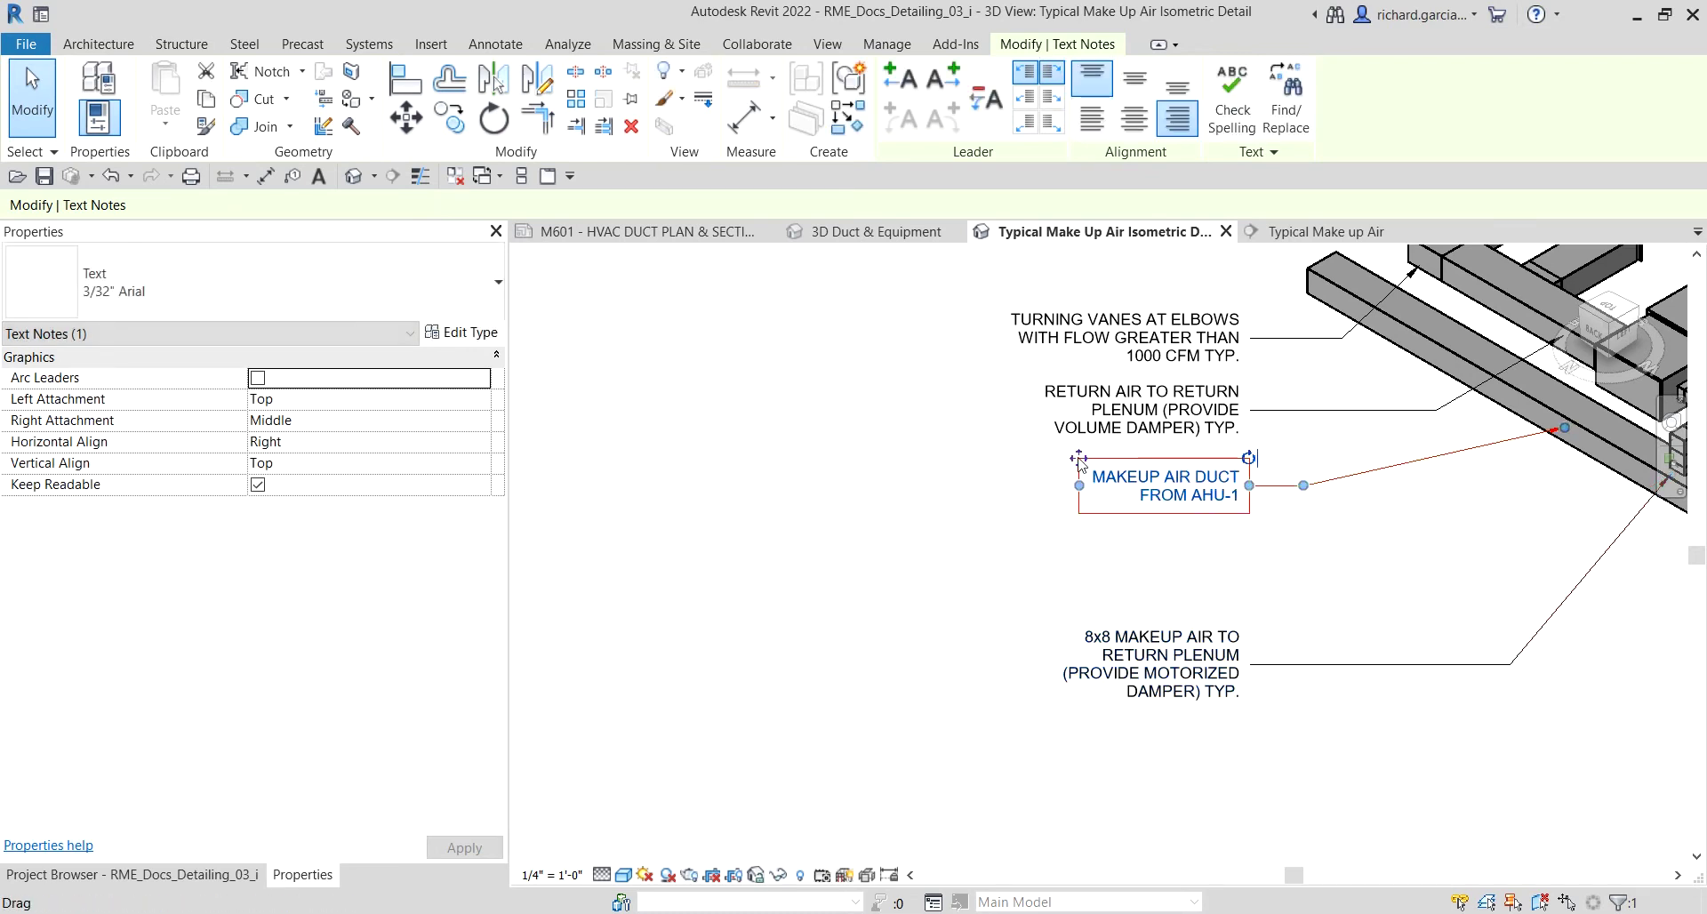
{"action": "left_click_drag", "start_coordinate": [1079, 458], "coordinate": [1067, 568], "text": "ctrl"}
Step: Shift the leader elbows of the "MAKEUP AIR DUCT", "8x8 MAKEUP AIR" and "RETURN AIR TO RETURN PLENUM" notes onto one vertical line
{"action": "left_click_drag", "start_coordinate": [1303, 580], "coordinate": [1389, 580]}
{"action": "left_click", "coordinate": [1526, 674]}
{"action": "left_click_drag", "start_coordinate": [1511, 667], "coordinate": [1389, 664]}
{"action": "left_click", "coordinate": [1406, 422]}
{"action": "left_click_drag", "start_coordinate": [1435, 410], "coordinate": [1388, 418]}
Step: Align the leader elbows of the three lower notes vertically with the elbow of the "TURNING VANES AT ELBOWS" note's leader
{"action": "left_click", "coordinate": [1340, 344]}
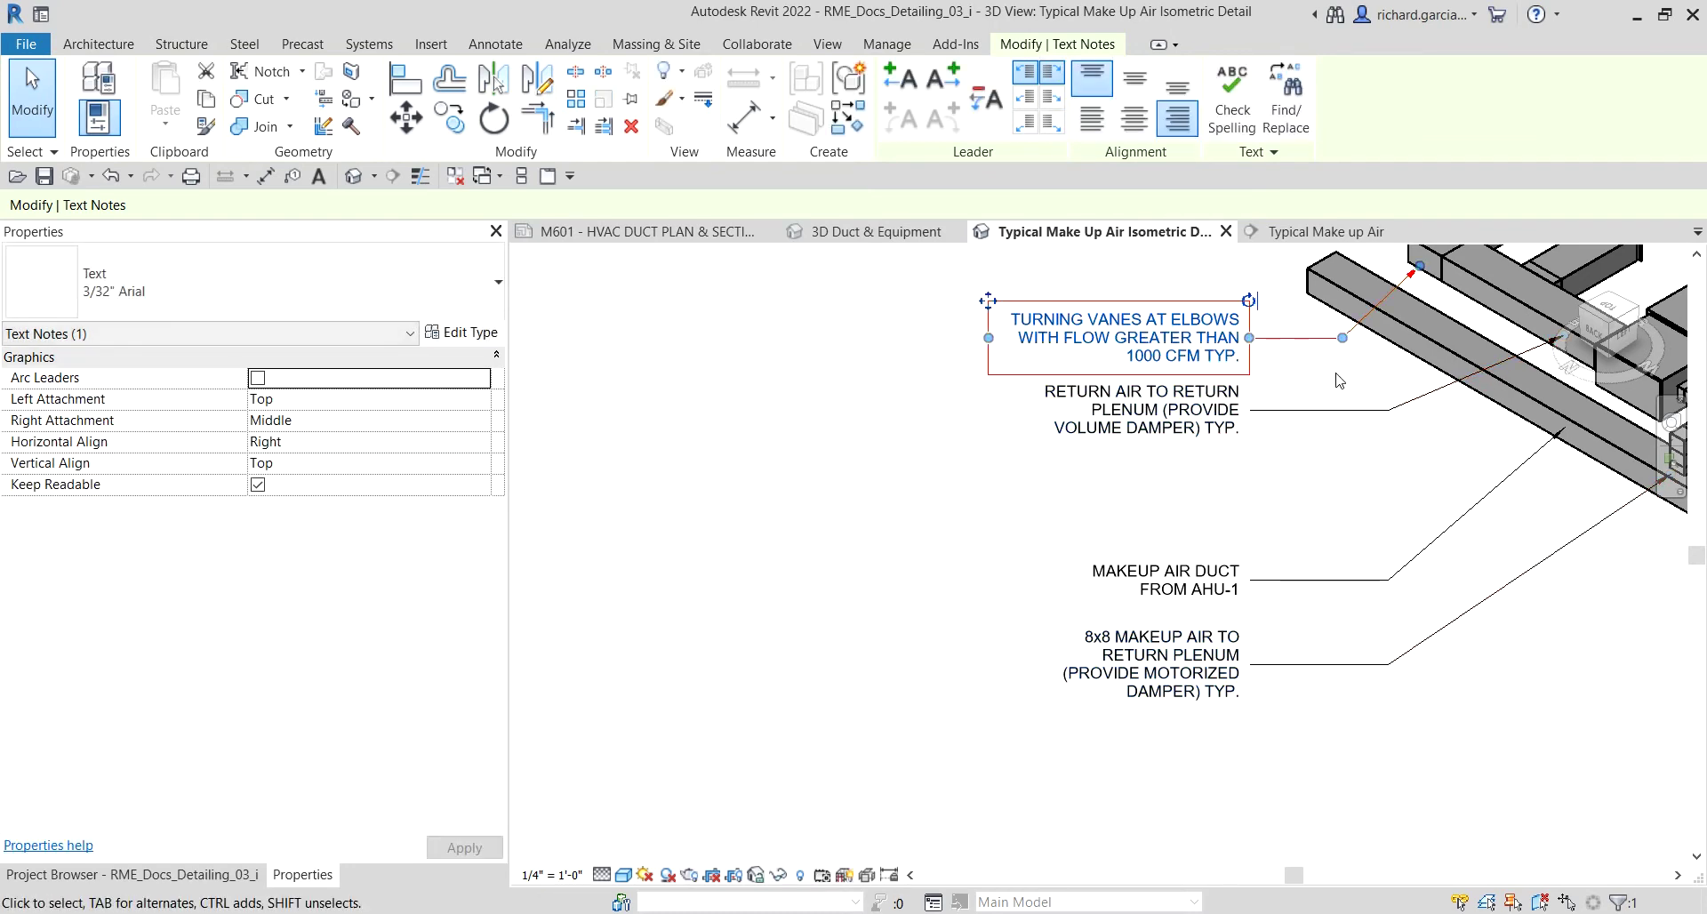
{"action": "left_click", "coordinate": [1370, 414]}
{"action": "left_click_drag", "start_coordinate": [1389, 418], "coordinate": [1344, 426]}
{"action": "left_click", "coordinate": [1370, 581]}
{"action": "left_click_drag", "start_coordinate": [1390, 584], "coordinate": [1345, 580]}
{"action": "left_click", "coordinate": [1370, 664]}
{"action": "left_click_drag", "start_coordinate": [1390, 667], "coordinate": [1343, 669]}
{"action": "key", "text": "Escape"}
Step: Copy the "MAKEUP AIR DUCT FROM AHU-1" note straight up into the gap below the "RETURN AIR TO RETURN PLENUM" note
{"action": "left_click", "coordinate": [1234, 588]}
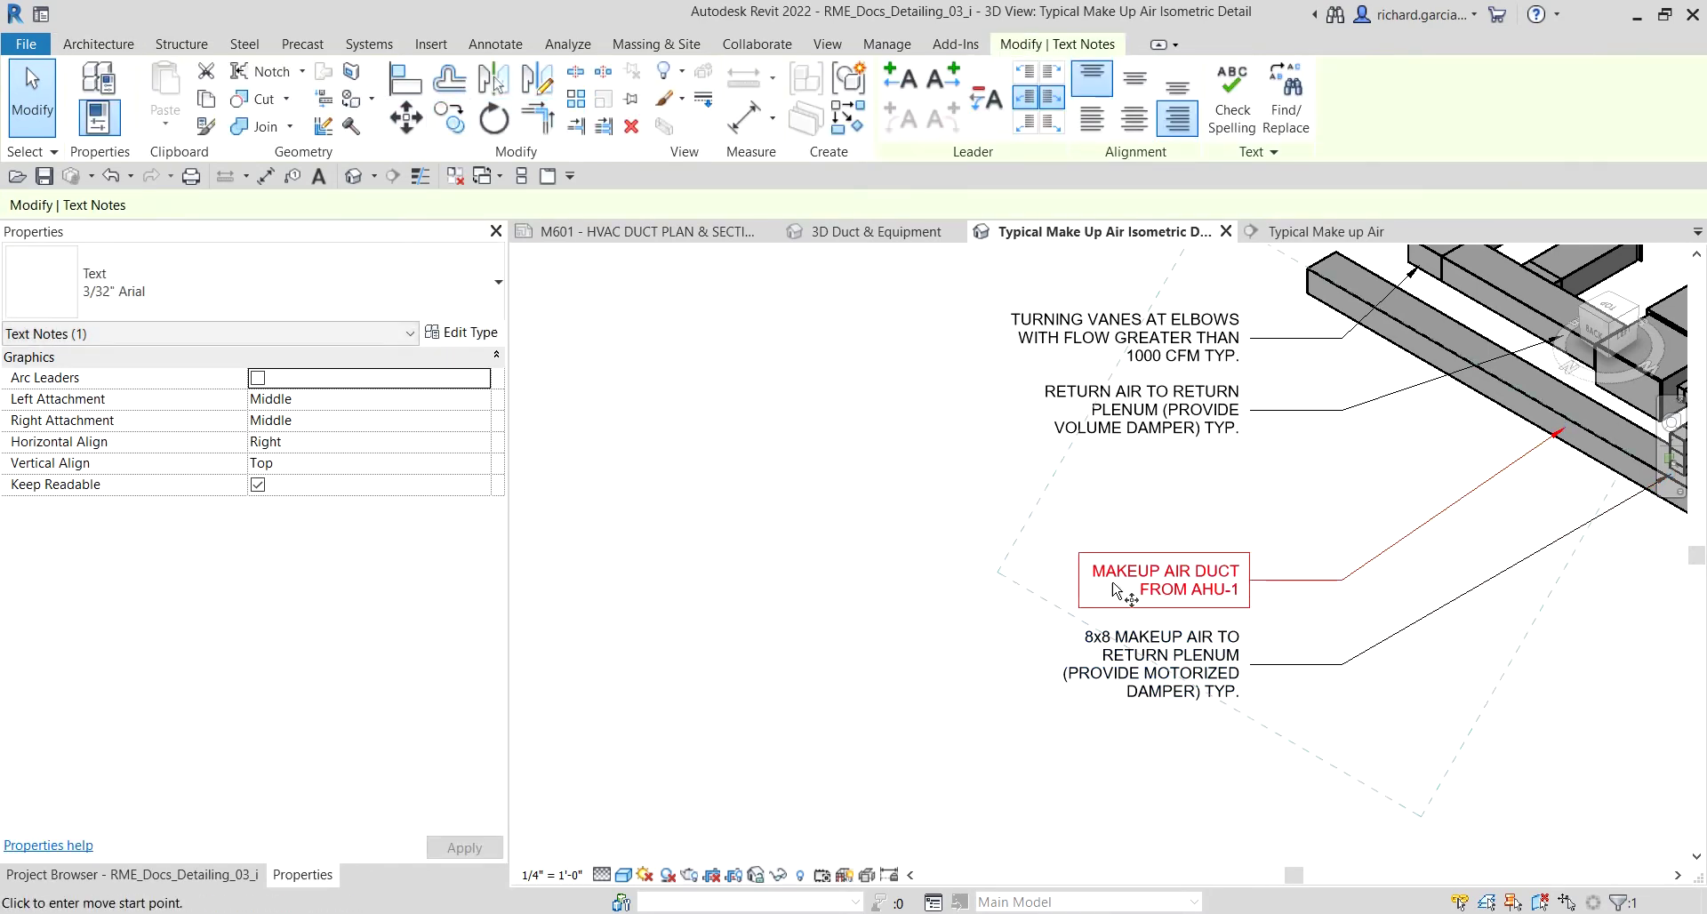
{"action": "left_click", "coordinate": [1183, 589]}
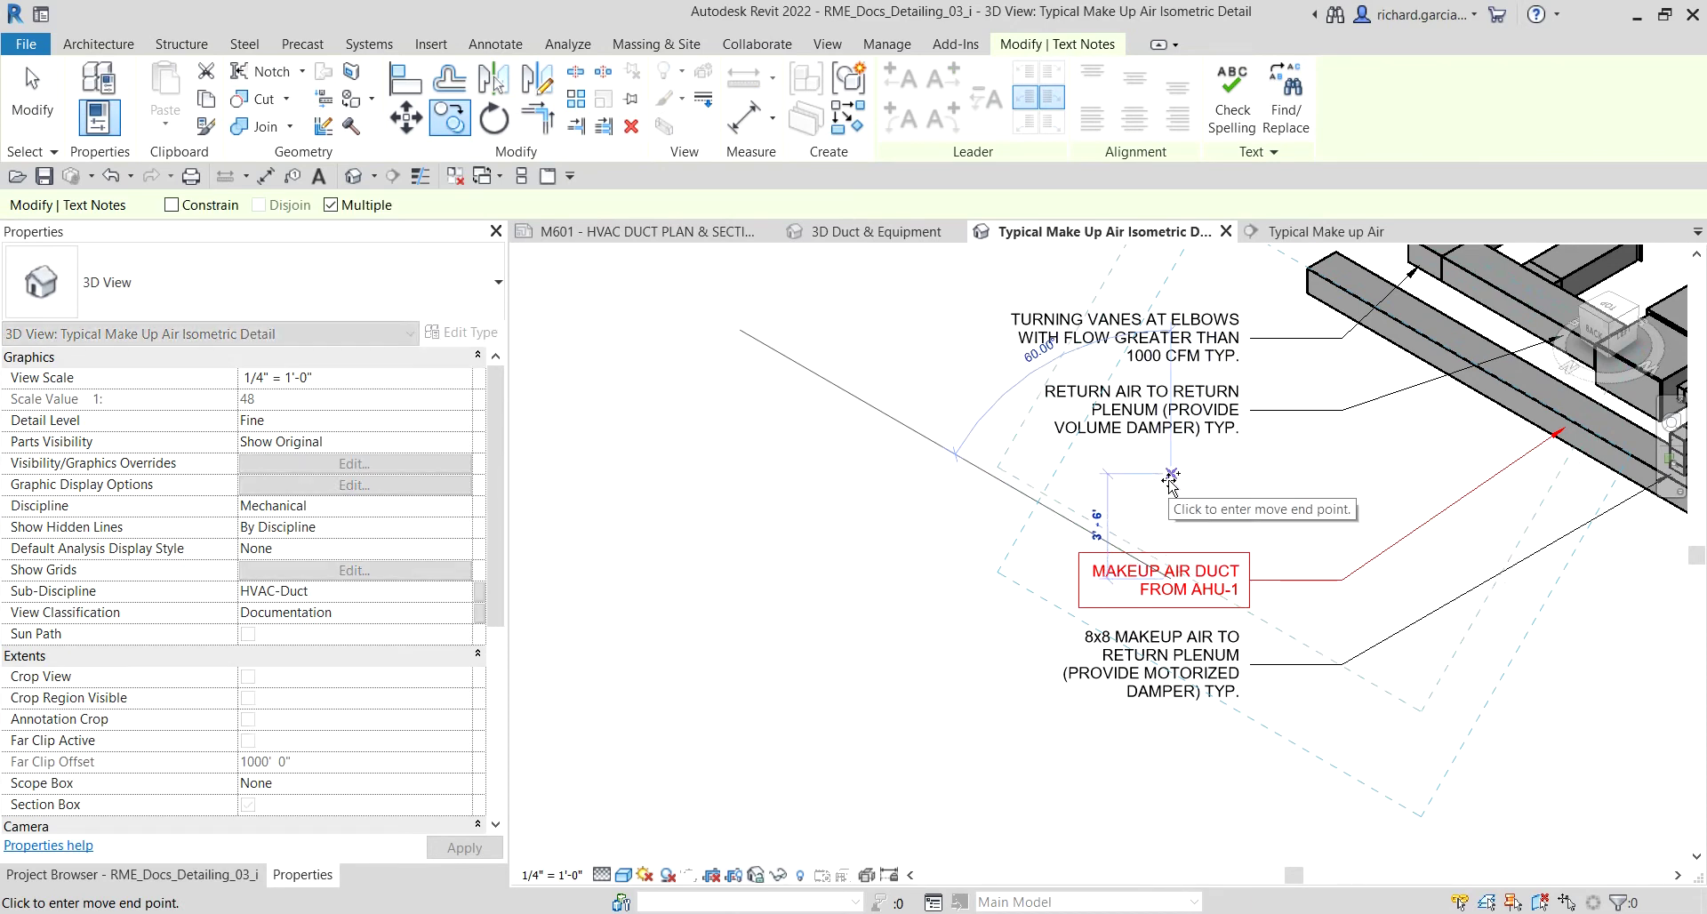
{"action": "left_click", "coordinate": [1184, 485]}
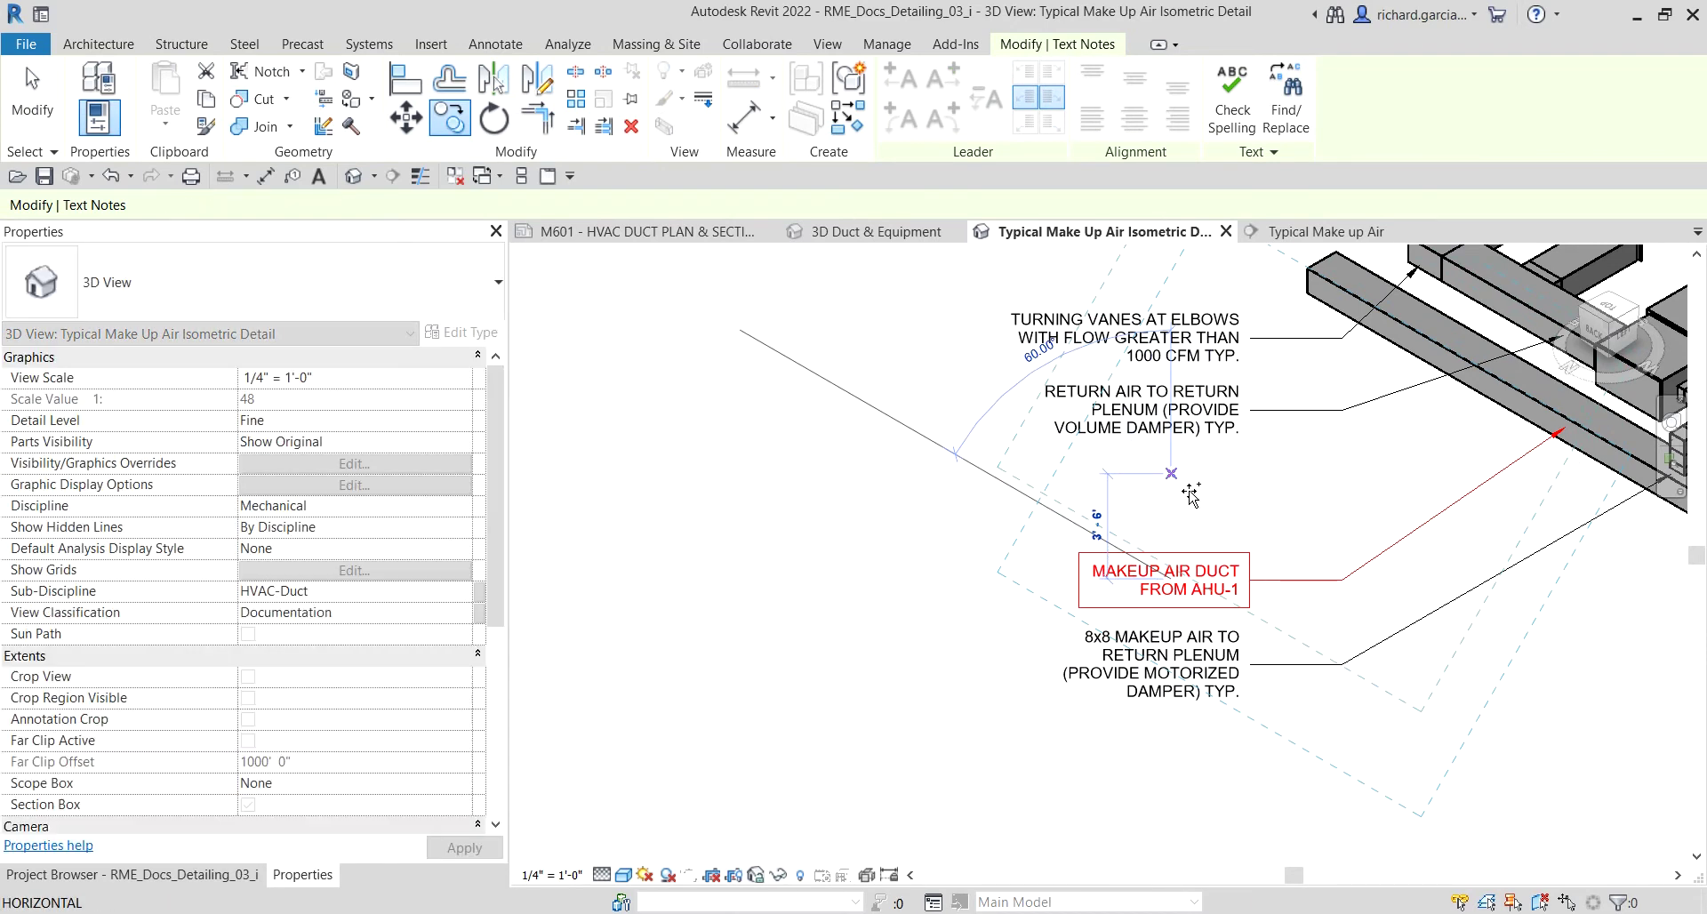
{"action": "key", "text": "Escape"}
{"action": "key", "text": "Escape"}
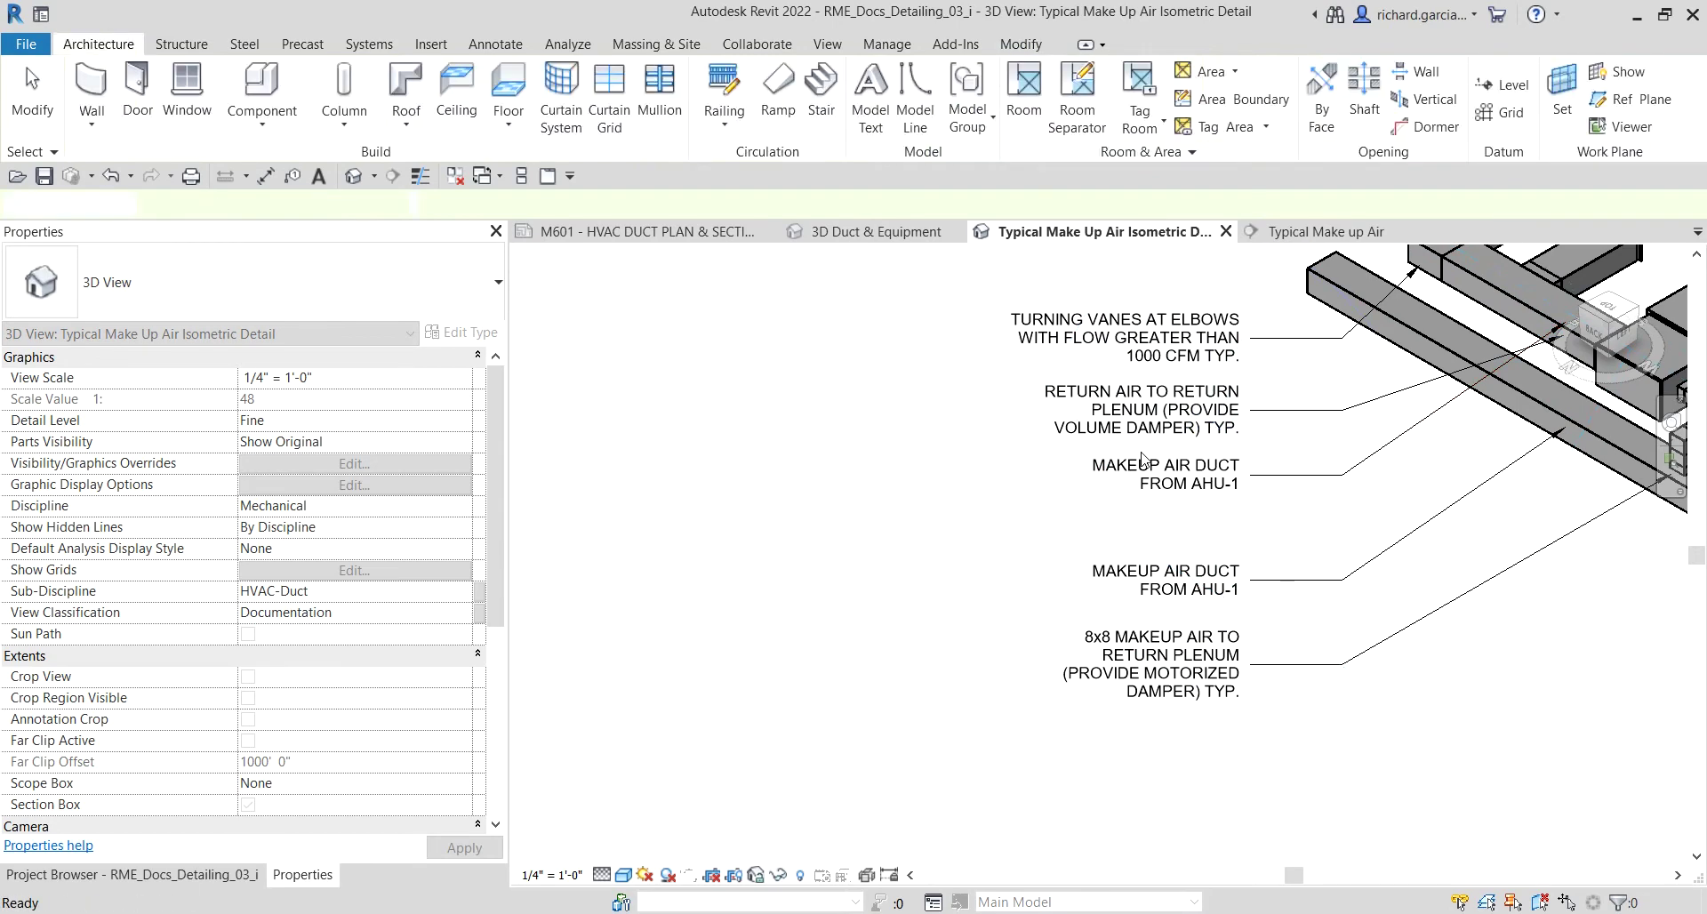
Step: Replace the text of the upper "MAKEUP AIR DUCT FROM AHU-1" note with "RETURN AIR PLENUM" and shift the note slightly down
{"action": "double_click", "coordinate": [1150, 463]}
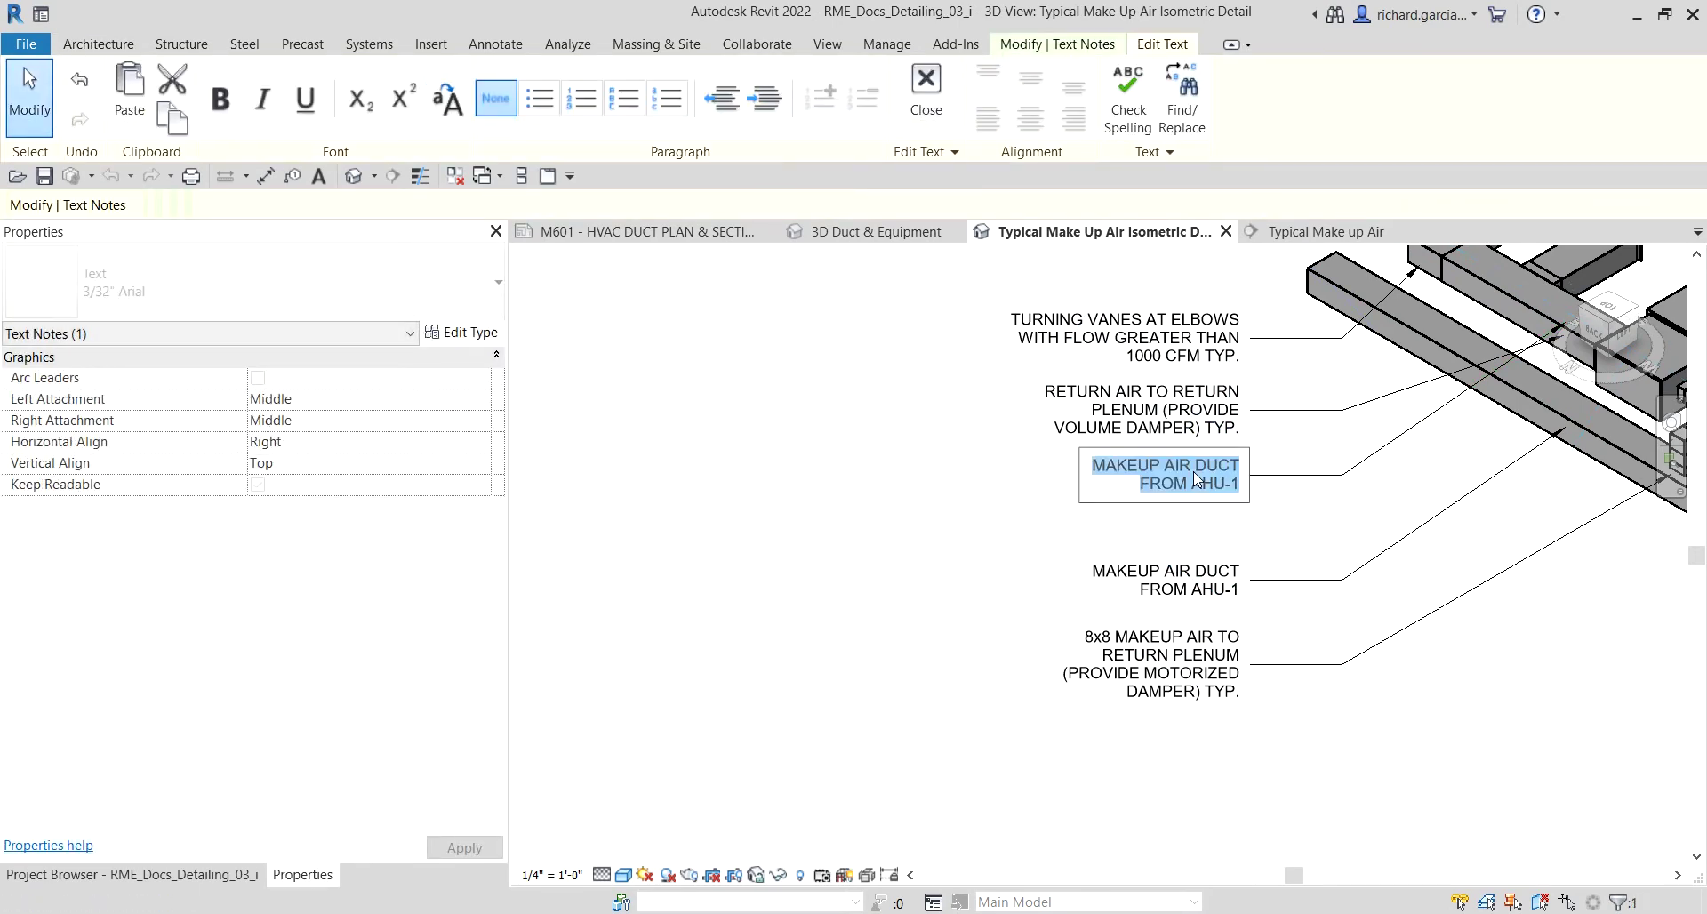
{"action": "type", "text": "RETURN"}
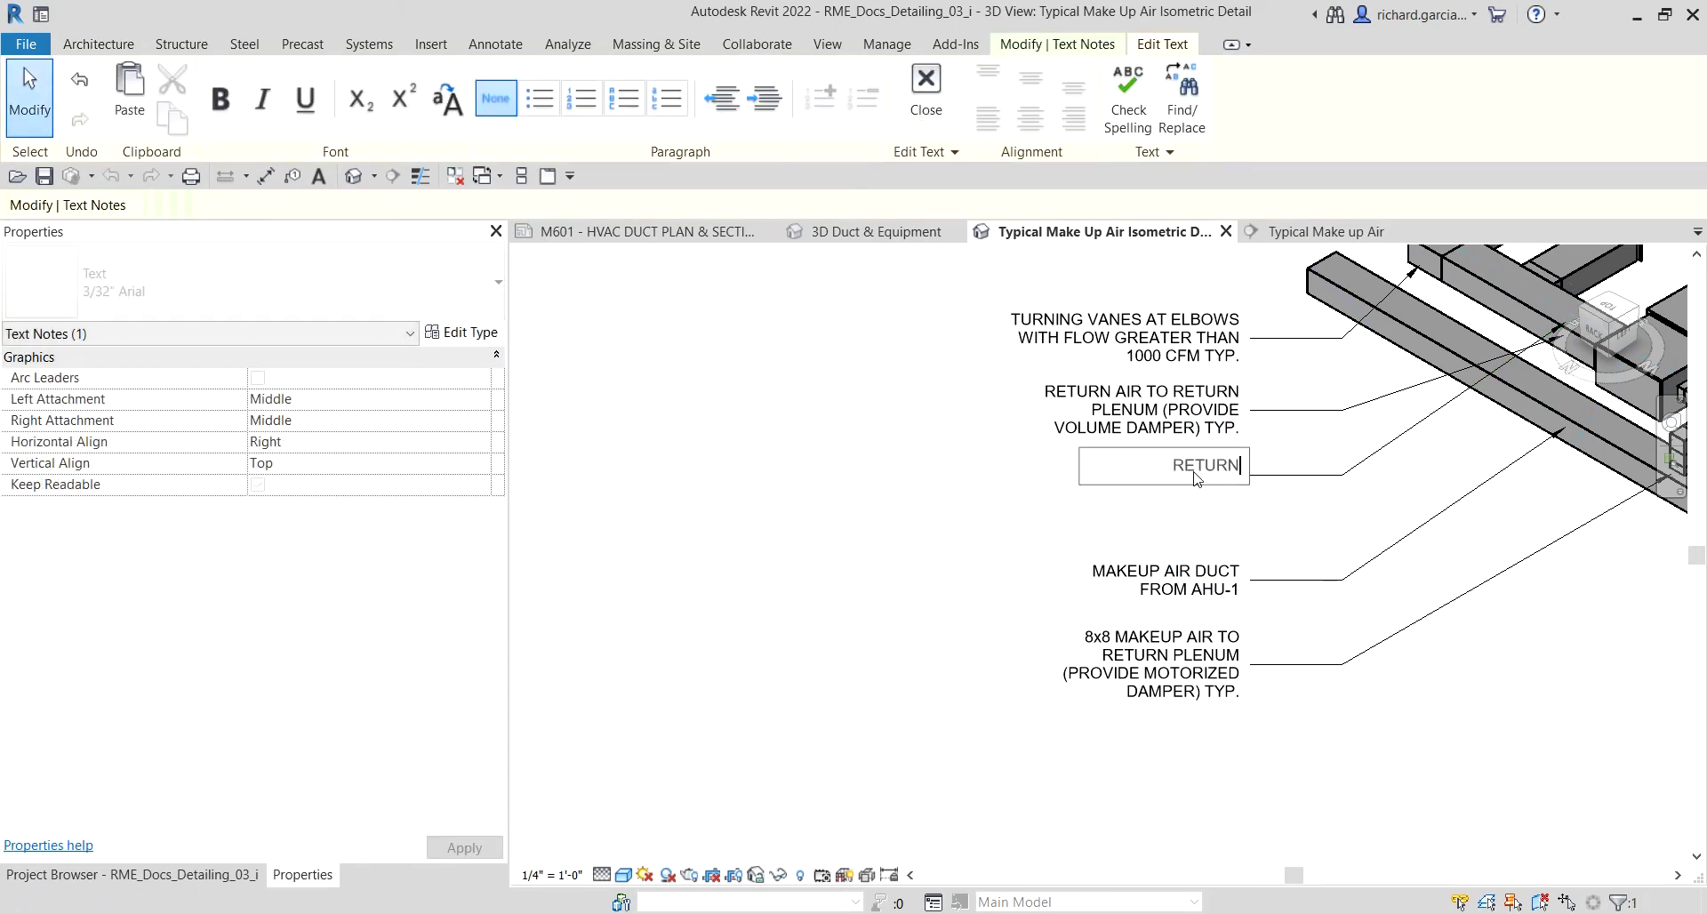
{"action": "type", "text": " AIR PLENUM"}
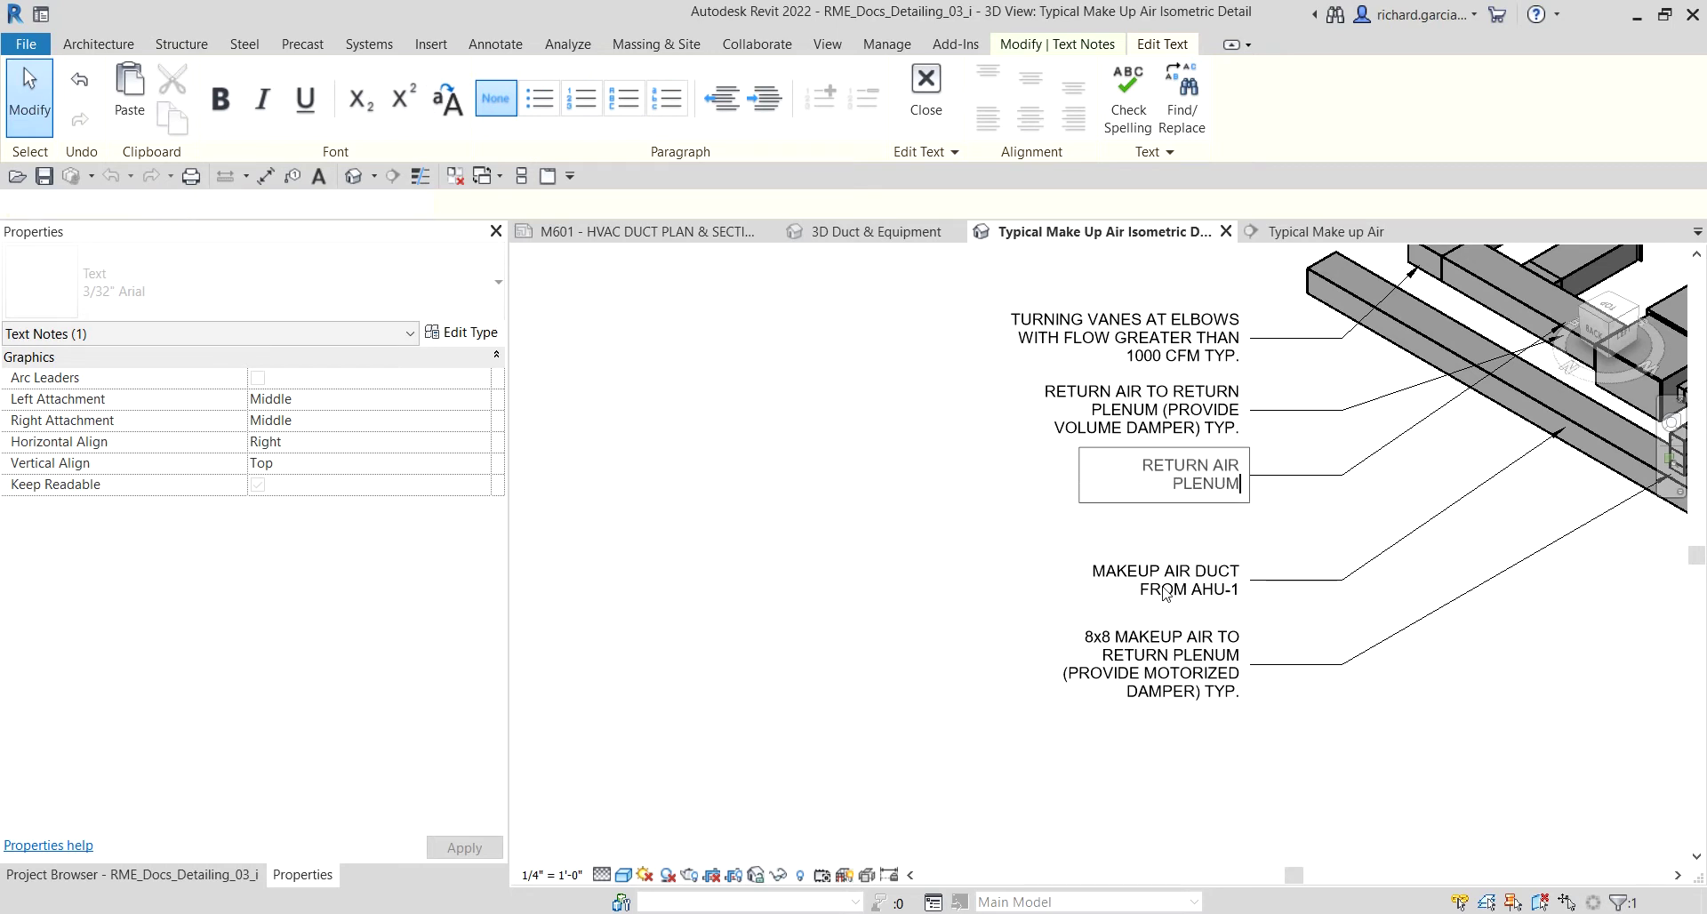
{"action": "left_click", "coordinate": [837, 608]}
{"action": "left_click", "coordinate": [915, 545]}
{"action": "left_click", "coordinate": [1125, 472]}
{"action": "left_click_drag", "start_coordinate": [1125, 471], "coordinate": [1125, 491]}
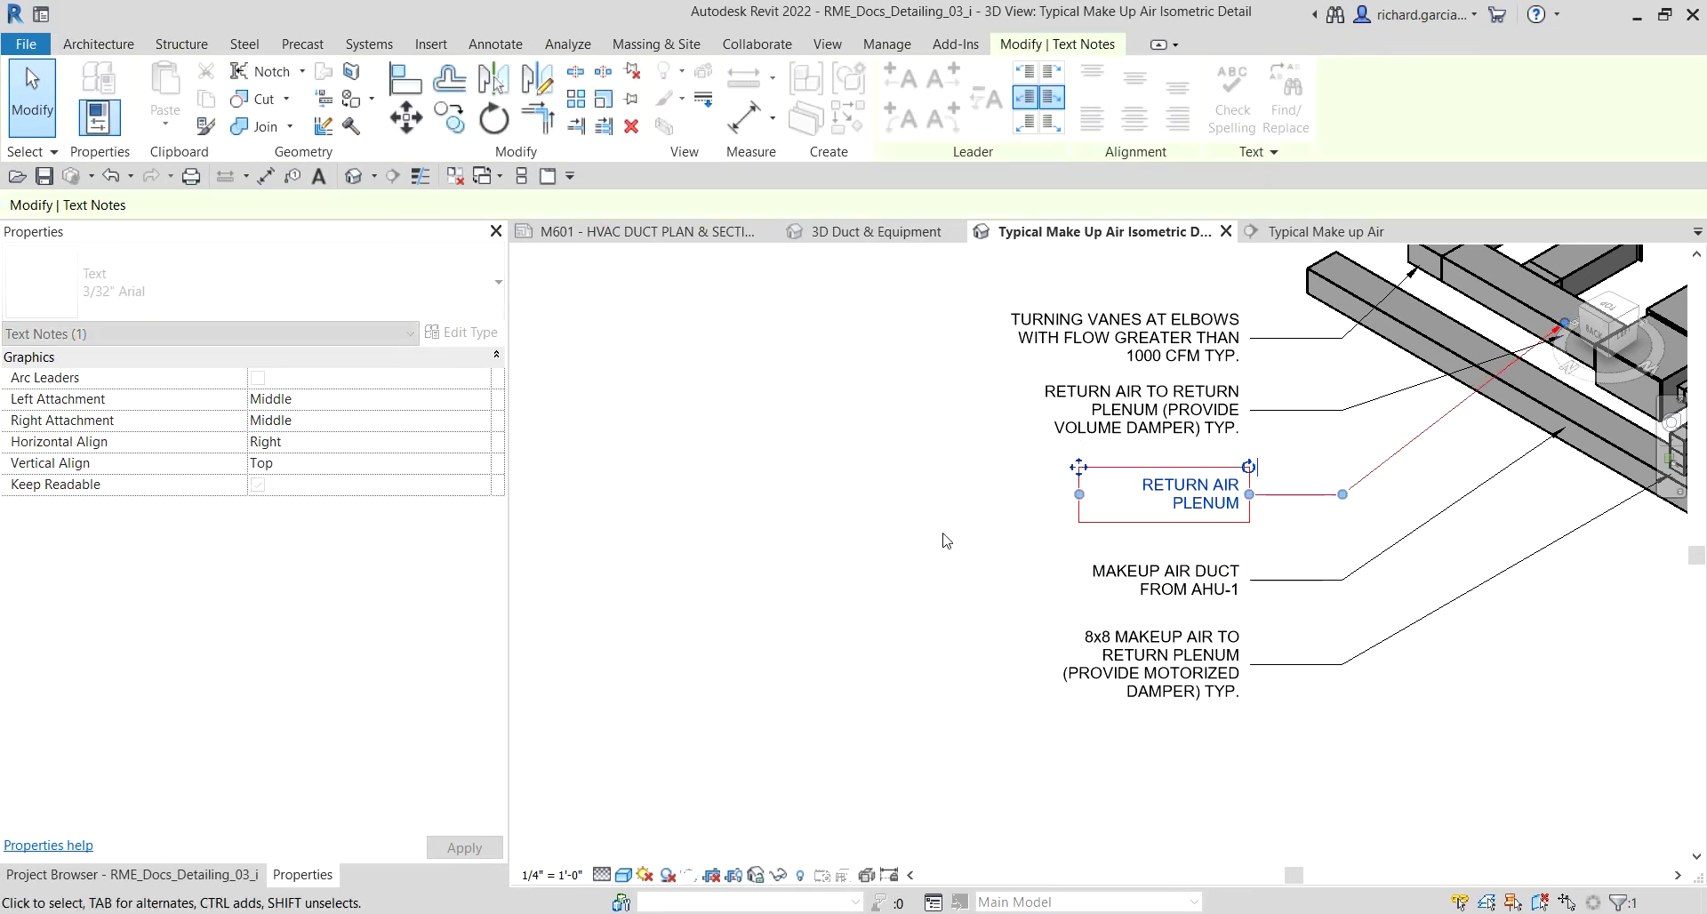
{"action": "left_click", "coordinate": [984, 531]}
Step: Move the arrowhead of the "RETURN AIR PLENUM" note's leader onto the plenum box
{"action": "scroll", "coordinate": [983, 531], "scroll_direction": "up", "scroll_amount": 1}
{"action": "middle_click_drag", "start_coordinate": [983, 531], "coordinate": [770, 531]}
{"action": "left_click", "coordinate": [1005, 485]}
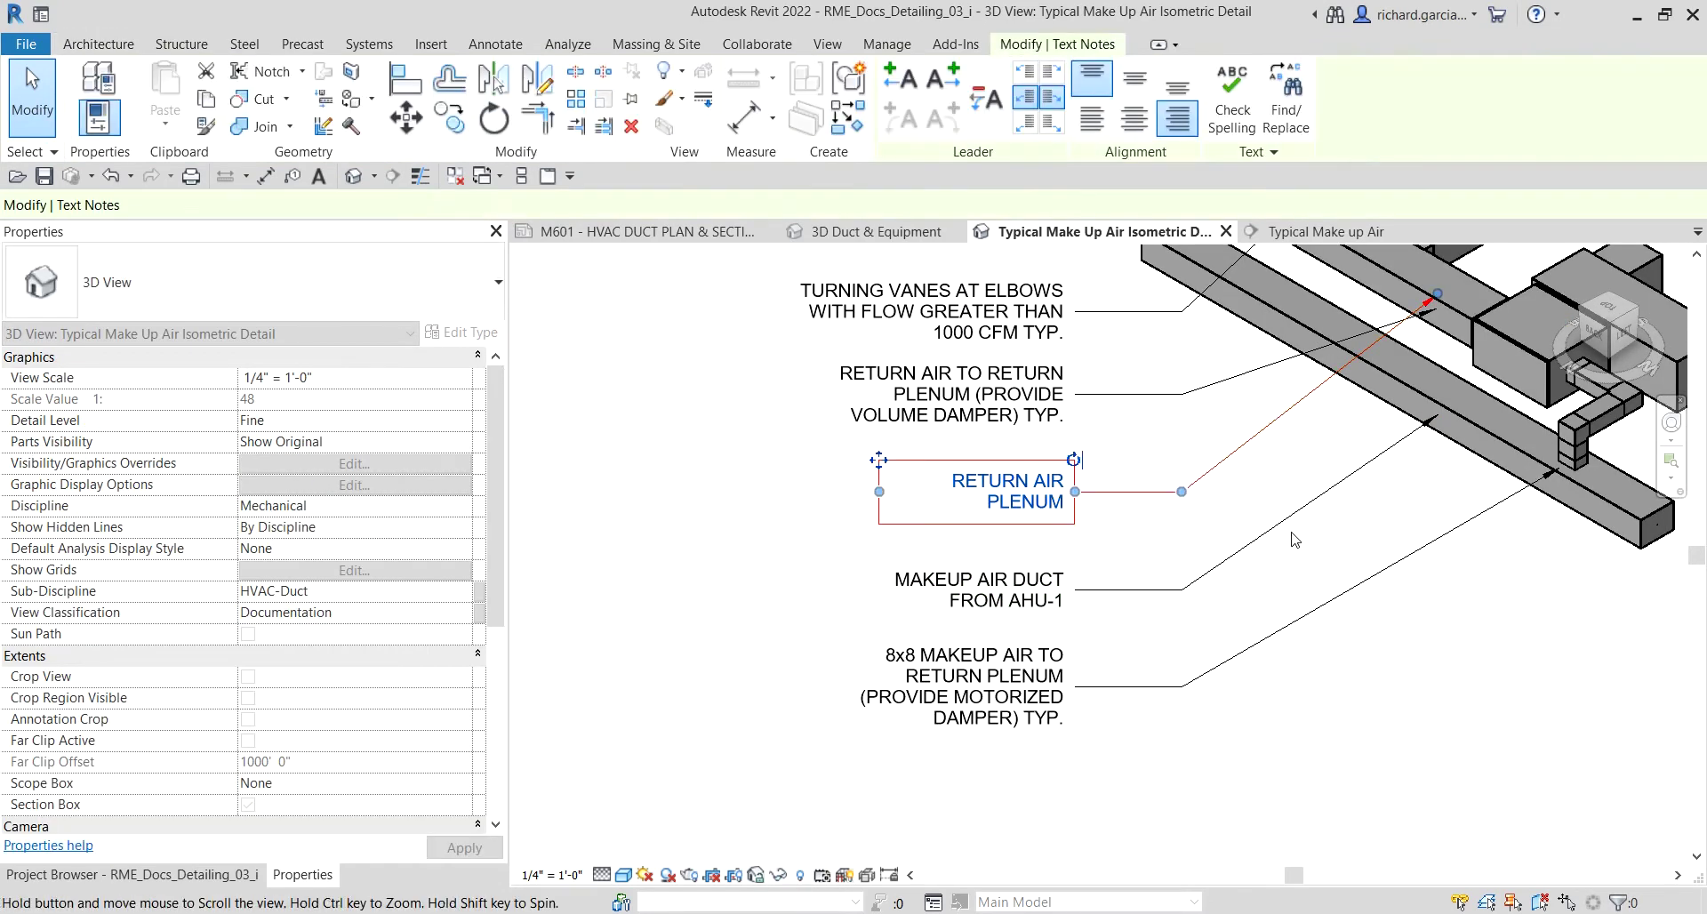
{"action": "middle_click_drag", "start_coordinate": [1360, 436], "coordinate": [1278, 537]}
{"action": "left_click_drag", "start_coordinate": [1354, 394], "coordinate": [1407, 461]}
Step: Shift the arrowhead of the "MAKEUP AIR DUCT FROM AHU-1" leader farther down along the long makeup air duct
{"action": "left_click", "coordinate": [1347, 523]}
{"action": "left_click_drag", "start_coordinate": [1354, 517], "coordinate": [1394, 546]}
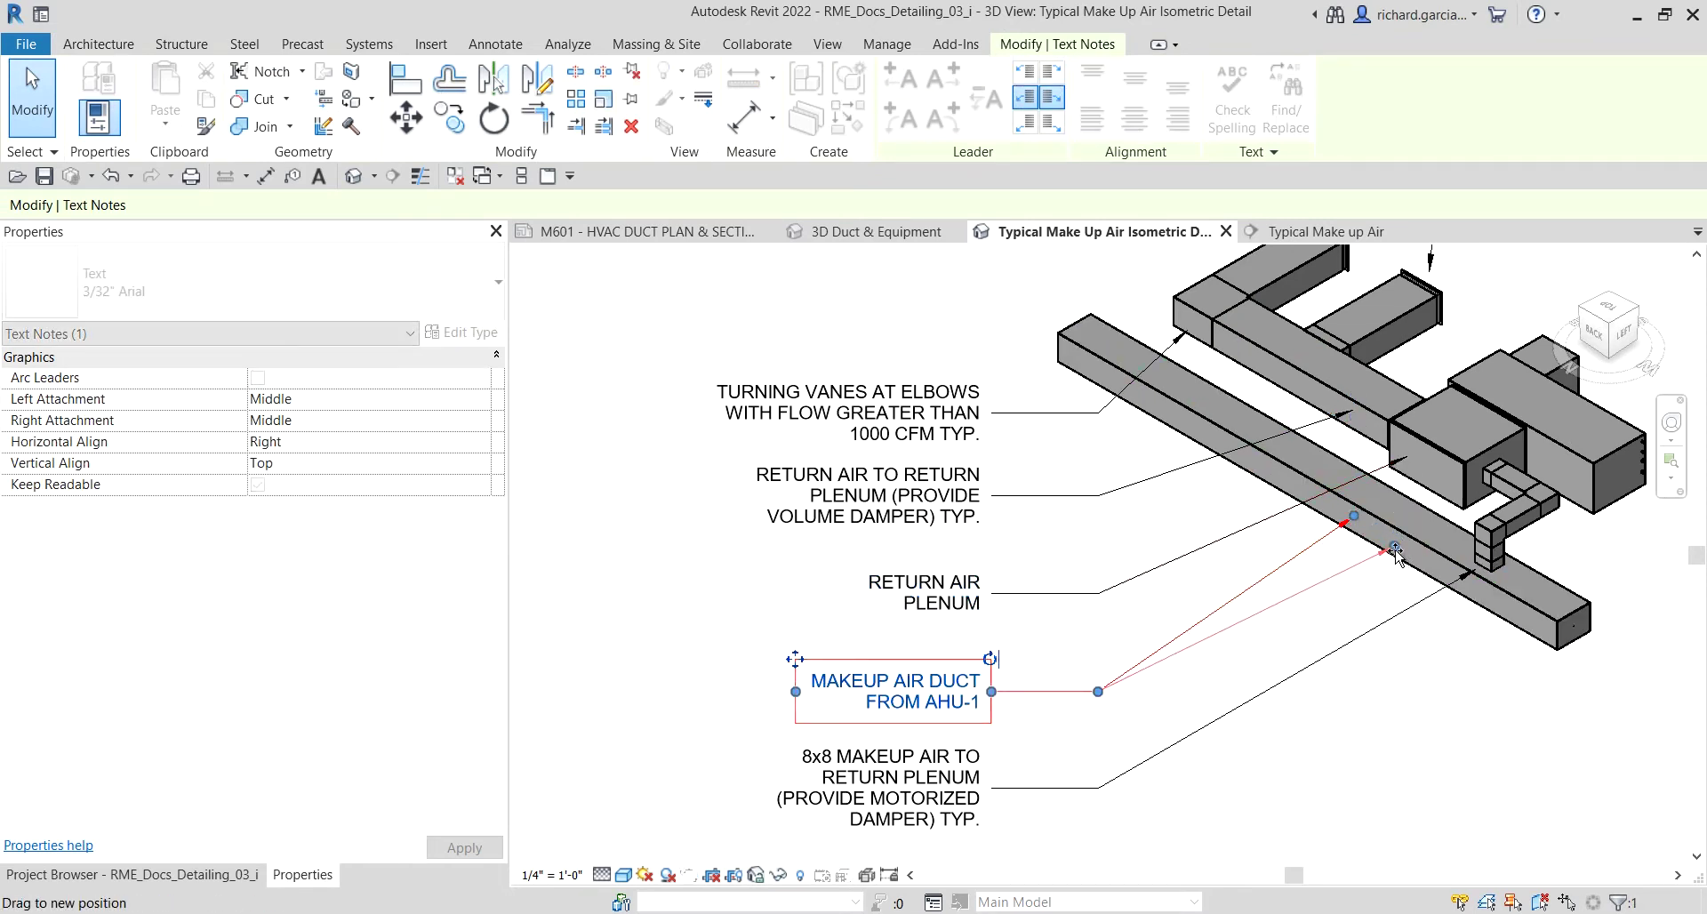
{"action": "key", "text": "Escape"}
{"action": "key", "text": "z"}
{"action": "key", "text": "f"}
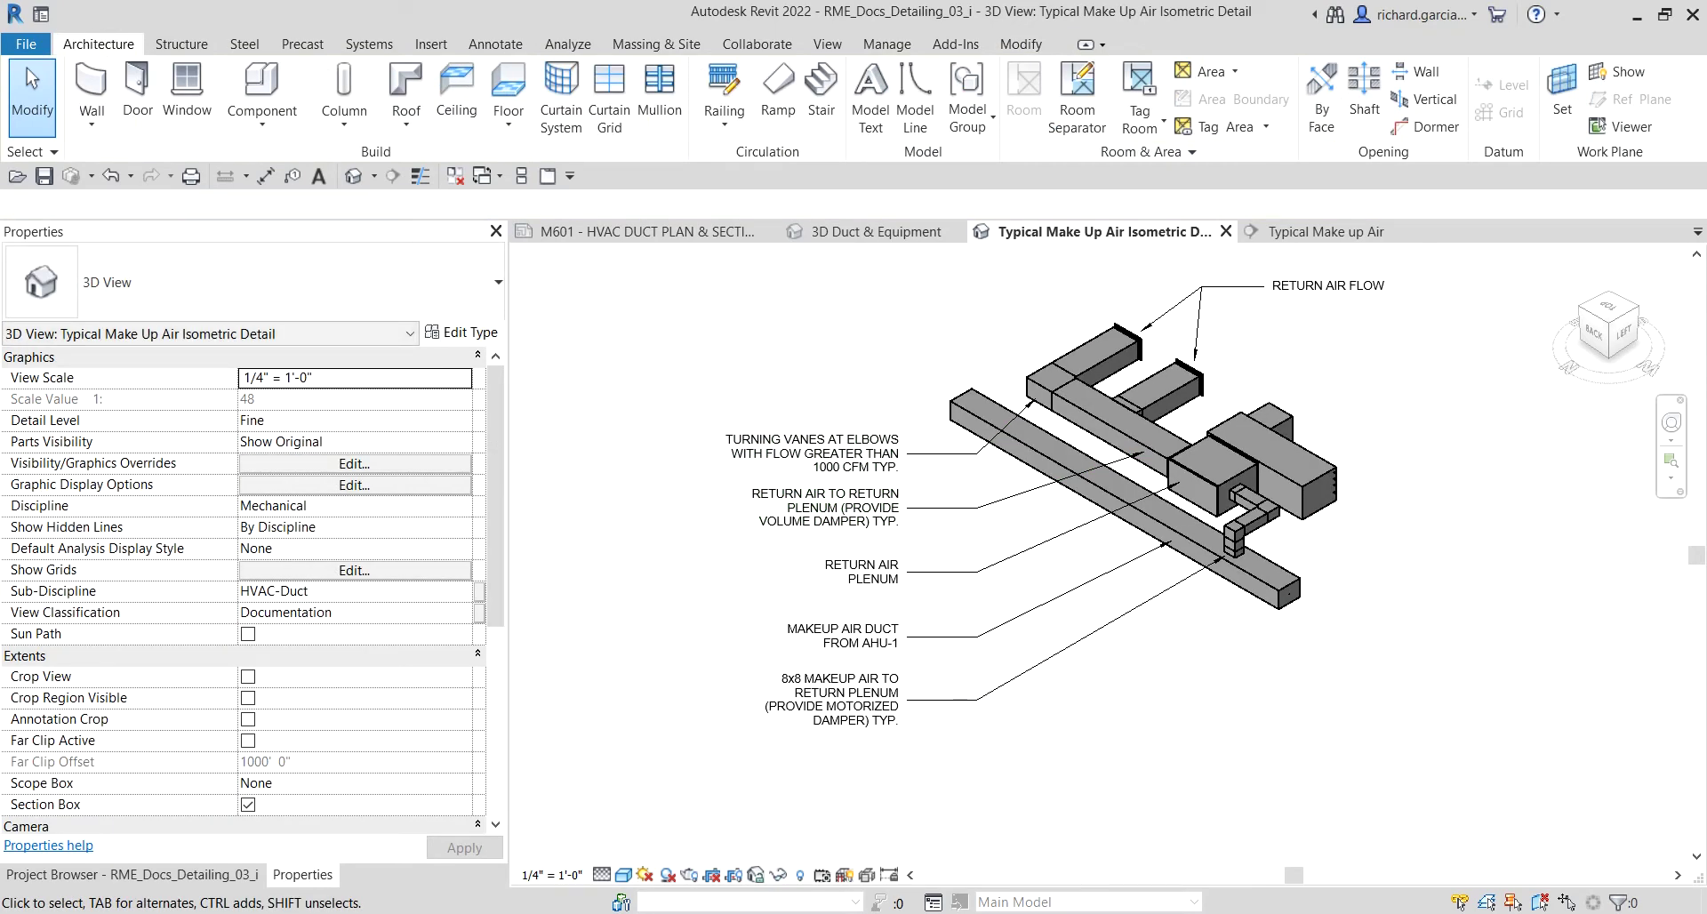
Step: Add a "WSHP" text note with a two-segment leader pointing at the heat pump unit, placing the text up and to its right
{"action": "middle_click_drag", "start_coordinate": [1125, 471], "coordinate": [899, 463]}
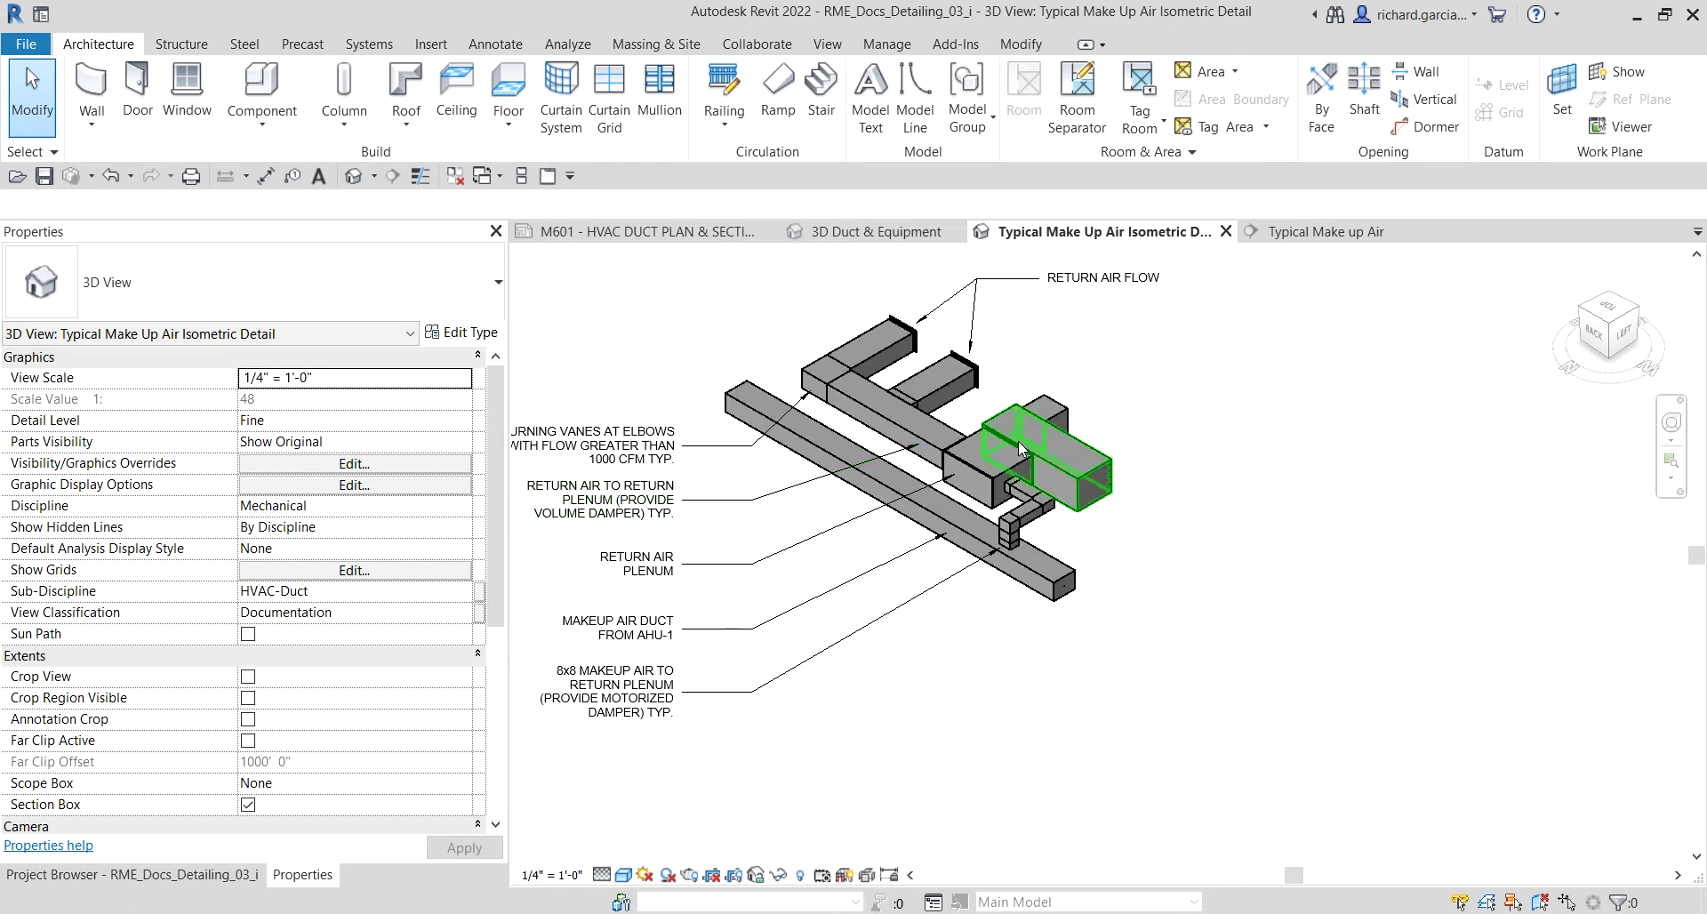
{"action": "left_click", "coordinate": [318, 176]}
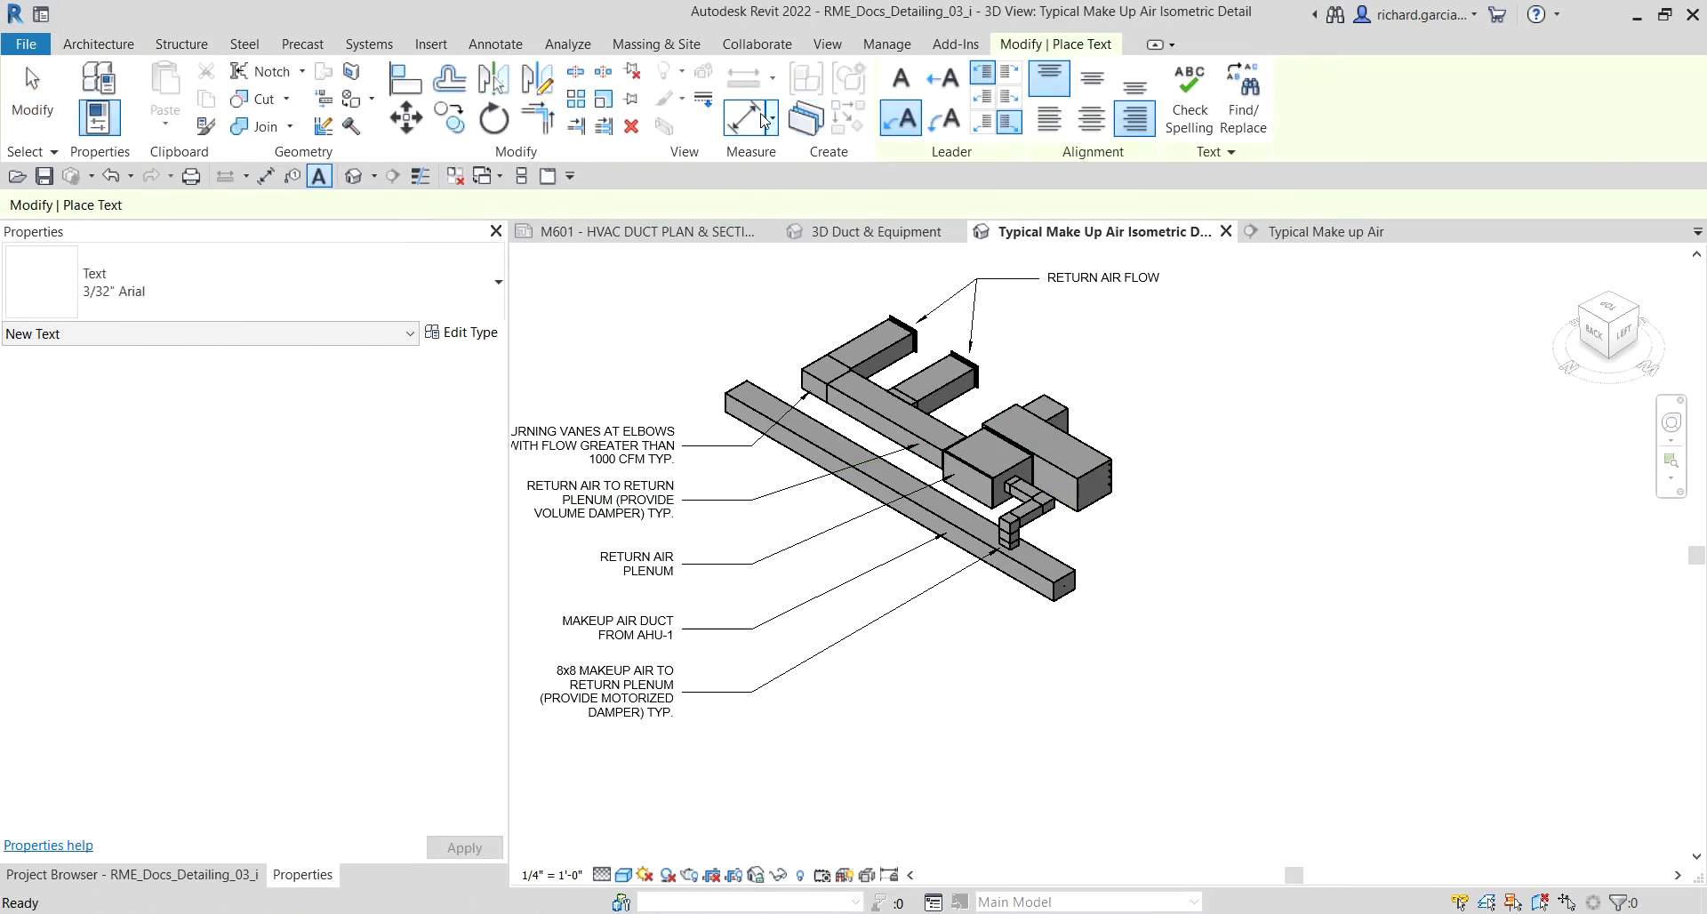
{"action": "scroll", "coordinate": [1087, 429], "scroll_direction": "up", "scroll_amount": 2}
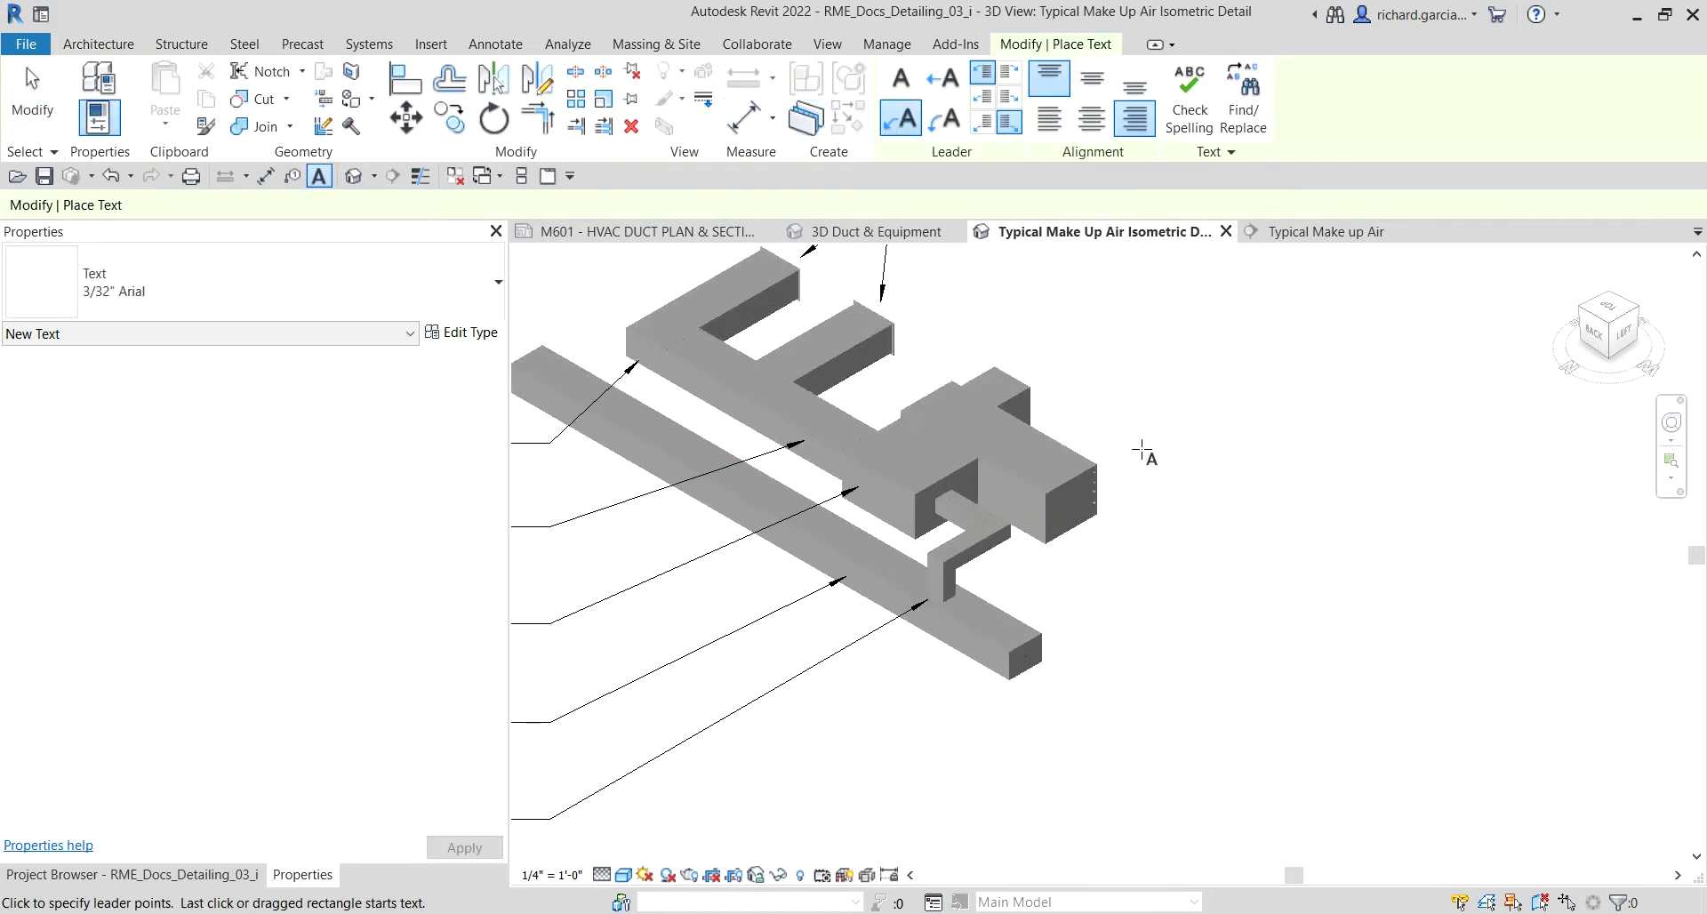
{"action": "left_click", "coordinate": [1067, 434]}
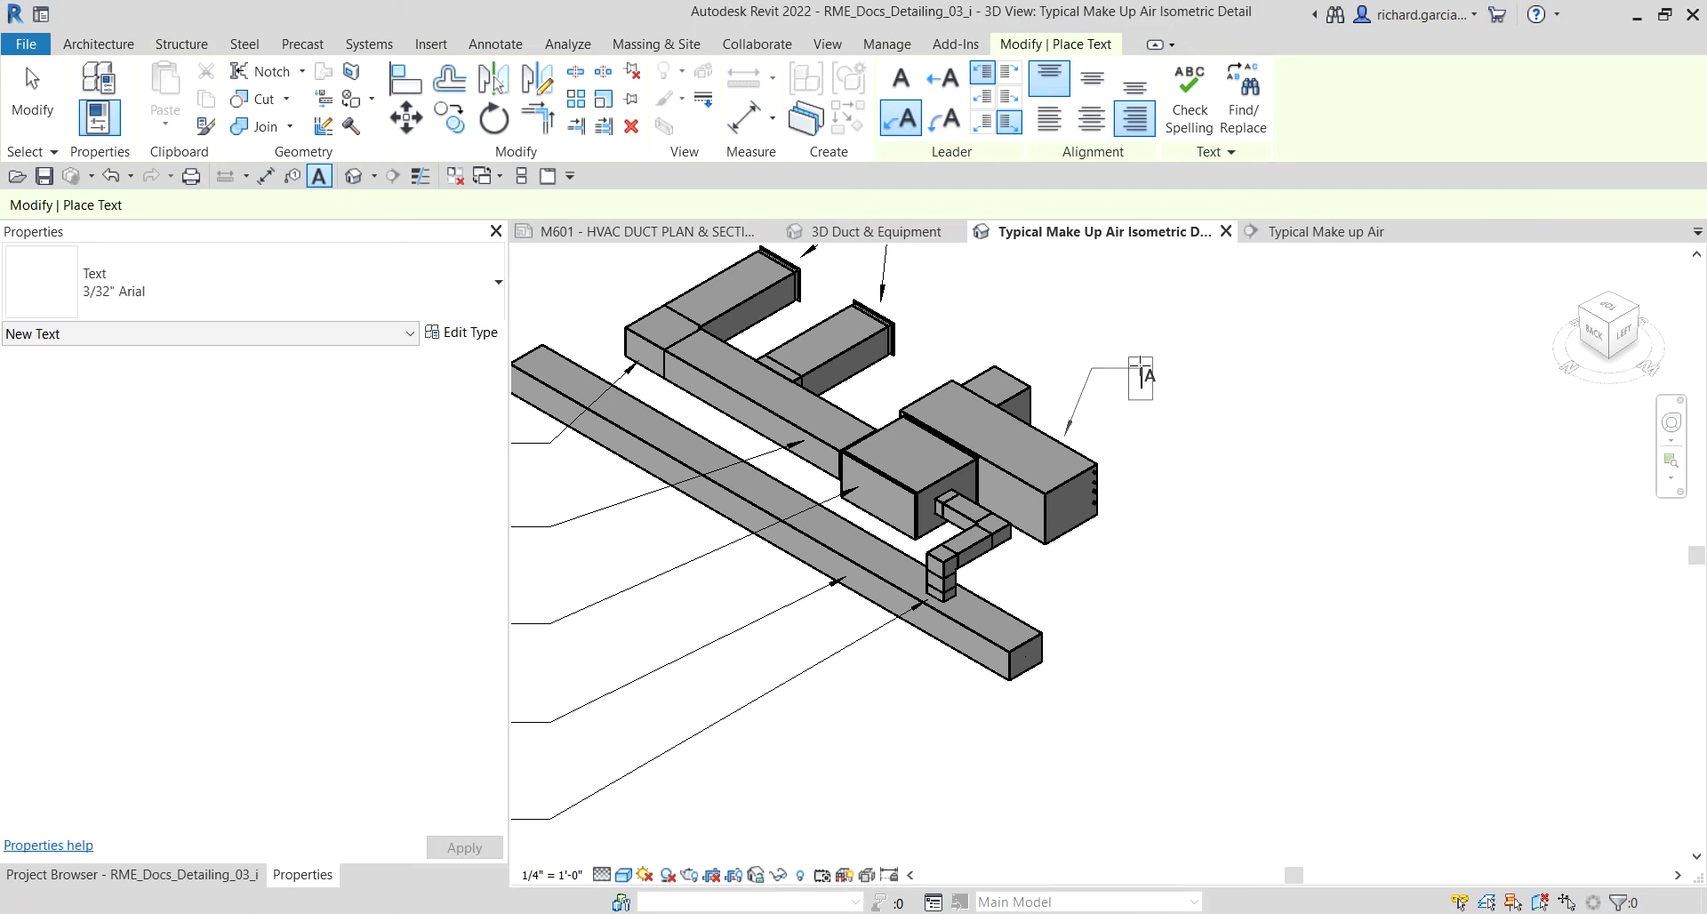
{"action": "left_click", "coordinate": [1129, 367]}
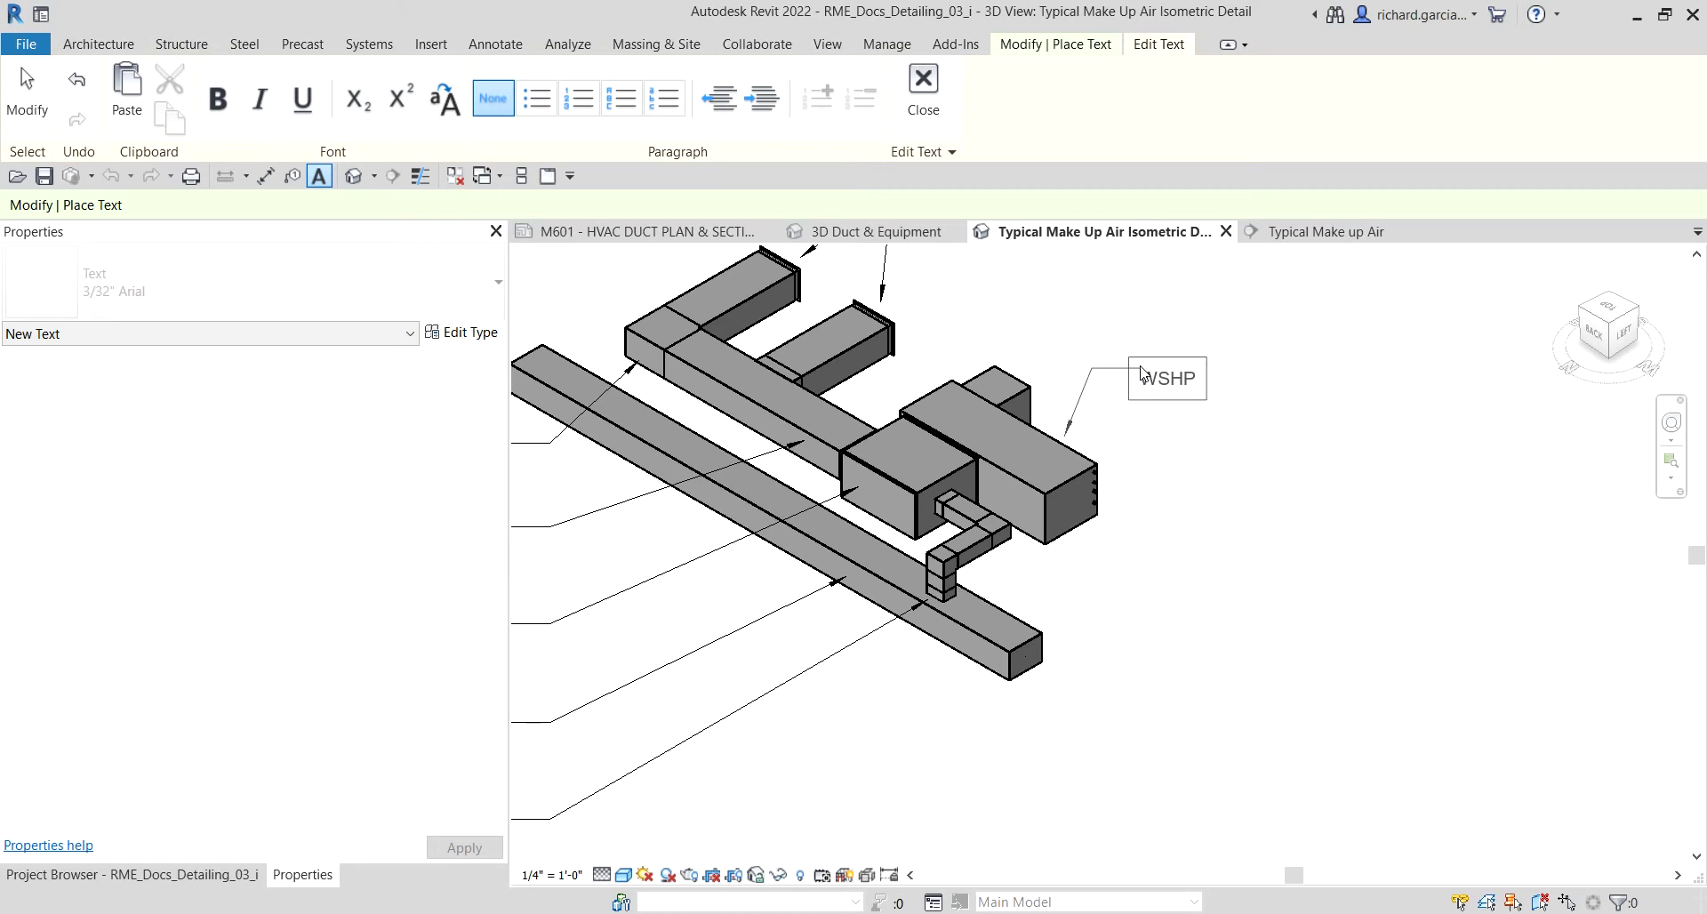
{"action": "left_click", "coordinate": [1303, 504]}
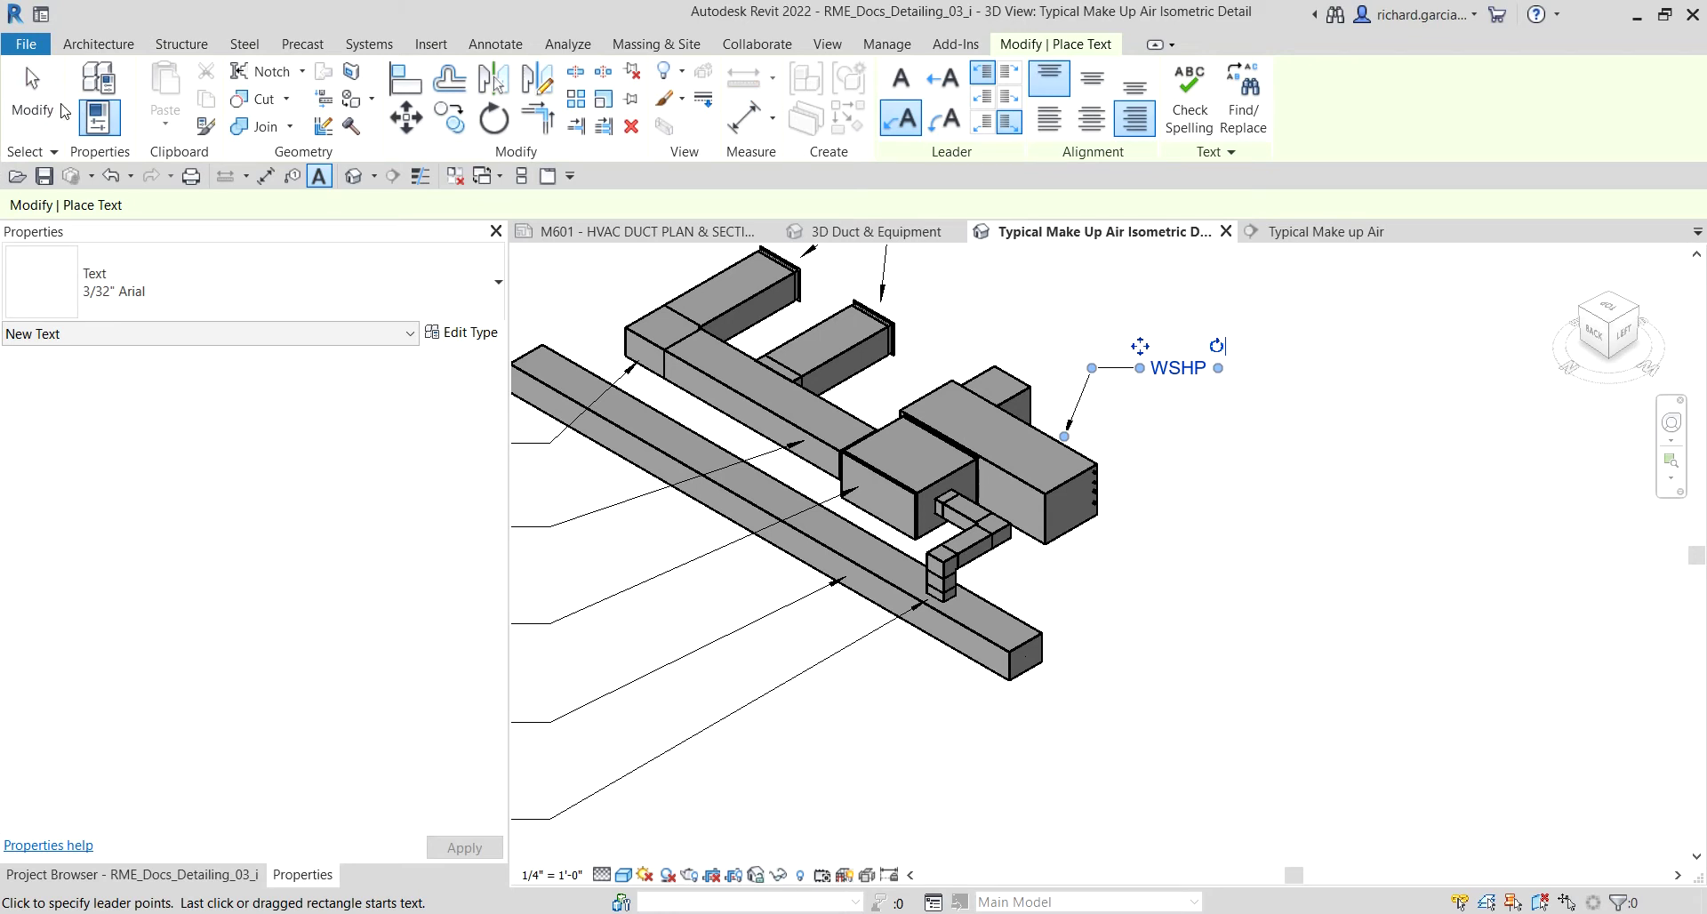
{"action": "left_click", "coordinate": [49, 105]}
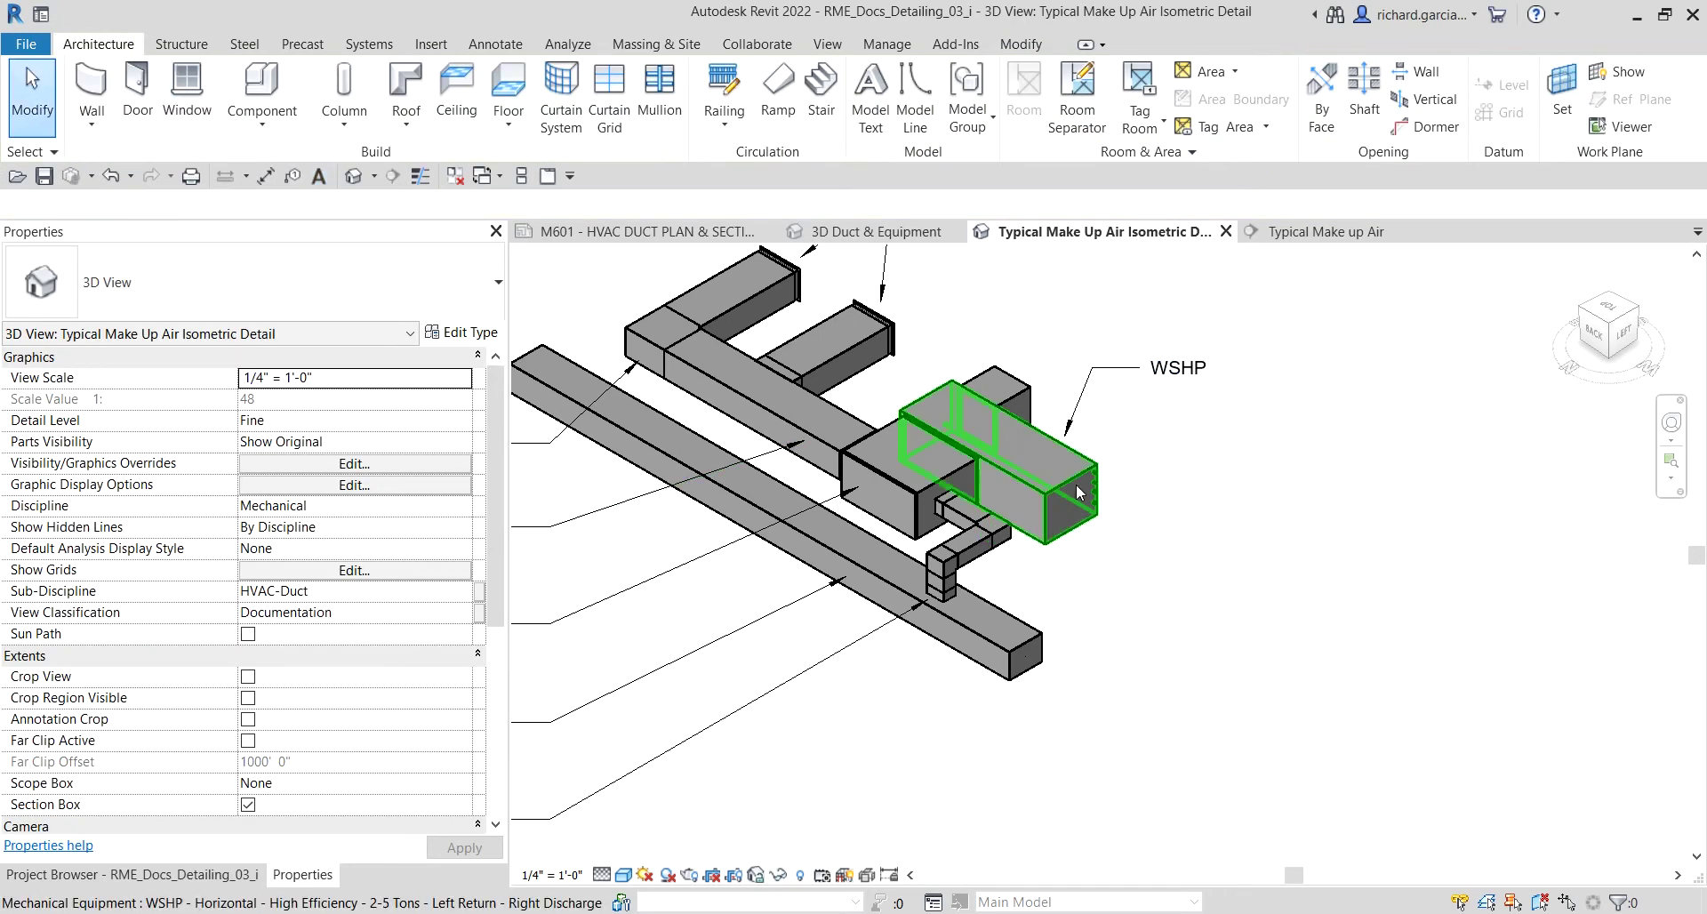
Step: Add a "SUPPLY AIR FLOW" text note above the heat pump, with a one-segment leader pointing diagonally up and away to the right
{"action": "scroll", "coordinate": [1026, 510], "scroll_direction": "down", "scroll_amount": 2}
{"action": "middle_click_drag", "start_coordinate": [1026, 511], "coordinate": [1107, 667]}
{"action": "scroll", "coordinate": [1061, 606], "scroll_direction": "up", "scroll_amount": 1}
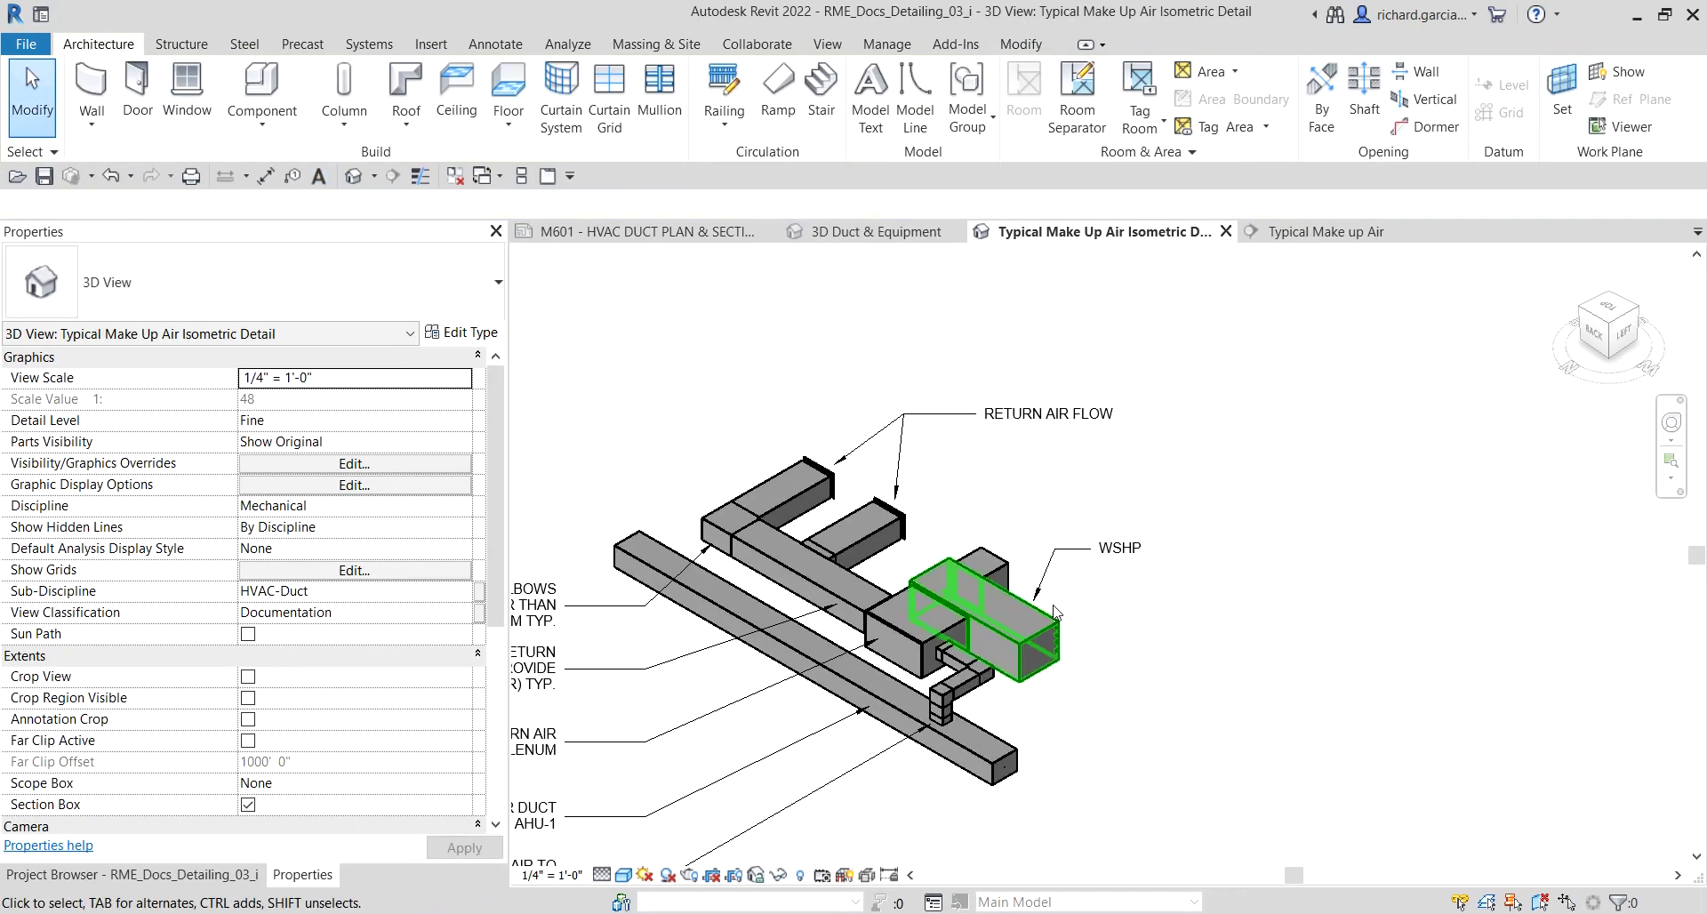
{"action": "middle_click_drag", "start_coordinate": [999, 628], "coordinate": [1192, 495]}
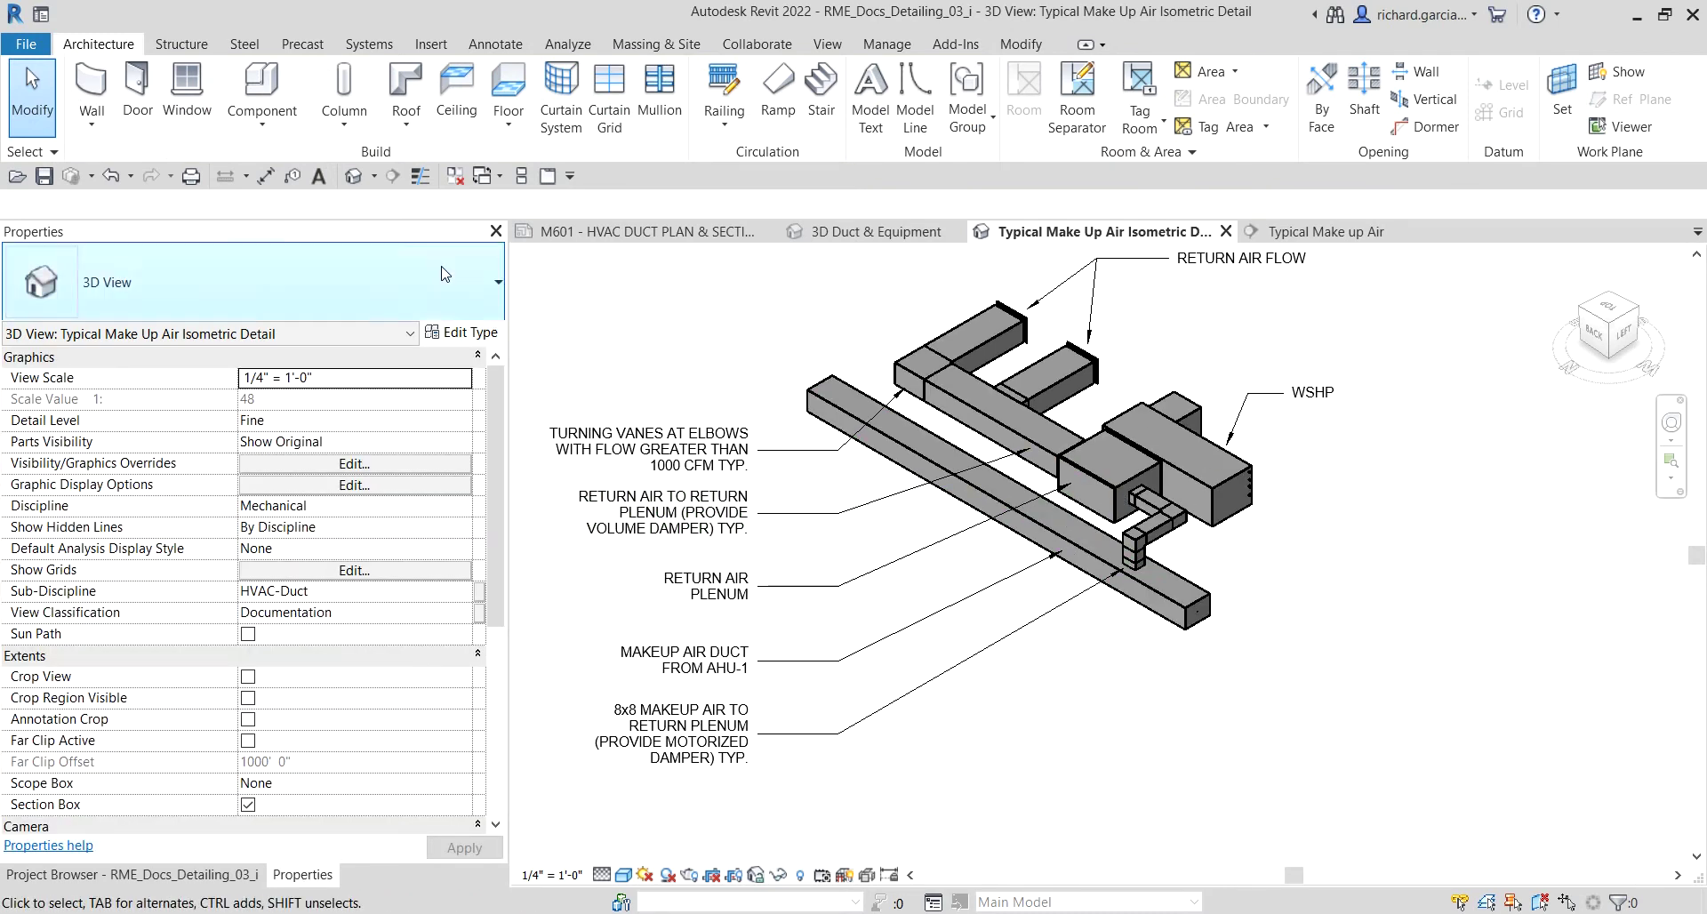
{"action": "left_click", "coordinate": [319, 176]}
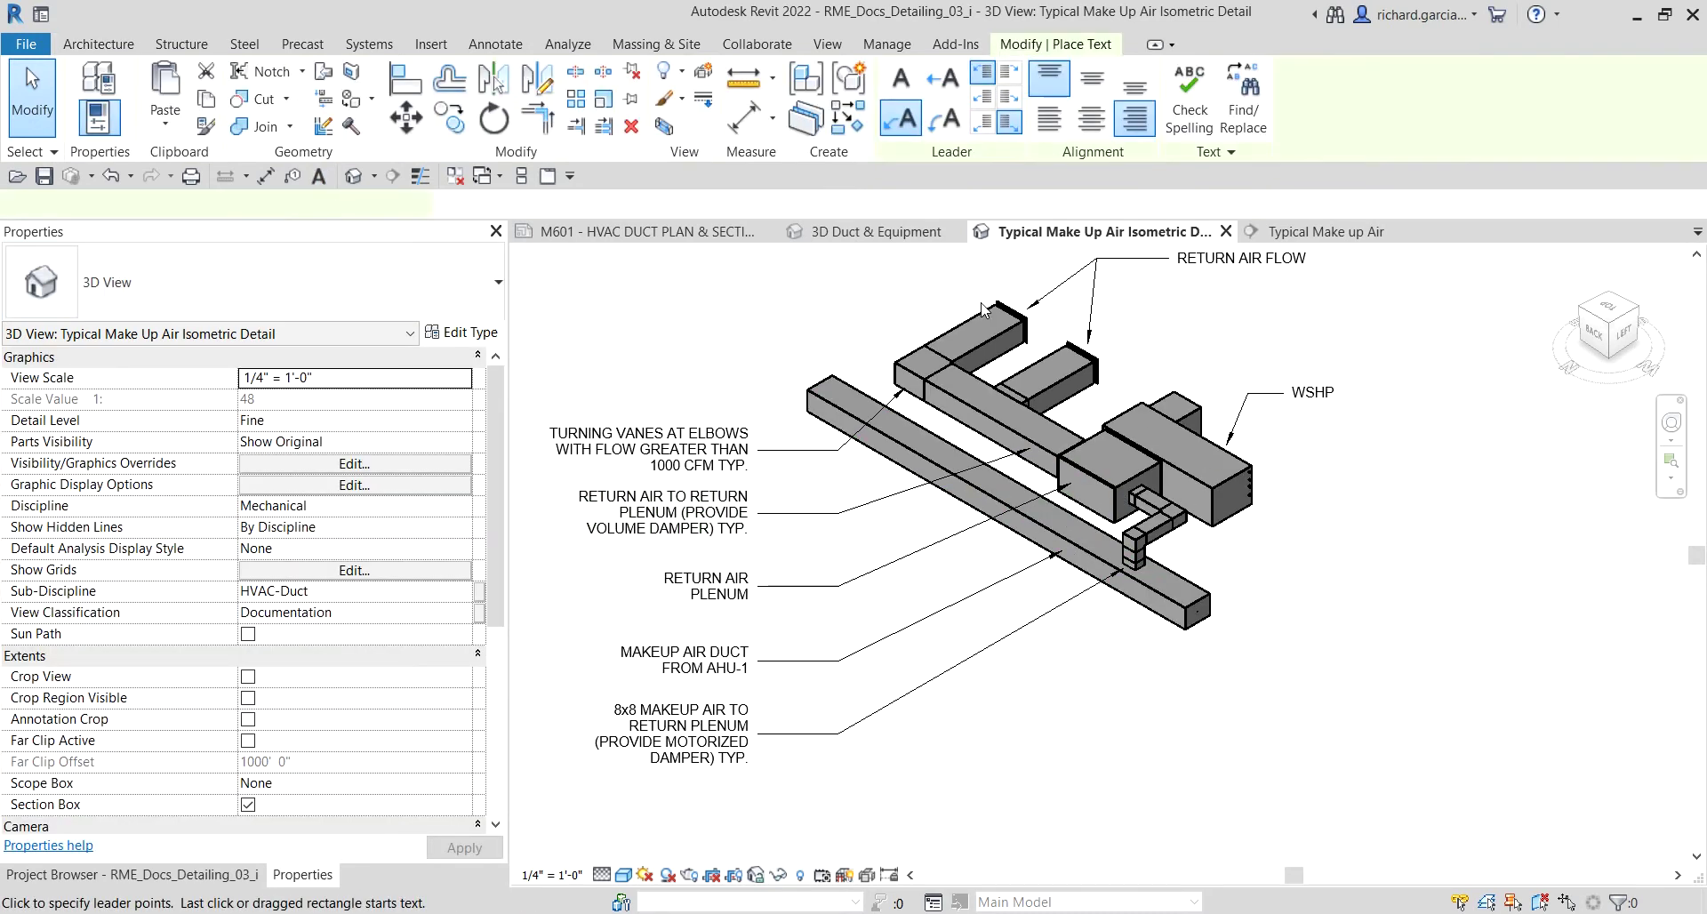
{"action": "left_click", "coordinate": [935, 89]}
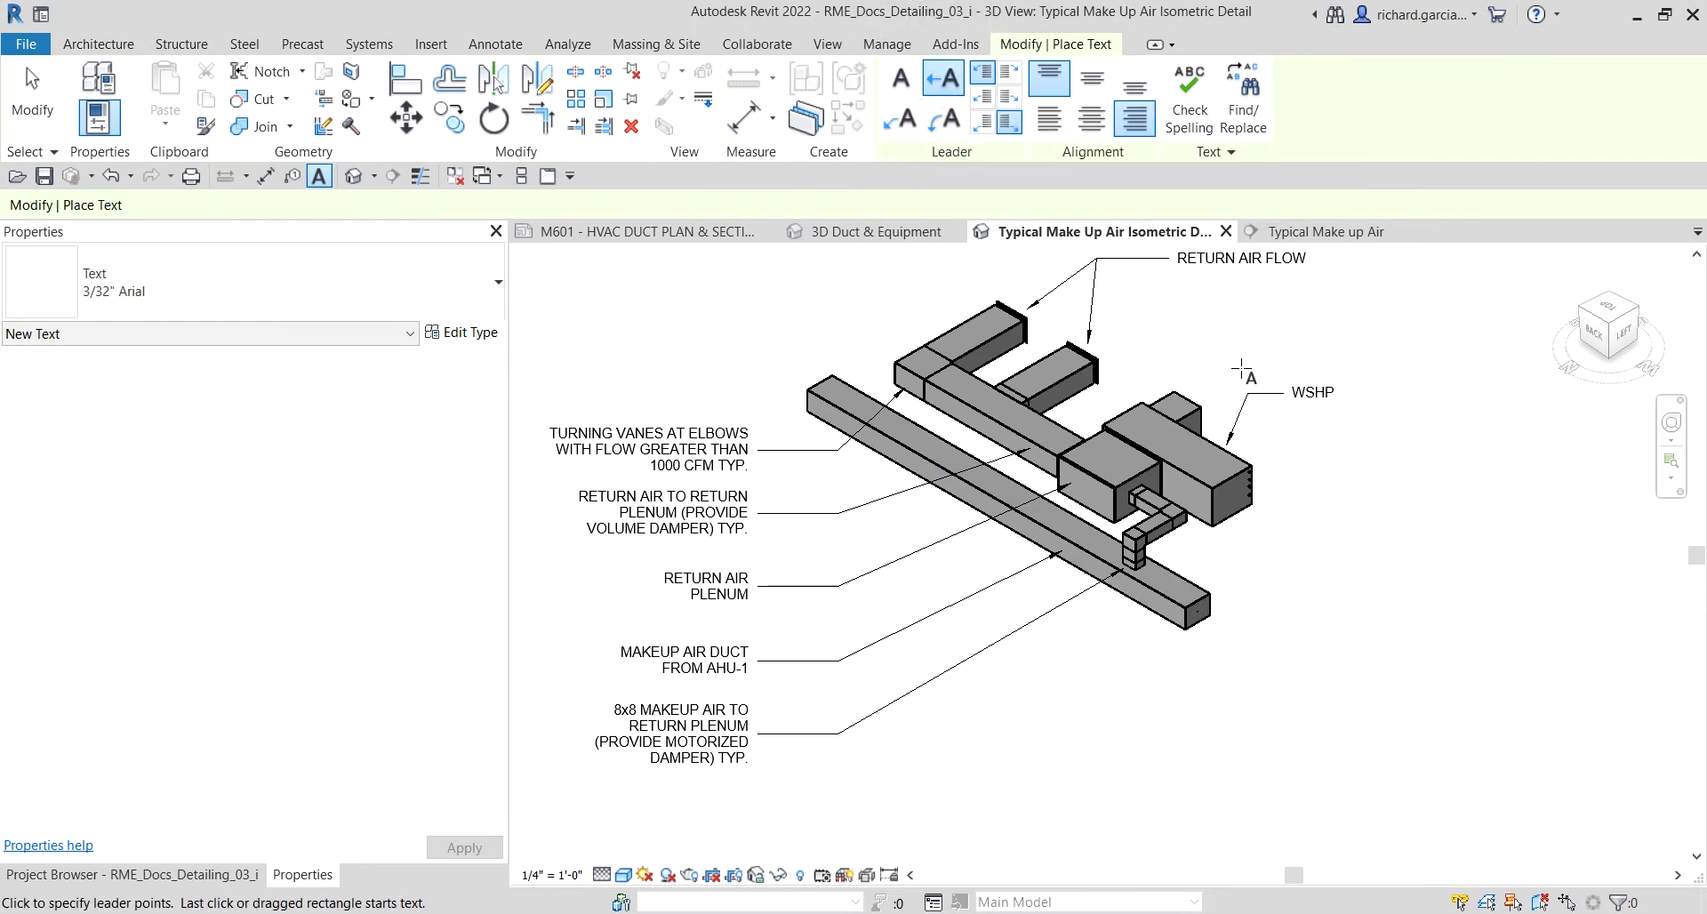
{"action": "scroll", "coordinate": [1234, 390], "scroll_direction": "up", "scroll_amount": 2}
{"action": "middle_click_drag", "start_coordinate": [1234, 389], "coordinate": [1115, 473]}
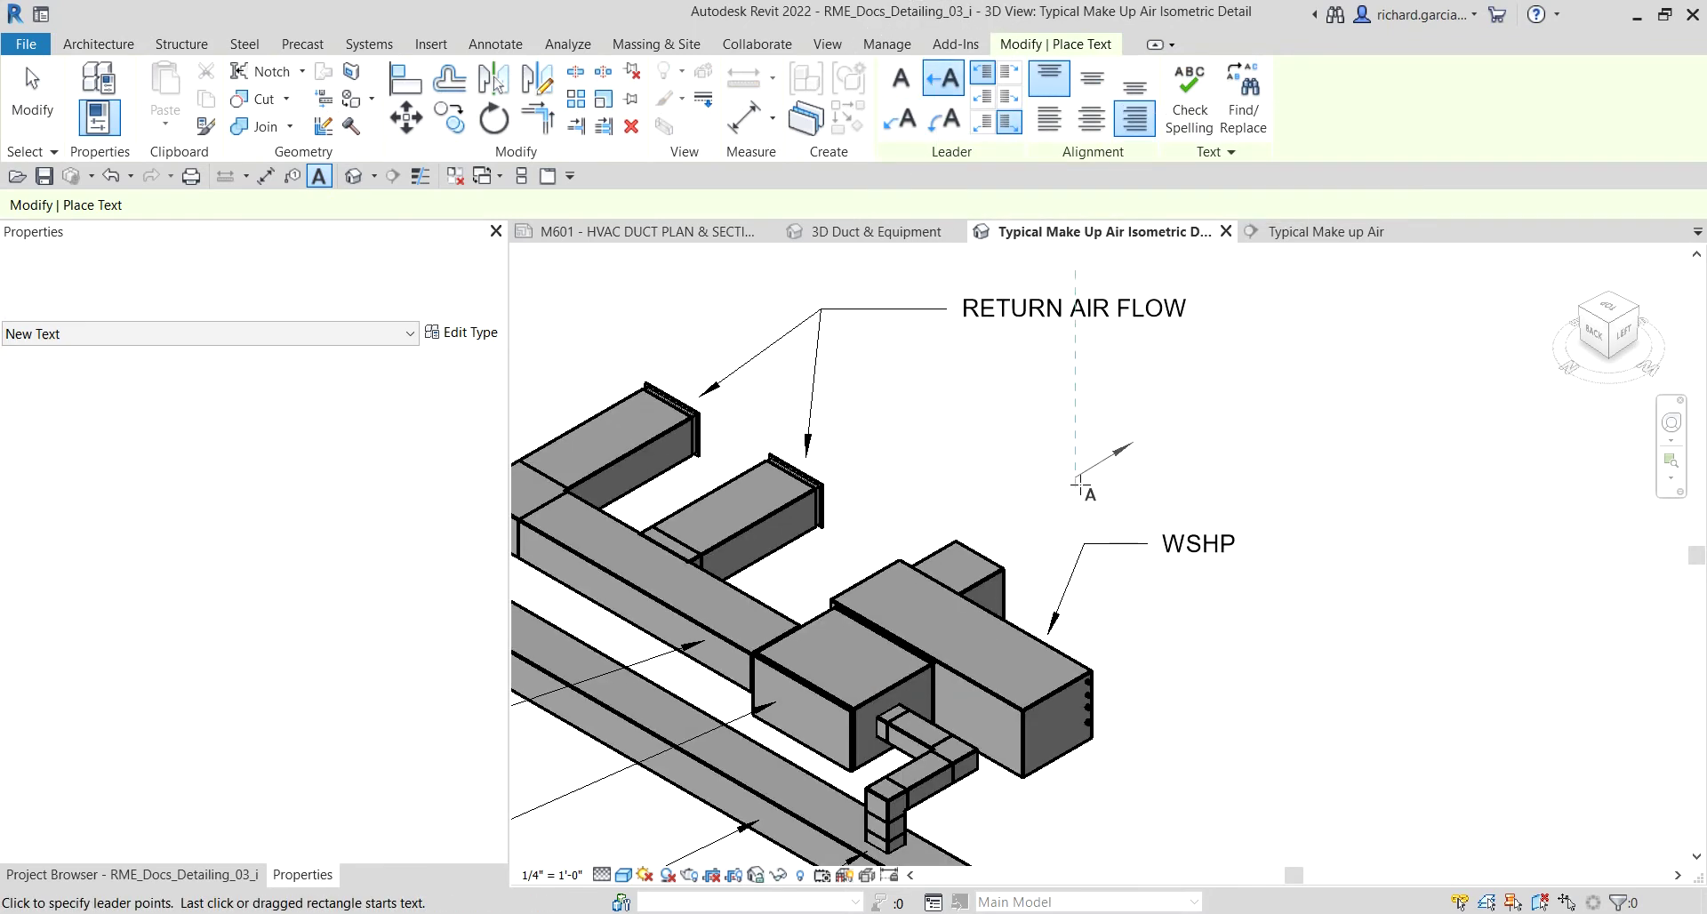
{"action": "left_click", "coordinate": [1042, 515]}
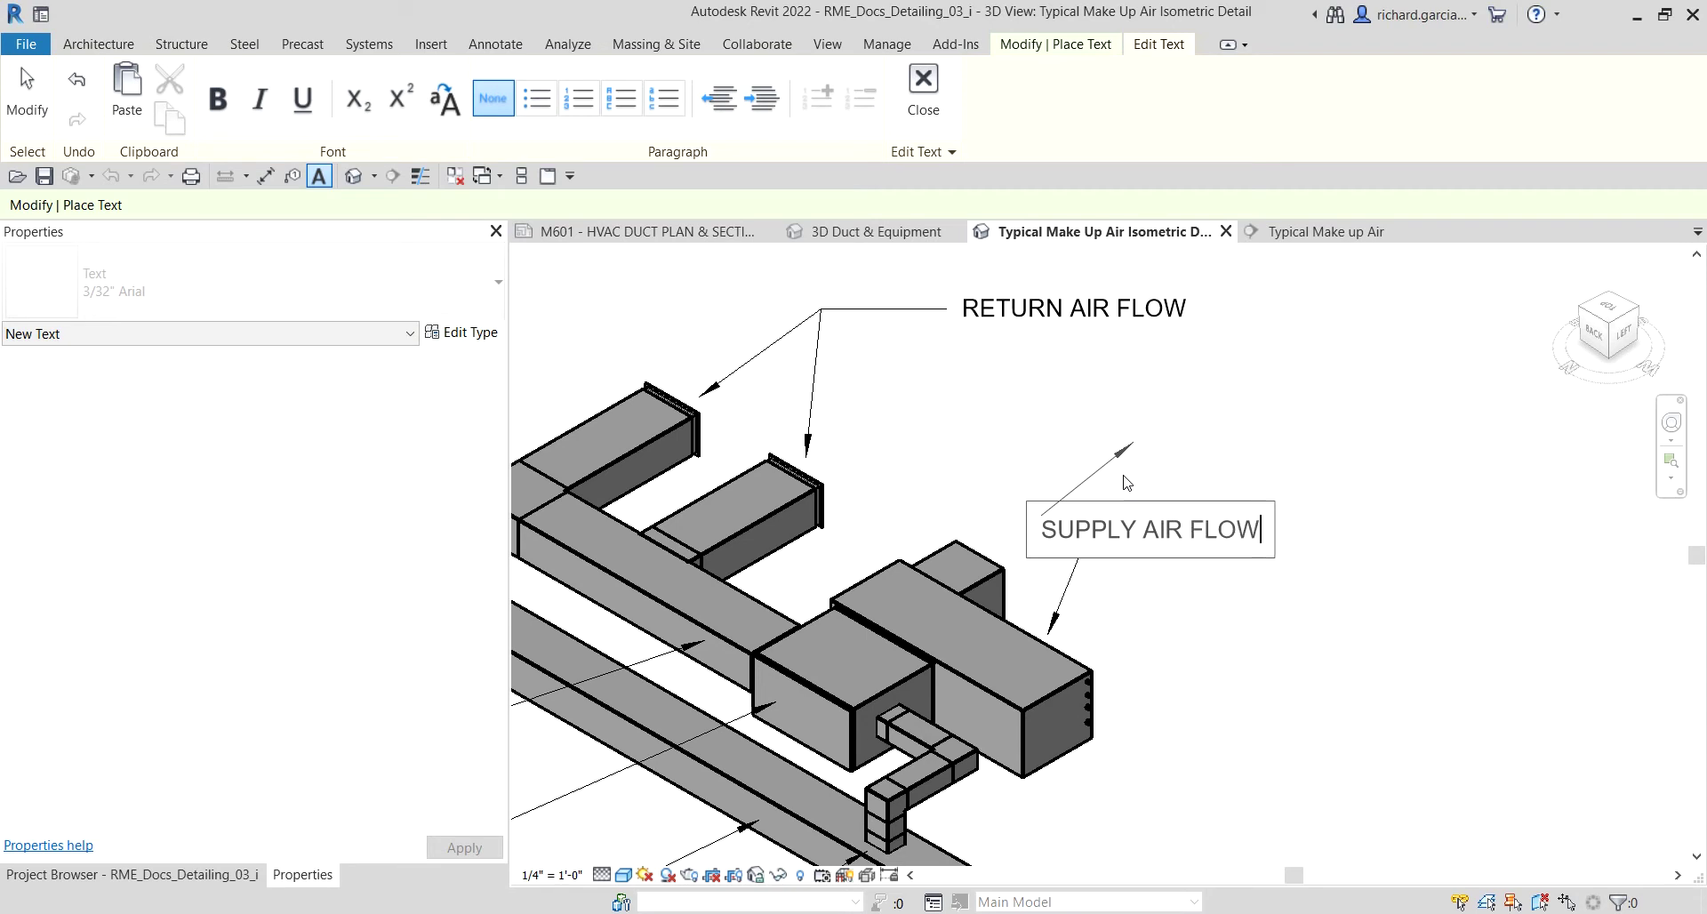
{"action": "left_click", "coordinate": [1299, 463]}
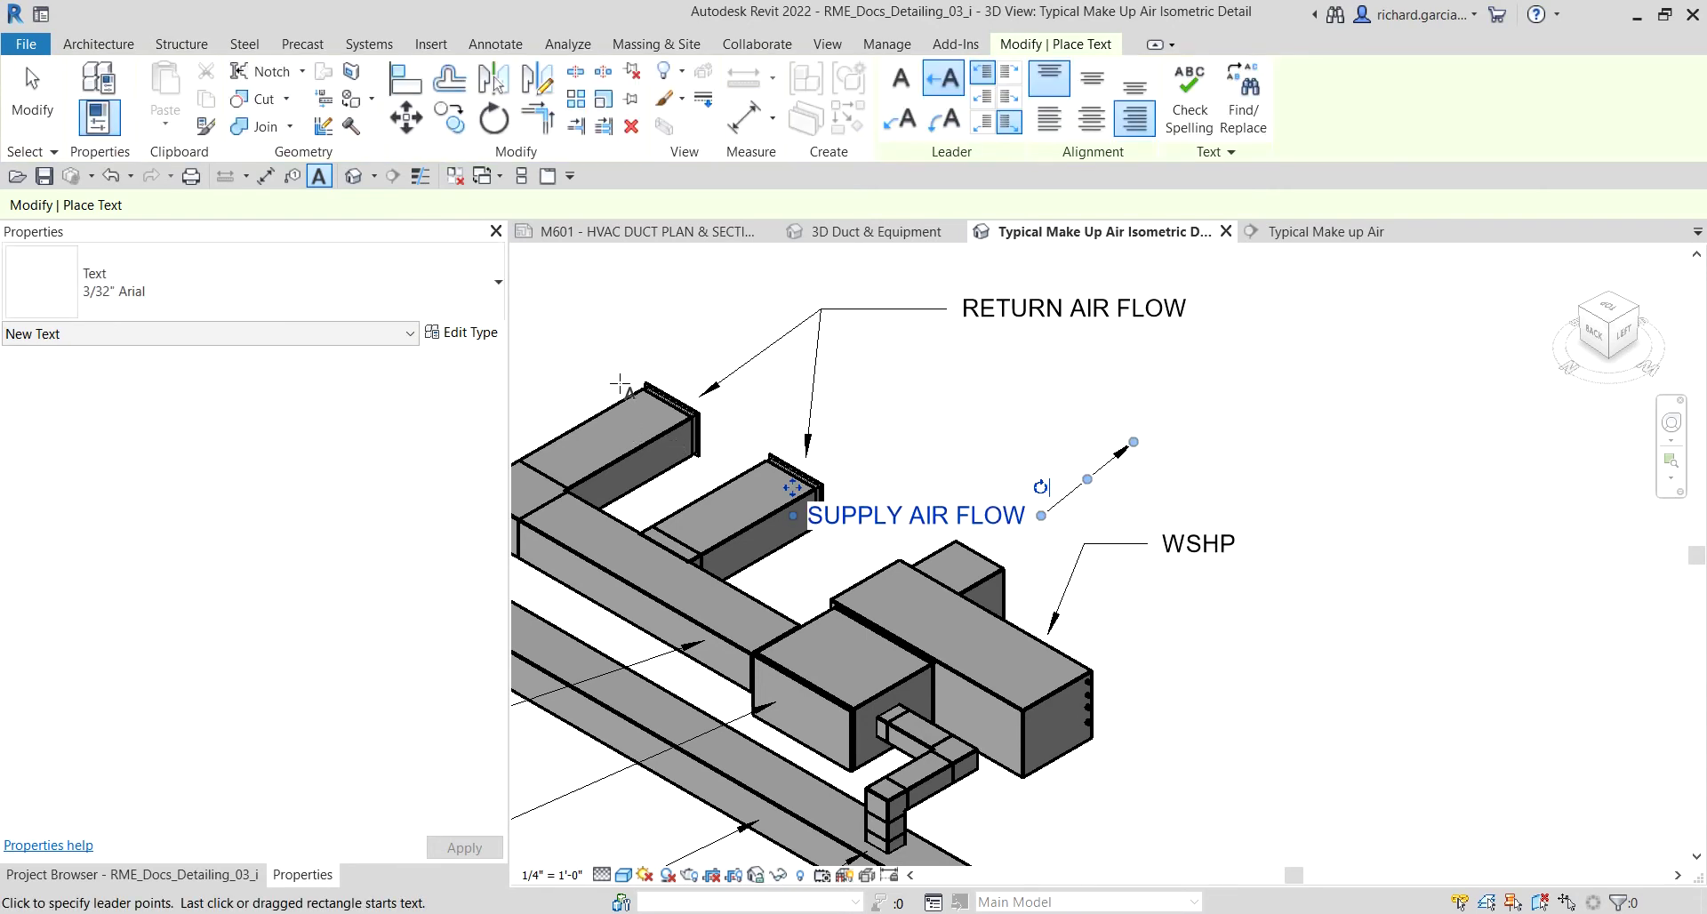
{"action": "left_click", "coordinate": [48, 92]}
Step: Rotate the "SUPPLY AIR FLOW" note parallel to the isometric ducts and bring its text and leader arrow into one line
{"action": "left_click_drag", "start_coordinate": [959, 531], "coordinate": [1005, 504]}
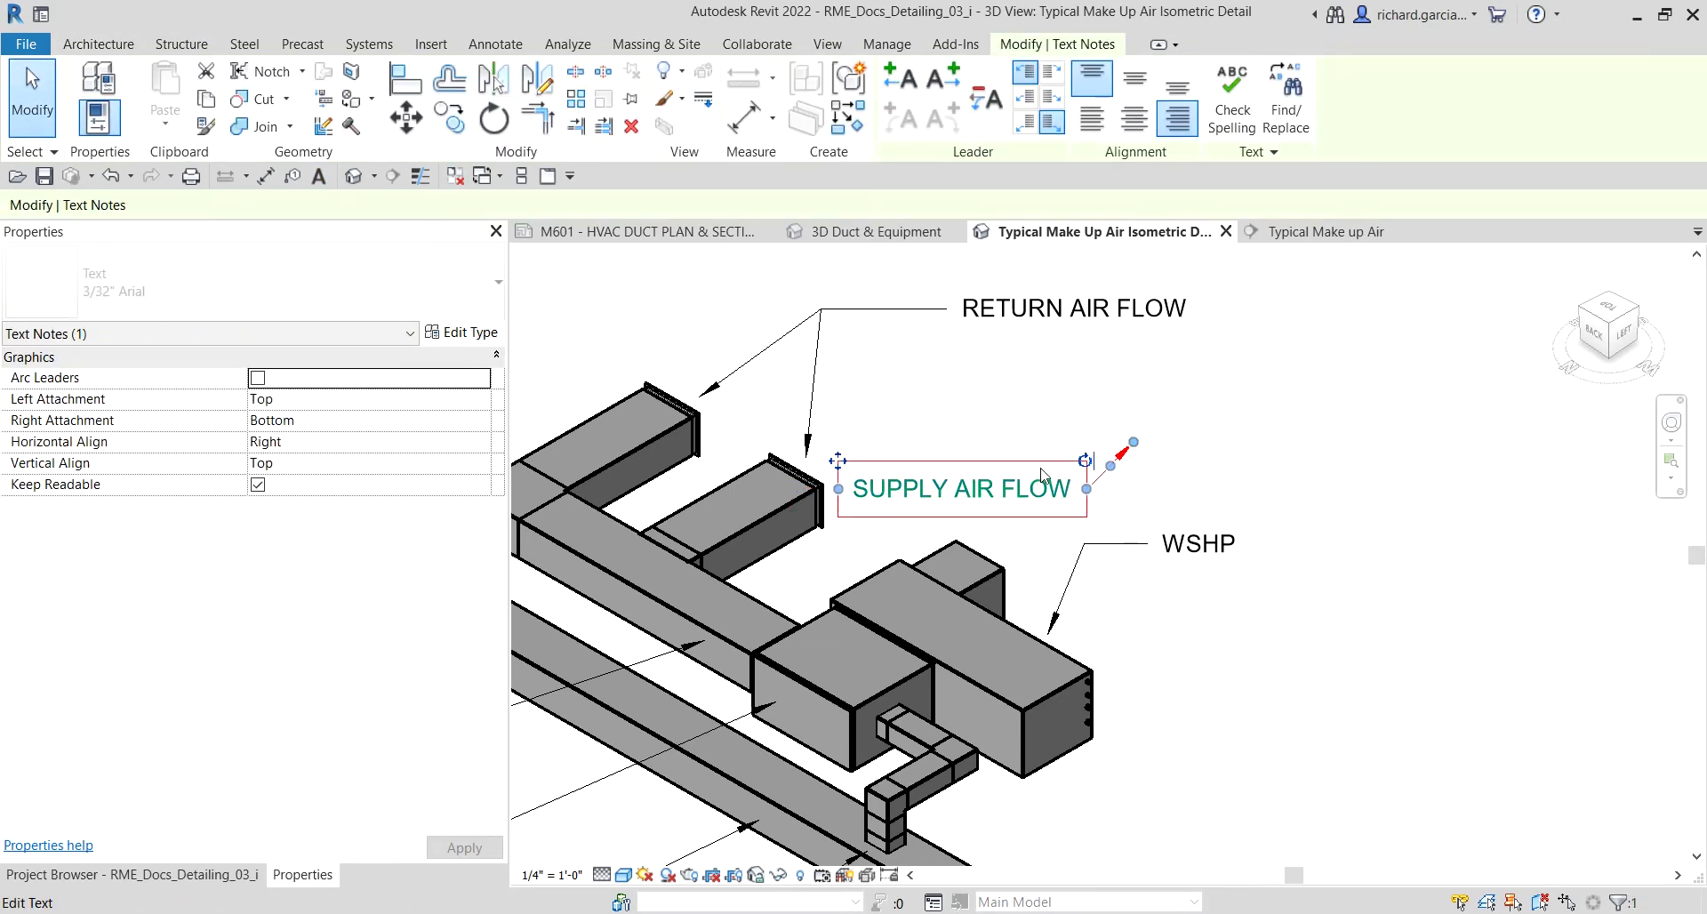
{"action": "left_click_drag", "start_coordinate": [1085, 461], "coordinate": [1072, 393]}
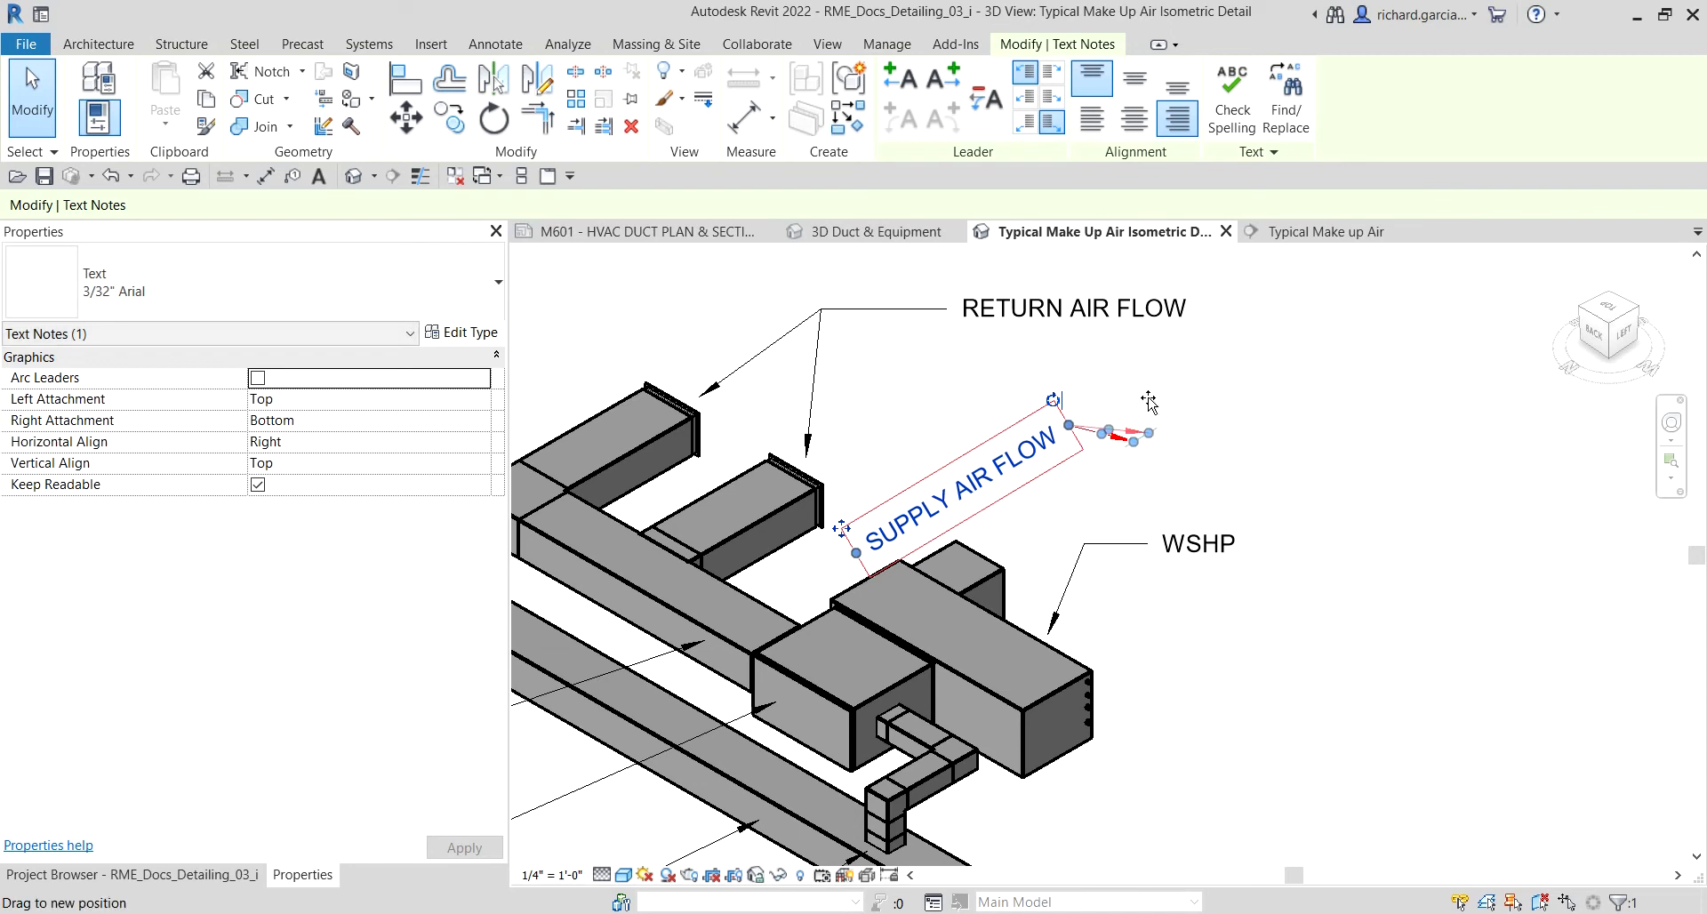
{"action": "left_click_drag", "start_coordinate": [1148, 378], "coordinate": [1152, 375]}
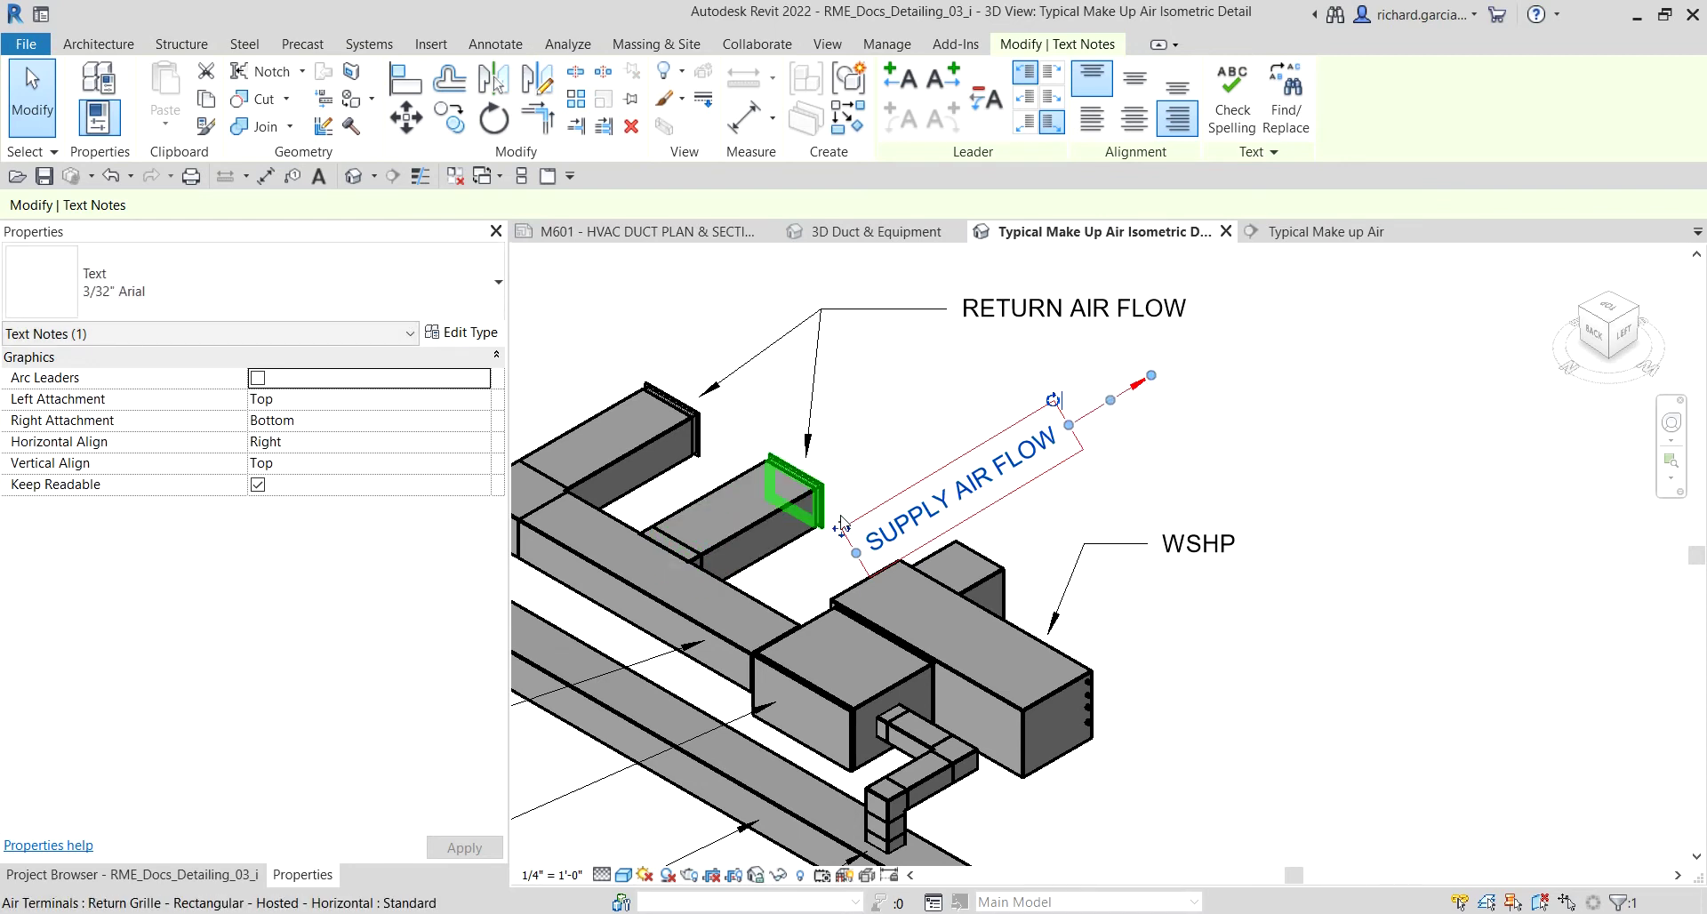
Step: Move the rotated "SUPPLY AIR FLOW" note horizontally to the right, to the end of the supply duct stub behind the heat pump
{"action": "left_click_drag", "start_coordinate": [844, 528], "coordinate": [942, 536], "text": "ctrl"}
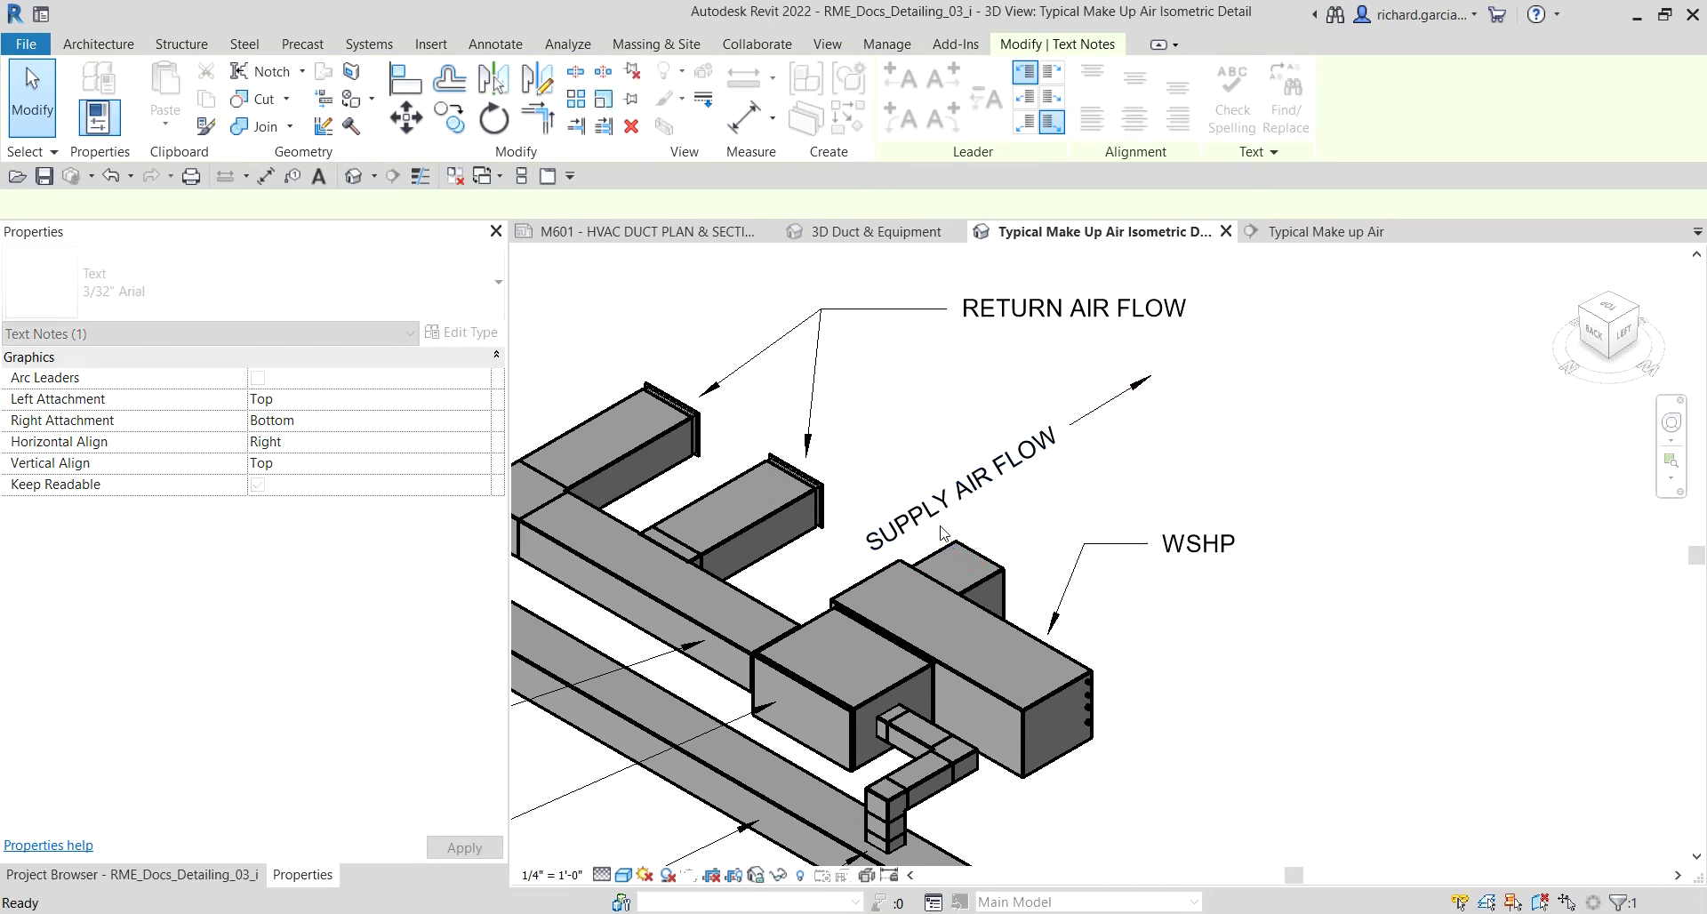
{"action": "key", "text": "Escape"}
{"action": "left_click", "coordinate": [1006, 478]}
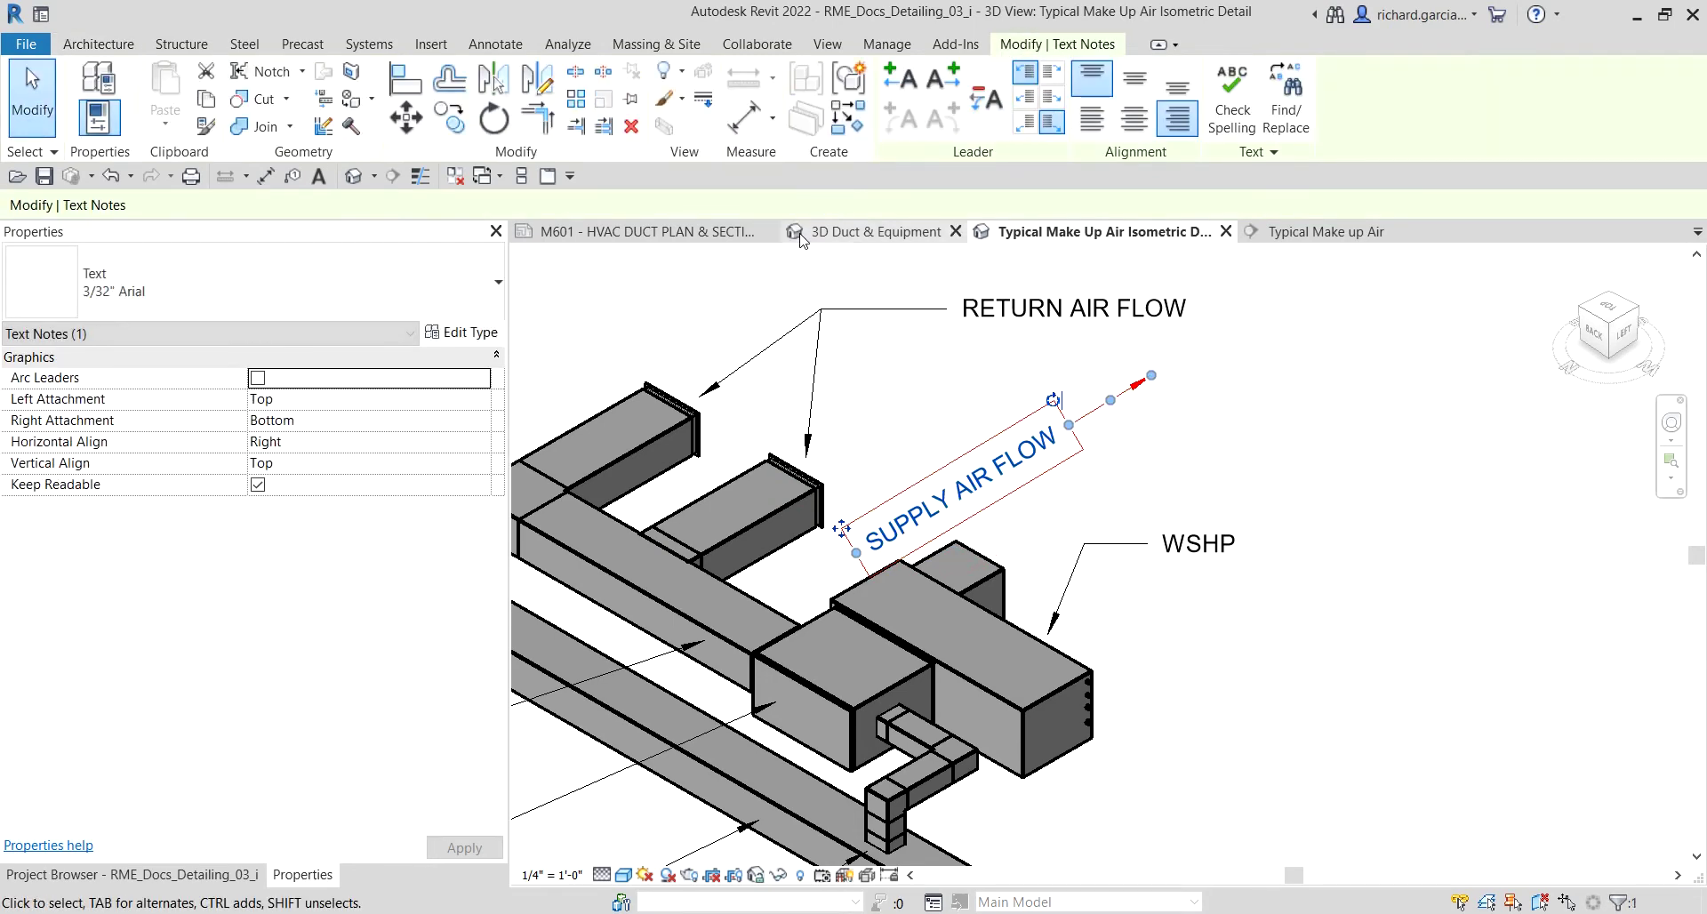
{"action": "left_click", "coordinate": [406, 117]}
{"action": "left_click", "coordinate": [1047, 464]}
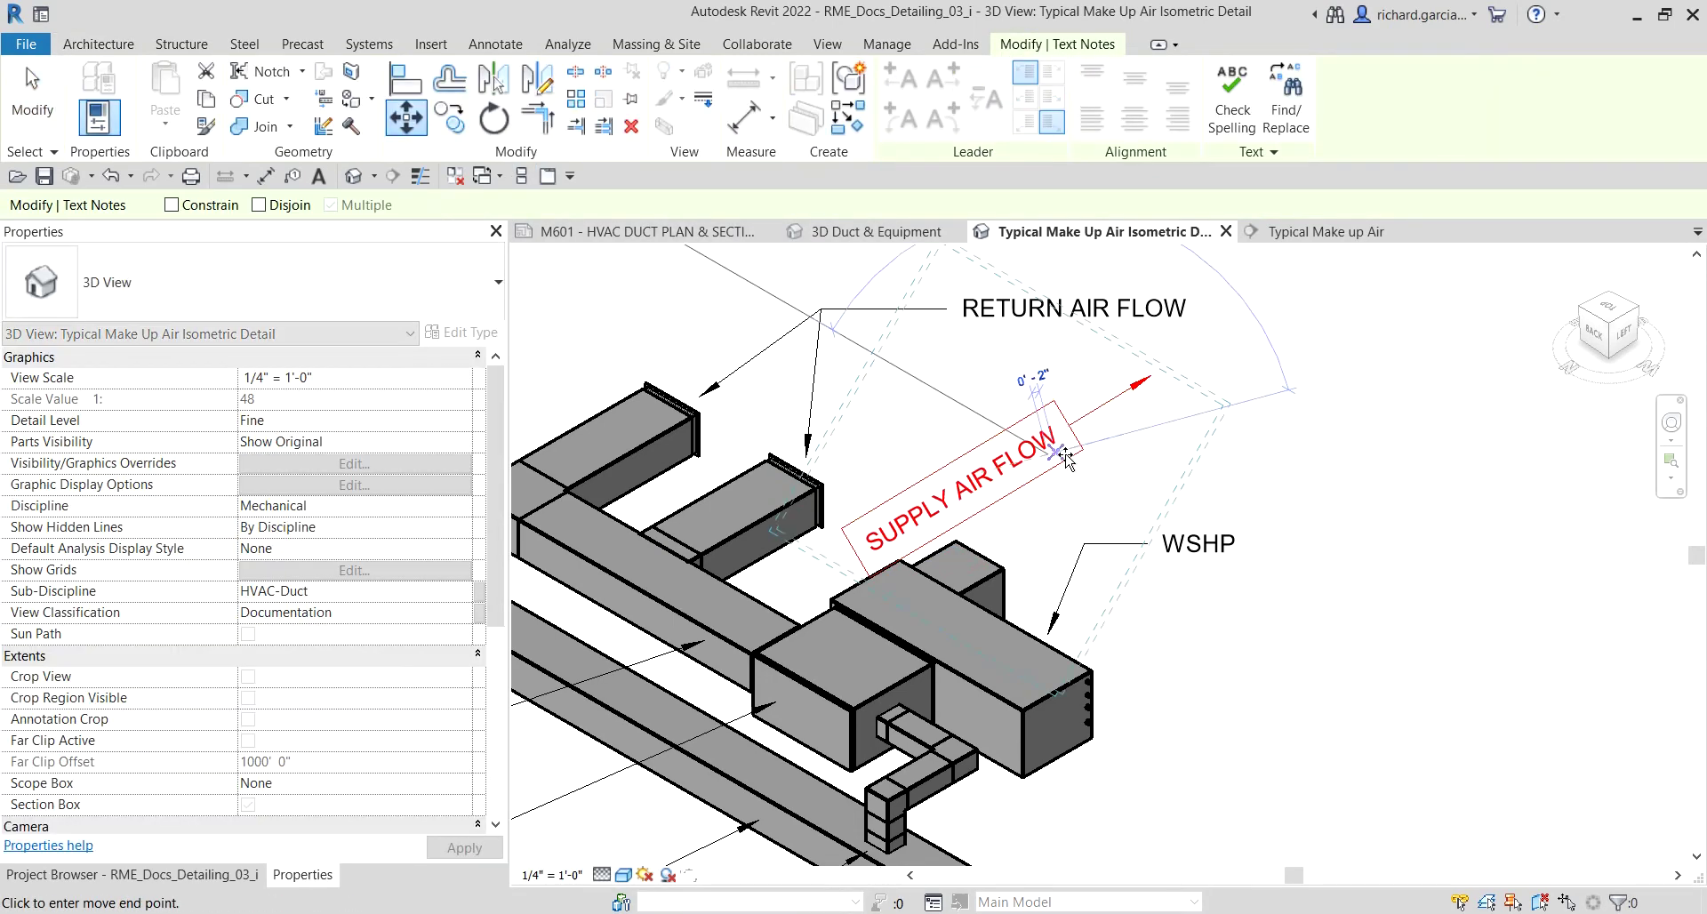
{"action": "left_click", "coordinate": [1147, 465]}
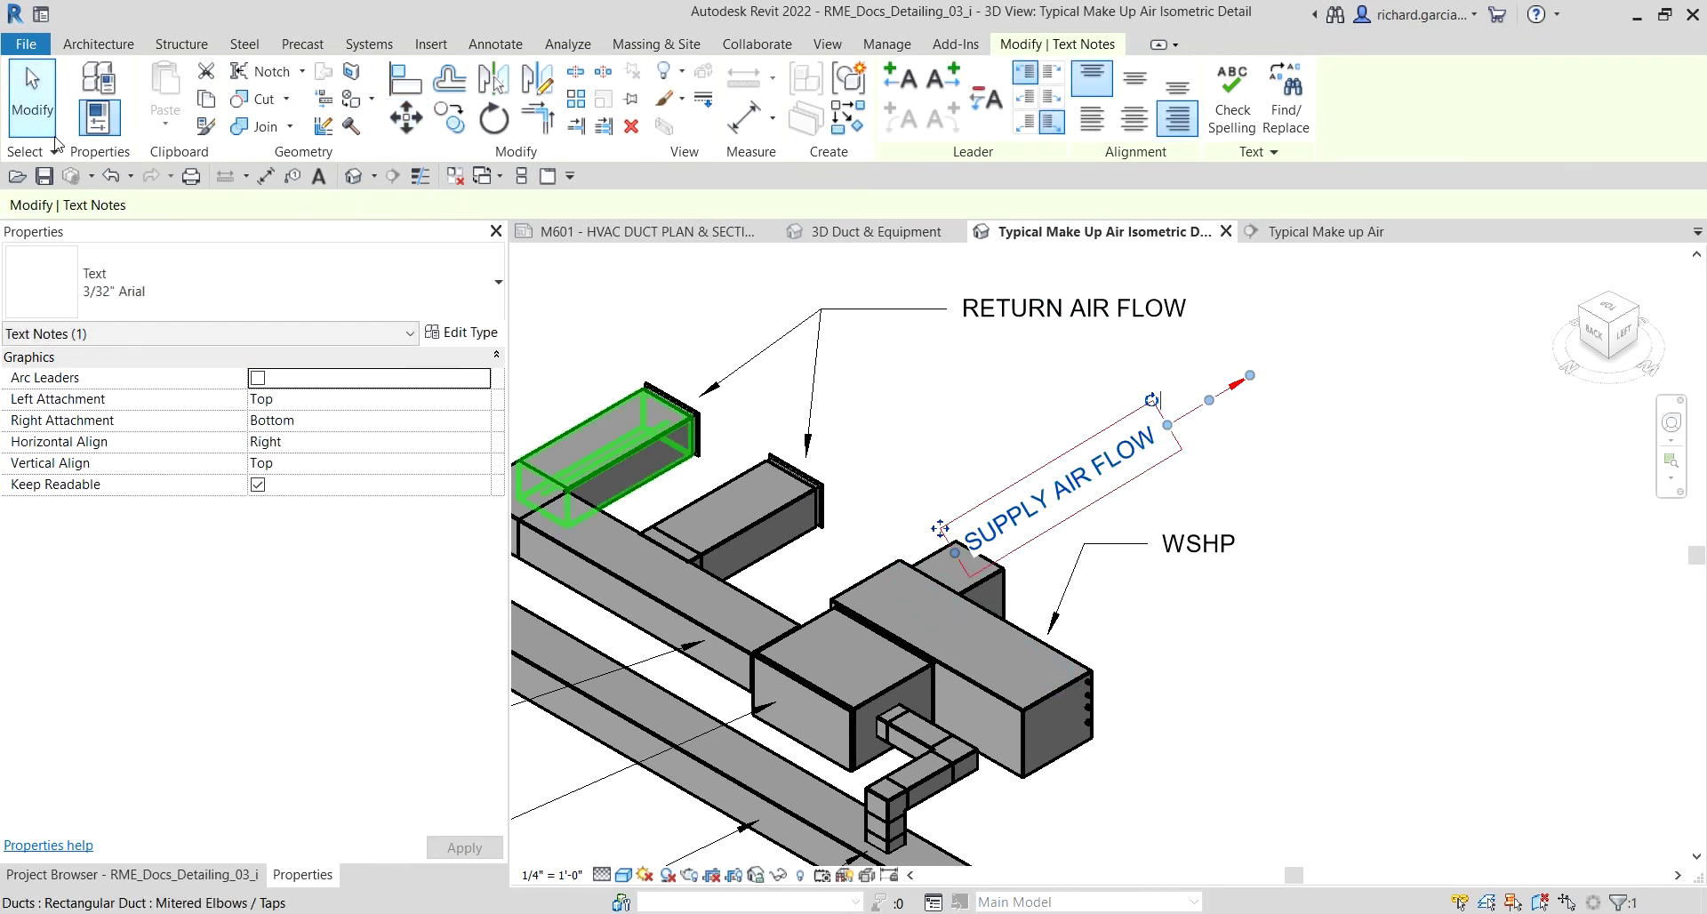
{"action": "key", "text": "Escape"}
Step: Nudge the "SUPPLY AIR FLOW" note slightly right and up so it lines up with the supply duct stub
{"action": "left_click", "coordinate": [1102, 482]}
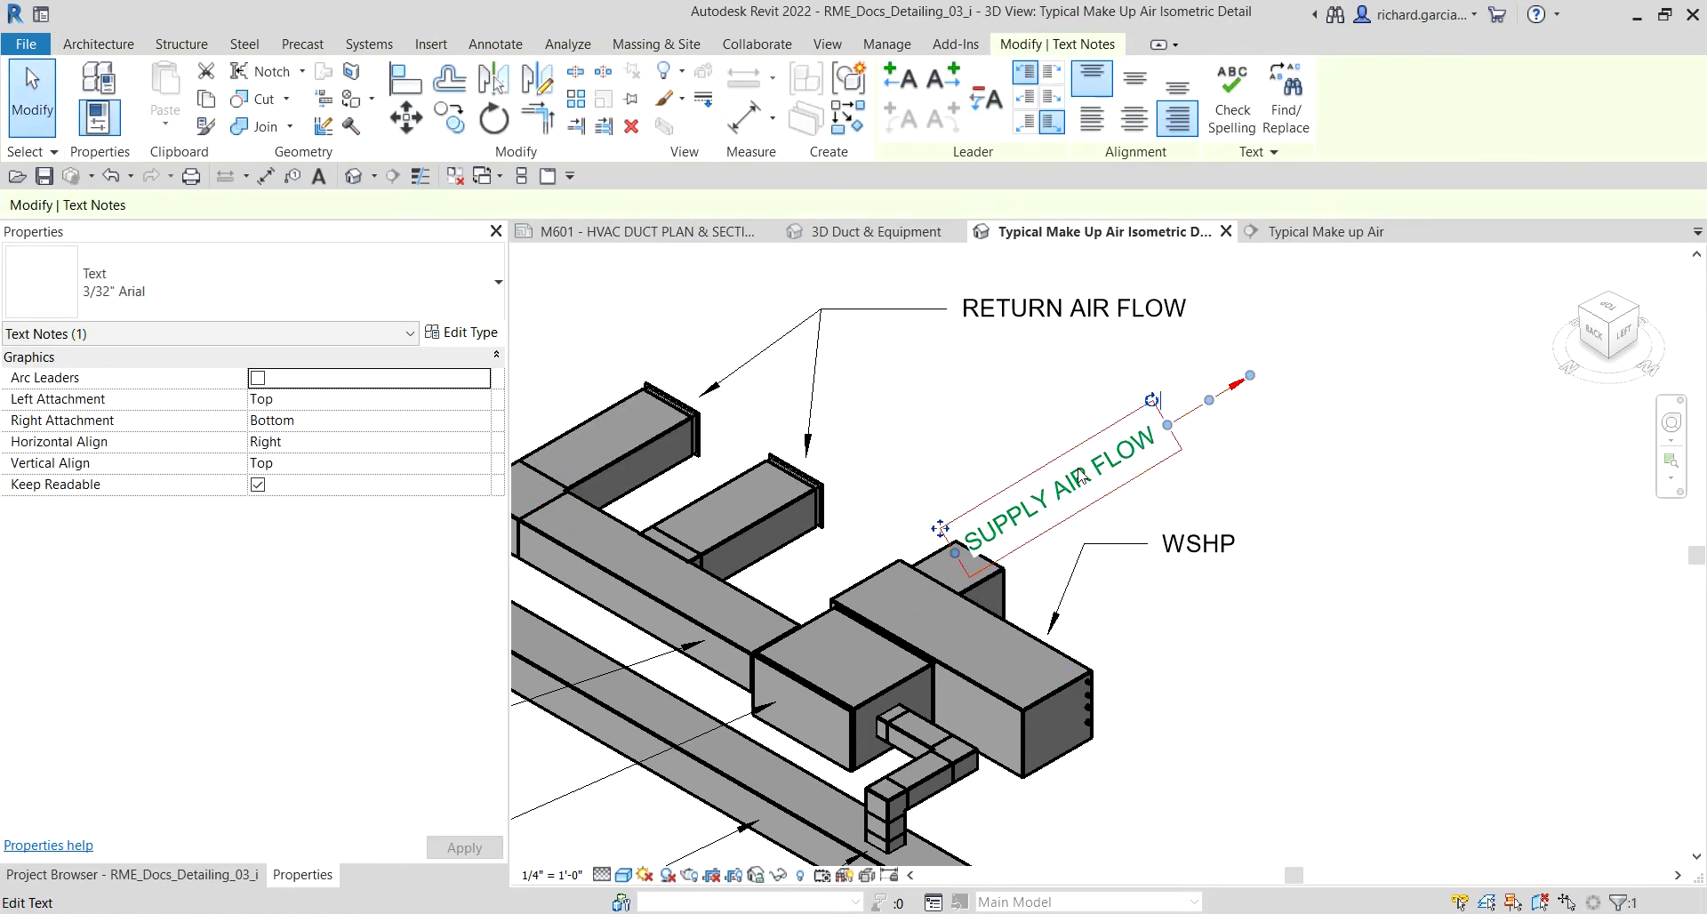
{"action": "key", "text": "Right"}
{"action": "key", "text": "Right"}
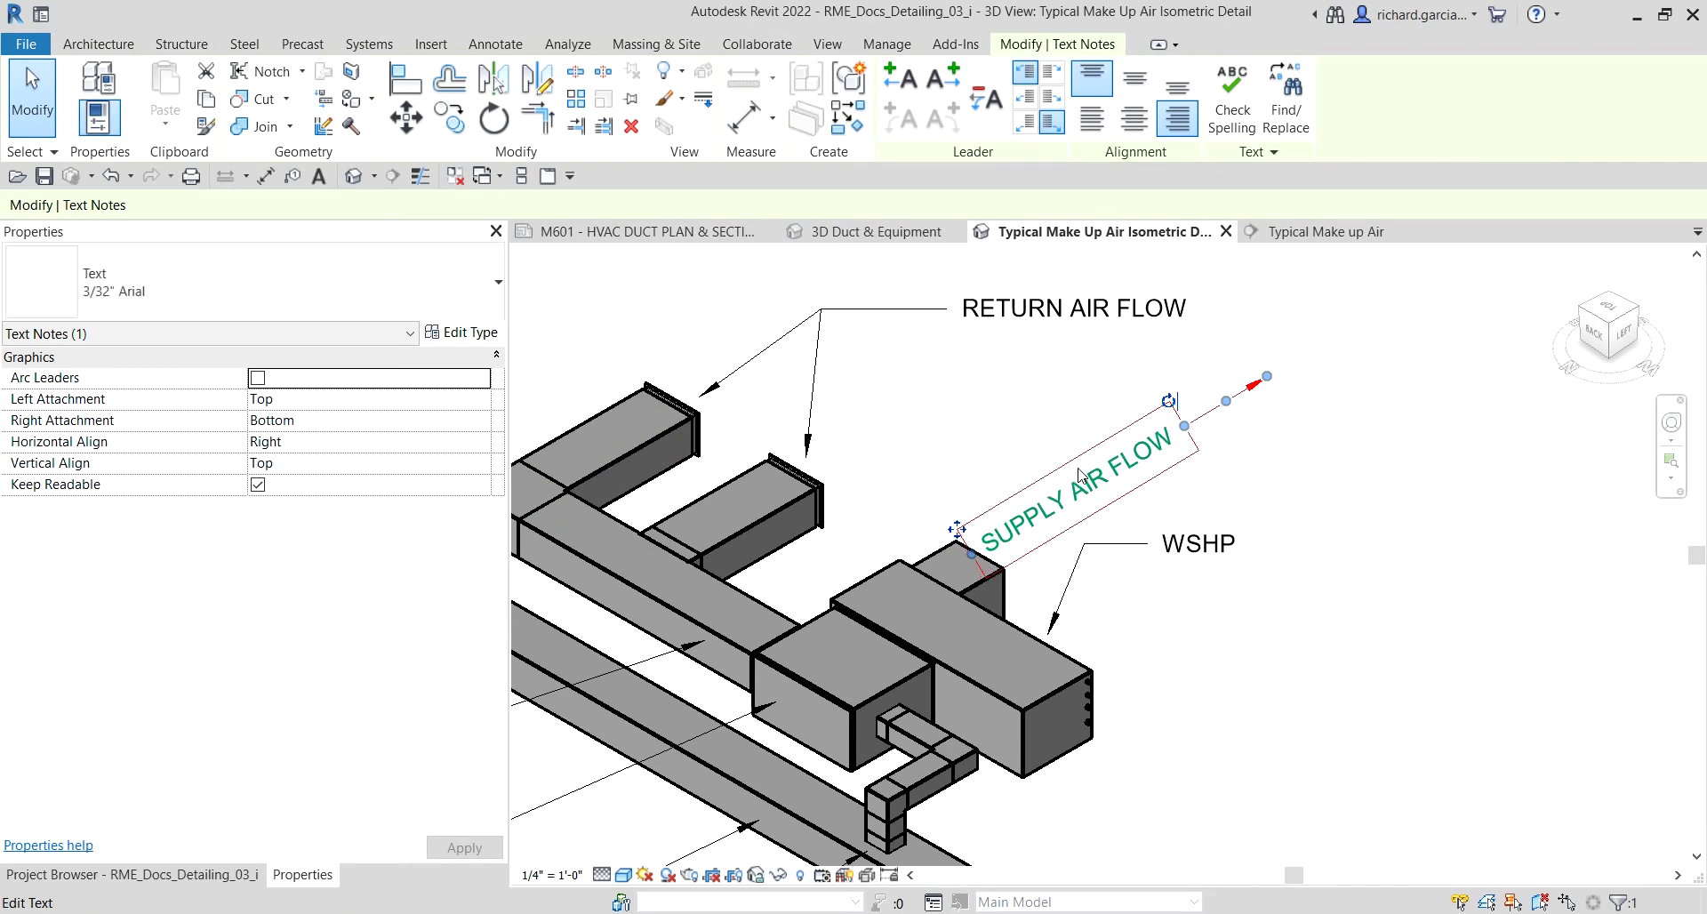
{"action": "key", "text": "Up"}
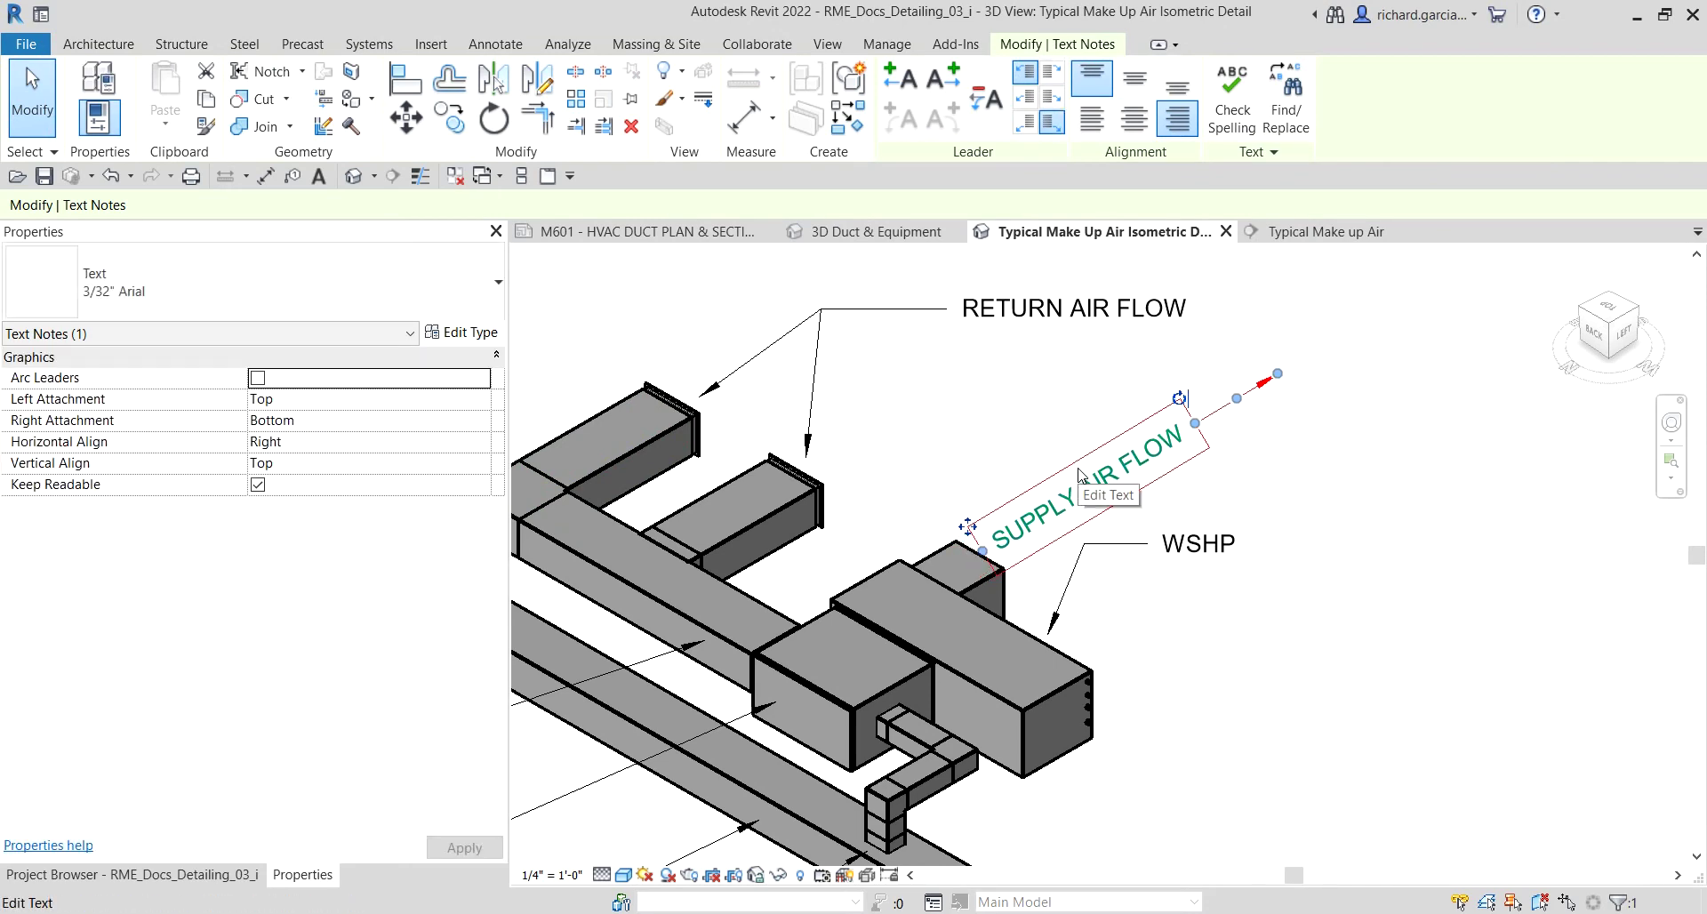
{"action": "left_click", "coordinate": [1414, 715]}
Step: Delete the "RETURN AIR FLOW" note together with its two leaders
{"action": "scroll", "coordinate": [1274, 630], "scroll_direction": "down", "scroll_amount": 3}
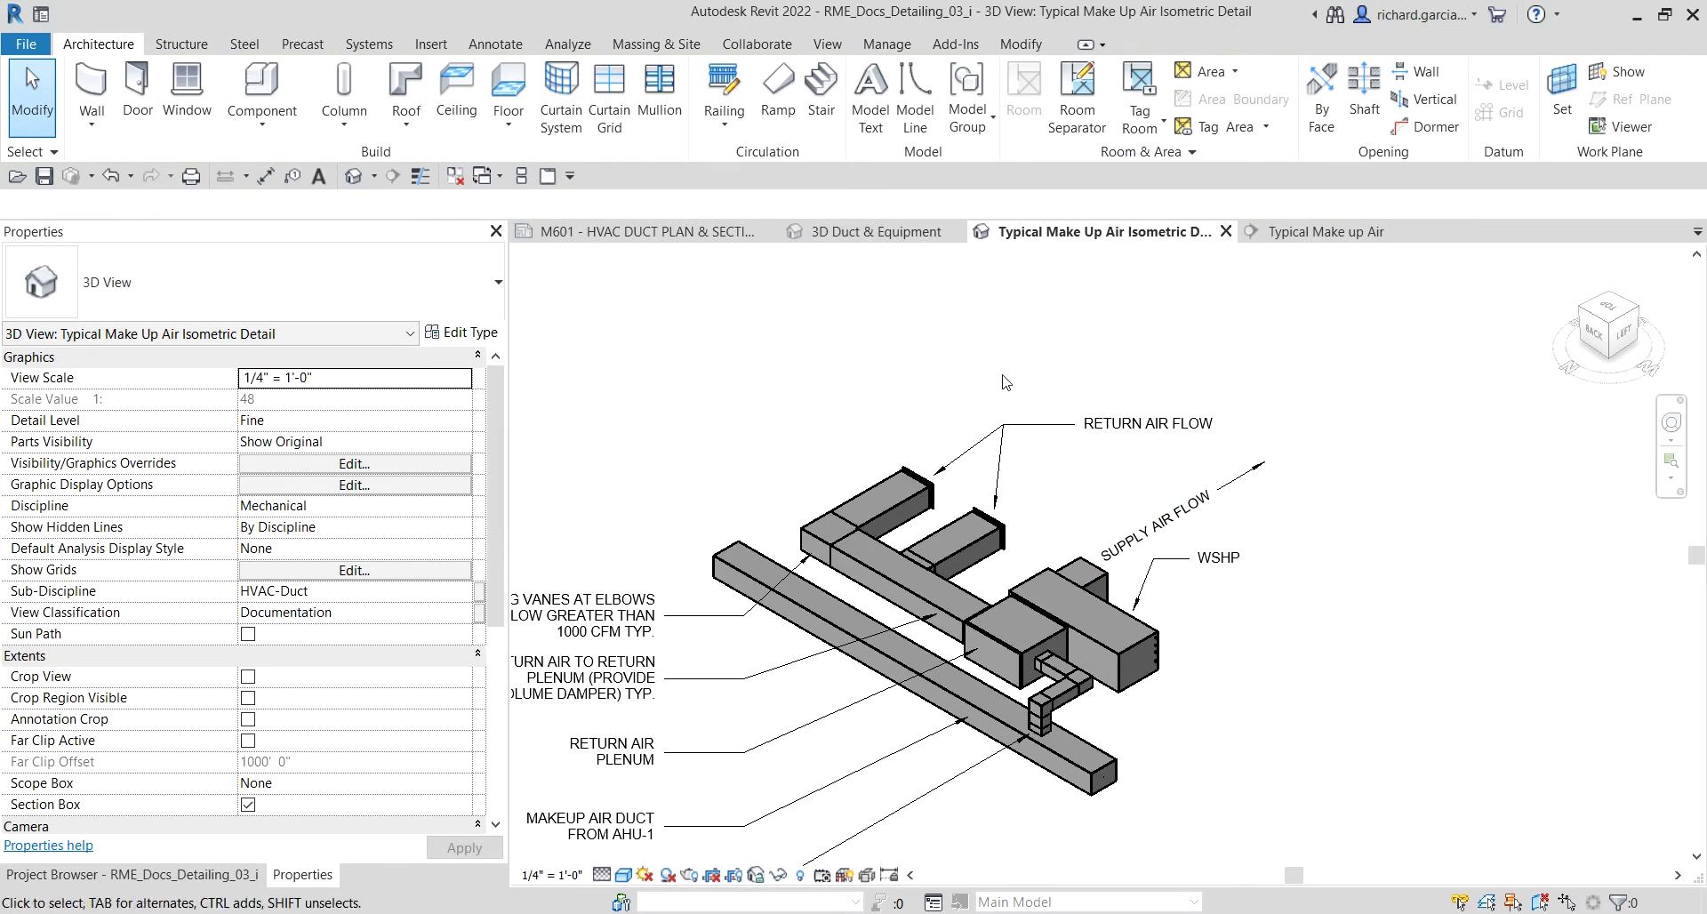
{"action": "scroll", "coordinate": [997, 426], "scroll_direction": "up", "scroll_amount": 3}
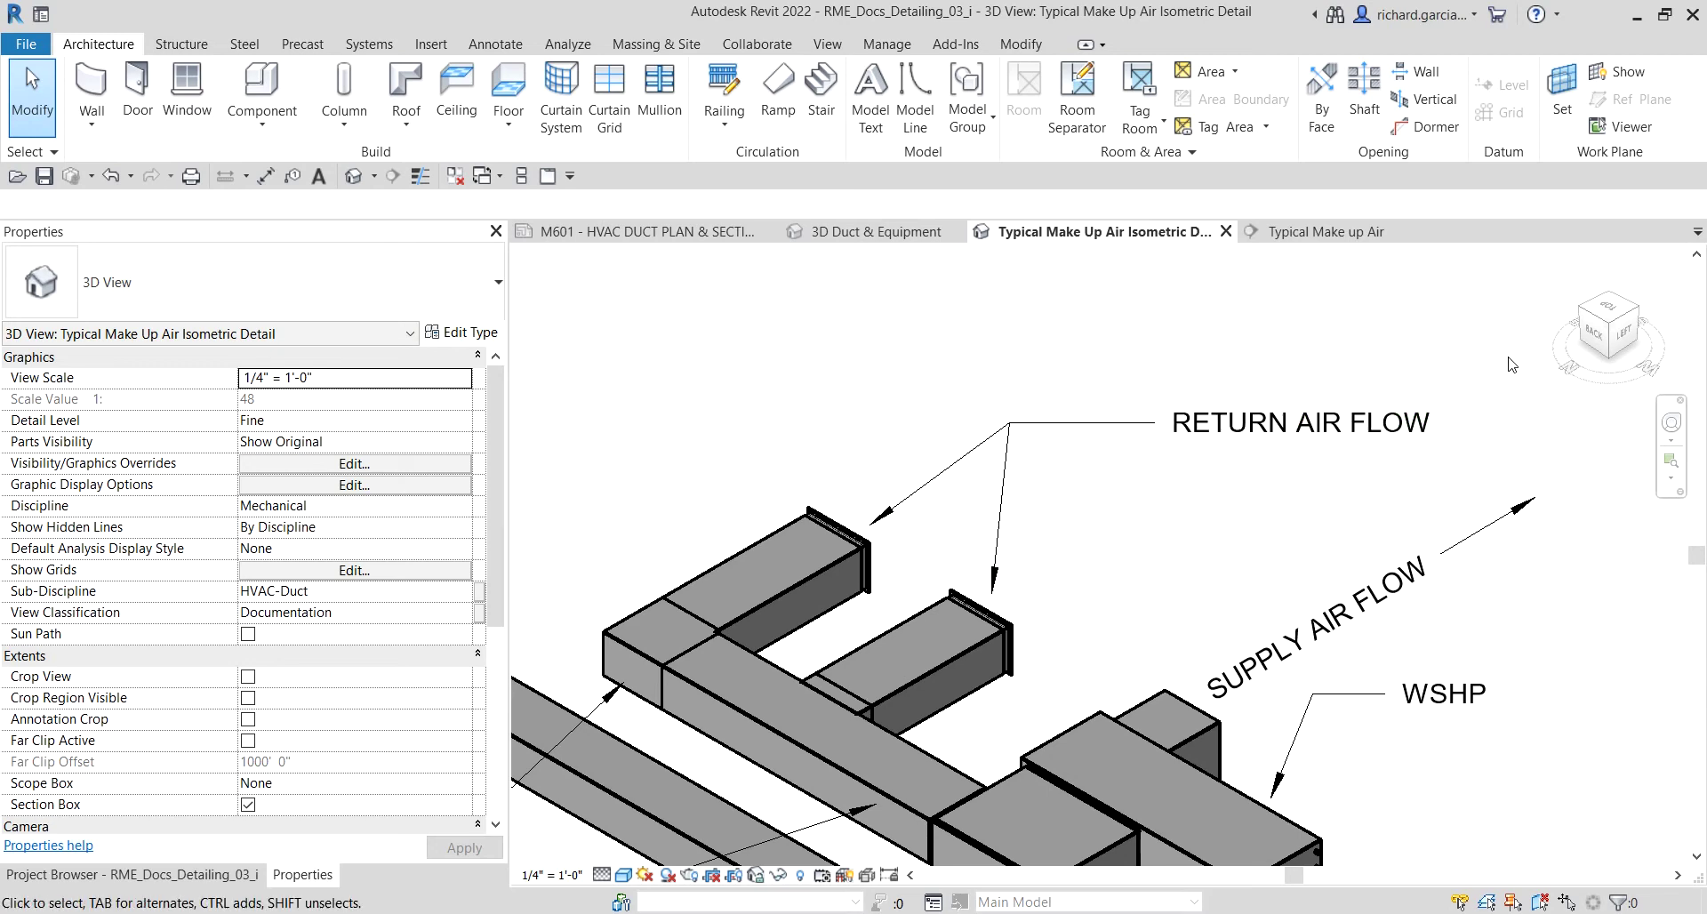
{"action": "left_click", "coordinate": [1230, 424]}
{"action": "key", "text": "Delete"}
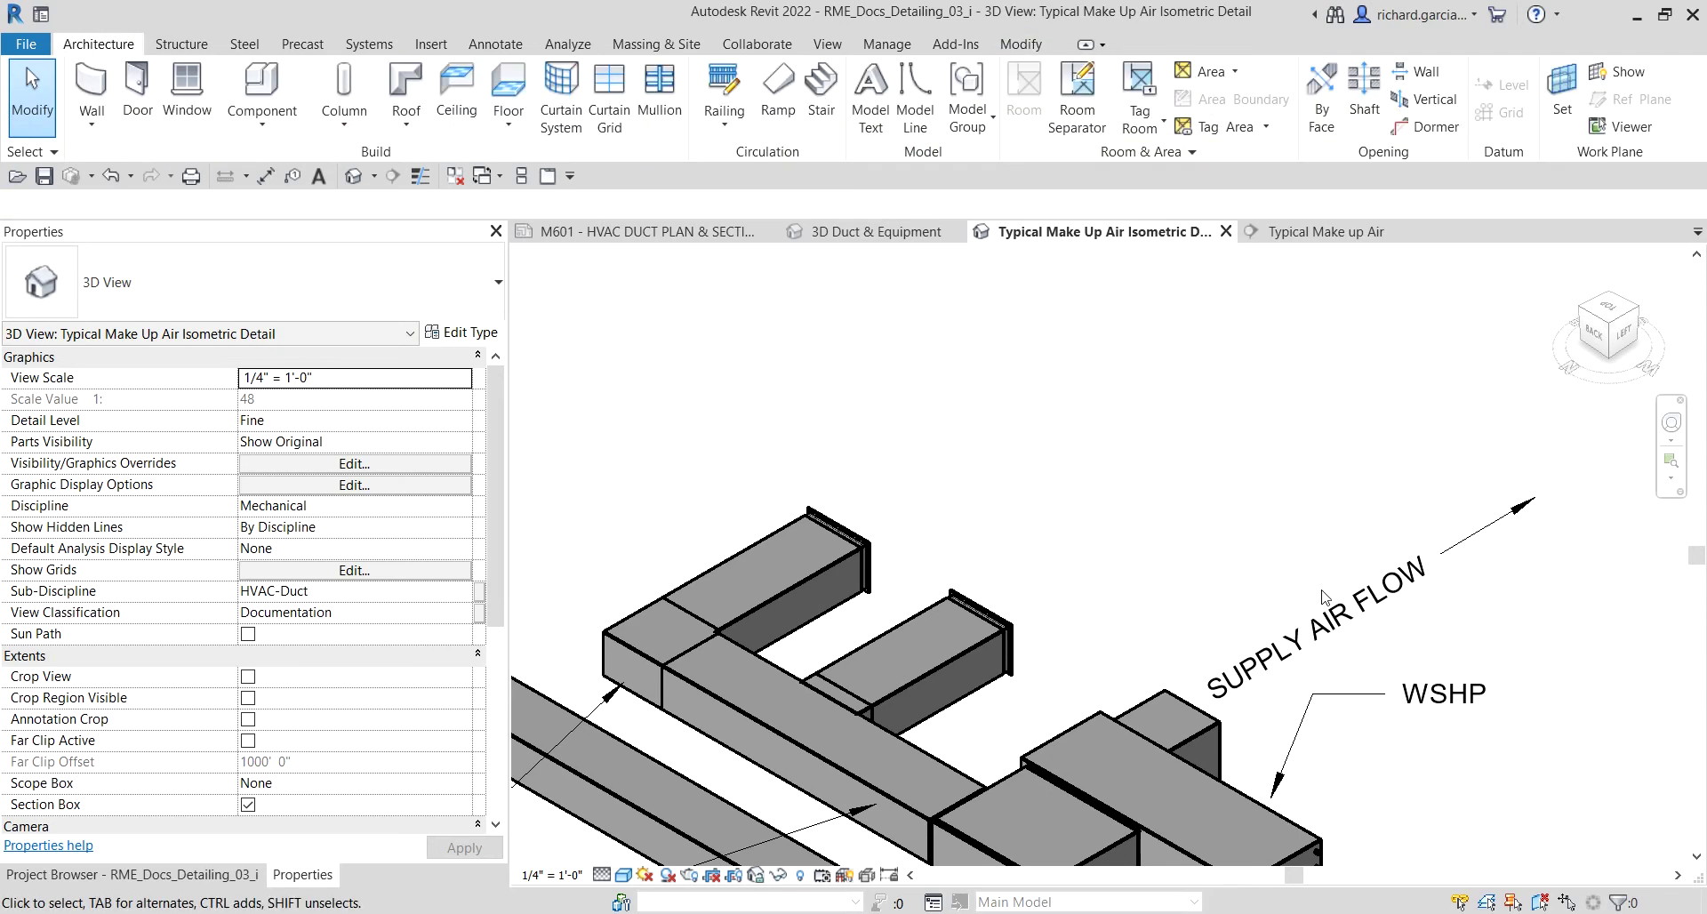
Step: Copy the rotated "SUPPLY AIR FLOW" note up and to the left, beyond the end of the nearer return duct branch
{"action": "left_click", "coordinate": [1316, 630]}
{"action": "left_click", "coordinate": [449, 117]}
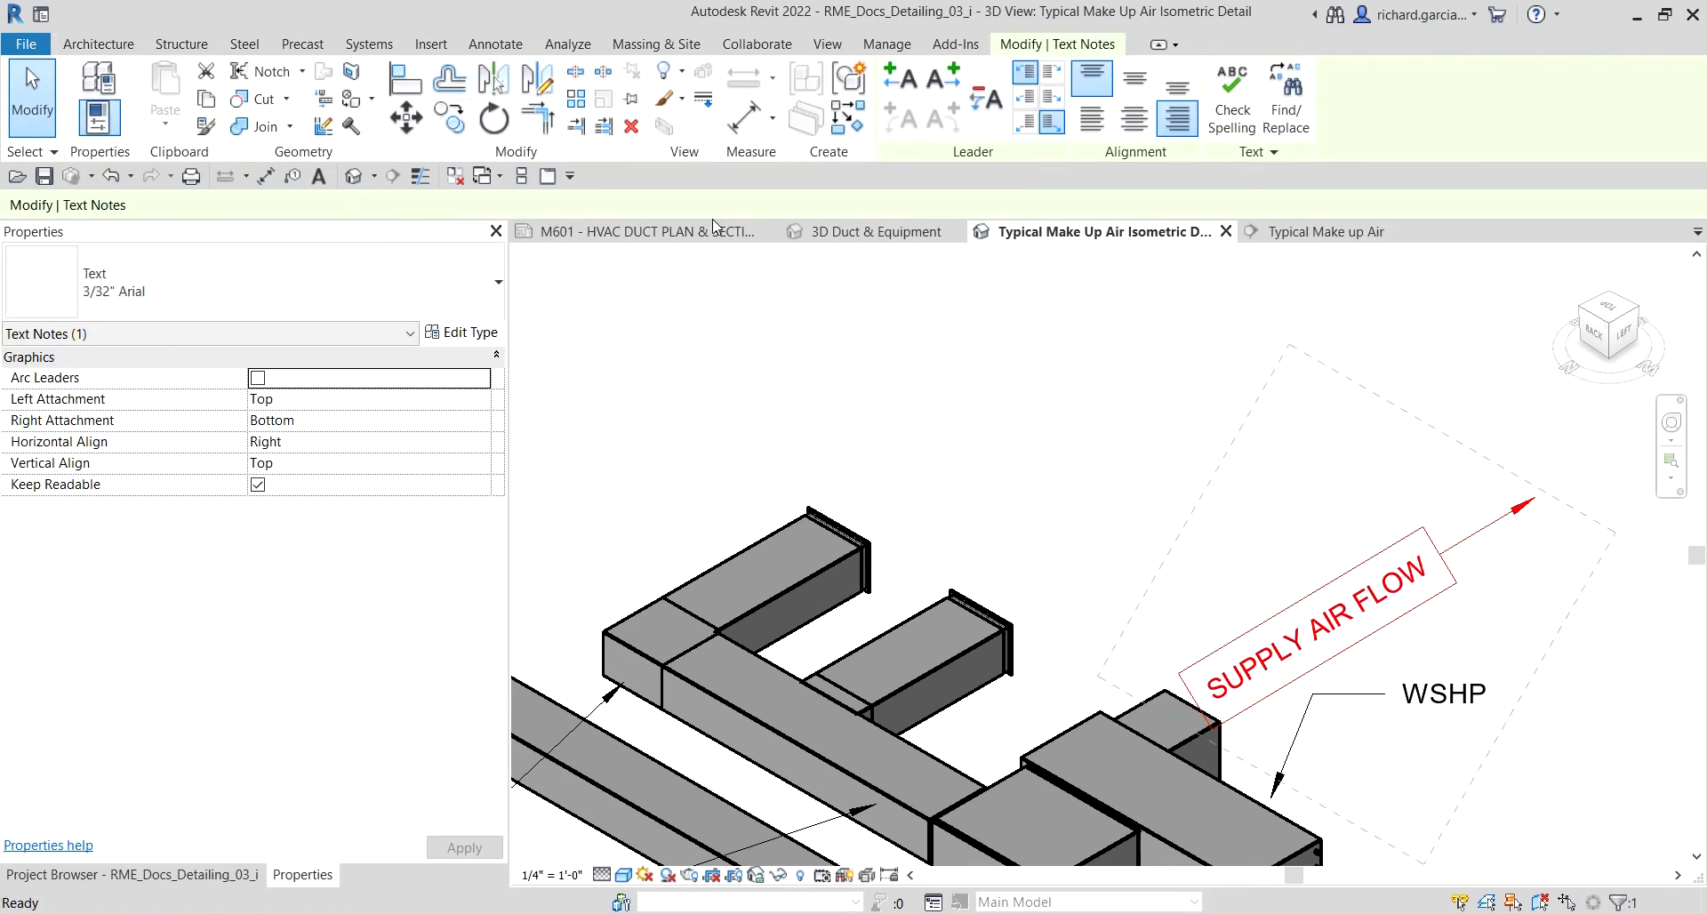
{"action": "left_click", "coordinate": [1333, 633]}
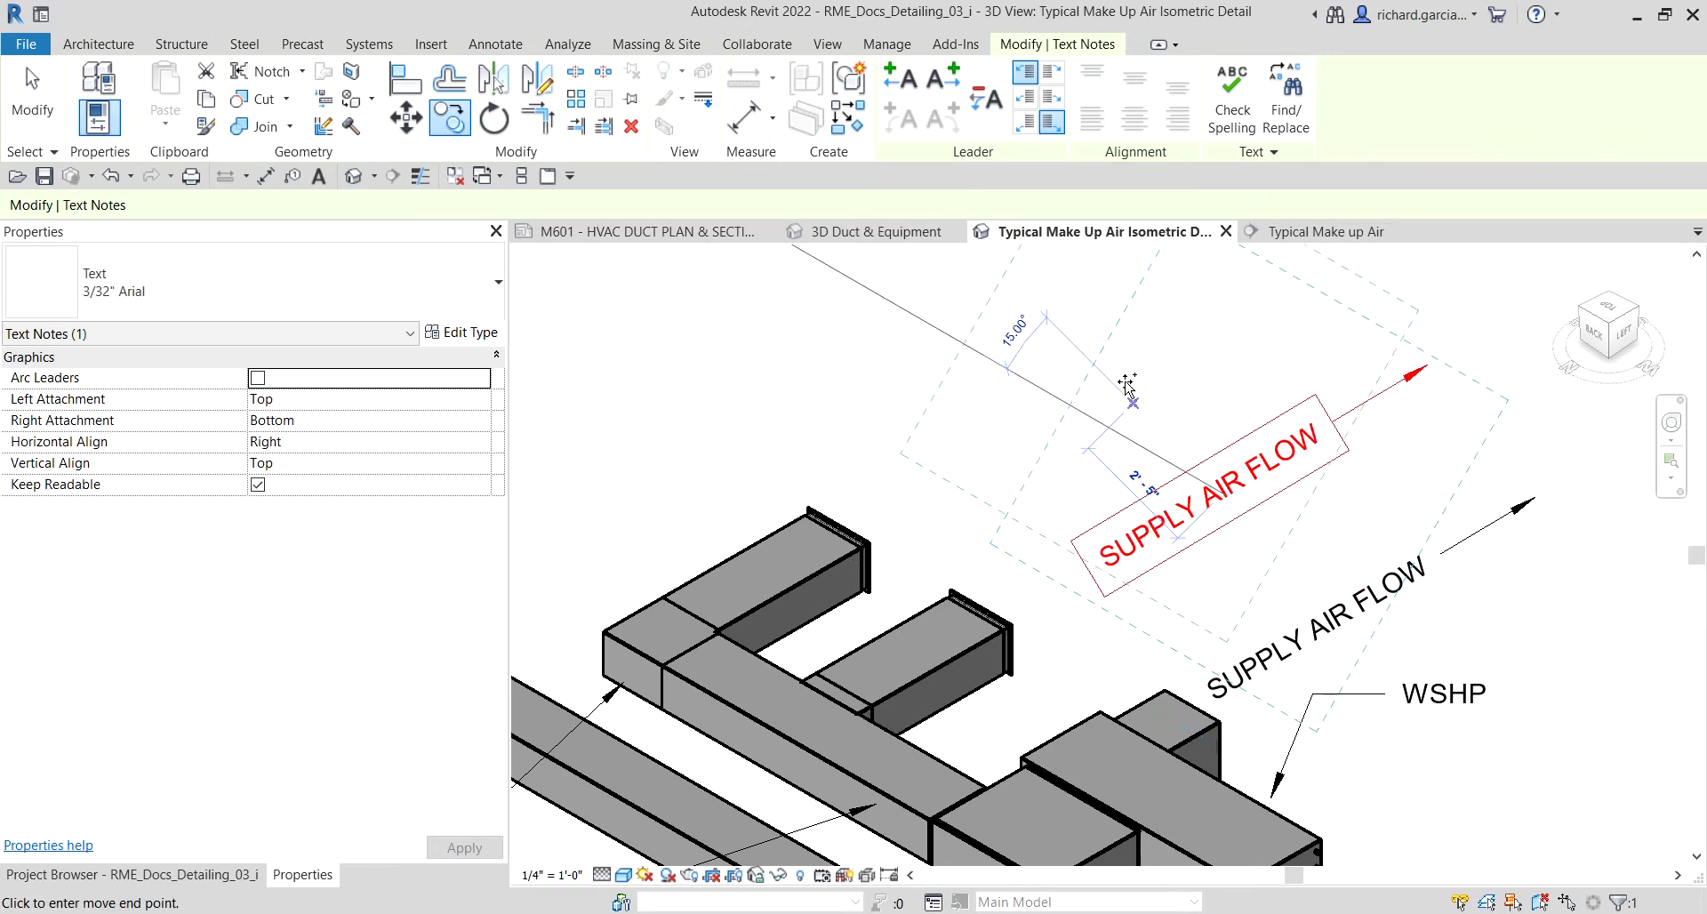
{"action": "left_click", "coordinate": [42, 105]}
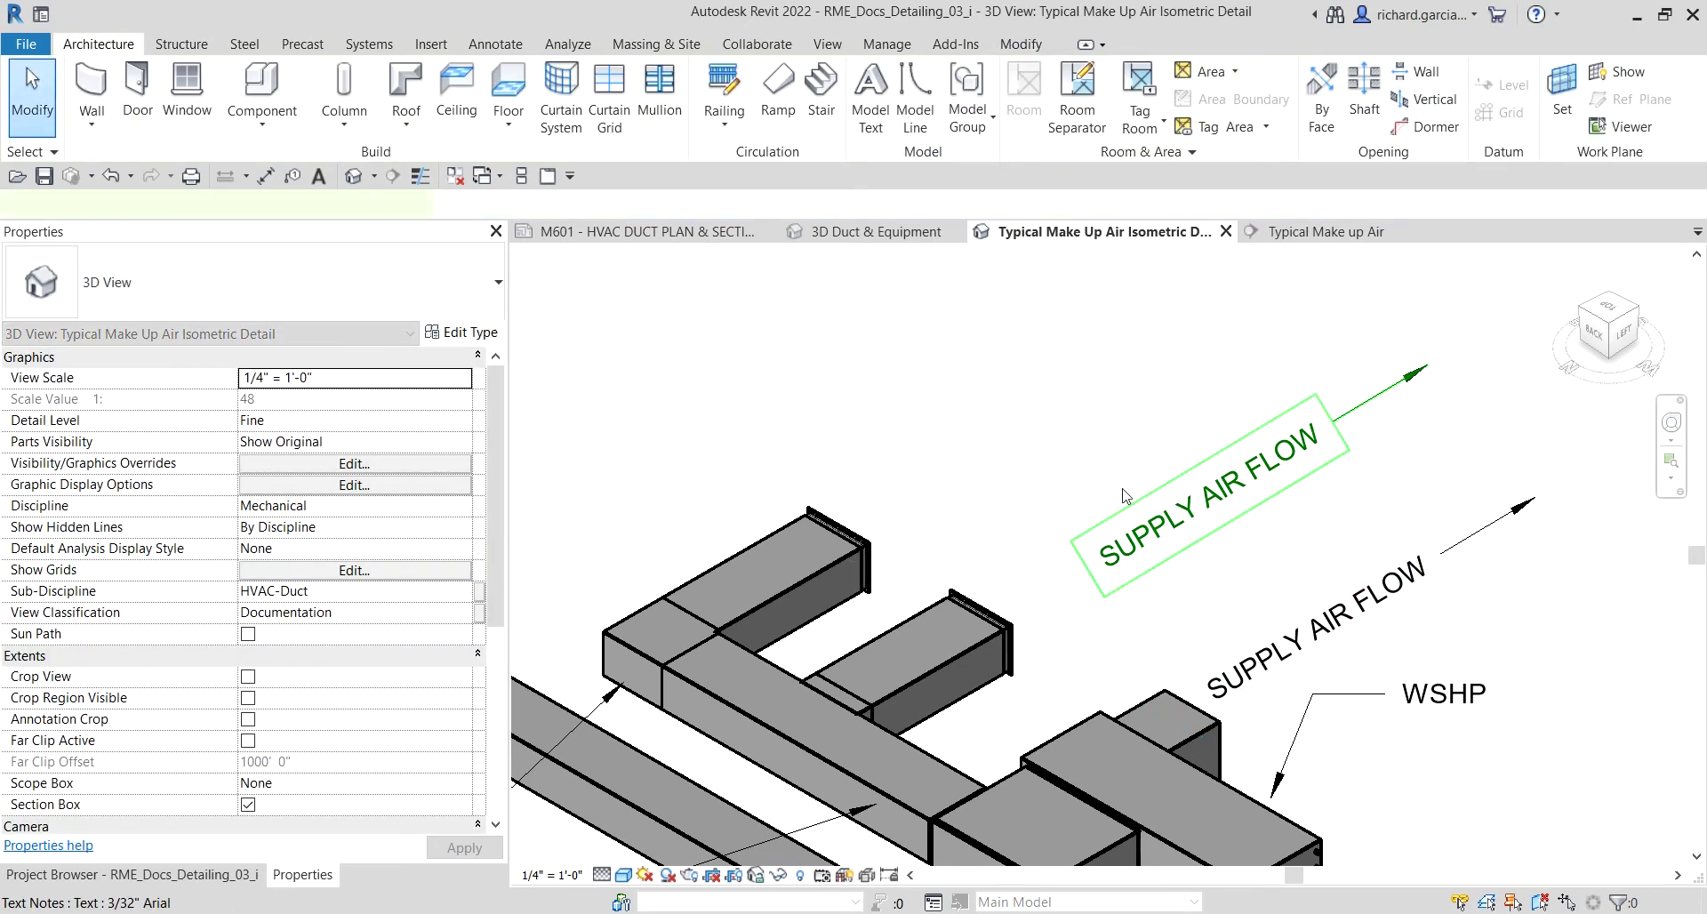
Step: Swap the copied note's leader from its right end to its left end so it points toward the return duct branch
{"action": "left_click", "coordinate": [1210, 498]}
{"action": "left_click", "coordinate": [895, 79]}
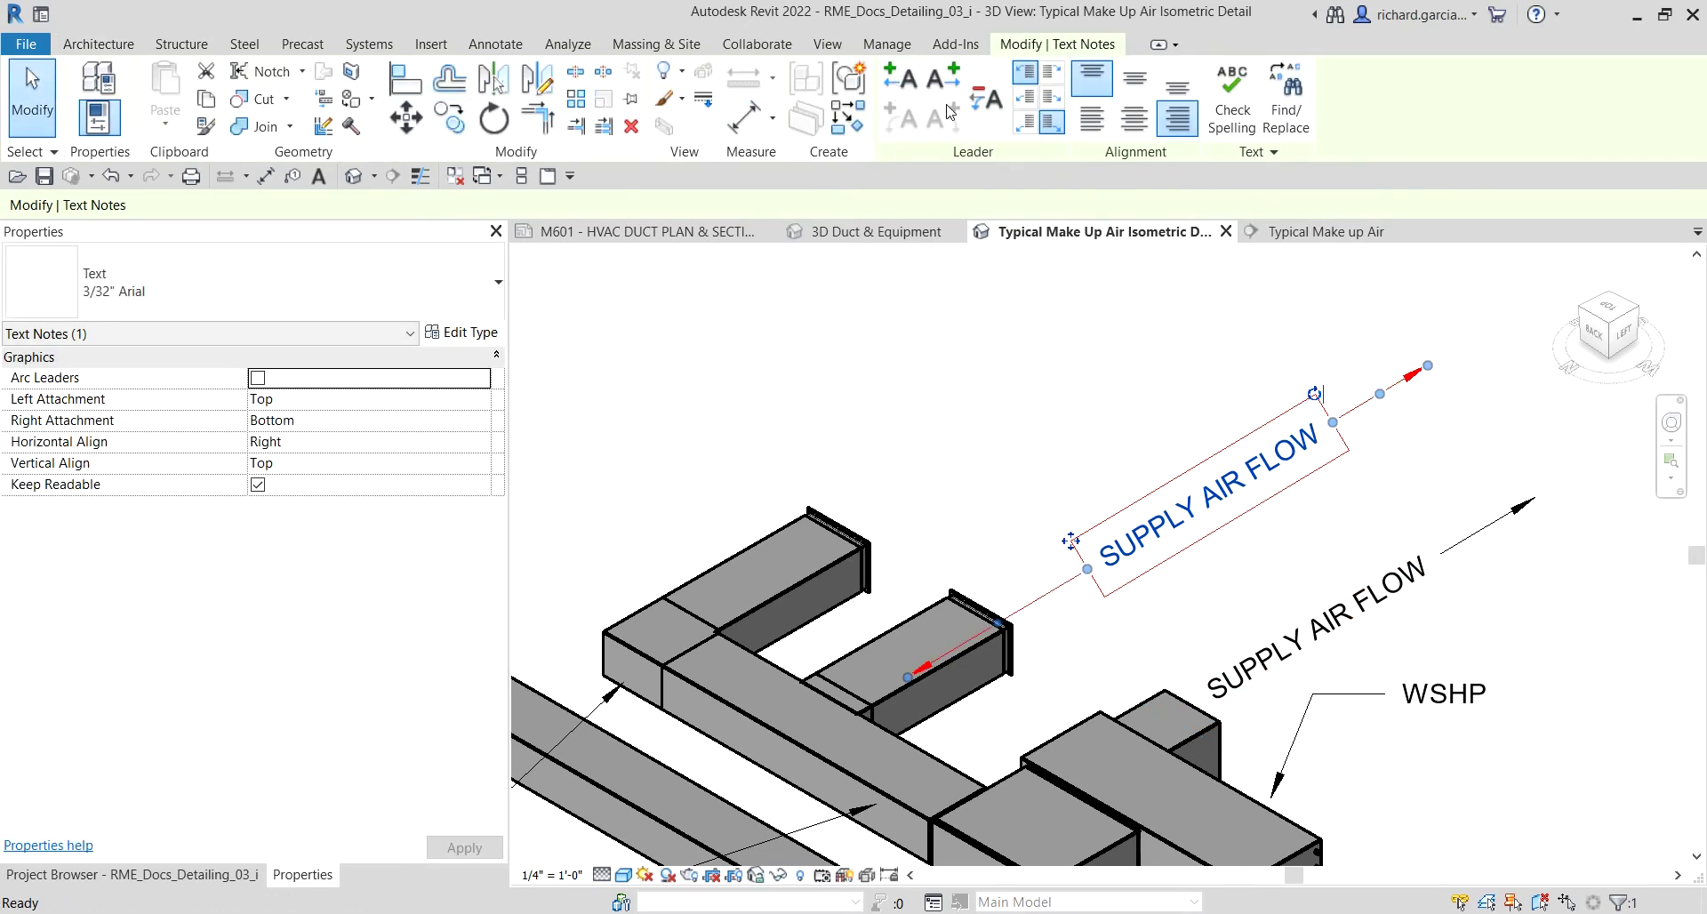
{"action": "left_click", "coordinate": [993, 101]}
{"action": "left_click", "coordinate": [898, 80]}
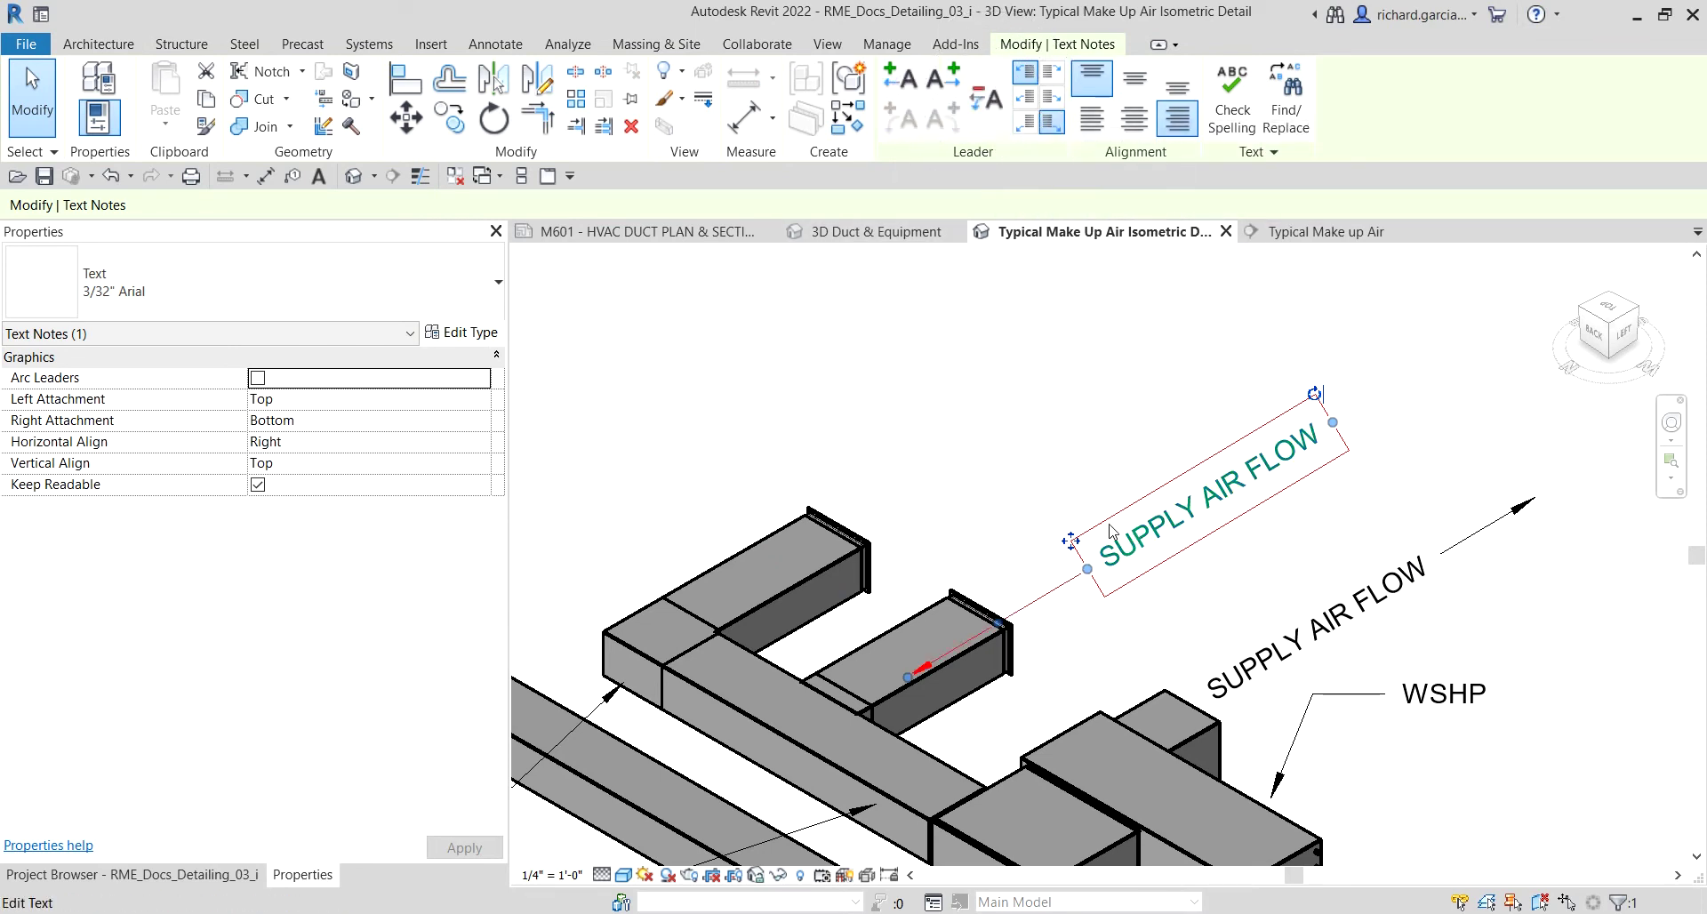
Step: Change the copied note's wording to "RETURN AIR FLOW"
{"action": "double_click", "coordinate": [1149, 529]}
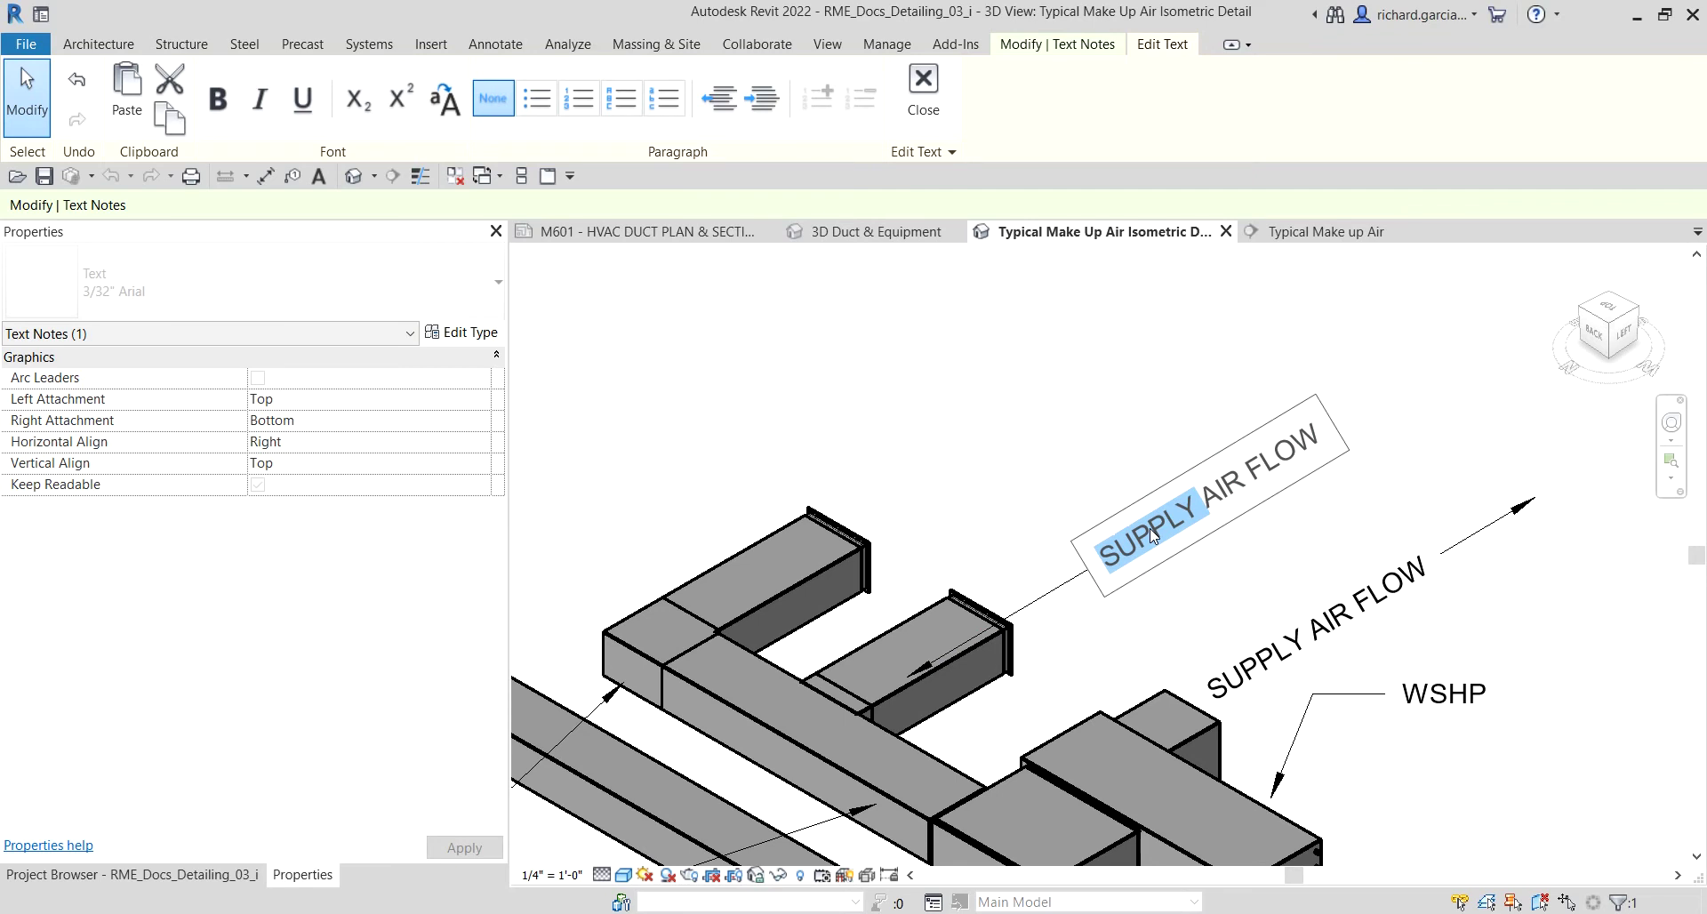
{"action": "type", "text": "RETU"}
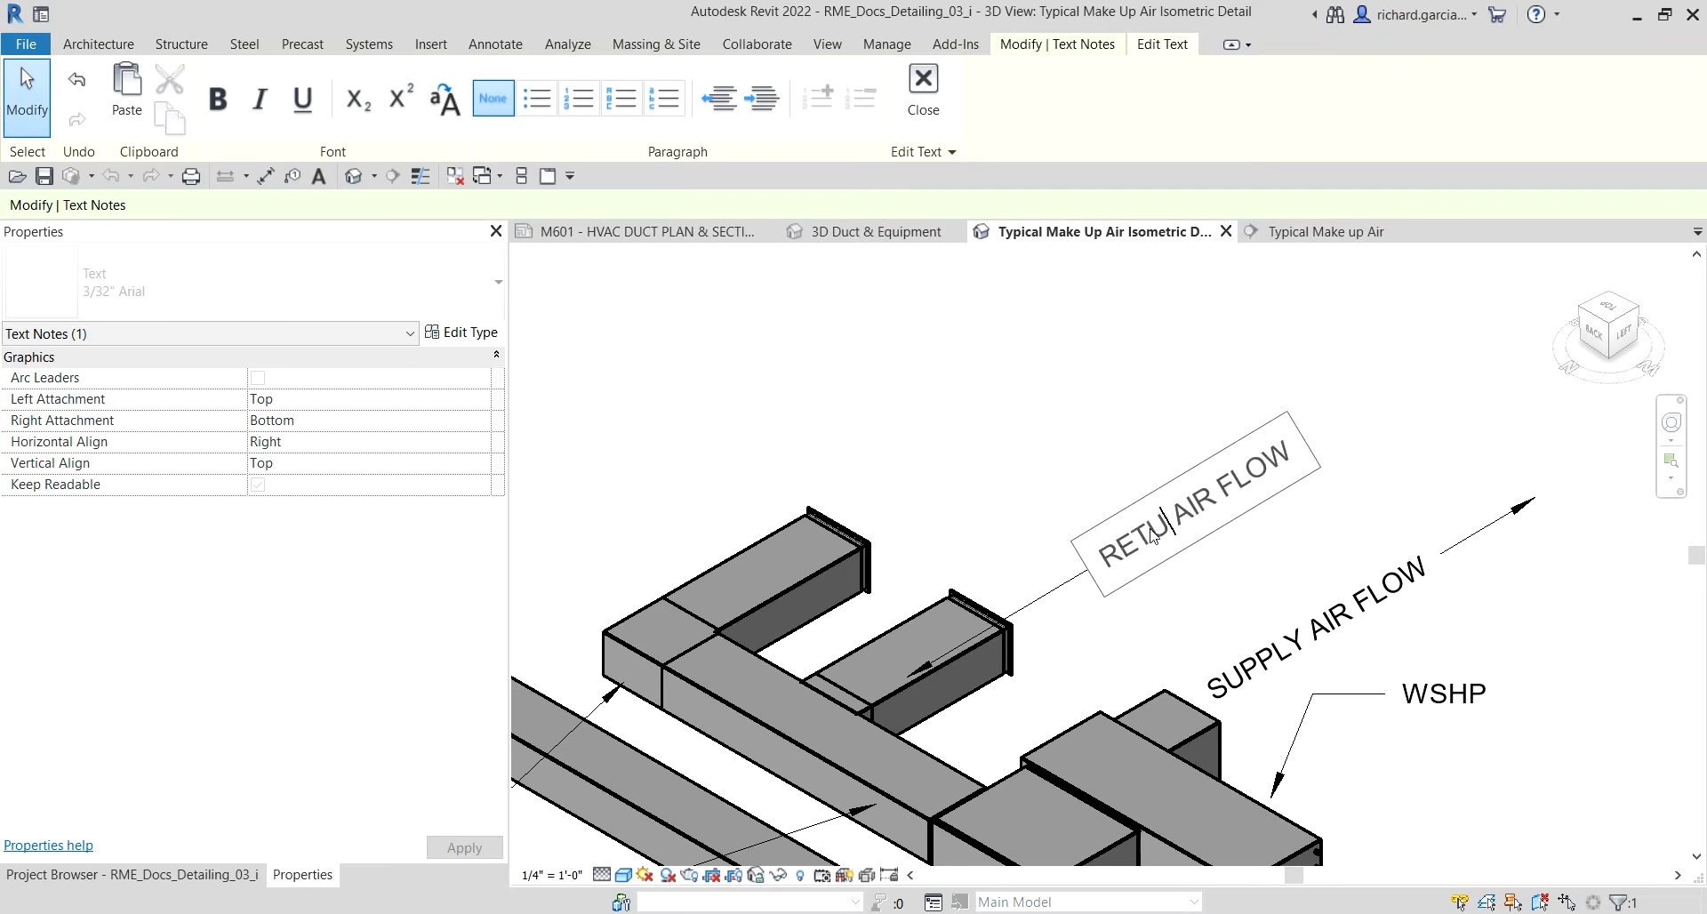
{"action": "type", "text": "RN"}
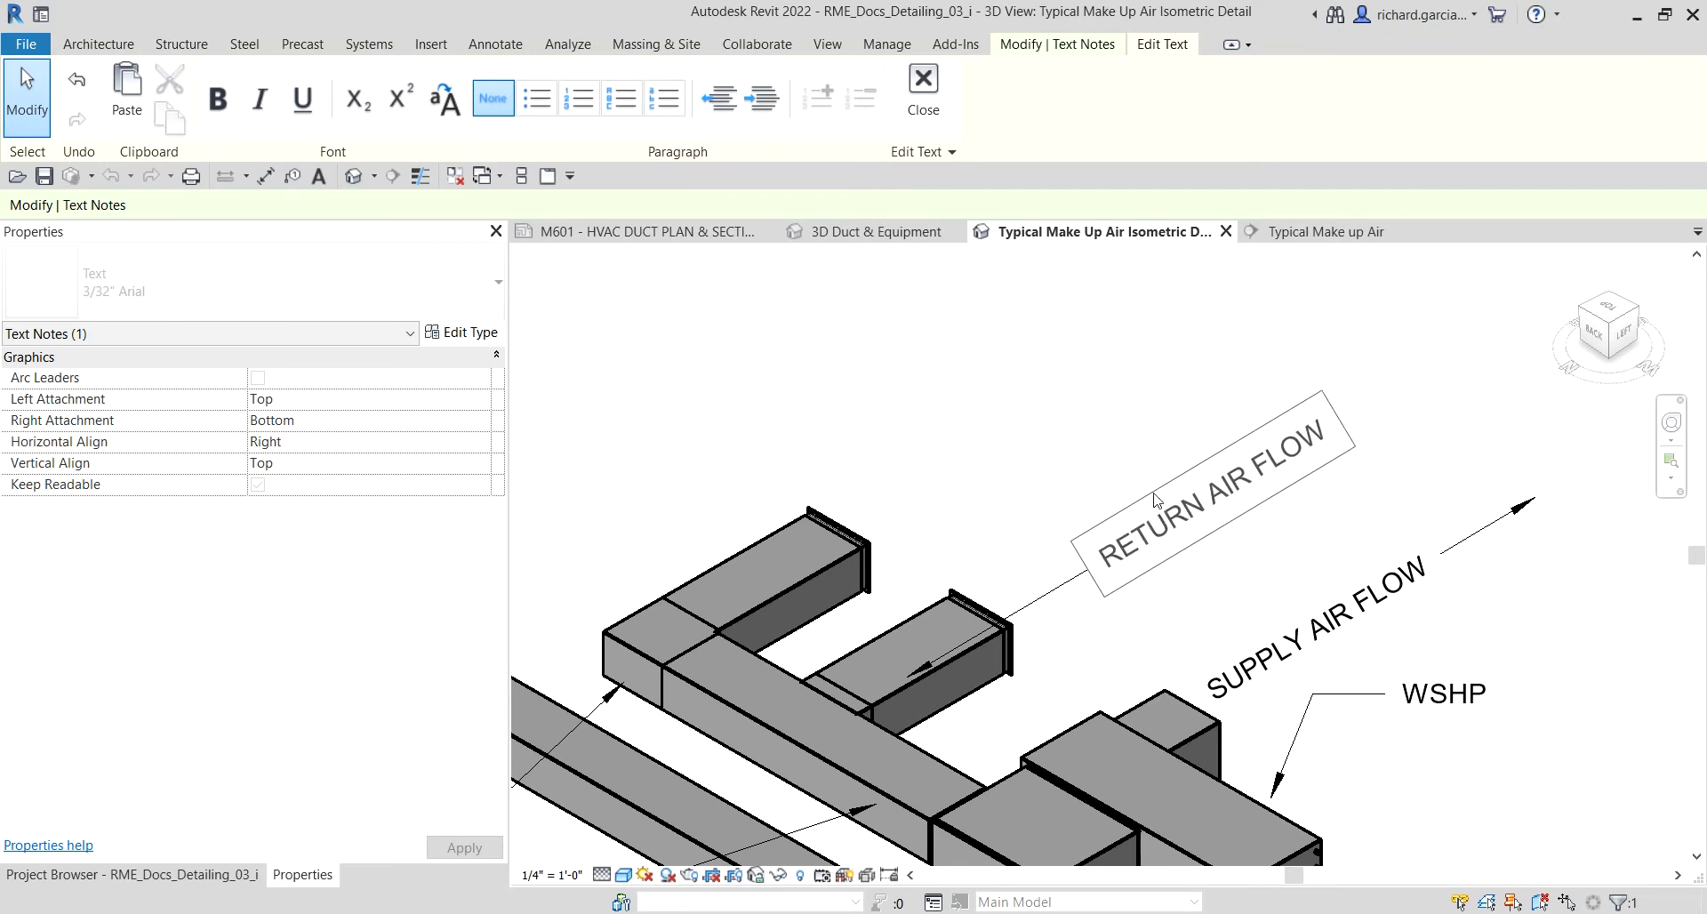
{"action": "left_click", "coordinate": [1022, 449]}
{"action": "key", "text": "Escape"}
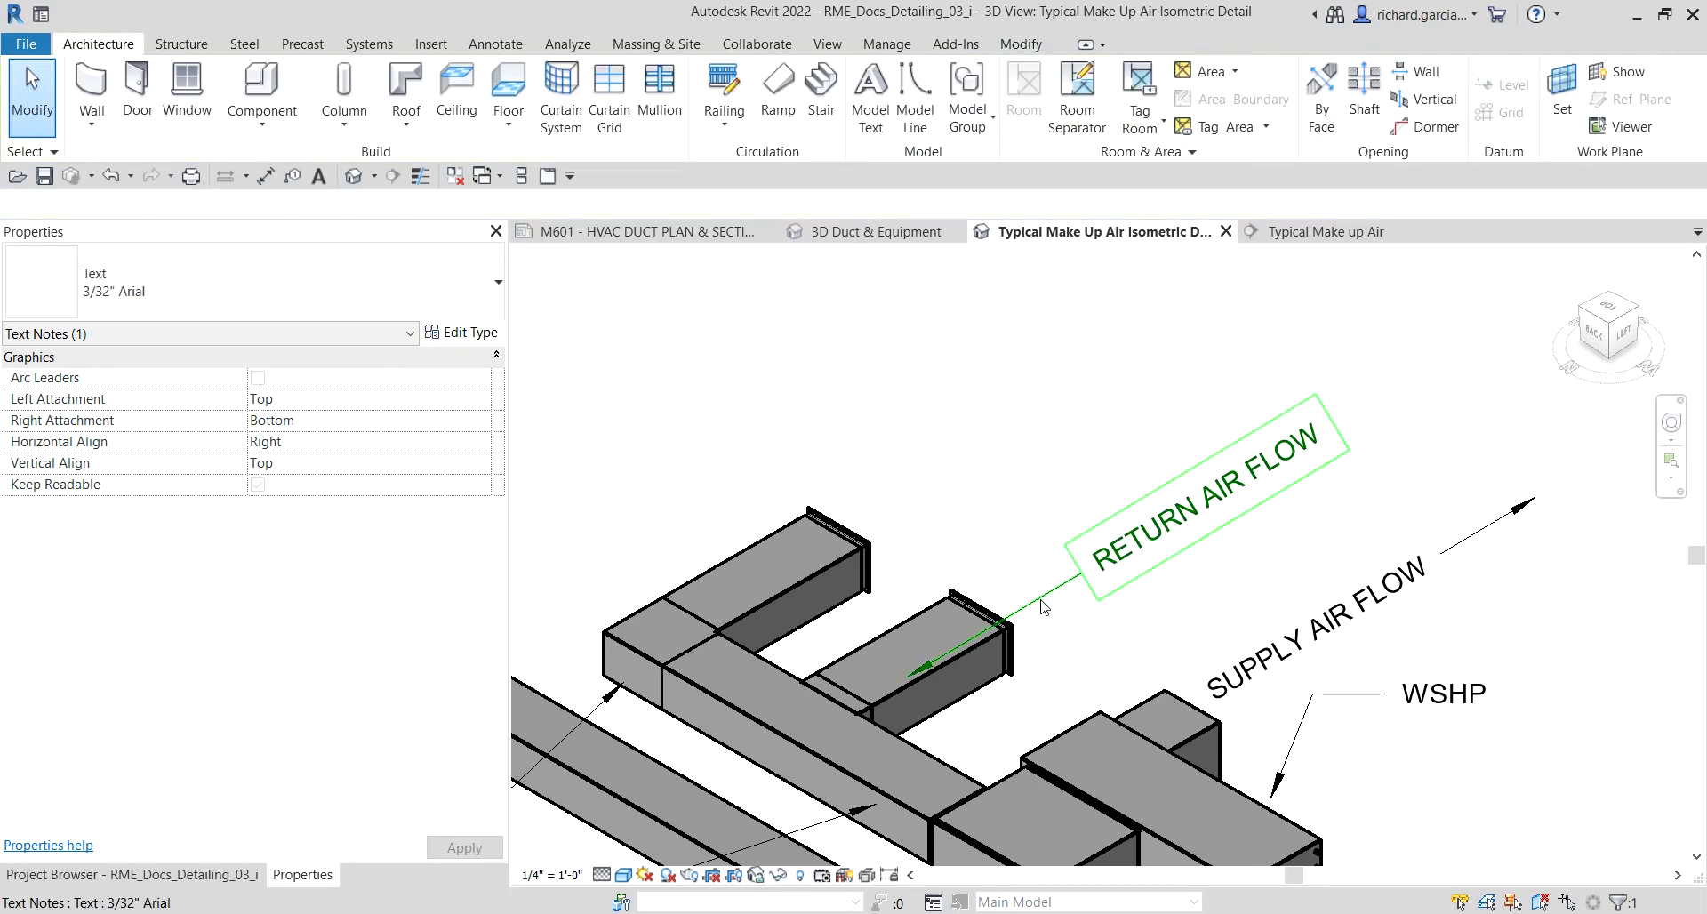
Step: Shorten the "RETURN AIR FLOW" leader so its arrowhead ends at the open end of the nearer return duct branch
{"action": "left_click", "coordinate": [954, 656]}
{"action": "left_click_drag", "start_coordinate": [911, 678], "coordinate": [1019, 624]}
{"action": "left_click", "coordinate": [1246, 590]}
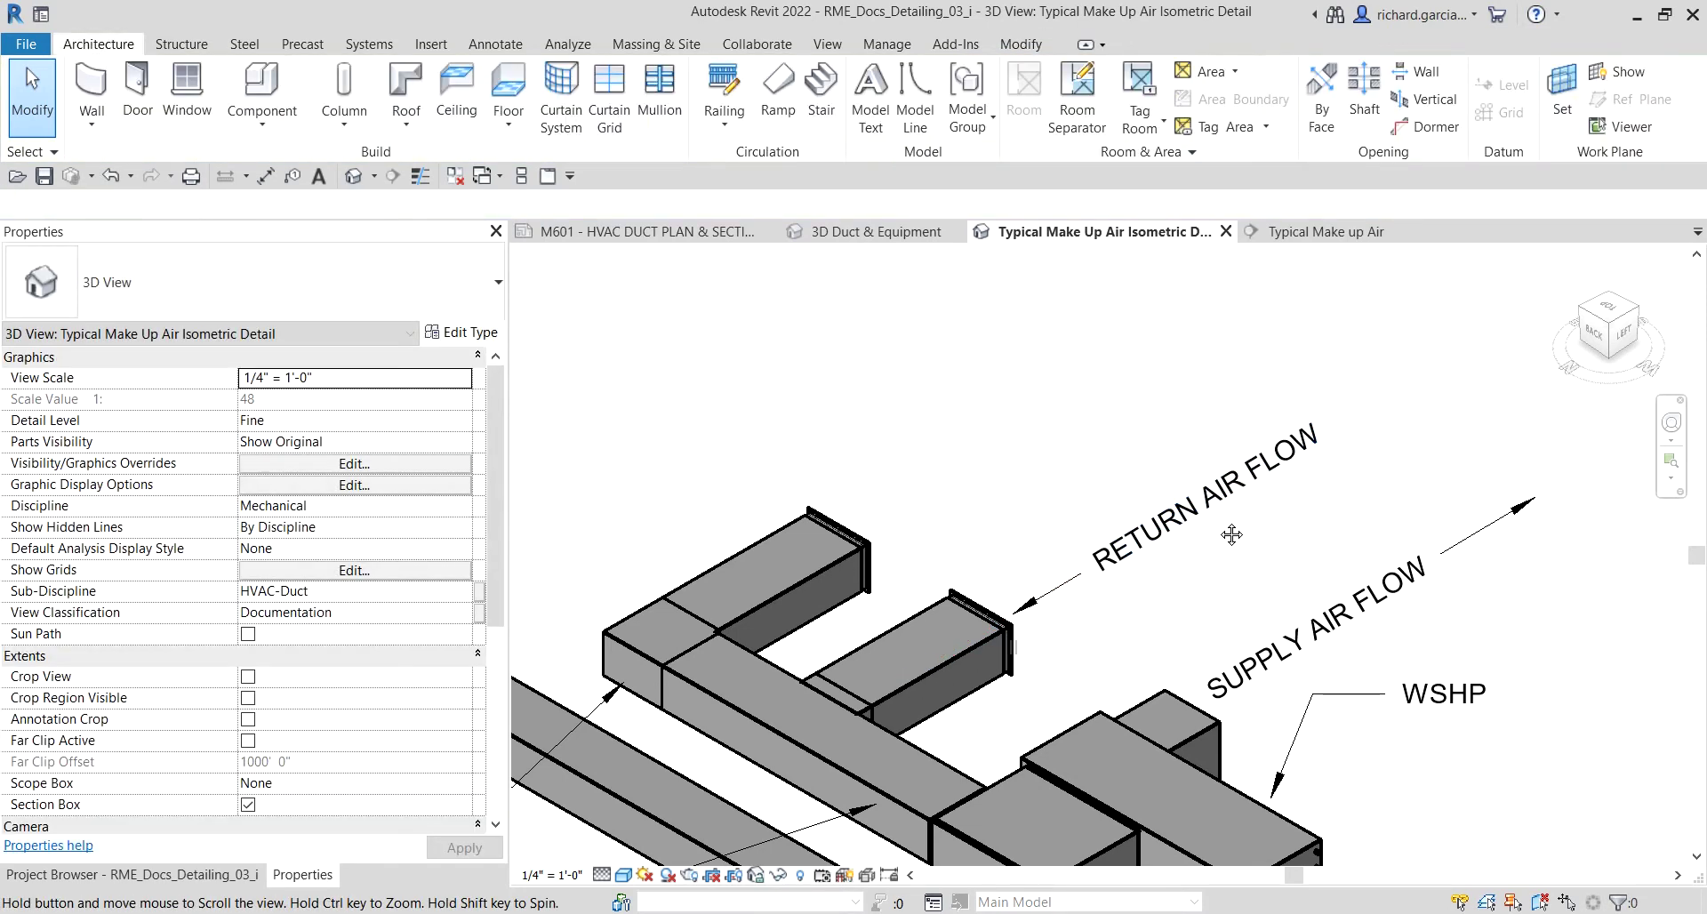
Step: Move the "RETURN AIR FLOW" note slightly up and to the left to line it up with the return duct branch
{"action": "middle_click_drag", "start_coordinate": [1246, 591], "coordinate": [1250, 486]}
{"action": "left_click", "coordinate": [1199, 425]}
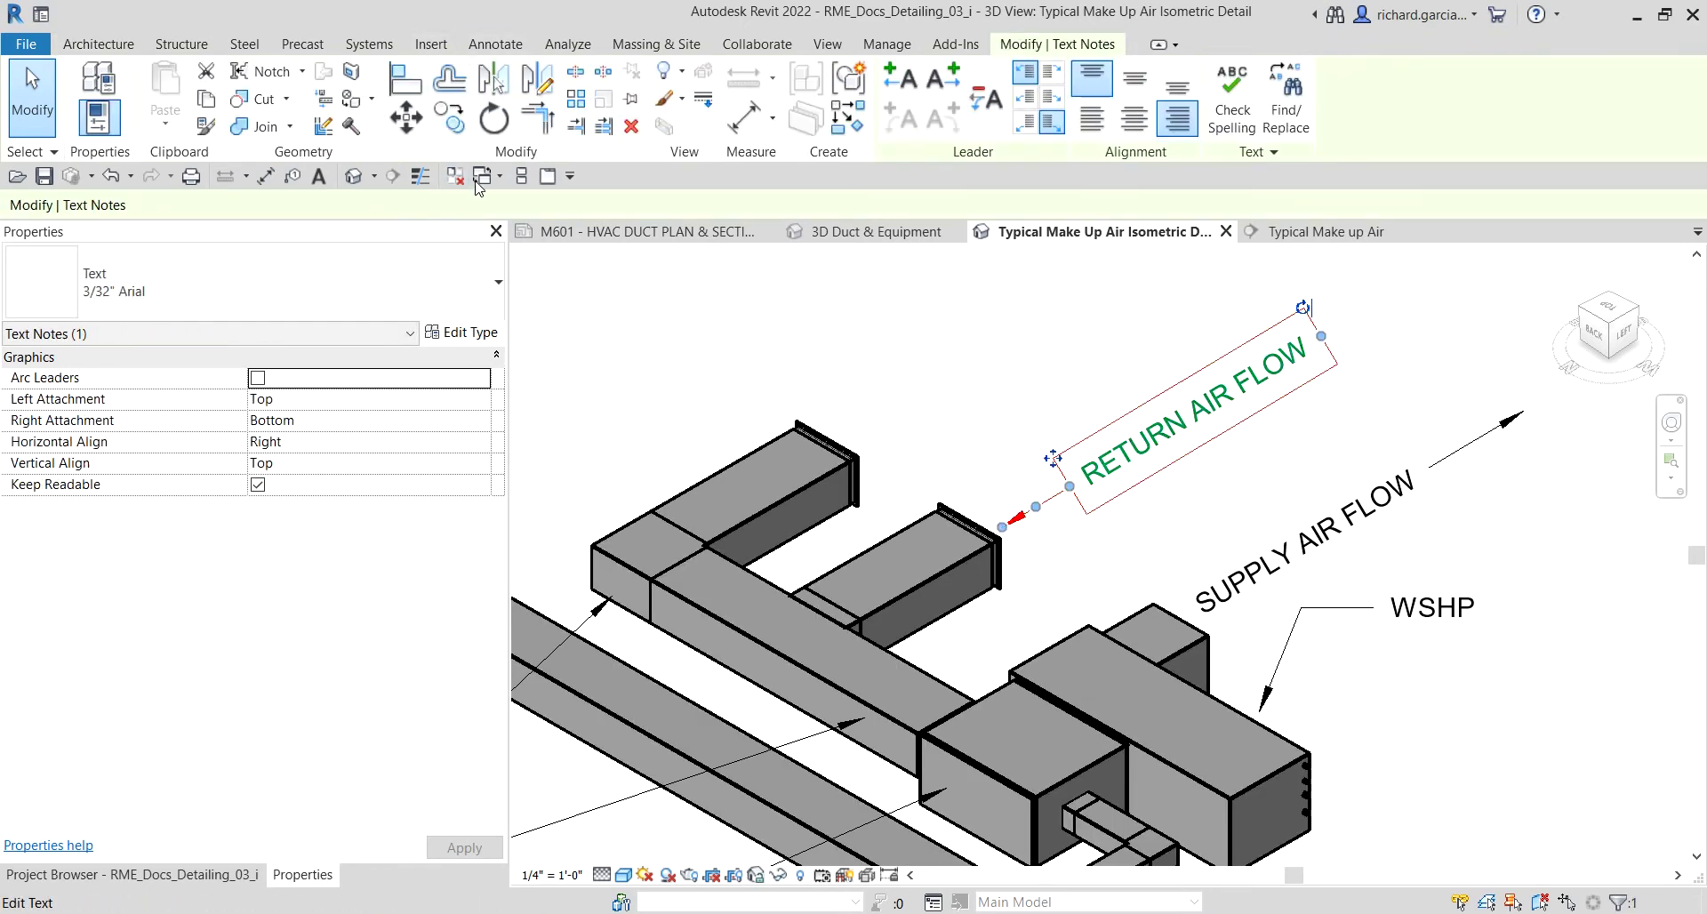
{"action": "left_click", "coordinate": [418, 121]}
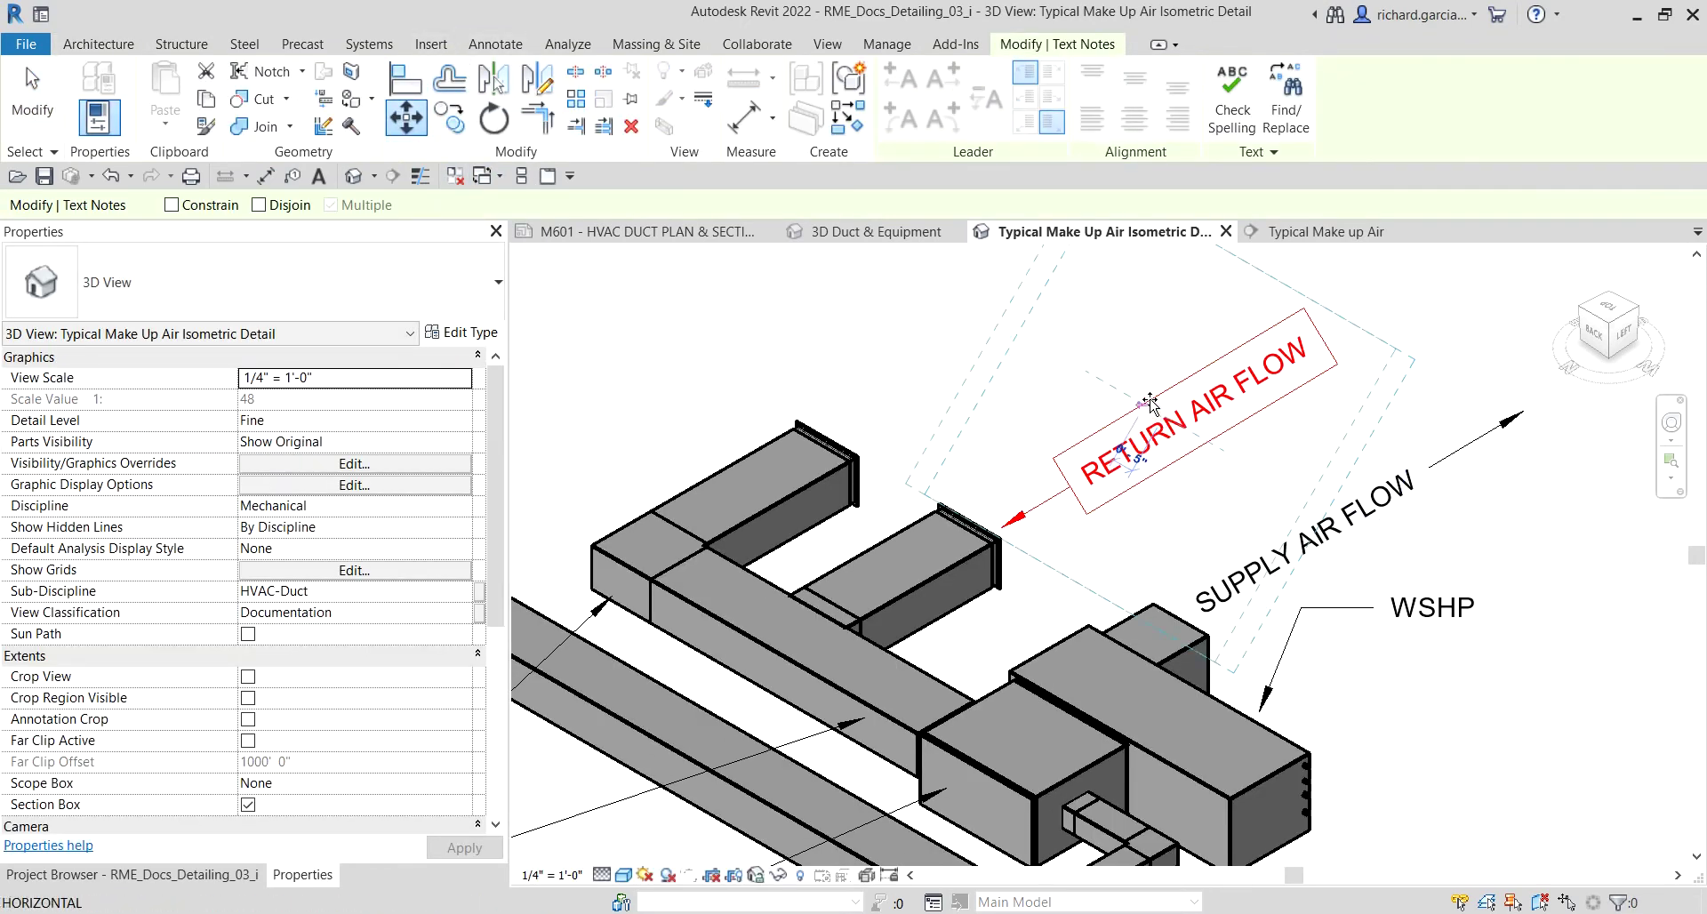
{"action": "left_click", "coordinate": [1134, 392]}
{"action": "key", "text": "Escape"}
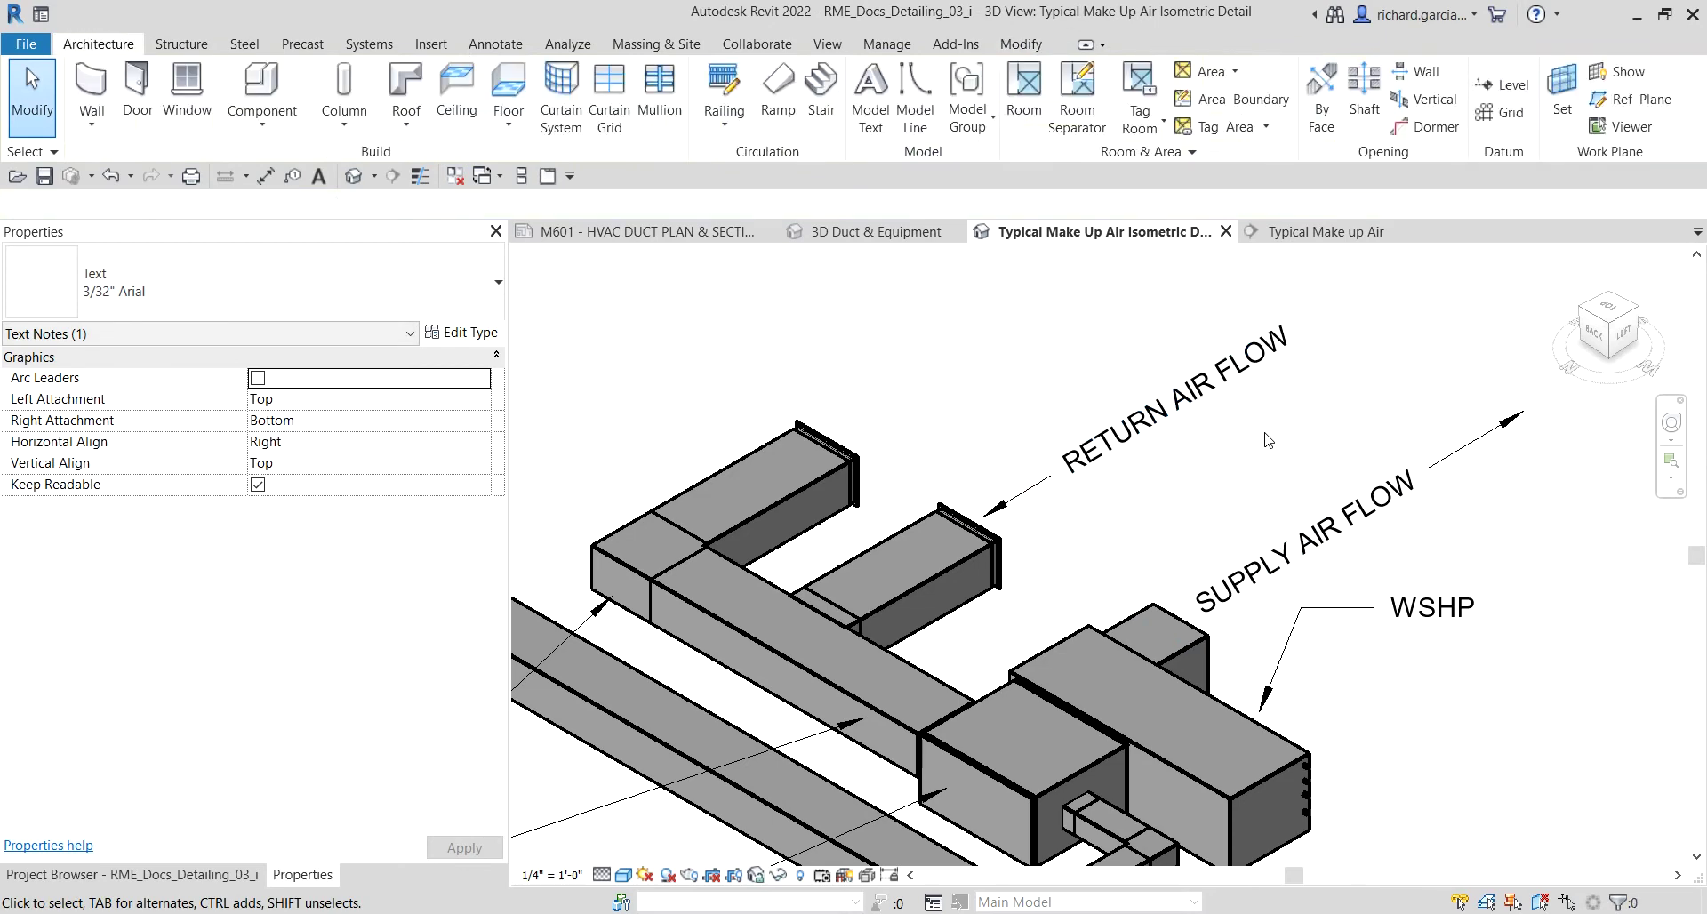
Step: Copy the "RETURN AIR FLOW" note along the isometric direction to the open end of the farther return duct branch
{"action": "left_click", "coordinate": [1143, 434]}
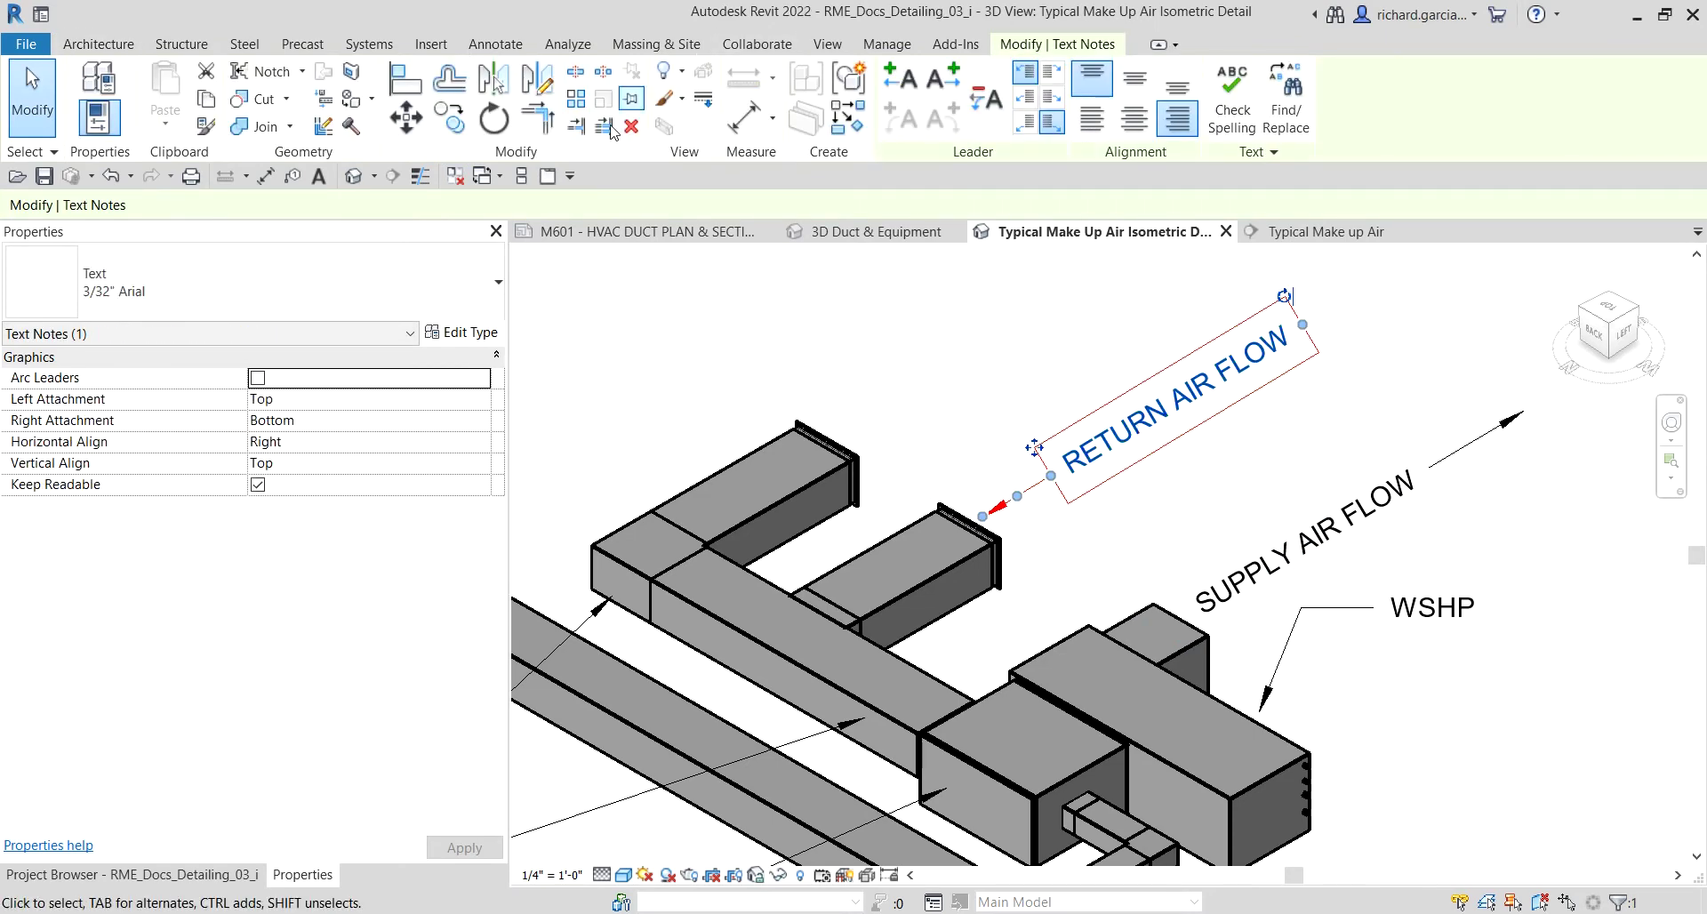
{"action": "left_click", "coordinate": [462, 130]}
{"action": "left_click", "coordinate": [1122, 462]}
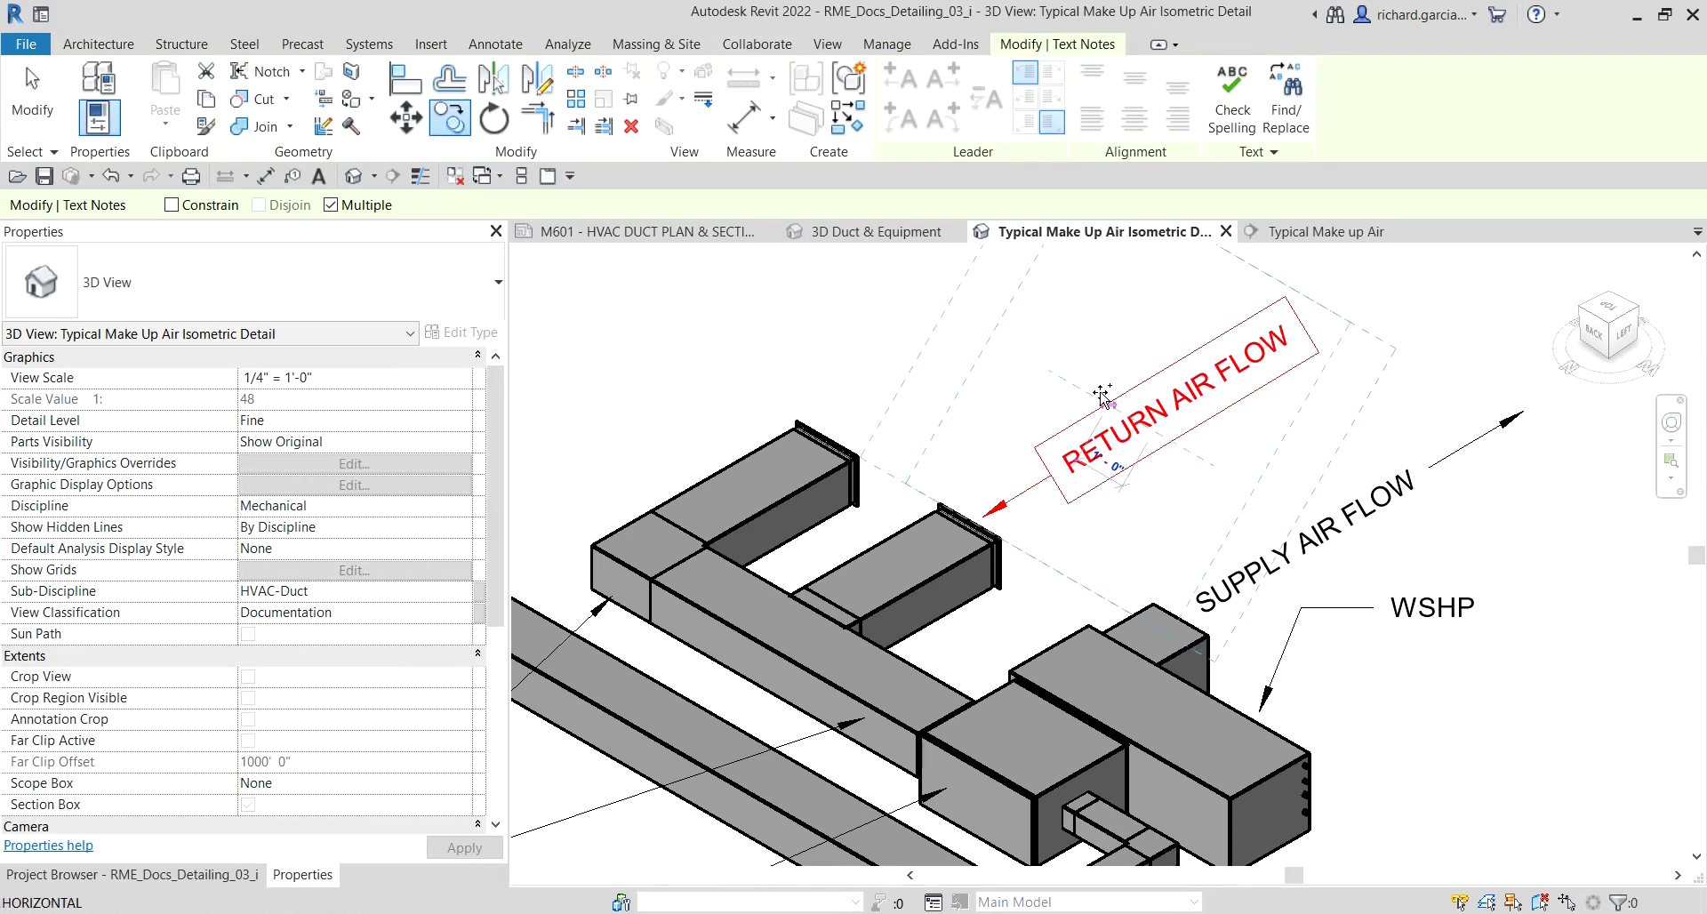
{"action": "left_click", "coordinate": [1007, 349]}
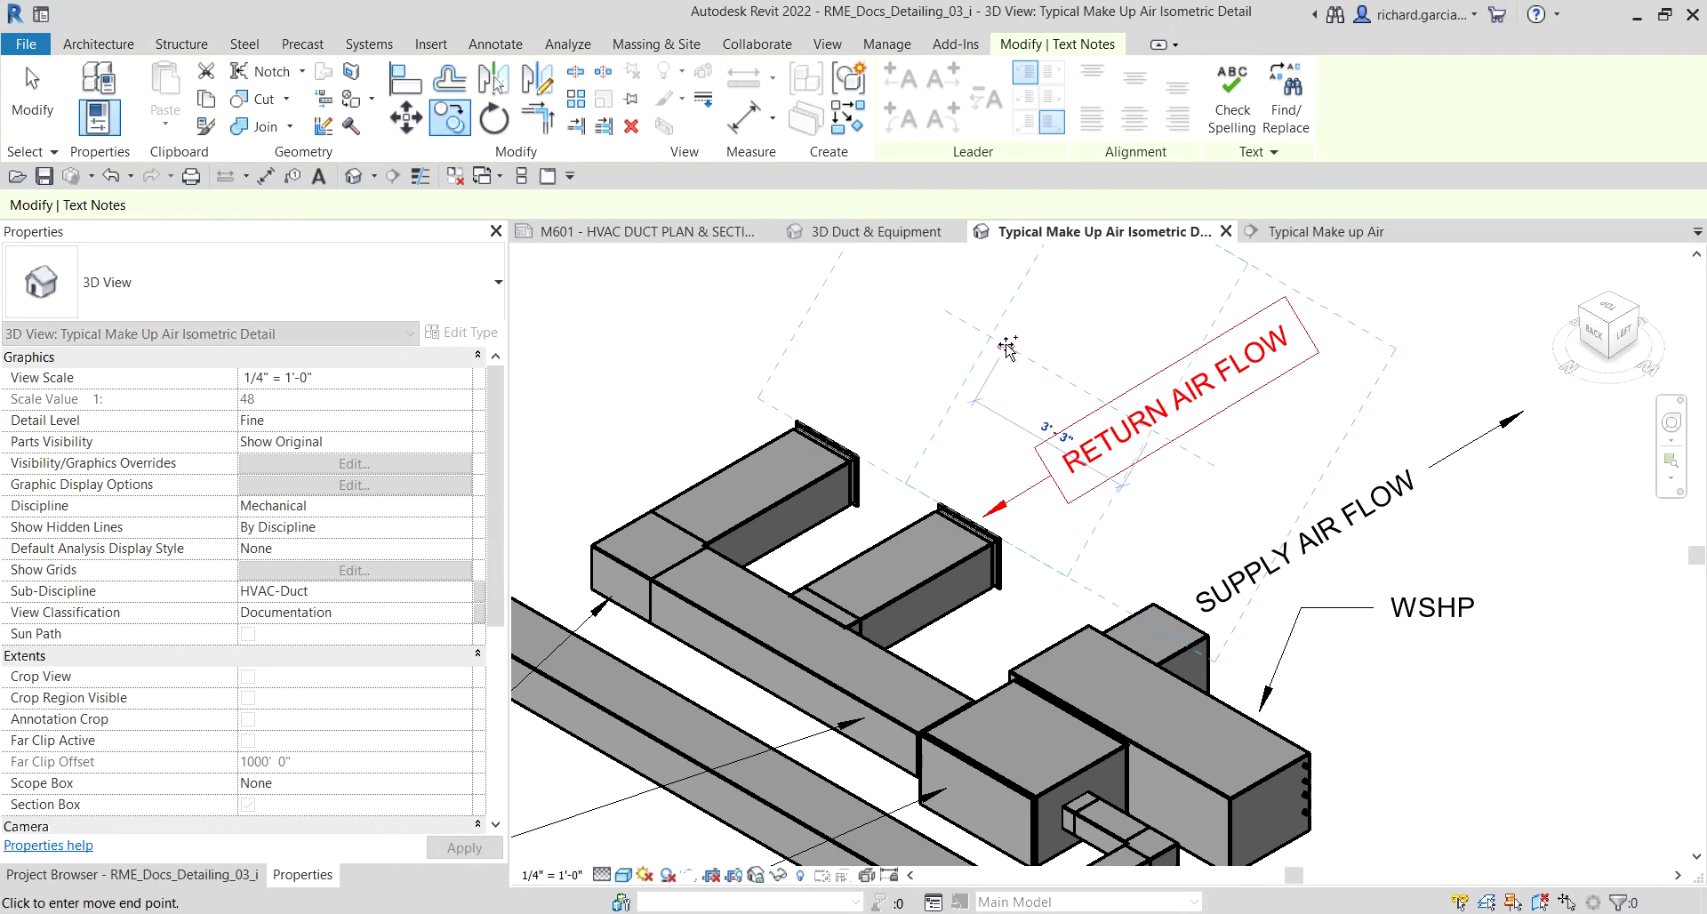
{"action": "left_click", "coordinate": [32, 89]}
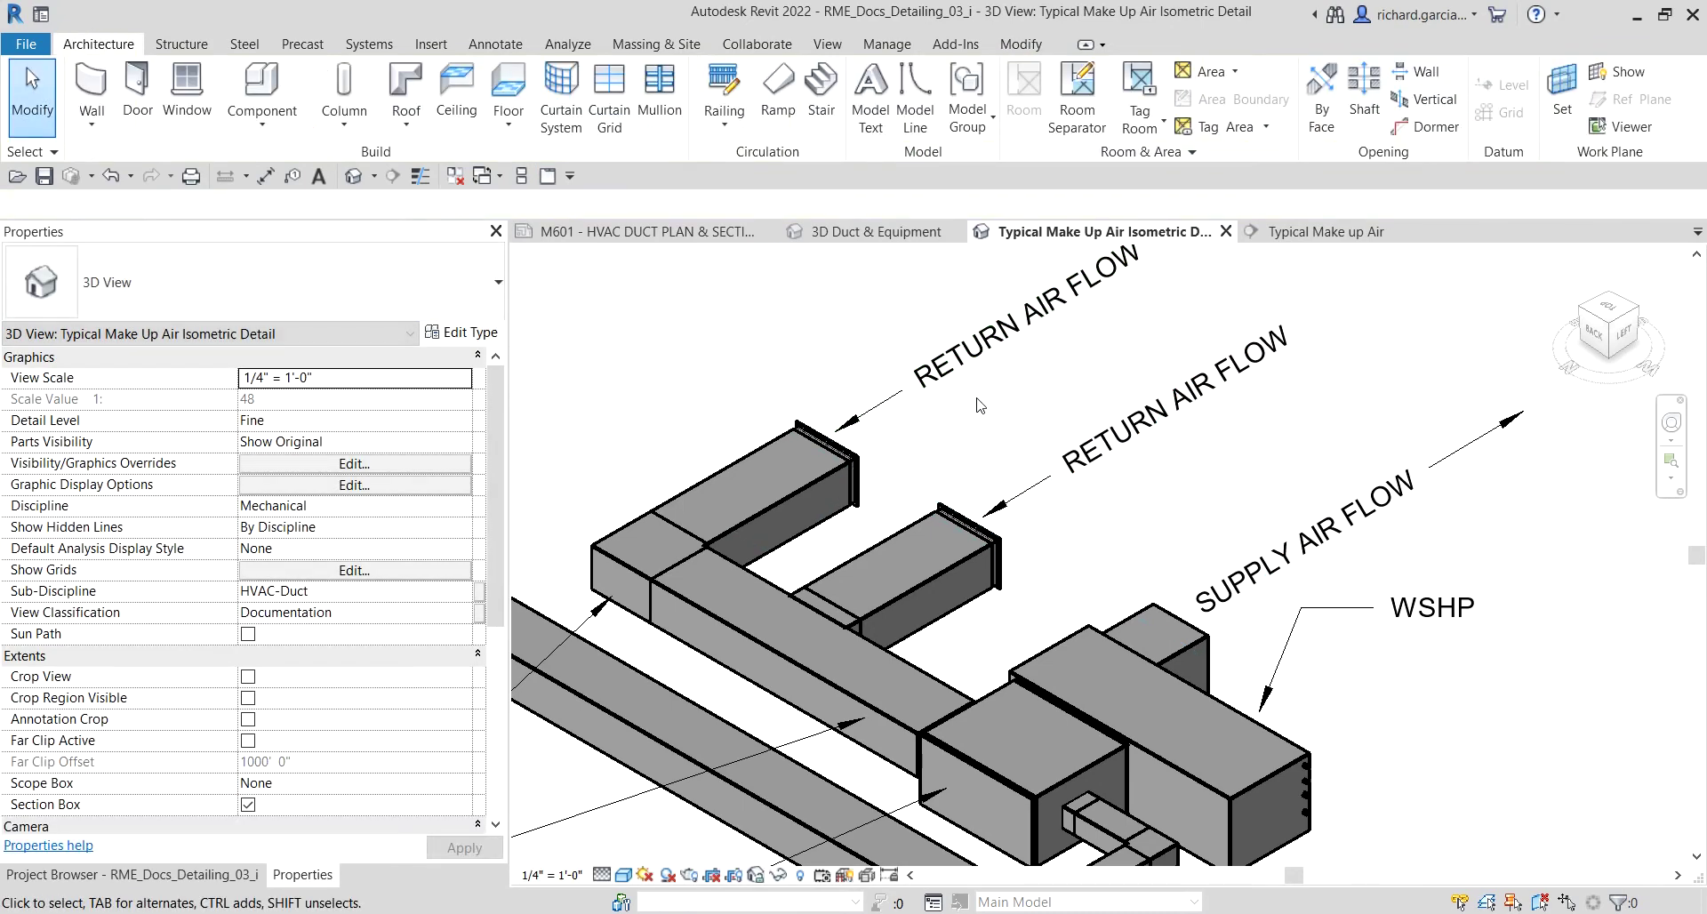
Step: Move the "WSHP" note down beside the heat pump and straighten its leader into a horizontal line
{"action": "scroll", "coordinate": [1047, 447], "scroll_direction": "down", "scroll_amount": 4}
{"action": "scroll", "coordinate": [1048, 448], "scroll_direction": "up", "scroll_amount": 2}
{"action": "scroll", "coordinate": [1076, 436], "scroll_direction": "down", "scroll_amount": 2}
{"action": "scroll", "coordinate": [1494, 498], "scroll_direction": "up", "scroll_amount": 5}
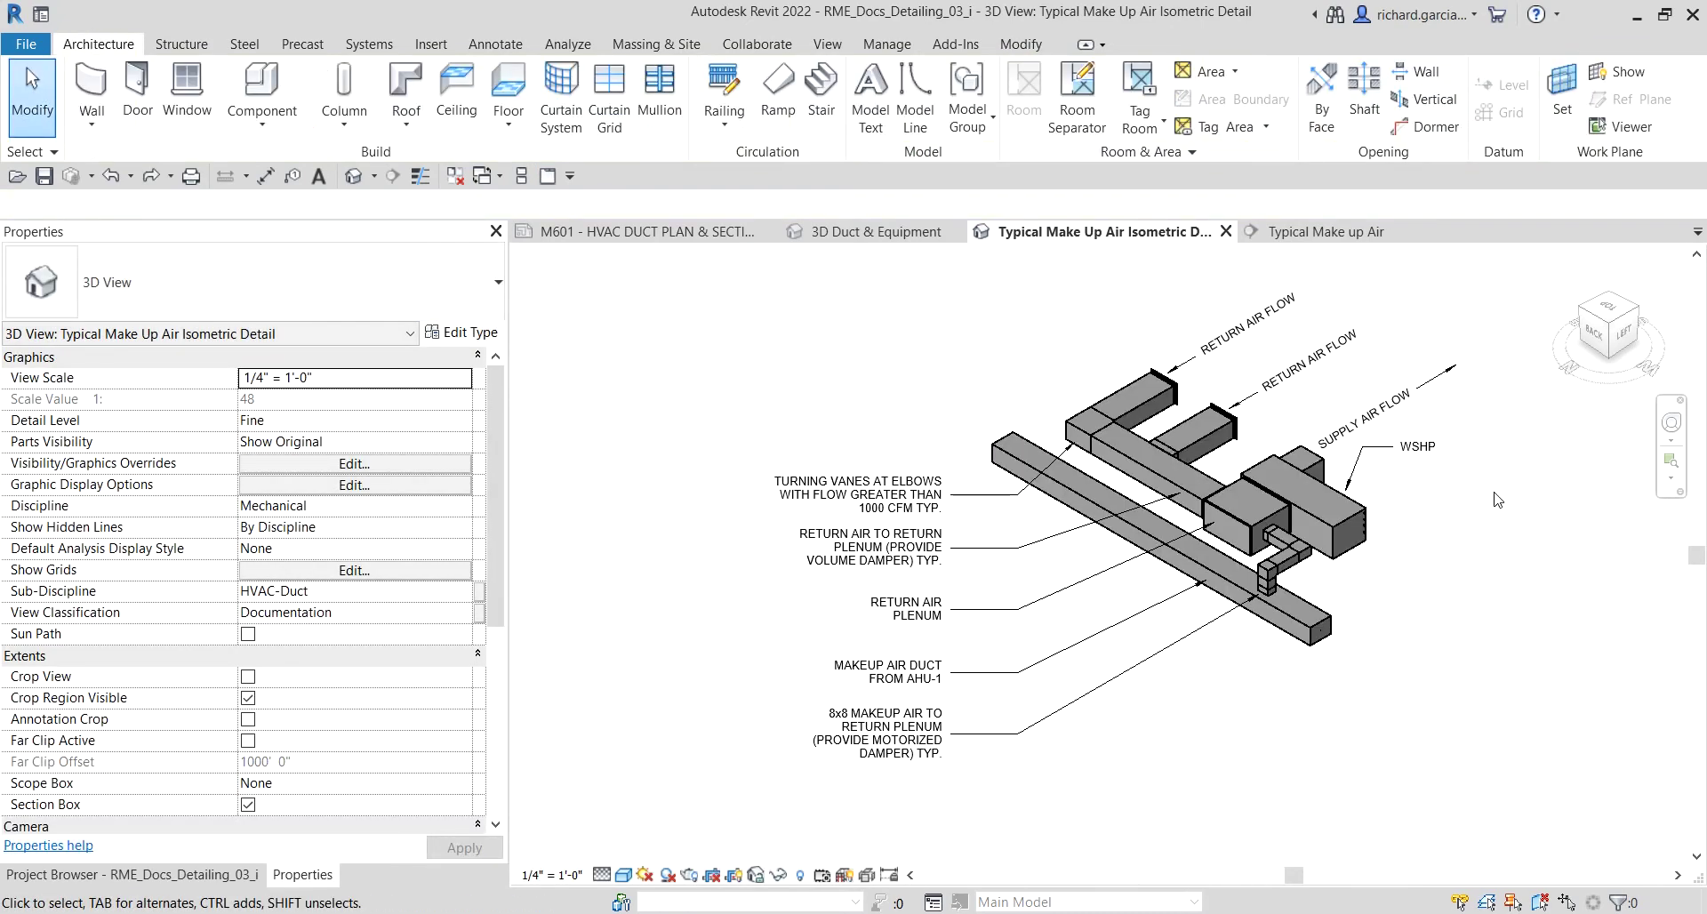
{"action": "left_click", "coordinate": [1330, 409]}
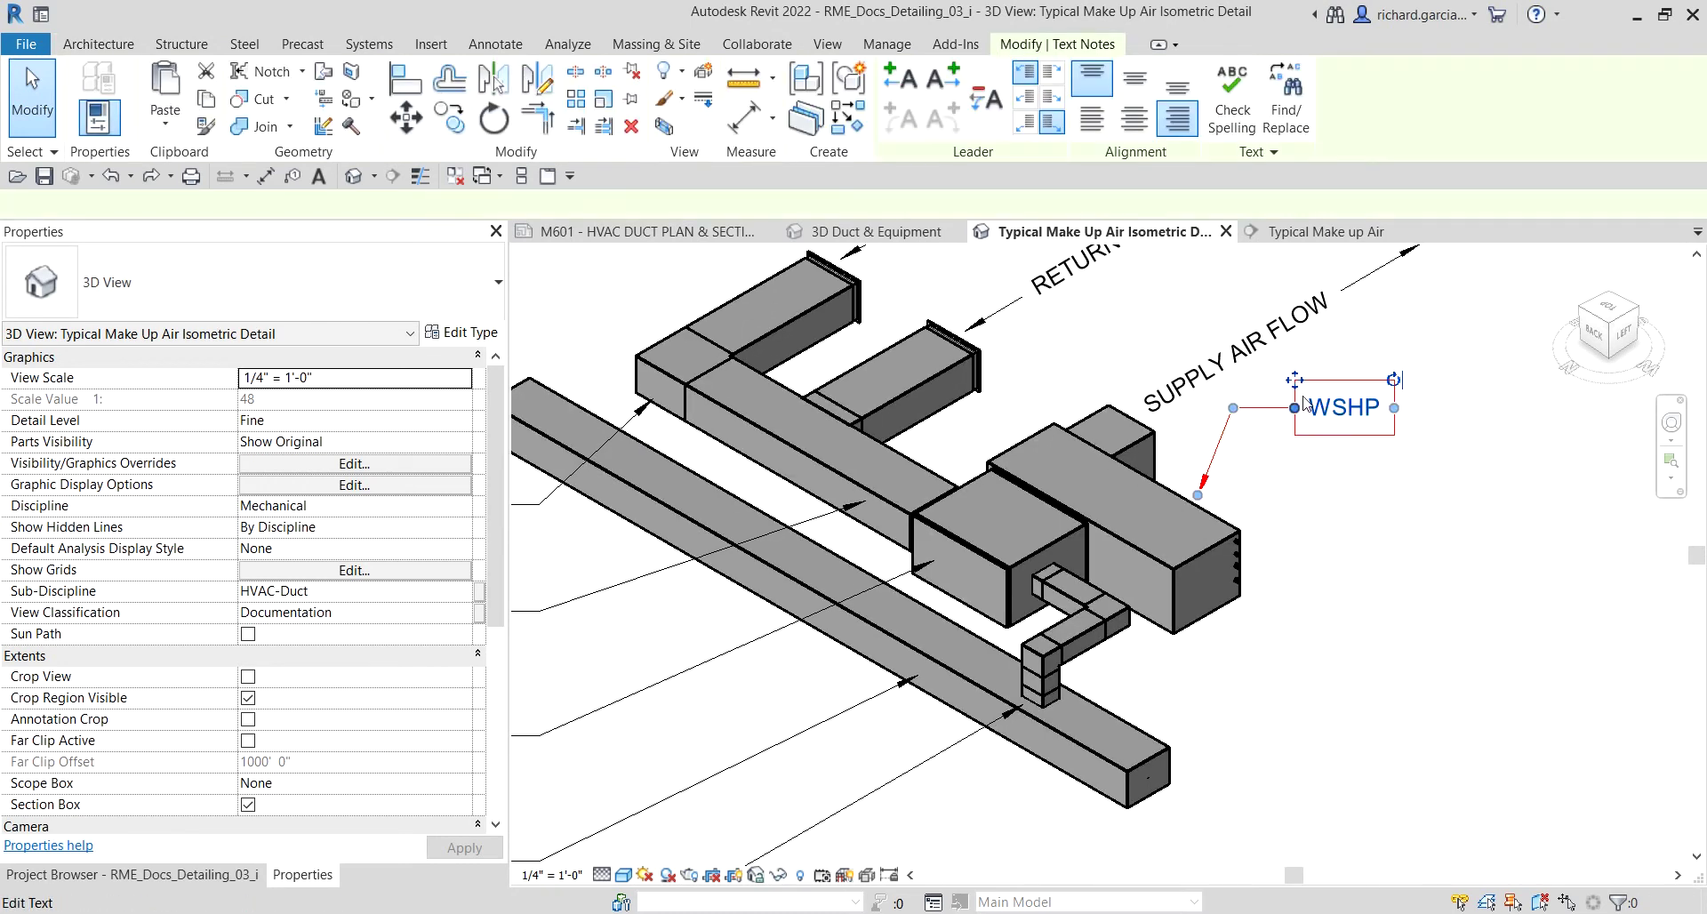
{"action": "left_click_drag", "start_coordinate": [1295, 388], "coordinate": [1299, 487], "text": "ctrl"}
{"action": "key", "text": "Escape"}
{"action": "scroll", "coordinate": [1200, 609], "scroll_direction": "down", "scroll_amount": 2}
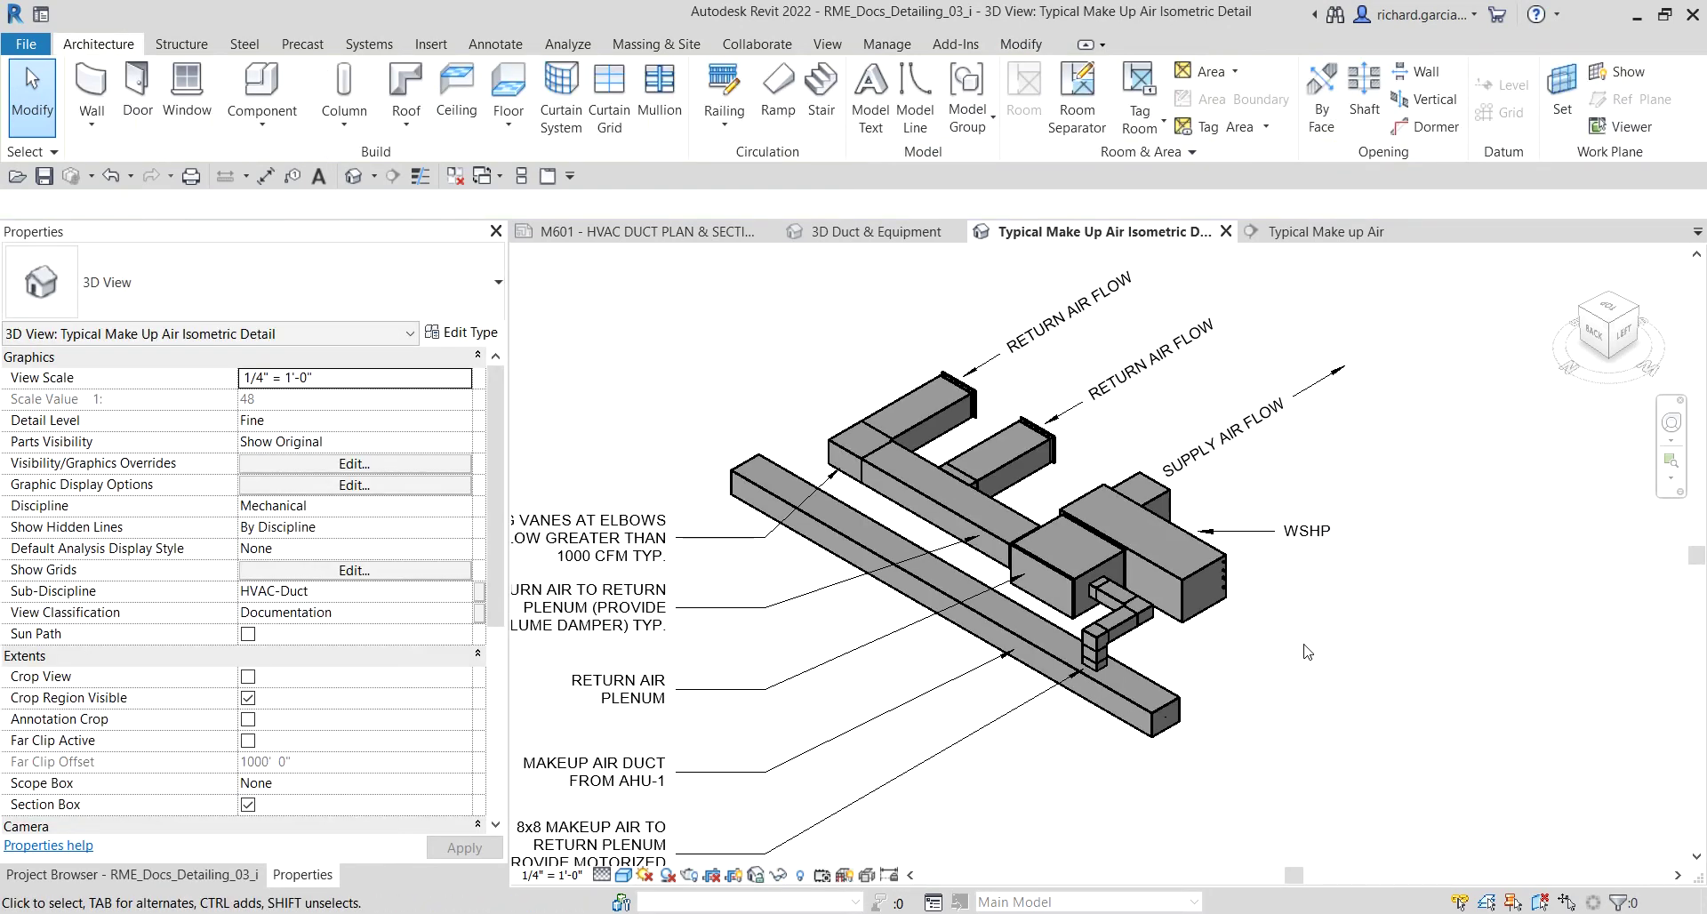
Step: Rotate the "WSHP" note parallel to the isometric ducts and realign its leader toward the heat pump
{"action": "scroll", "coordinate": [1297, 533], "scroll_direction": "up", "scroll_amount": 3}
{"action": "left_click", "coordinate": [1298, 538]}
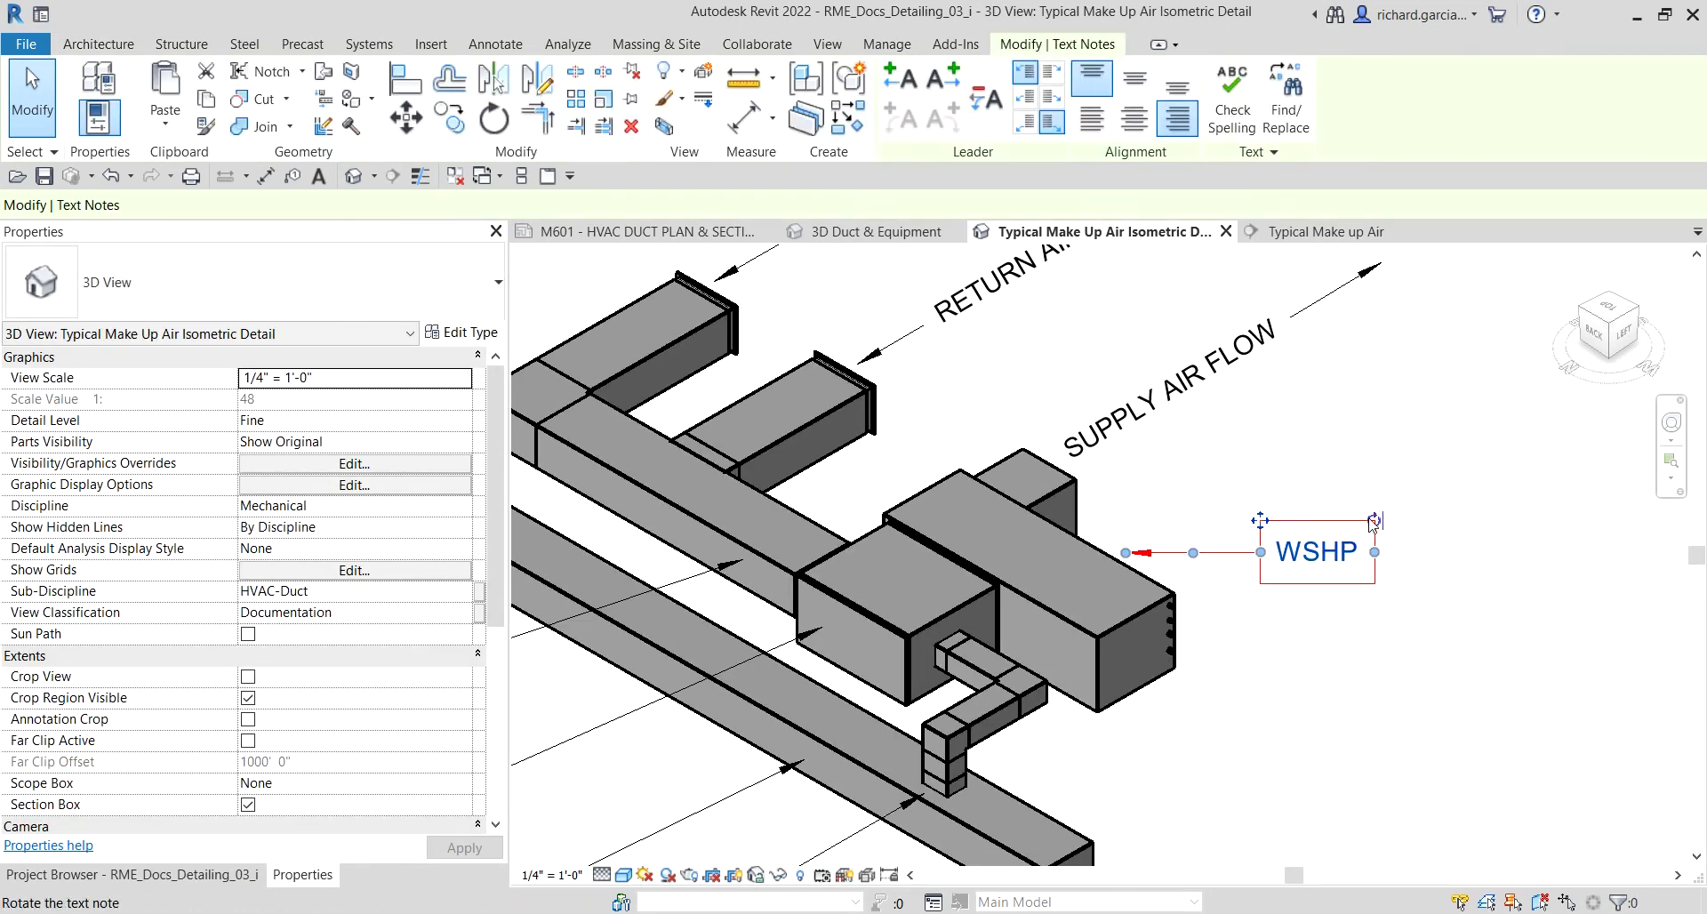
{"action": "left_click_drag", "start_coordinate": [1370, 498], "coordinate": [1345, 491]}
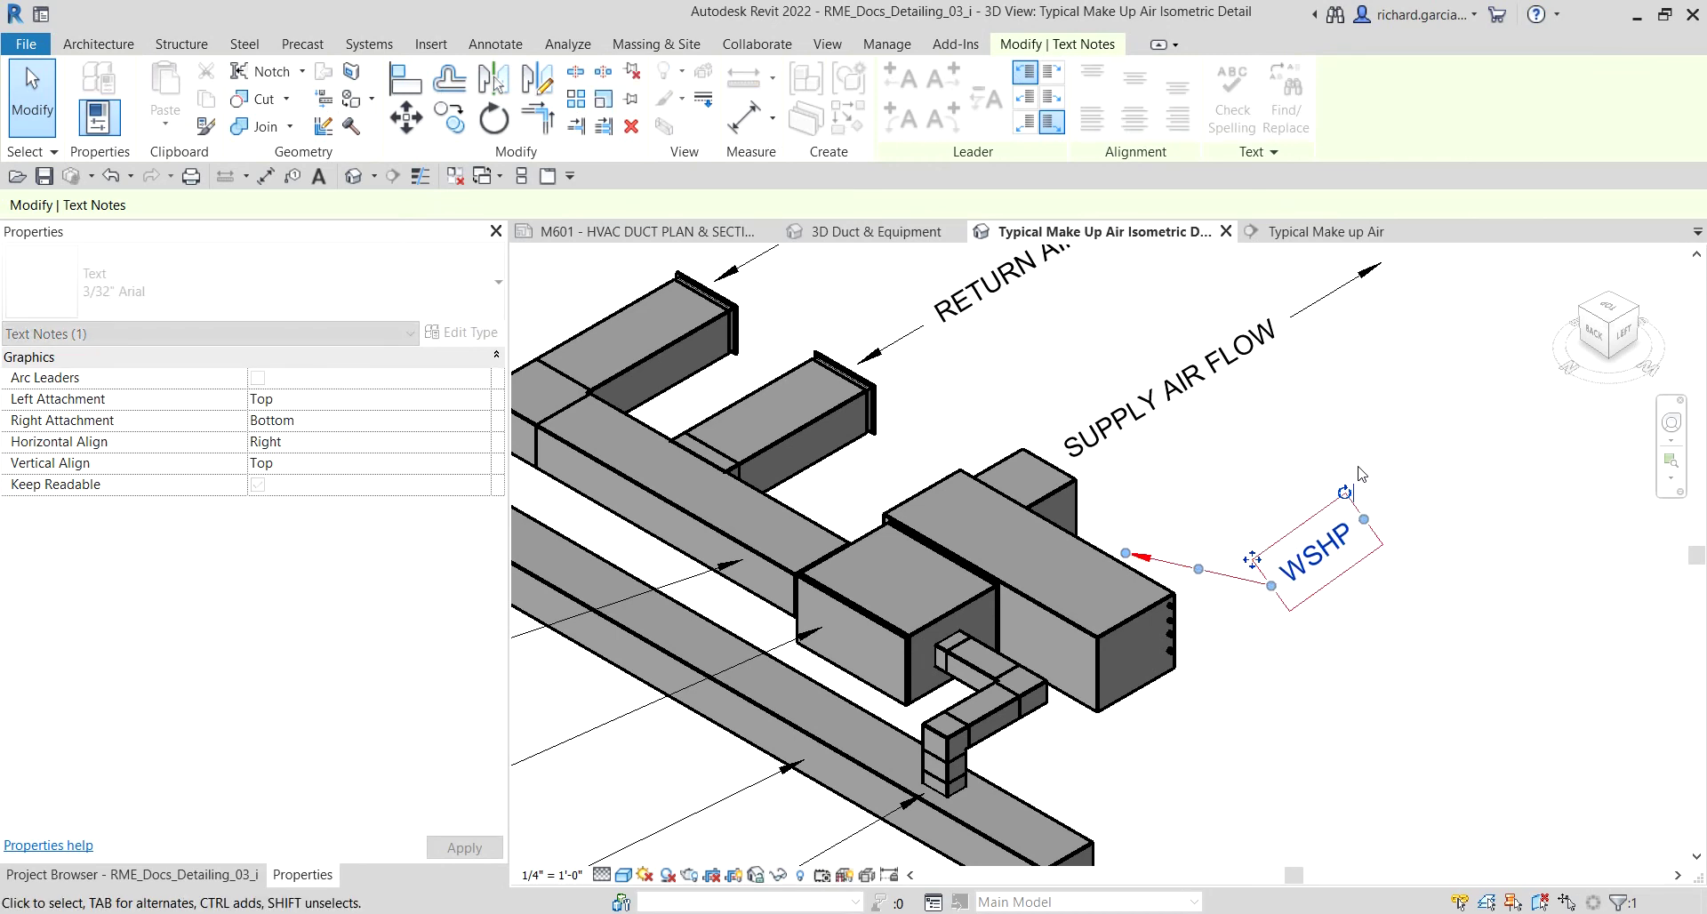
{"action": "left_click_drag", "start_coordinate": [1175, 570], "coordinate": [1211, 631]}
{"action": "key", "text": "Down"}
{"action": "key", "text": "Down"}
{"action": "key", "text": "Down"}
{"action": "key", "text": "Down"}
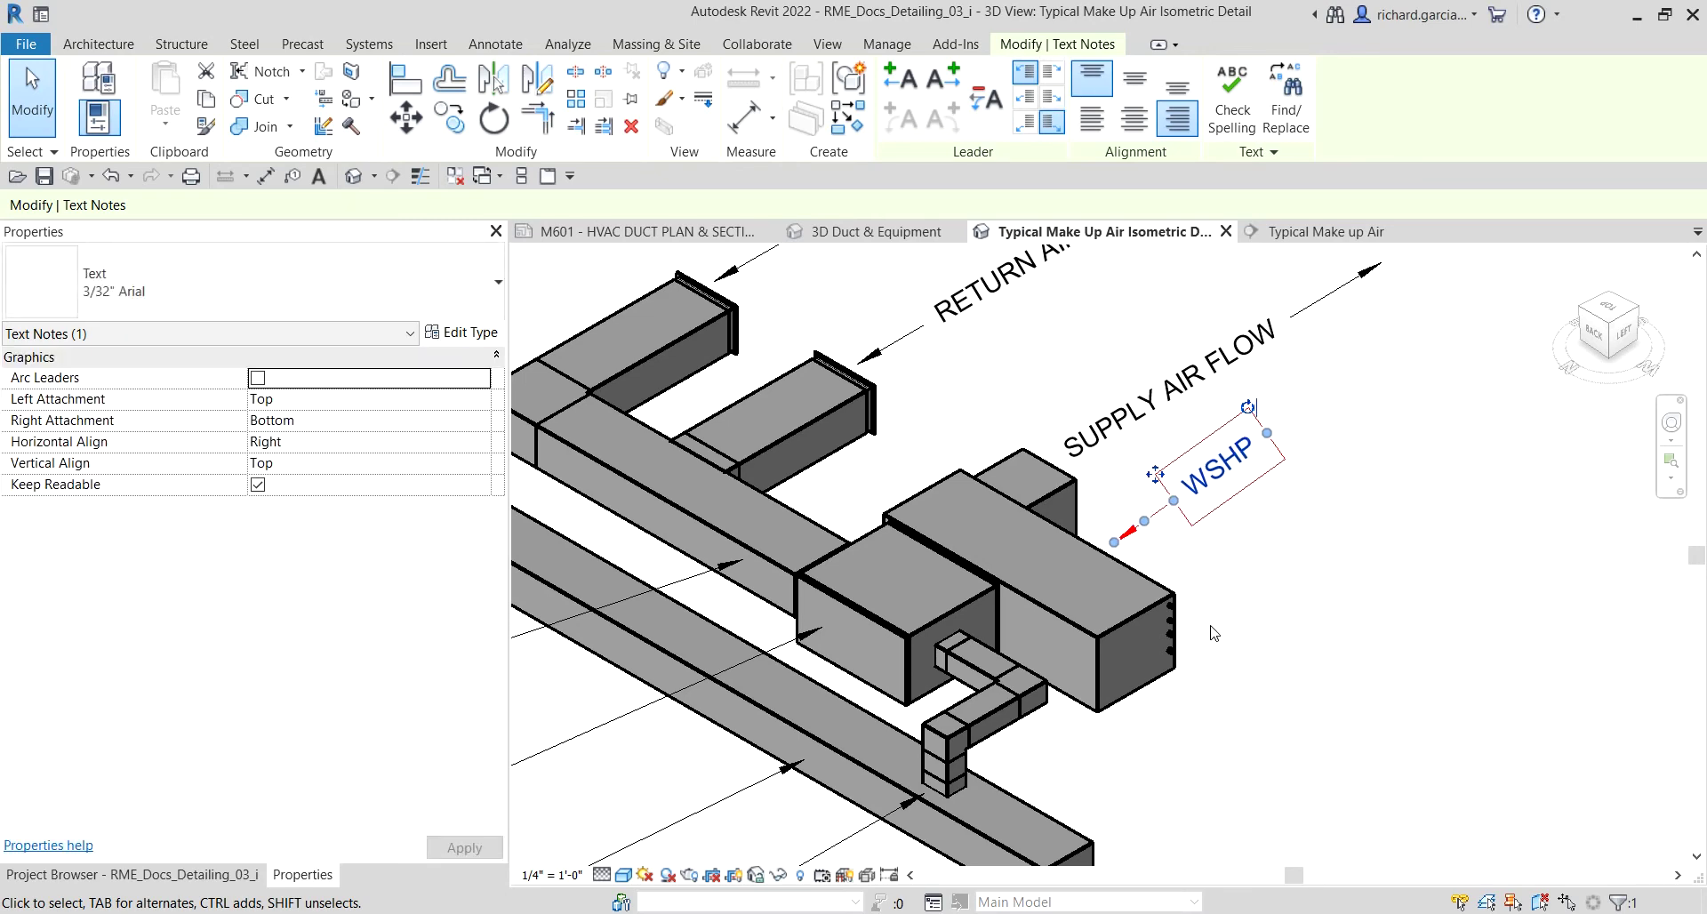
{"action": "left_click", "coordinate": [1339, 617]}
{"action": "scroll", "coordinate": [1325, 609], "scroll_direction": "down", "scroll_amount": 3}
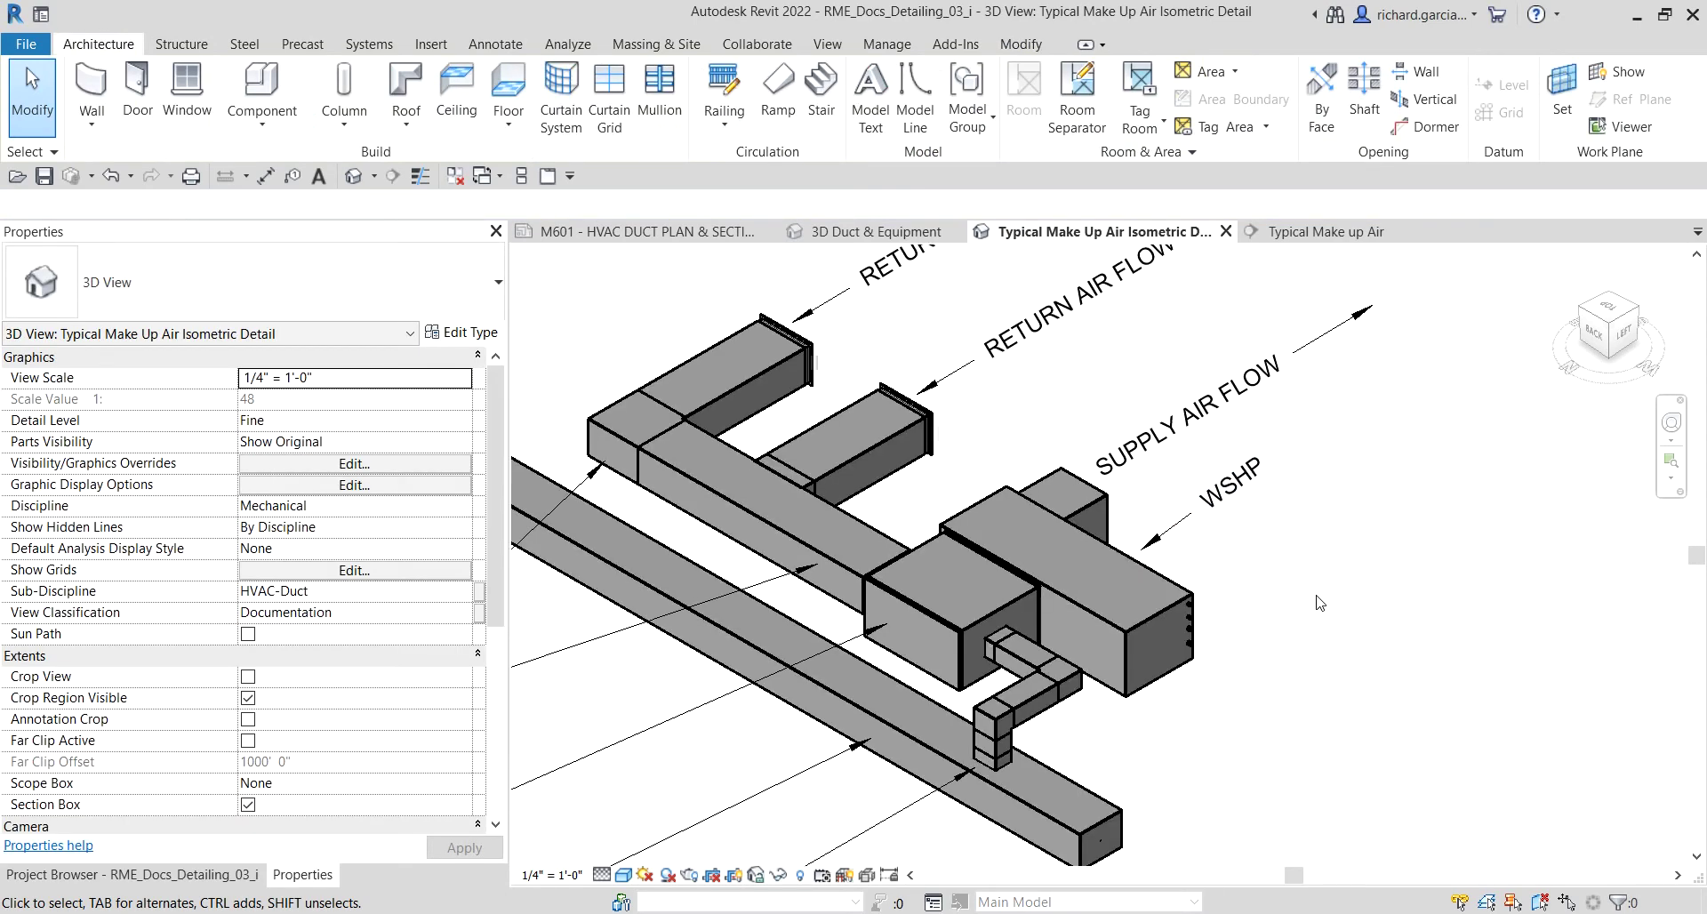
Step: Delete the rotated "WSHP" note together with its leader
{"action": "scroll", "coordinate": [1302, 597], "scroll_direction": "up", "scroll_amount": 4}
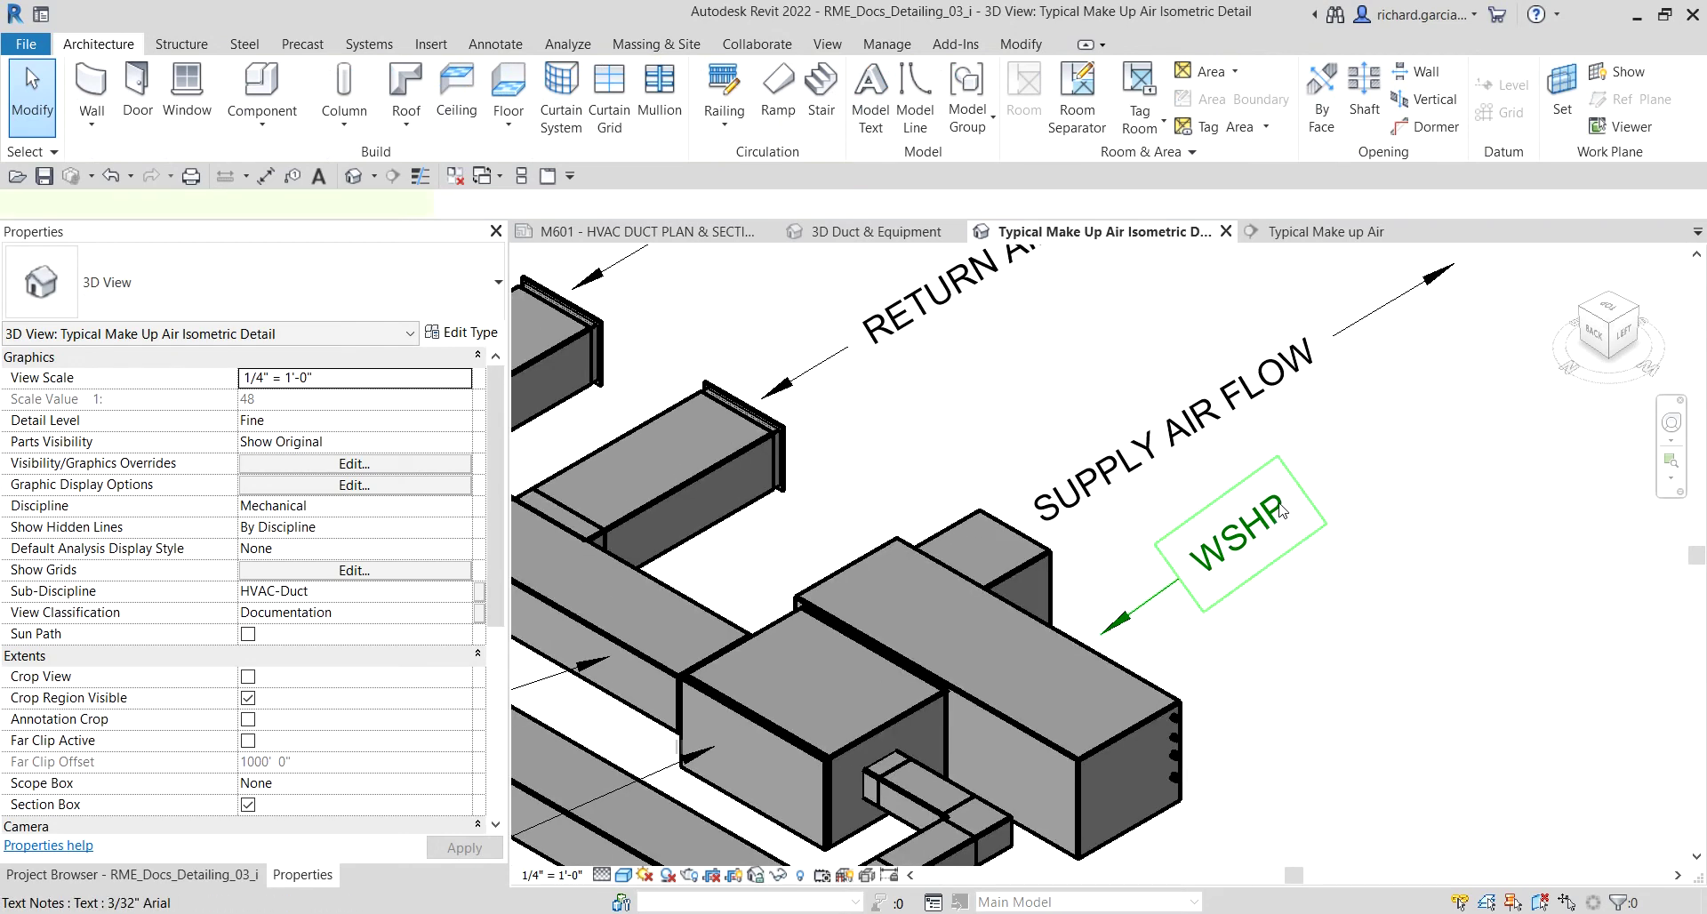
{"action": "left_click", "coordinate": [1283, 483]}
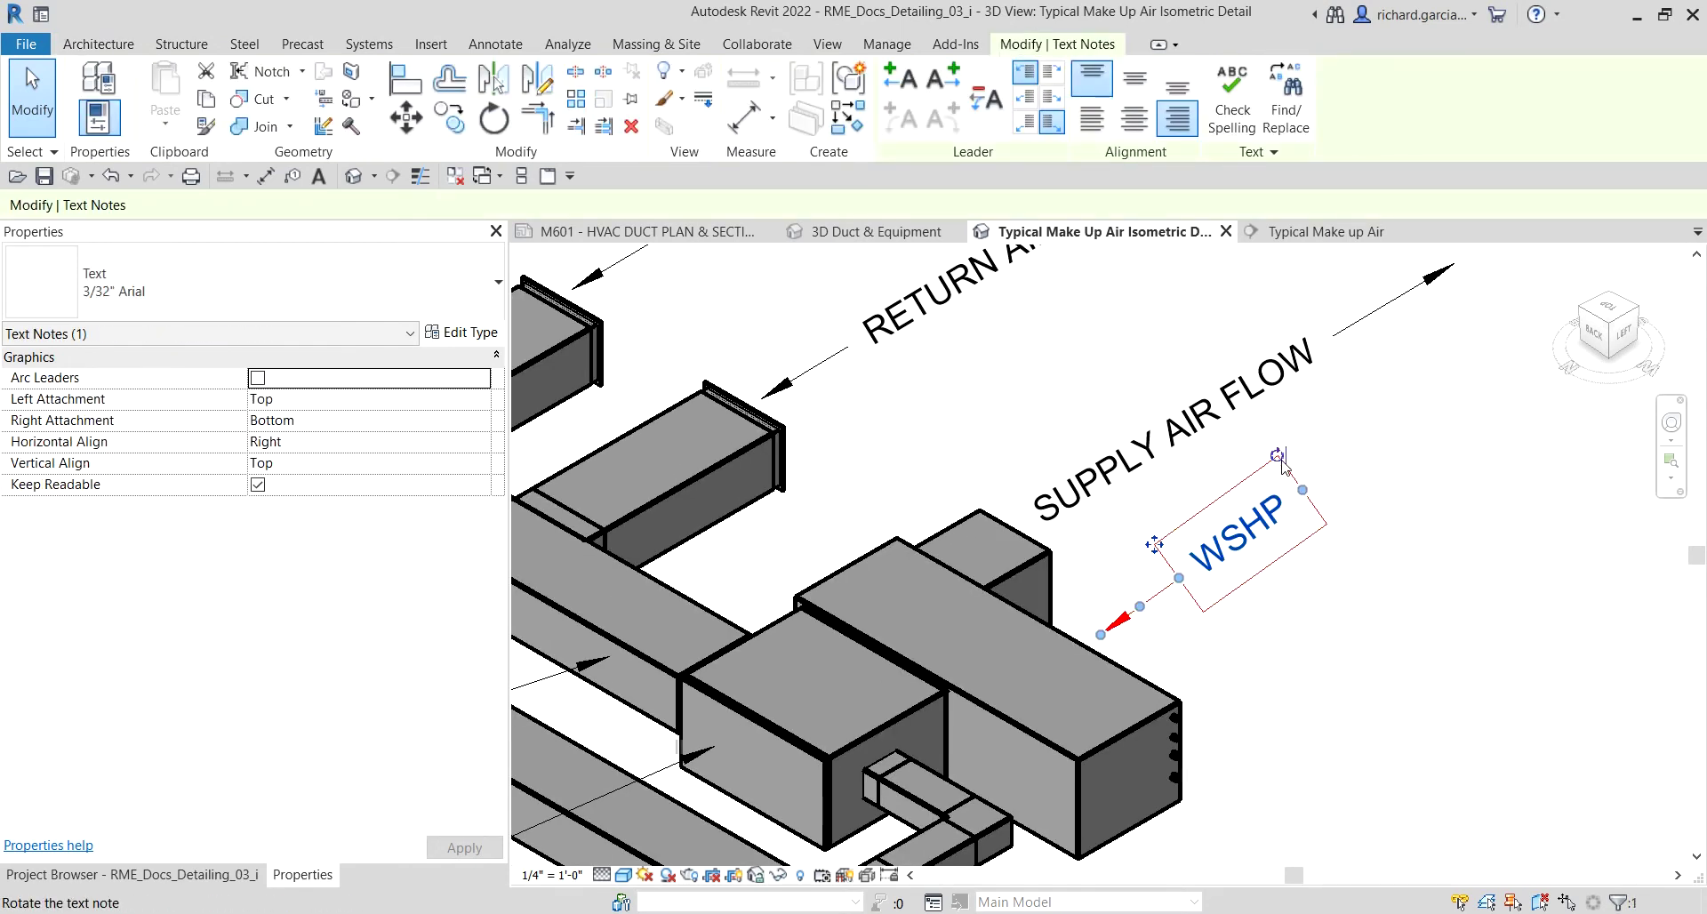
{"action": "key", "text": "Escape"}
Step: Copy the "SUPPLY AIR FLOW" note down and to the right, beside the heat pump
{"action": "left_click", "coordinate": [1199, 449]}
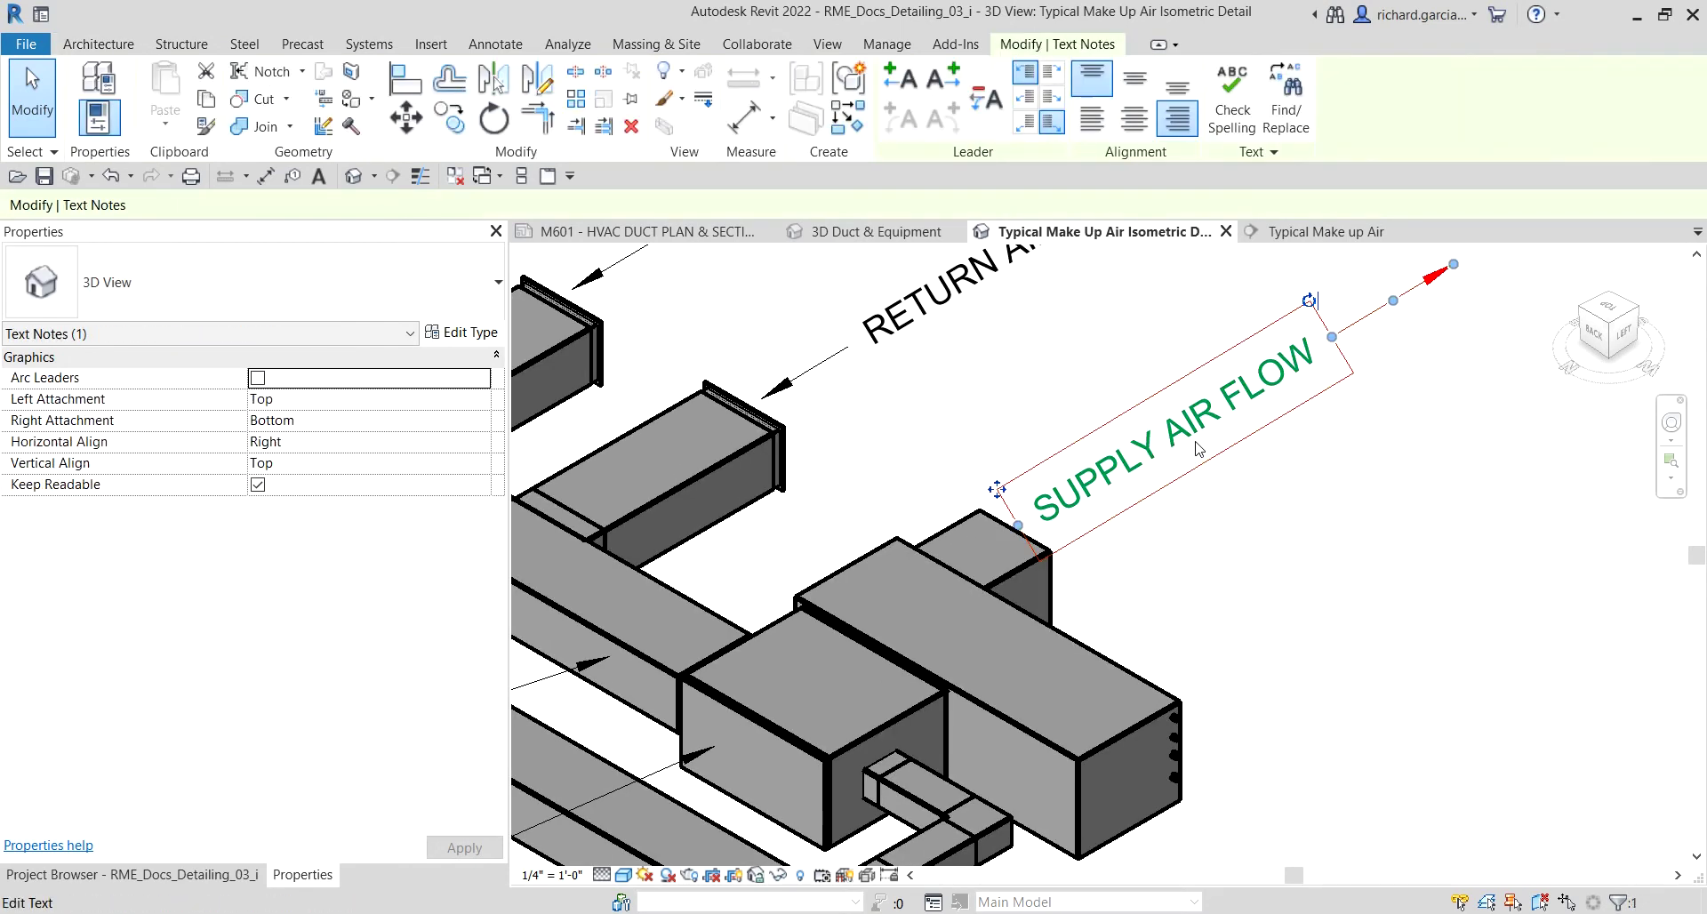
{"action": "key", "text": "c"}
{"action": "key", "text": "o"}
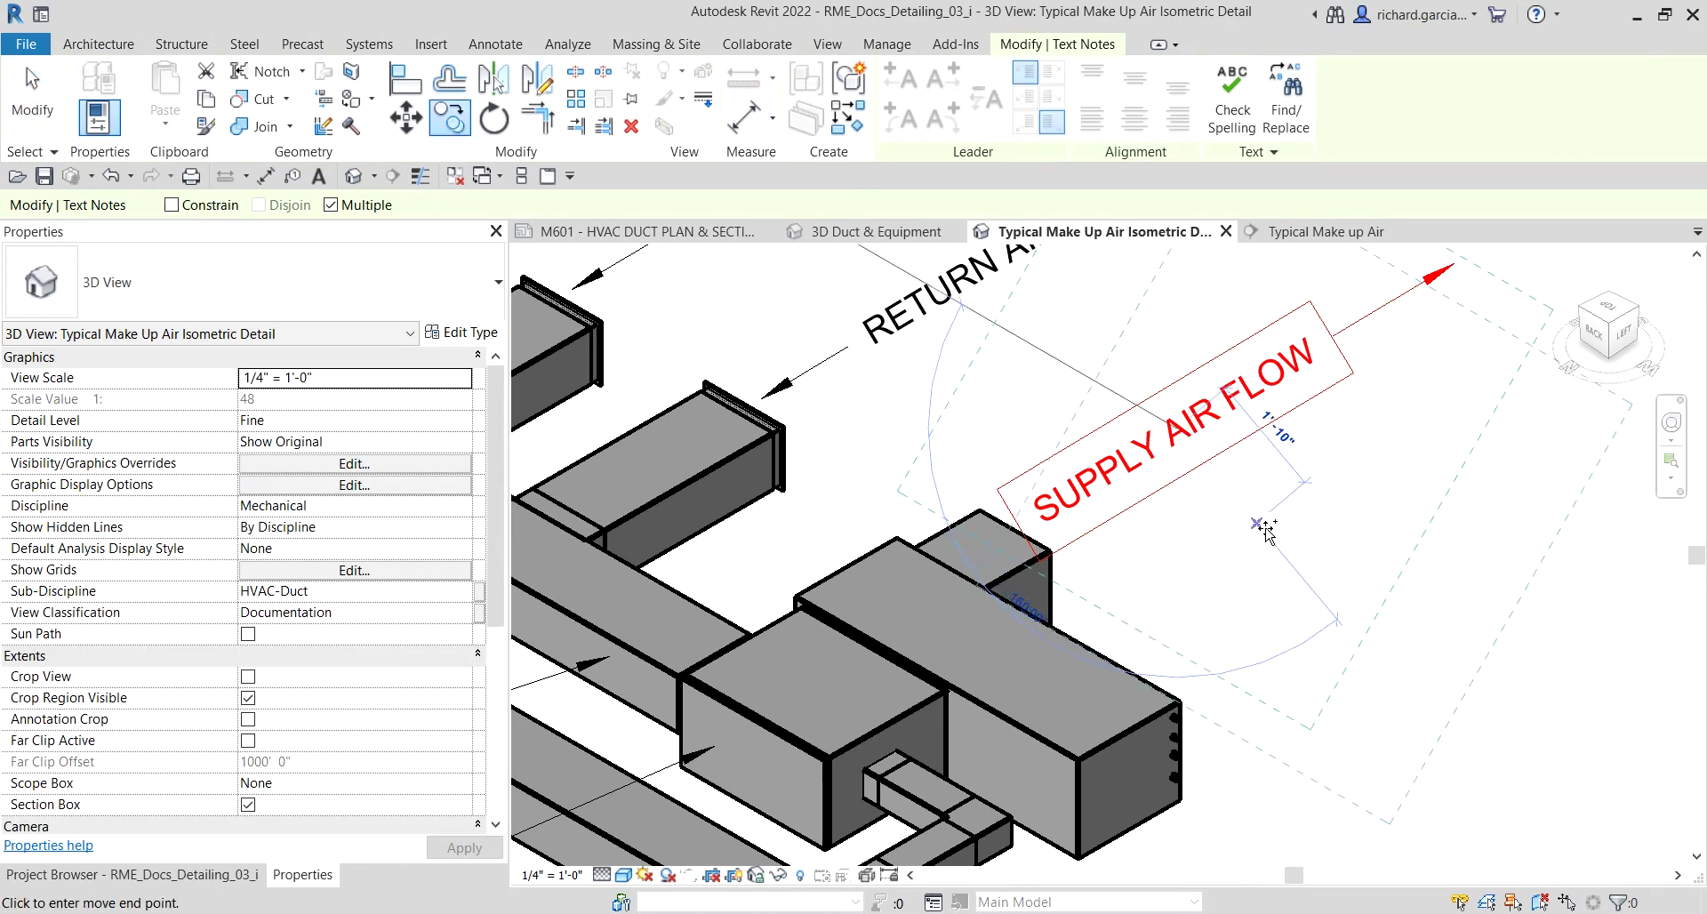
{"action": "left_click", "coordinate": [1185, 435]}
{"action": "left_click", "coordinate": [1227, 564]}
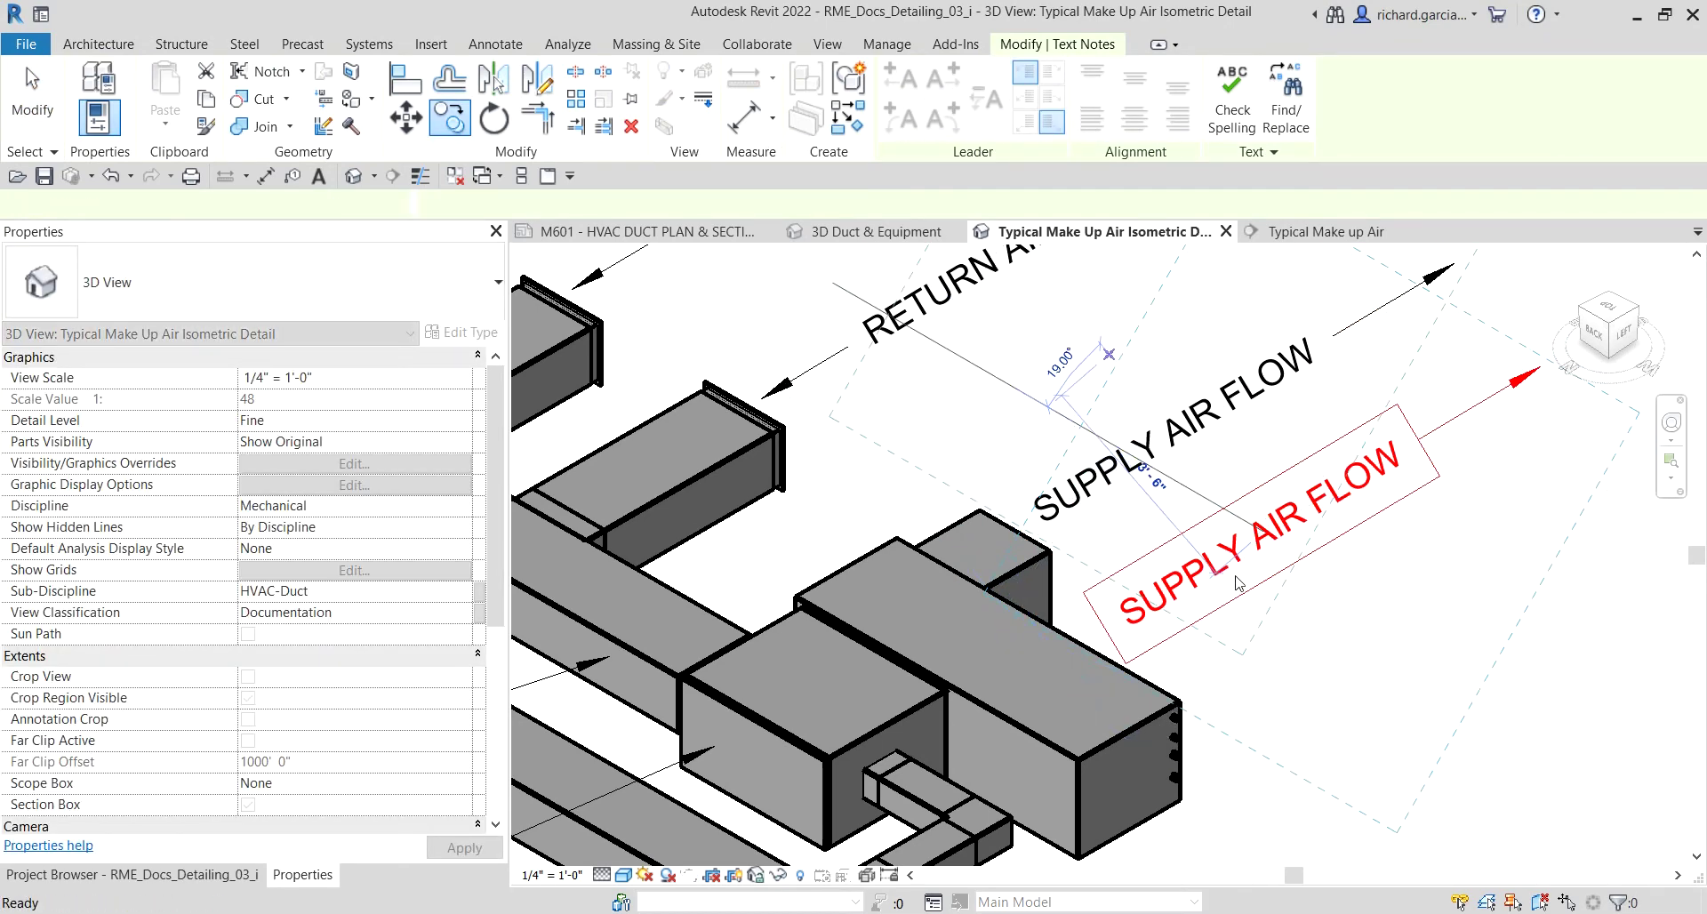
Step: Replace the copied note's right leader with a short left one and position the note so the arrow points at the heat pump
{"action": "left_click", "coordinate": [1227, 565]}
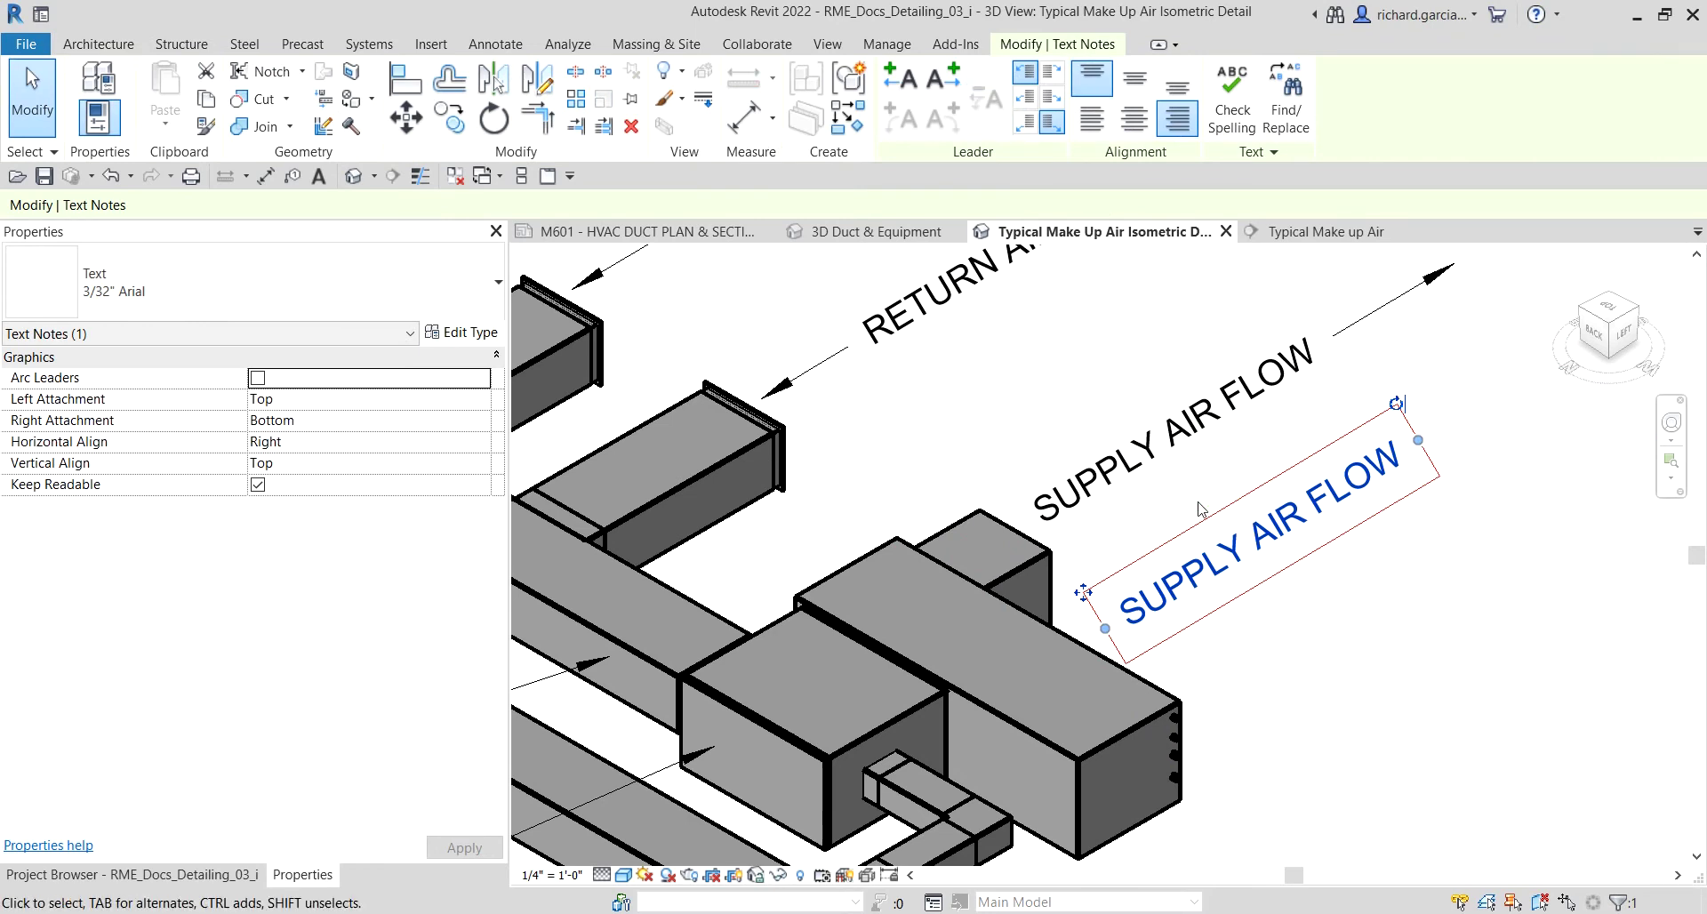
{"action": "left_click", "coordinate": [901, 78]}
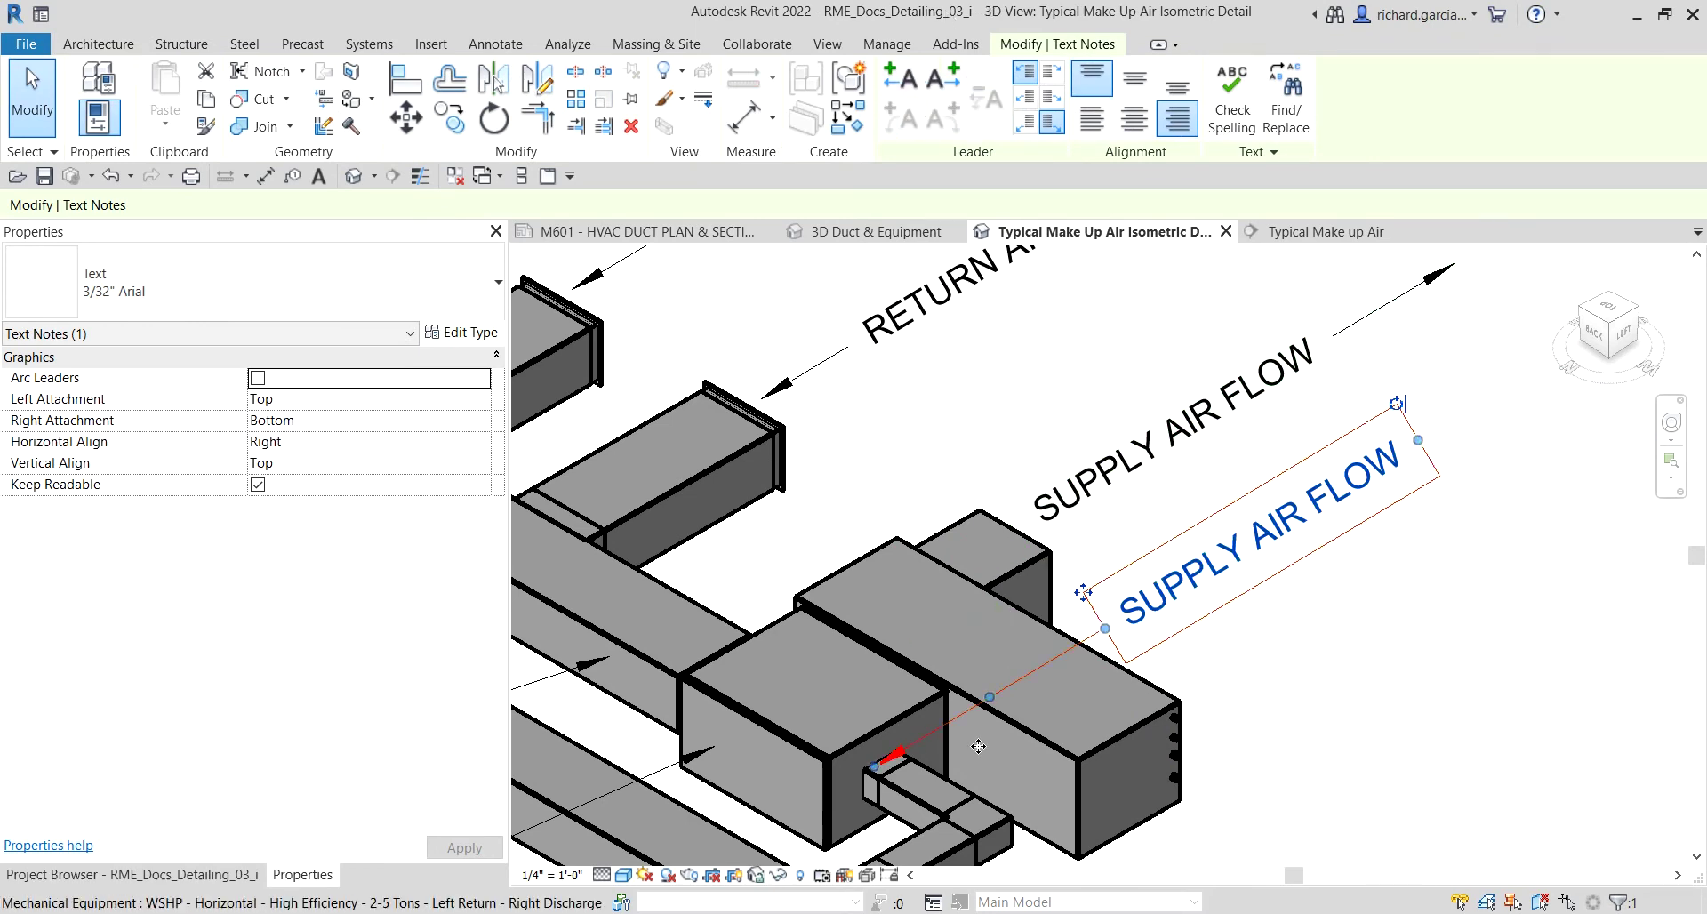
{"action": "left_click_drag", "start_coordinate": [985, 720], "coordinate": [978, 705]}
{"action": "key", "text": "Down"}
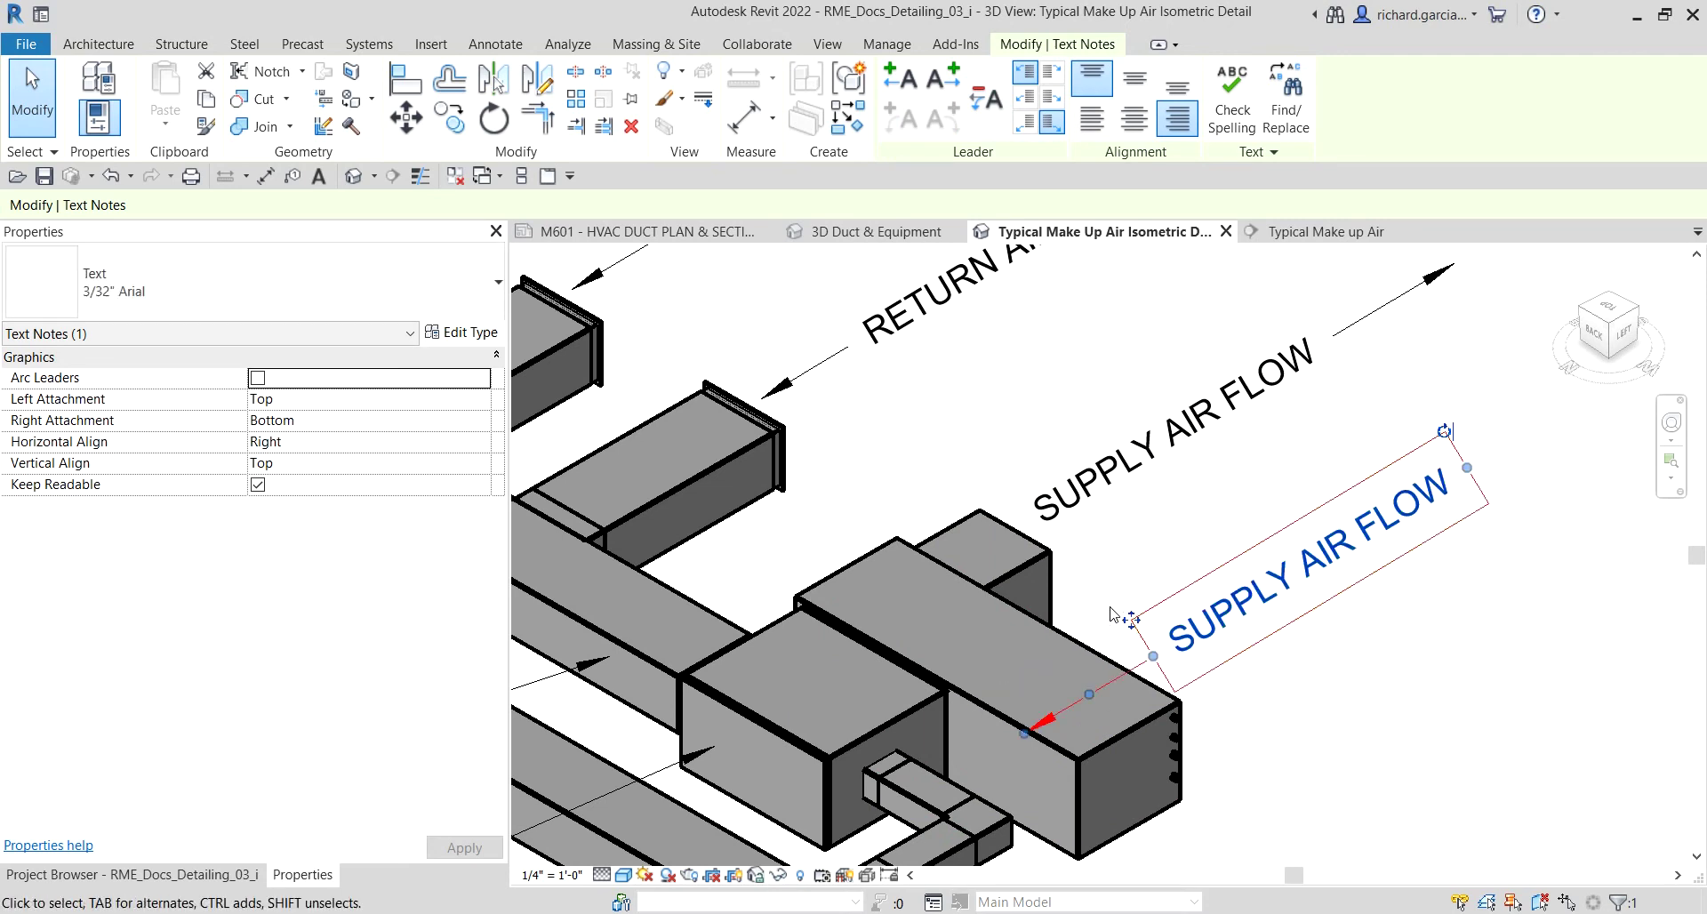
{"action": "key", "text": "Up"}
{"action": "key", "text": "Right"}
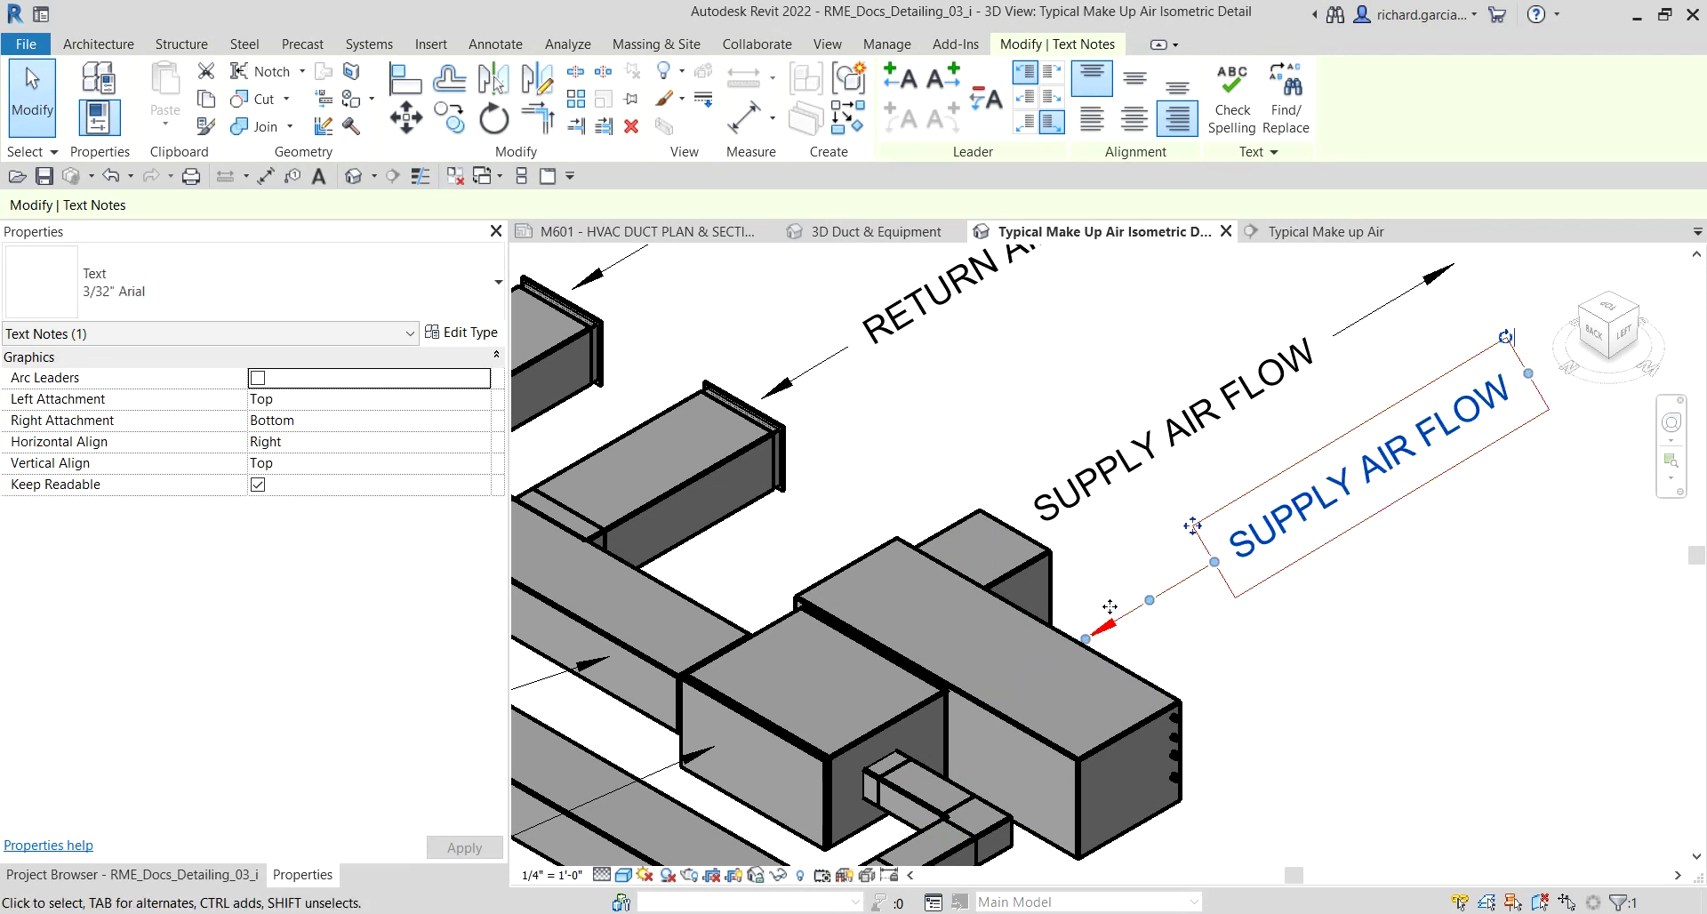
Step: Replace the text of the copied "SUPPLY AIR FLOW" note beside the heat pump with "WSHP"
{"action": "left_click", "coordinate": [1284, 541]}
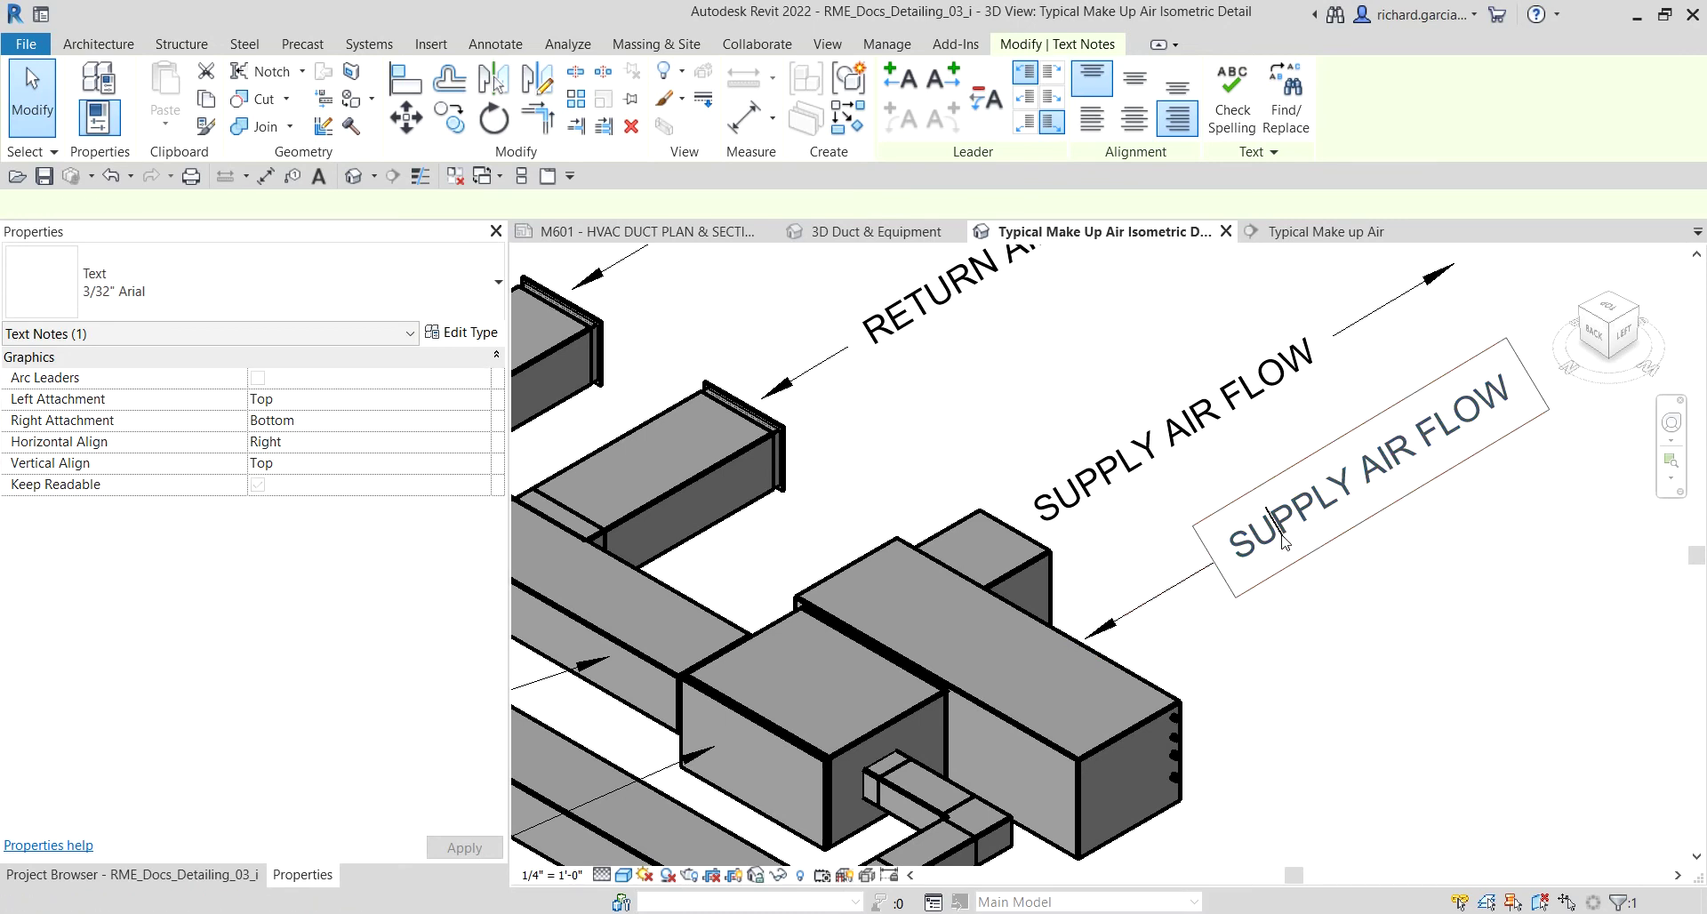
{"action": "triple_click", "coordinate": [1283, 541]}
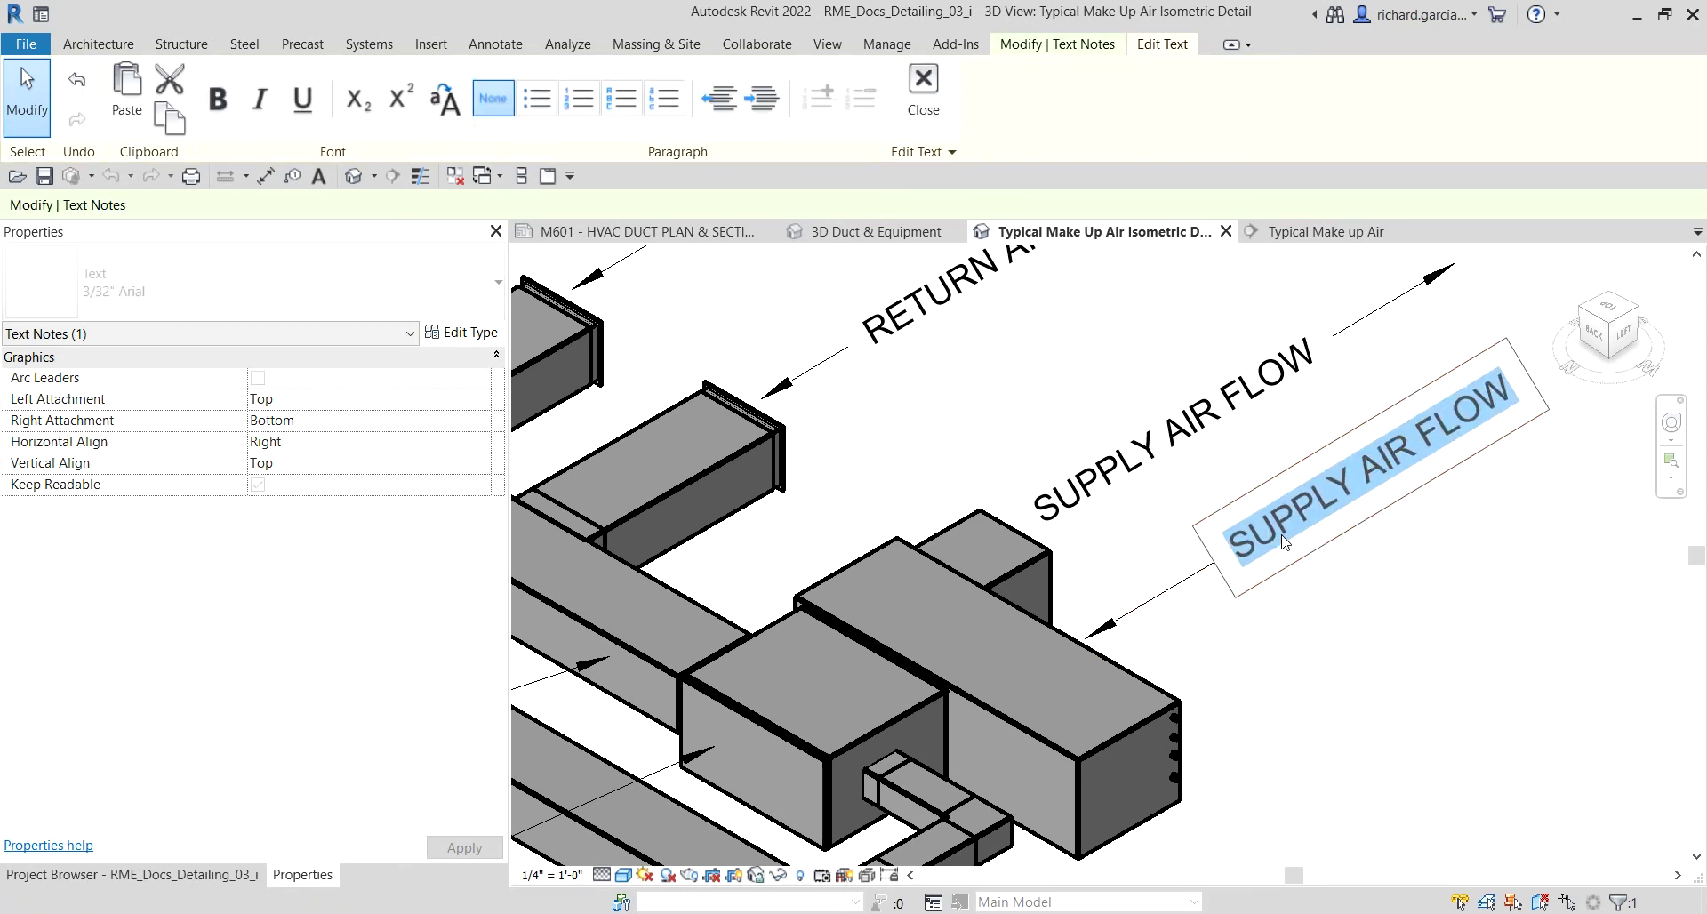
{"action": "type", "text": "WSHP"}
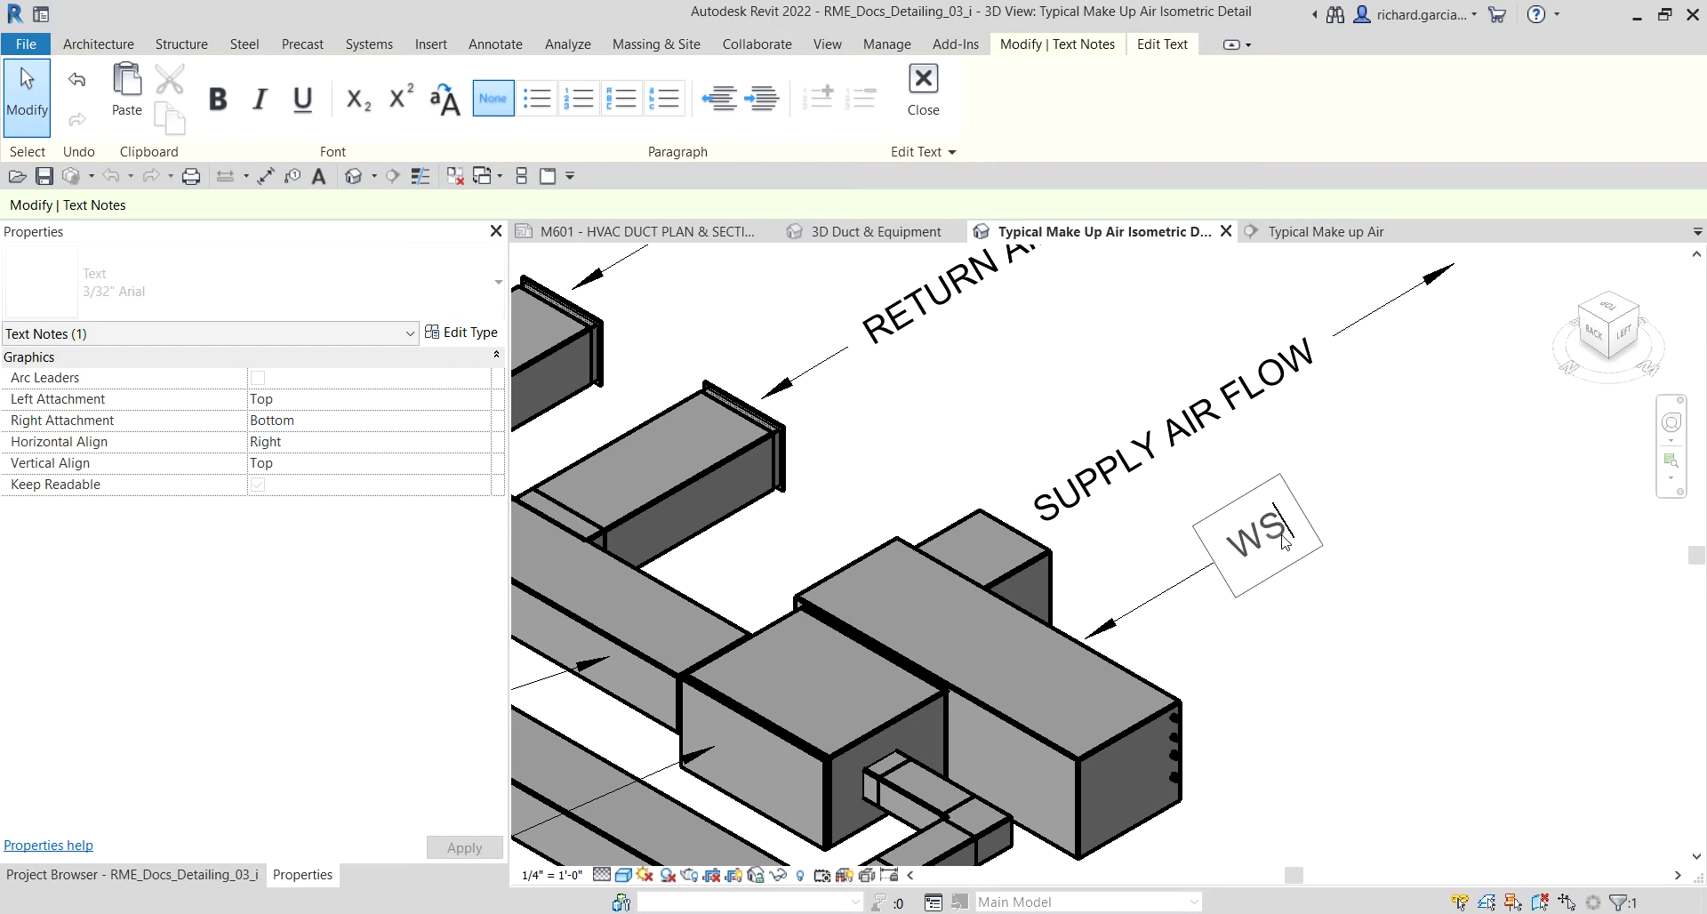
{"action": "left_click", "coordinate": [1322, 629]}
{"action": "left_click", "coordinate": [1323, 629]}
Step: Move the "WSHP" note closer to the heat pump, parallel to the ducts, keeping its leader arrow in place
{"action": "left_click", "coordinate": [1375, 462]}
{"action": "left_click_drag", "start_coordinate": [1355, 427], "coordinate": [1179, 534]}
{"action": "key", "text": "Escape"}
{"action": "scroll", "coordinate": [1317, 505], "scroll_direction": "down", "scroll_amount": 5}
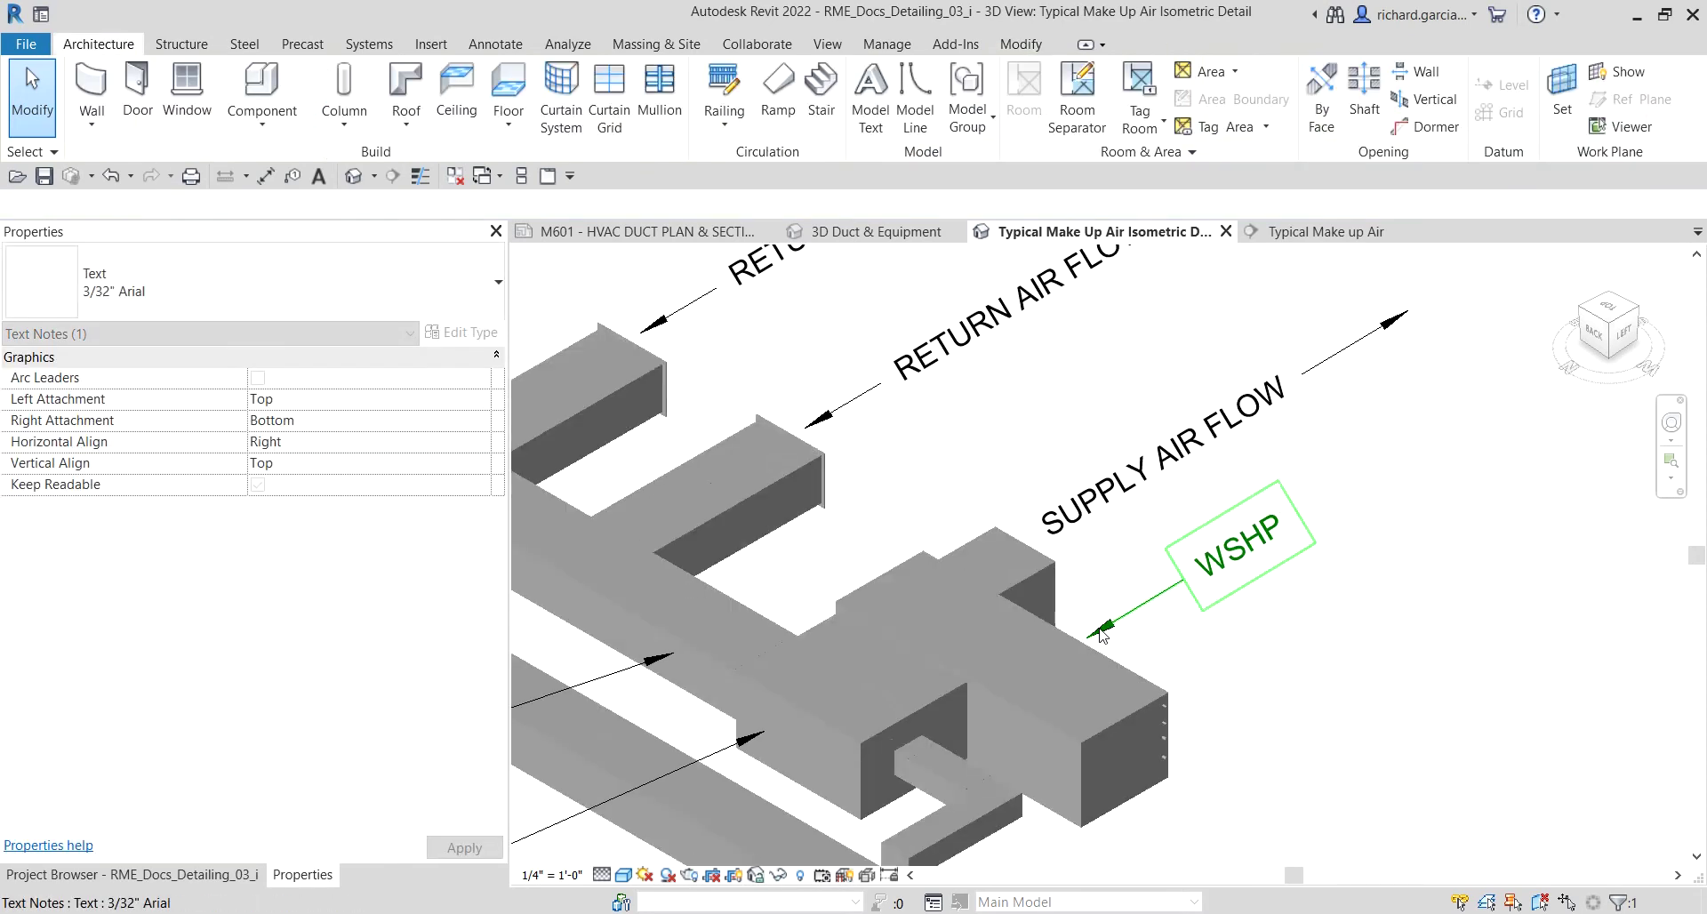
{"action": "scroll", "coordinate": [1334, 533], "scroll_direction": "down", "scroll_amount": 2}
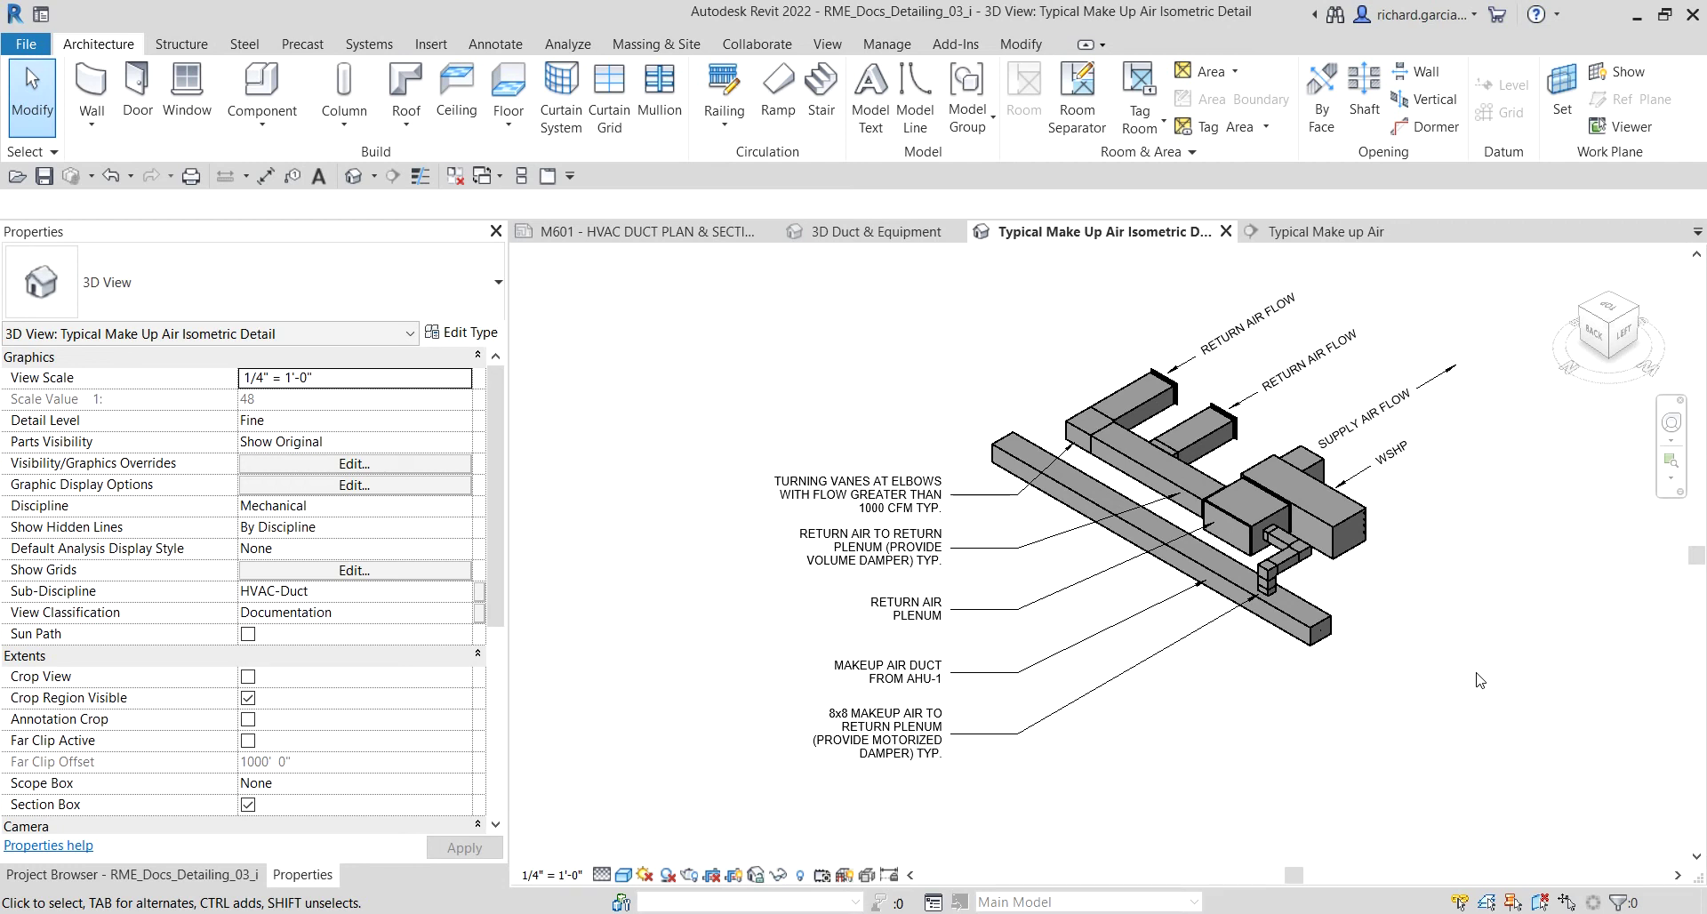
Step: Open the sheet M601 - HVAC DUCT PLAN & SECTIONS
{"action": "left_click", "coordinate": [203, 880]}
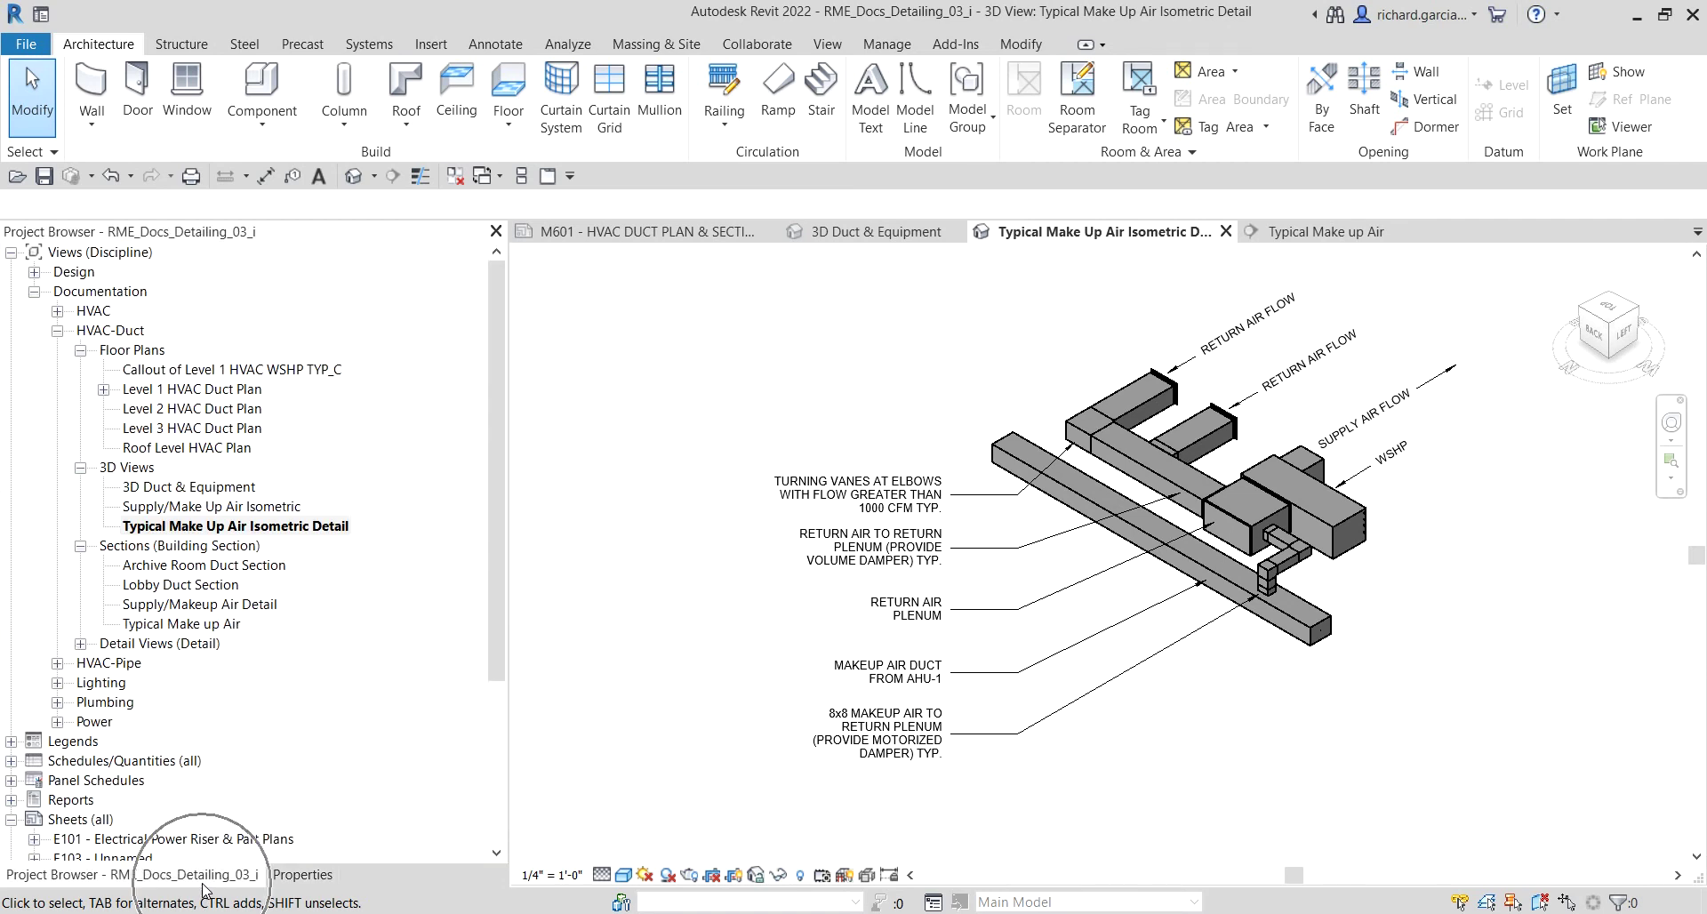
{"action": "scroll", "coordinate": [235, 725], "scroll_direction": "down", "scroll_amount": 3}
{"action": "scroll", "coordinate": [237, 727], "scroll_direction": "down", "scroll_amount": 2}
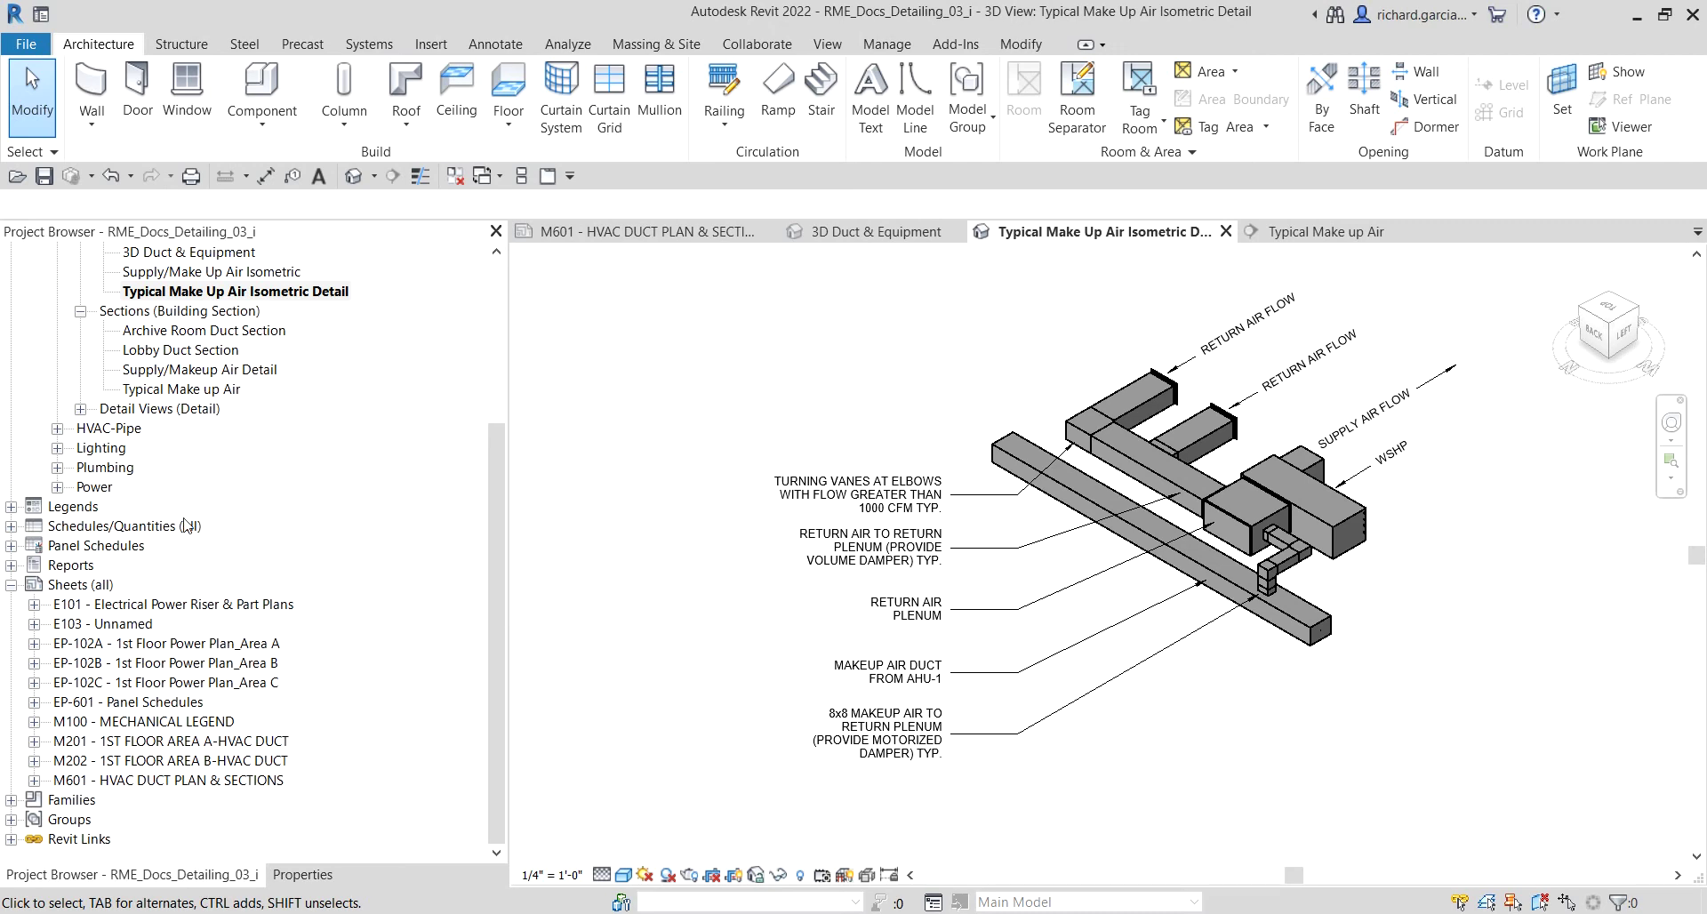
{"action": "left_click", "coordinate": [142, 781]}
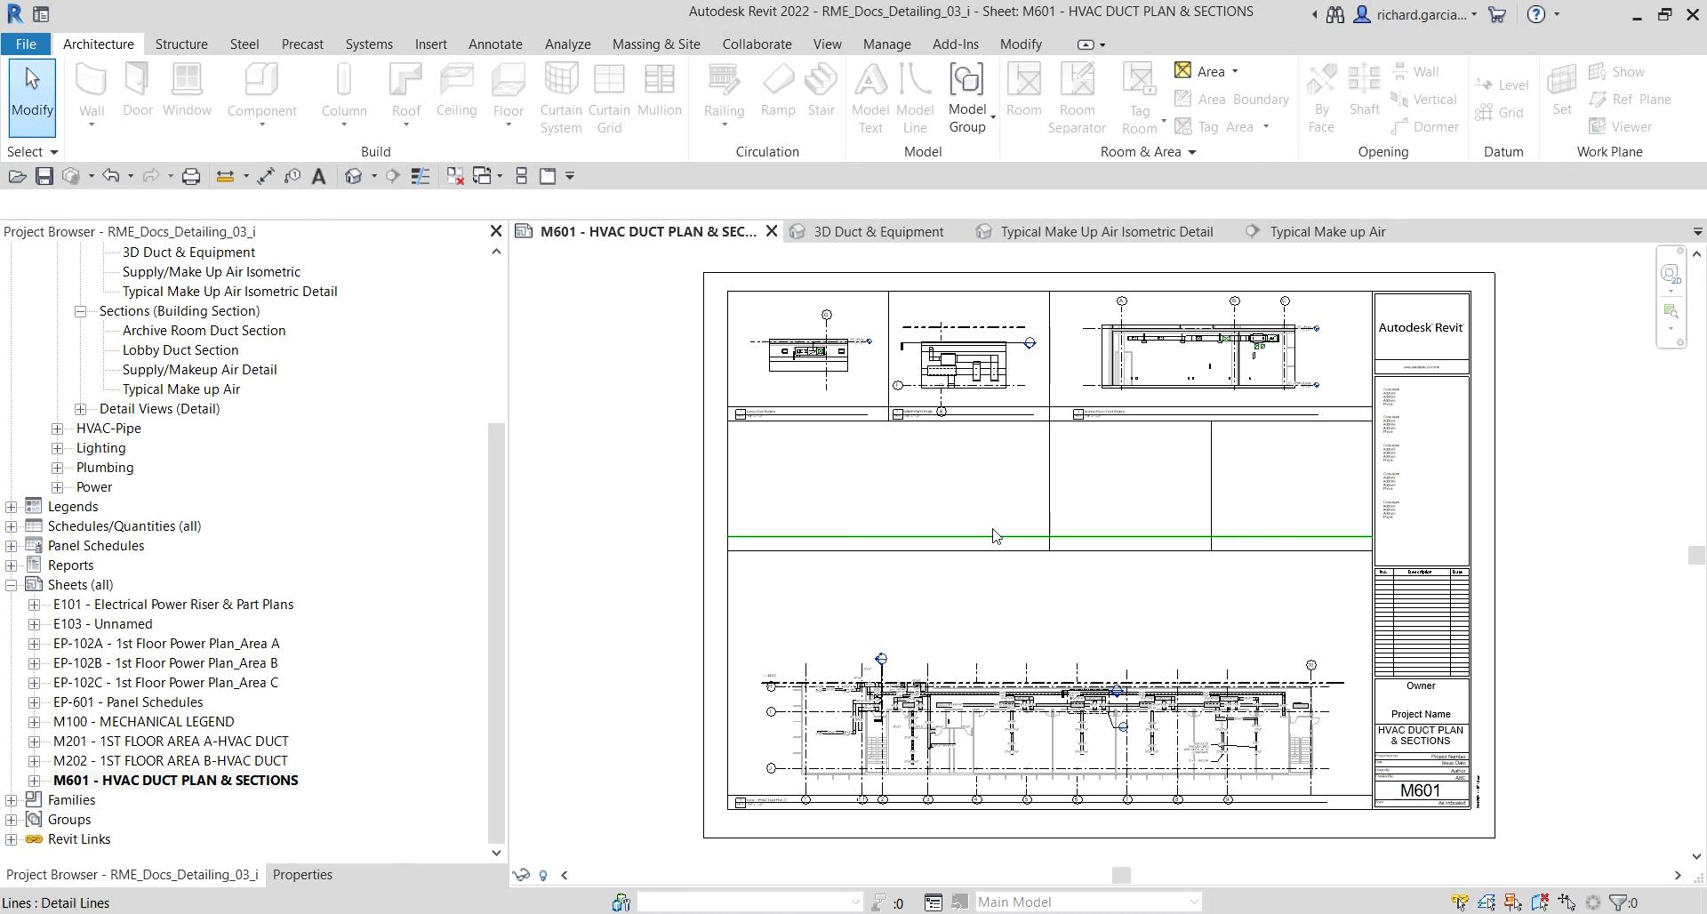
Step: Place the Typical Make Up Air Isometric Detail view in the empty sheet cell below the Lobby Duct Section and WSHP PART PLAN
{"action": "scroll", "coordinate": [894, 483], "scroll_direction": "up", "scroll_amount": 4}
{"action": "left_click", "coordinate": [894, 488]}
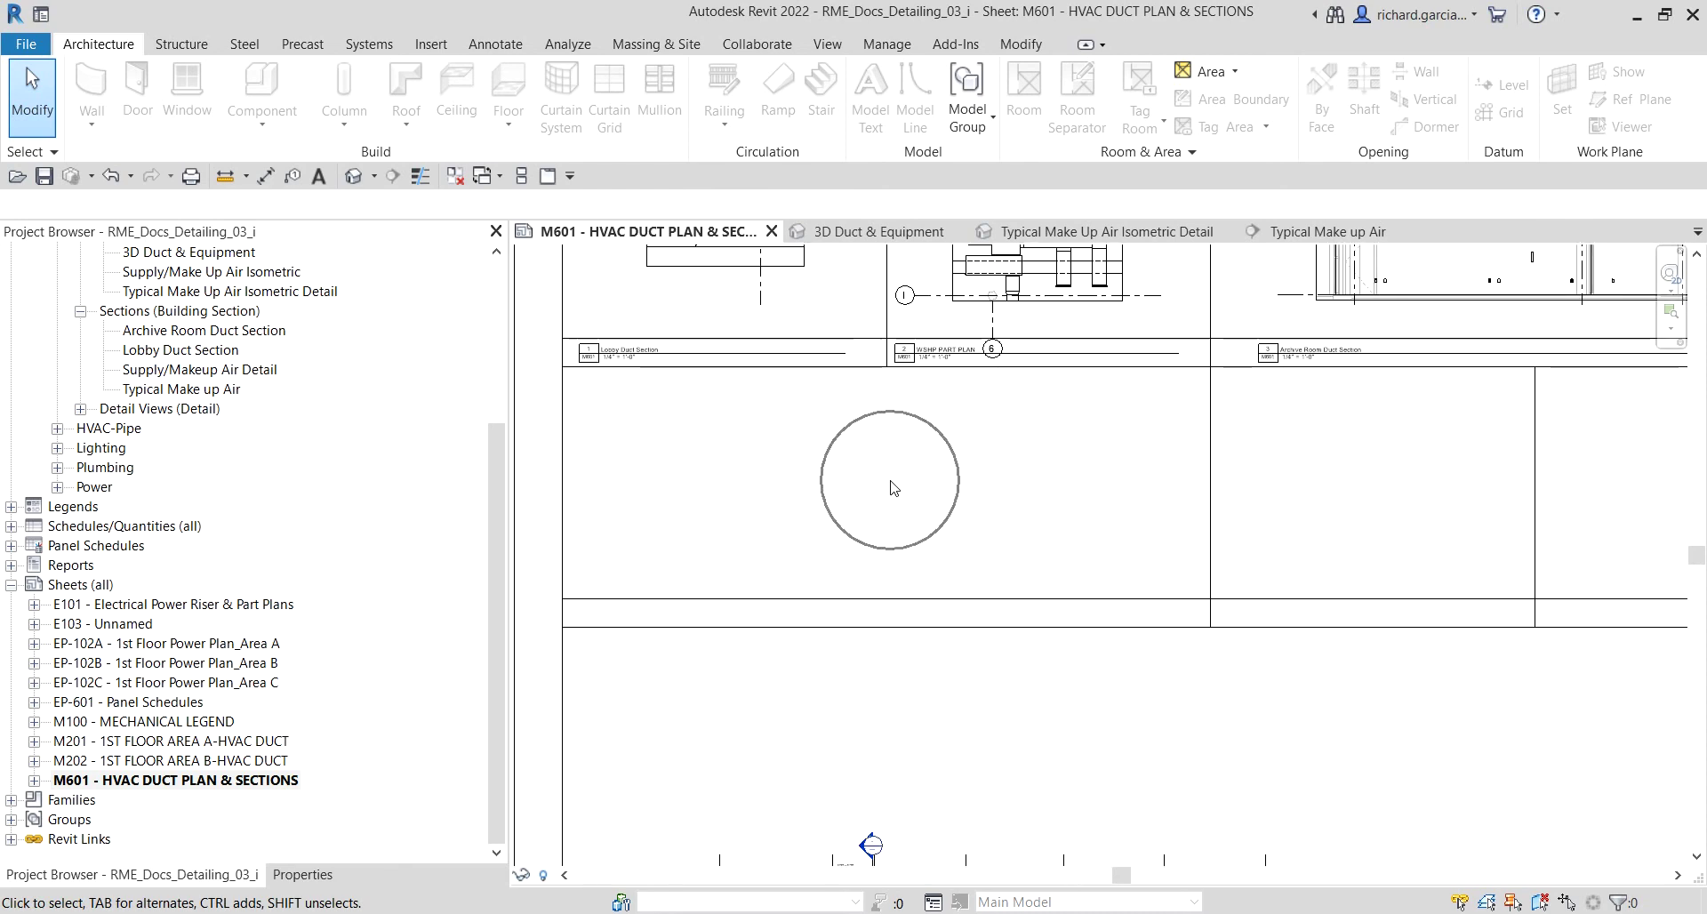
{"action": "left_click", "coordinate": [191, 294]}
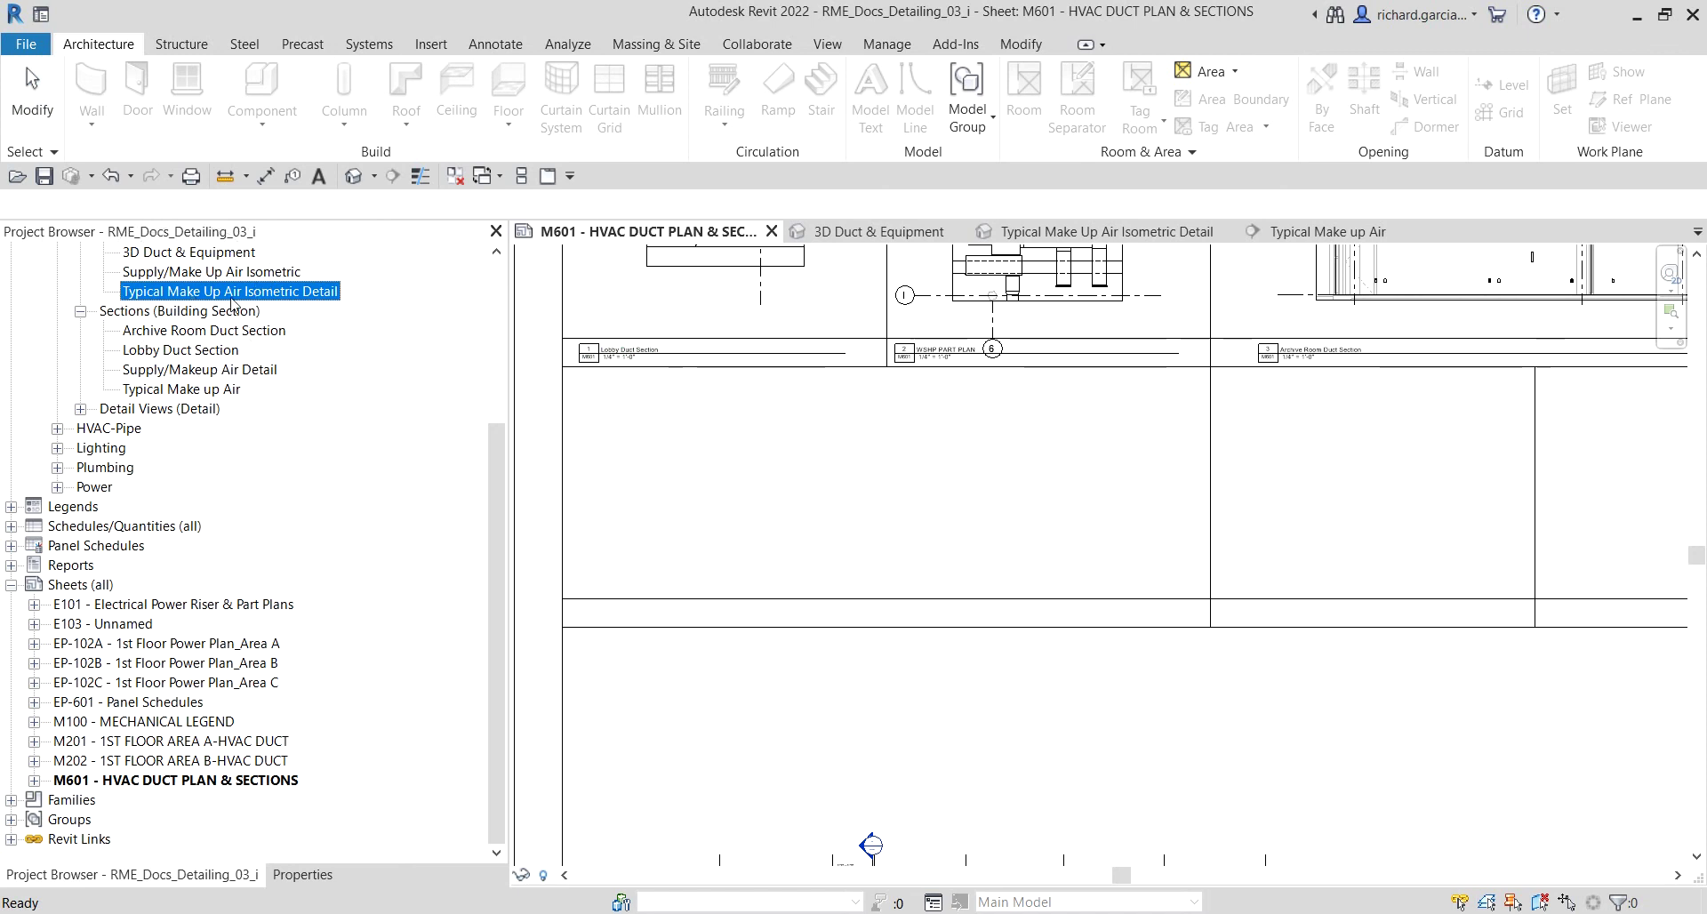
{"action": "left_click_drag", "start_coordinate": [285, 329], "coordinate": [891, 476]}
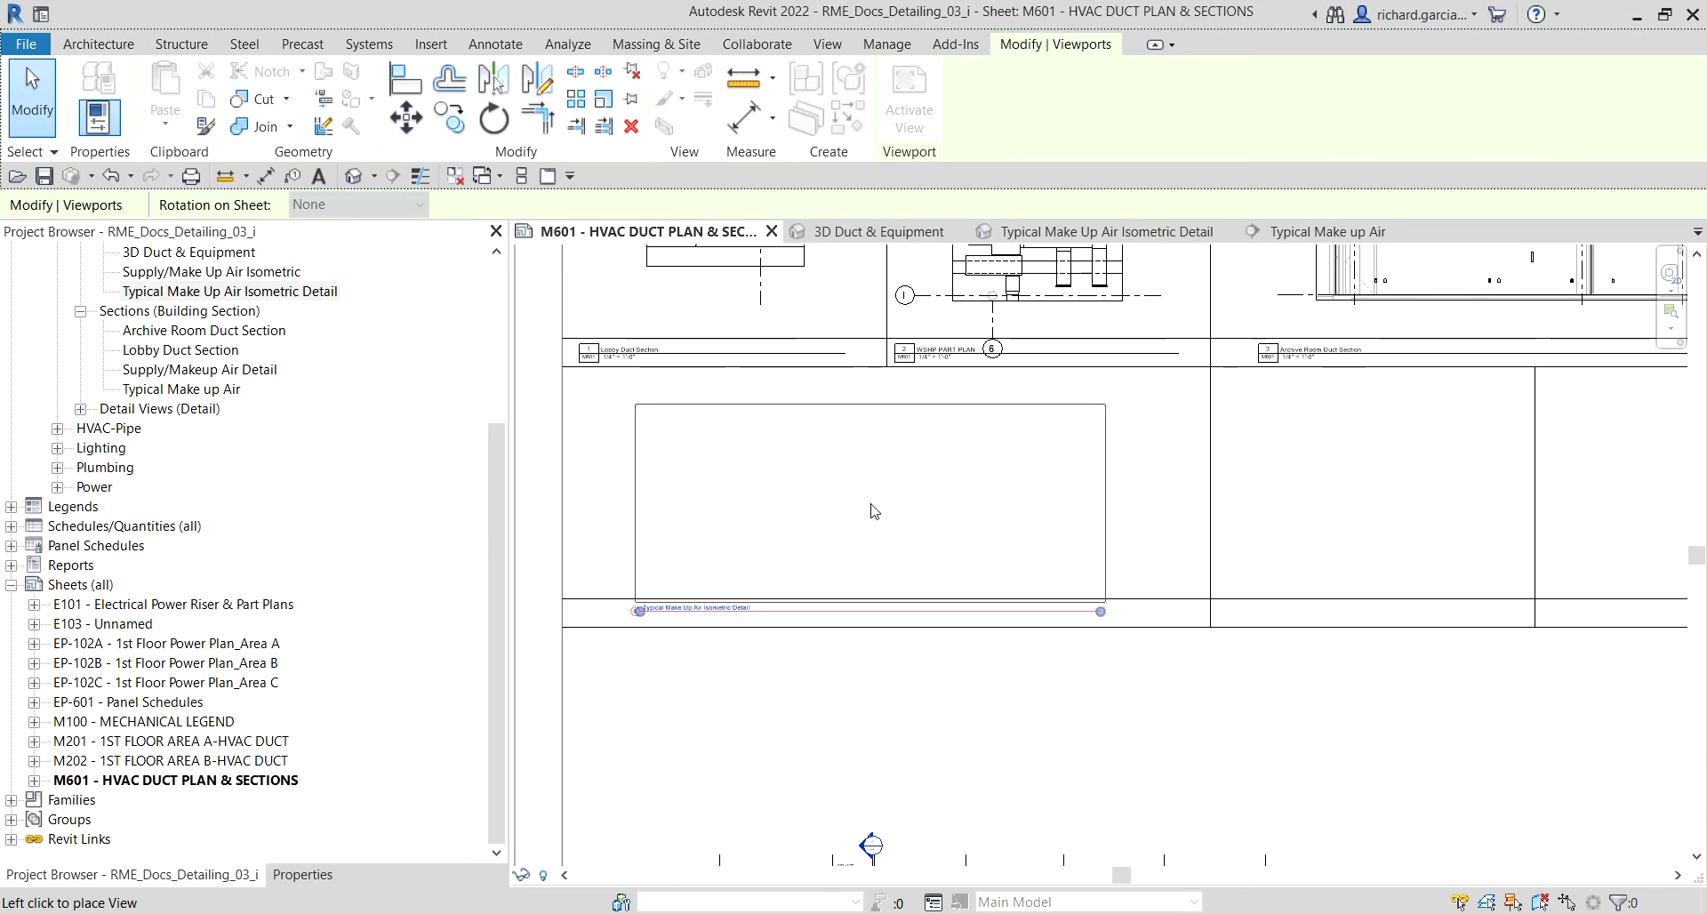
{"action": "left_click", "coordinate": [878, 512]}
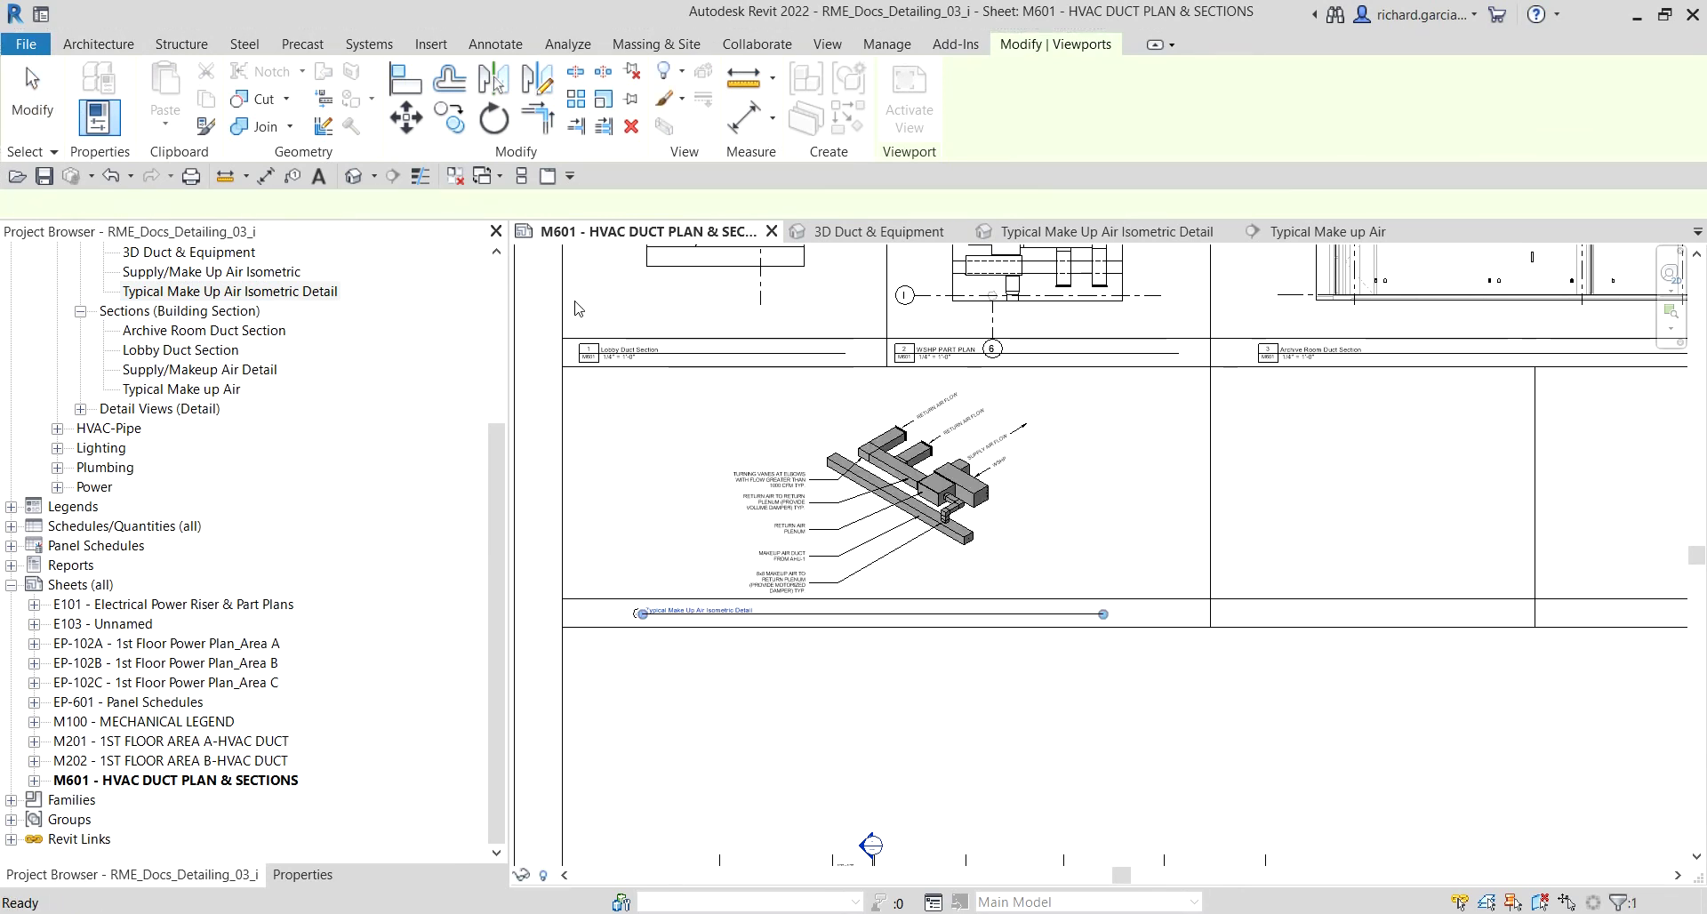
{"action": "left_click", "coordinate": [1106, 810]}
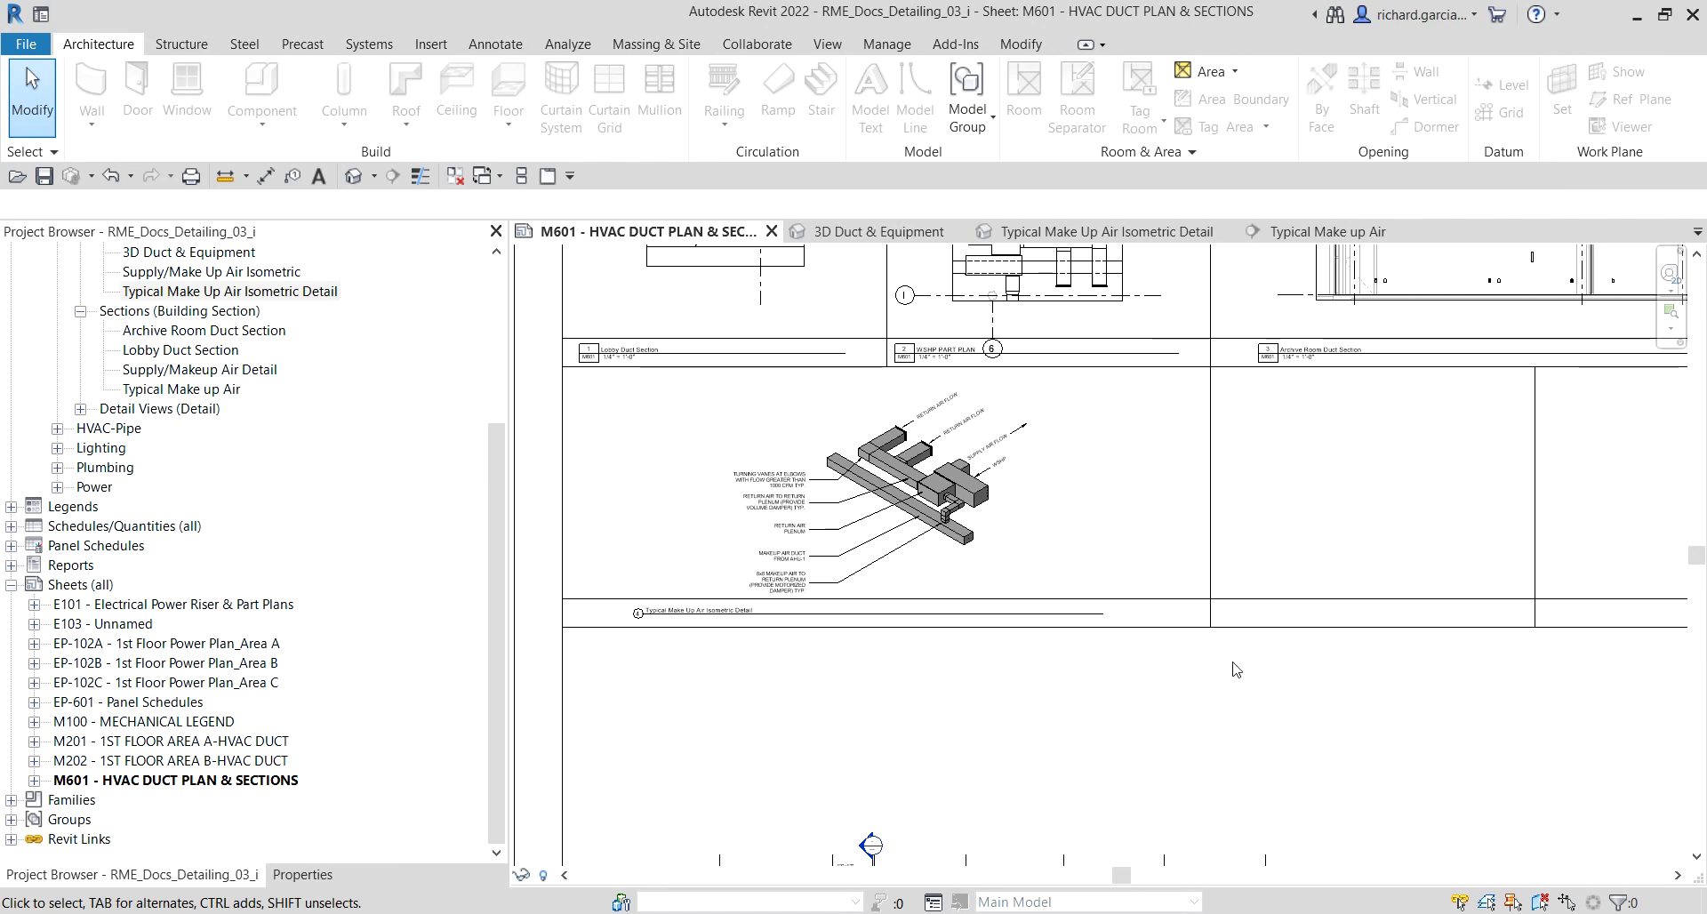
Step: Nudge the isometric detail viewport upward four increments within its sheet cell
{"action": "scroll", "coordinate": [911, 797], "scroll_direction": "up", "scroll_amount": 2}
{"action": "scroll", "coordinate": [1070, 521], "scroll_direction": "up", "scroll_amount": 2}
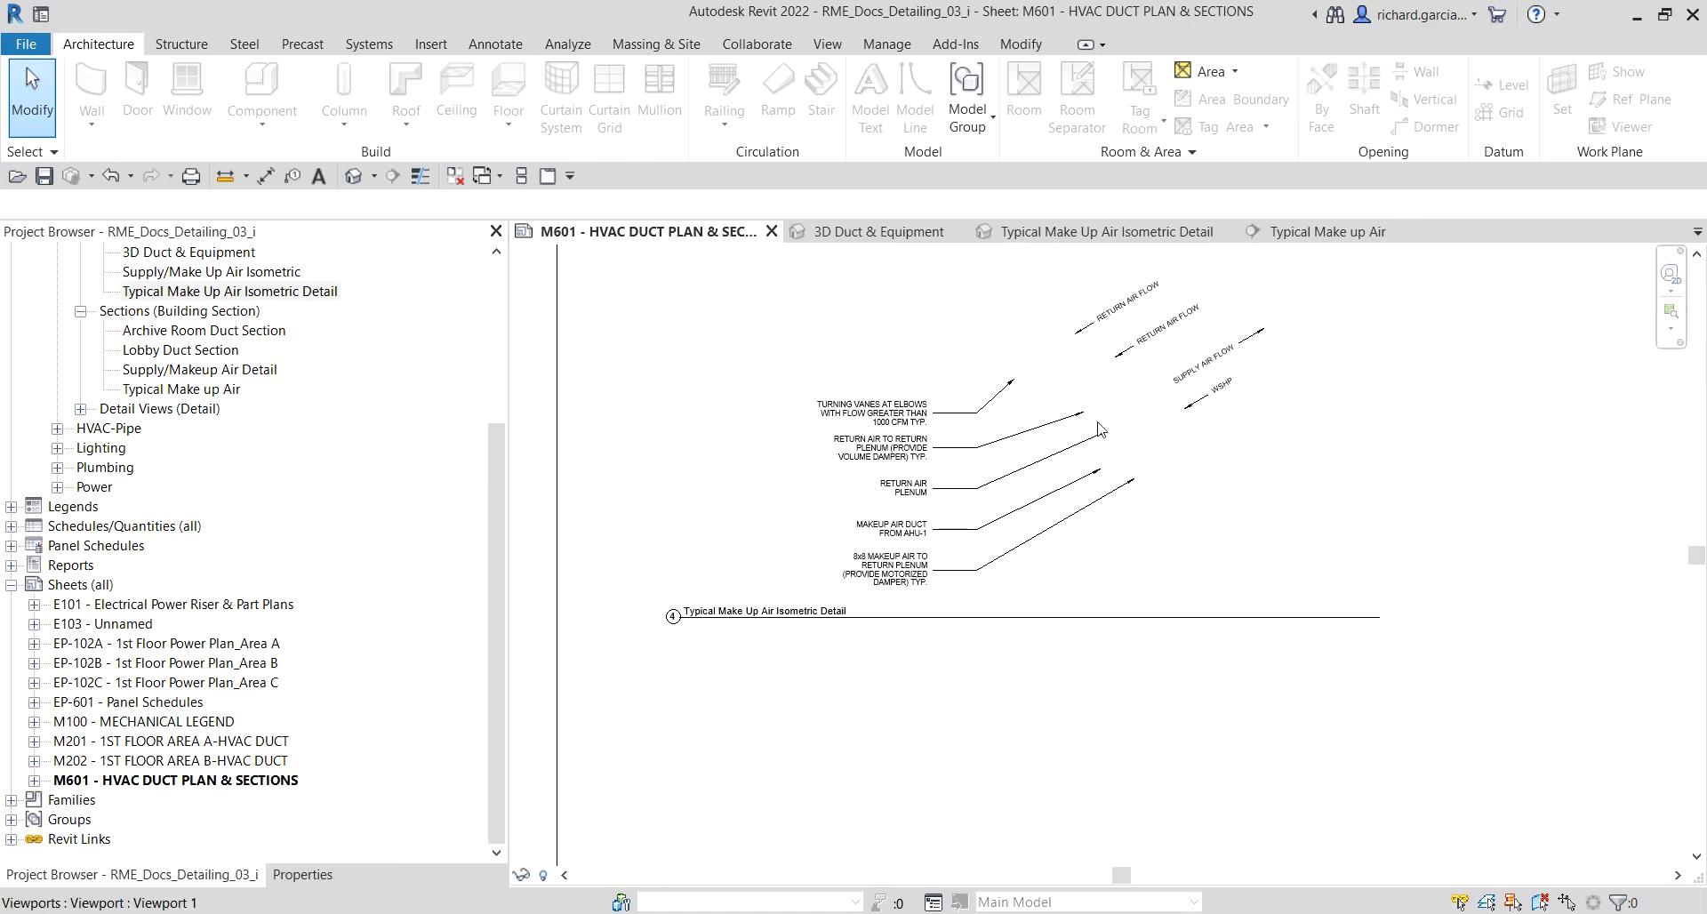
{"action": "left_click", "coordinate": [1101, 428]}
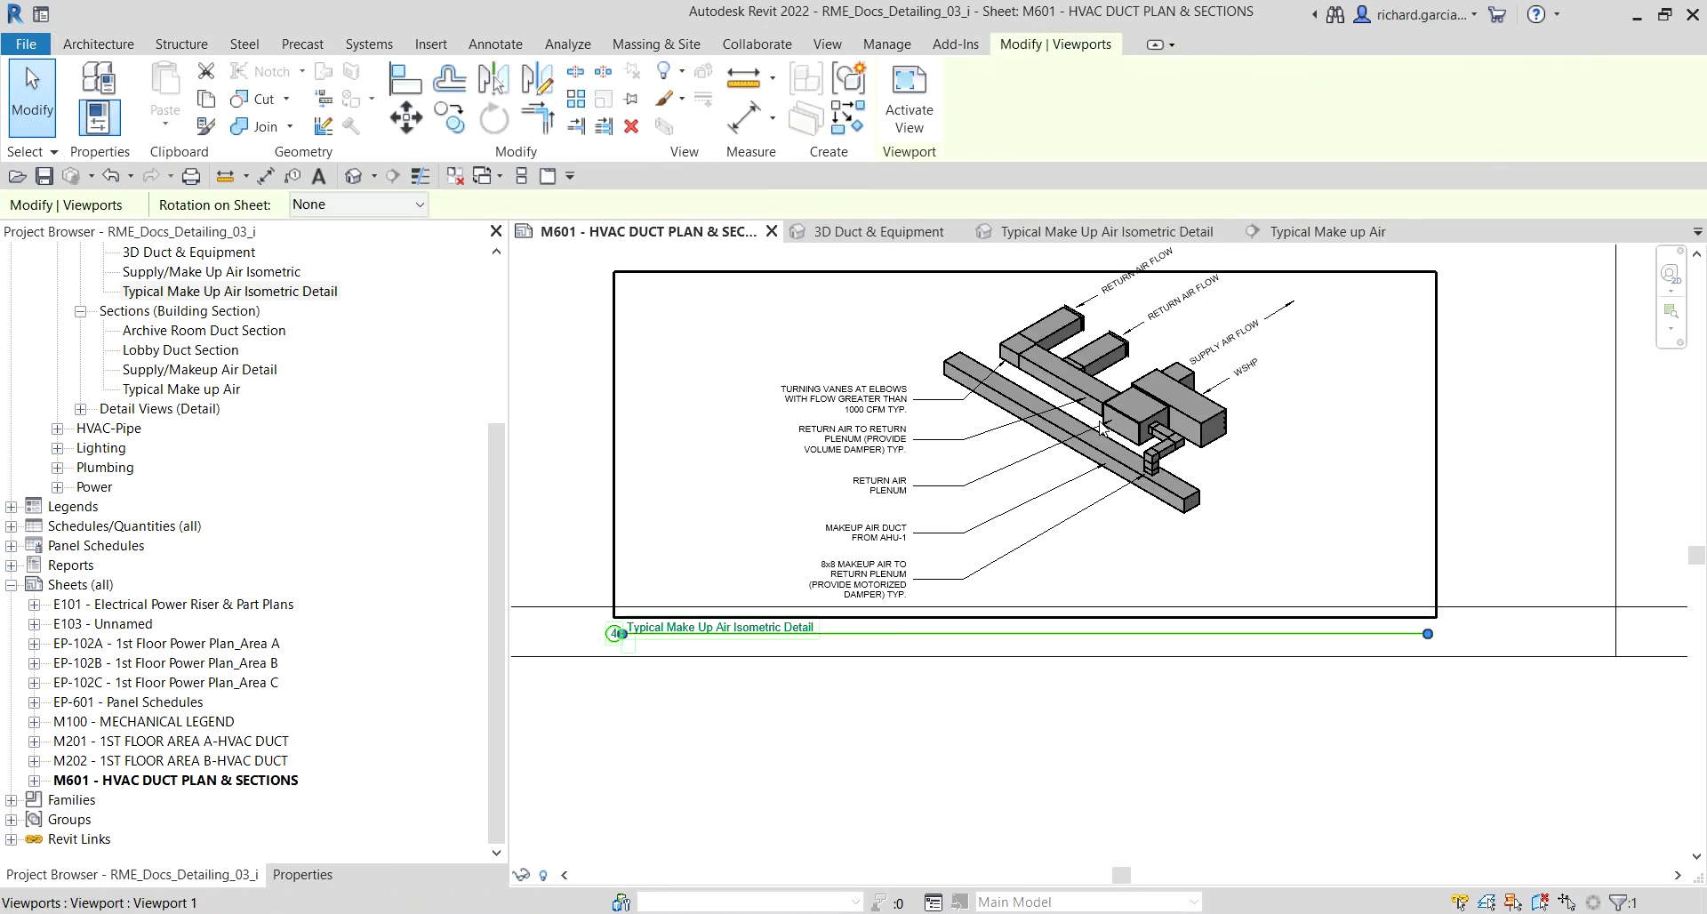
{"action": "scroll", "coordinate": [1094, 498], "scroll_direction": "down", "scroll_amount": 3}
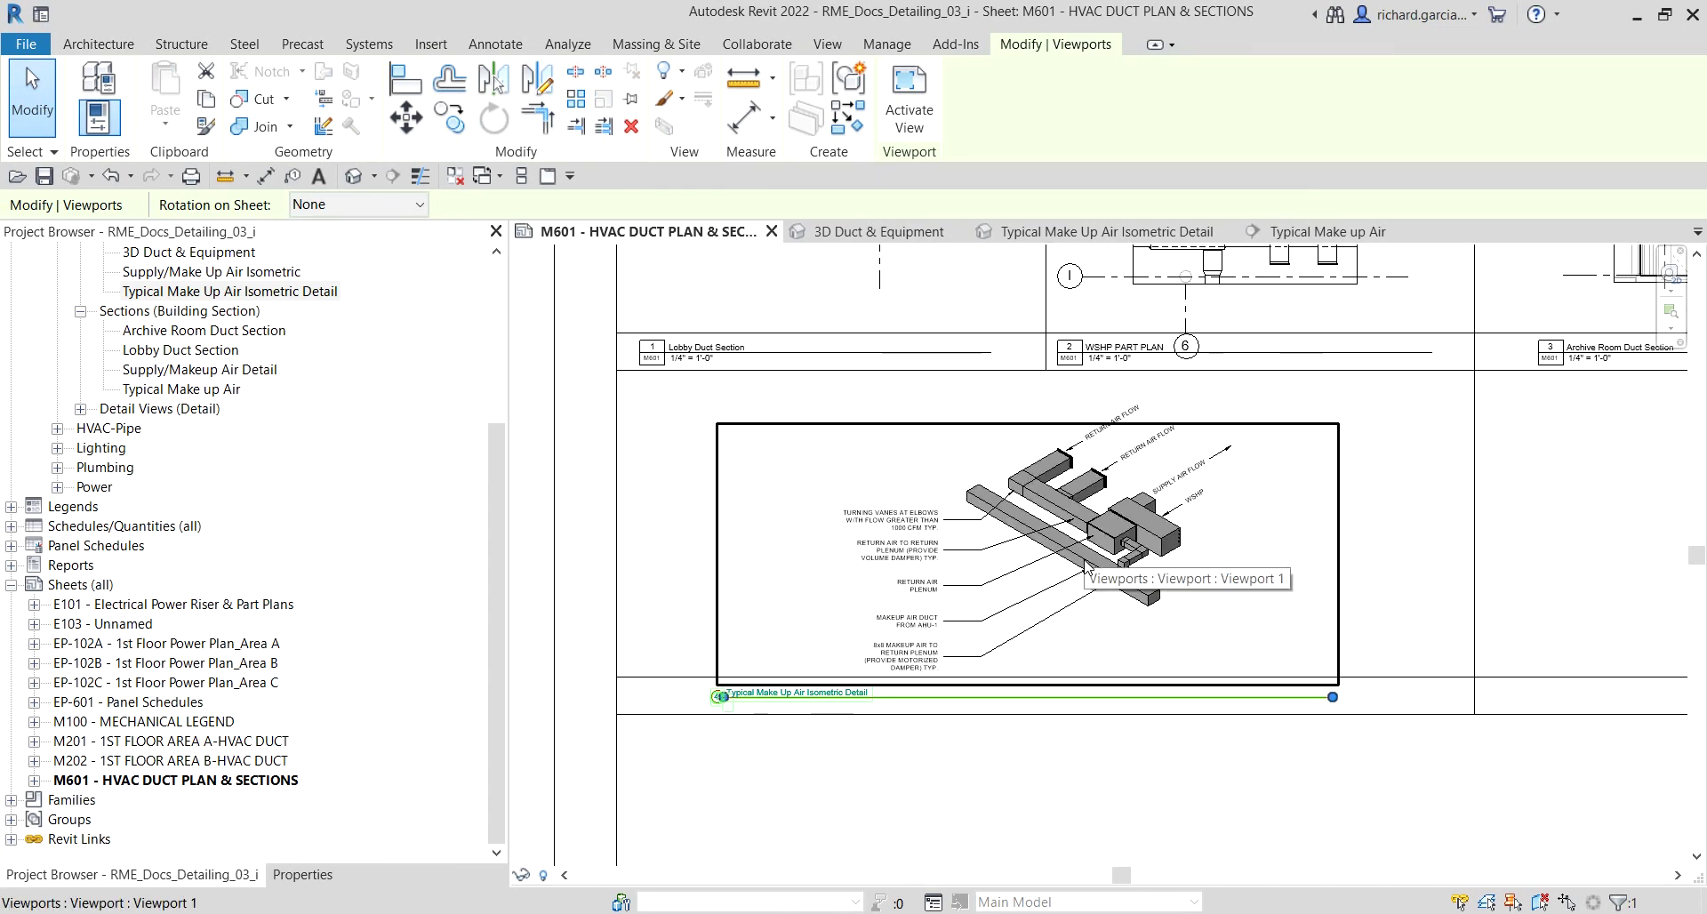
{"action": "key", "text": "Up"}
{"action": "key", "text": "Up"}
{"action": "key", "text": "Up"}
{"action": "key", "text": "Up"}
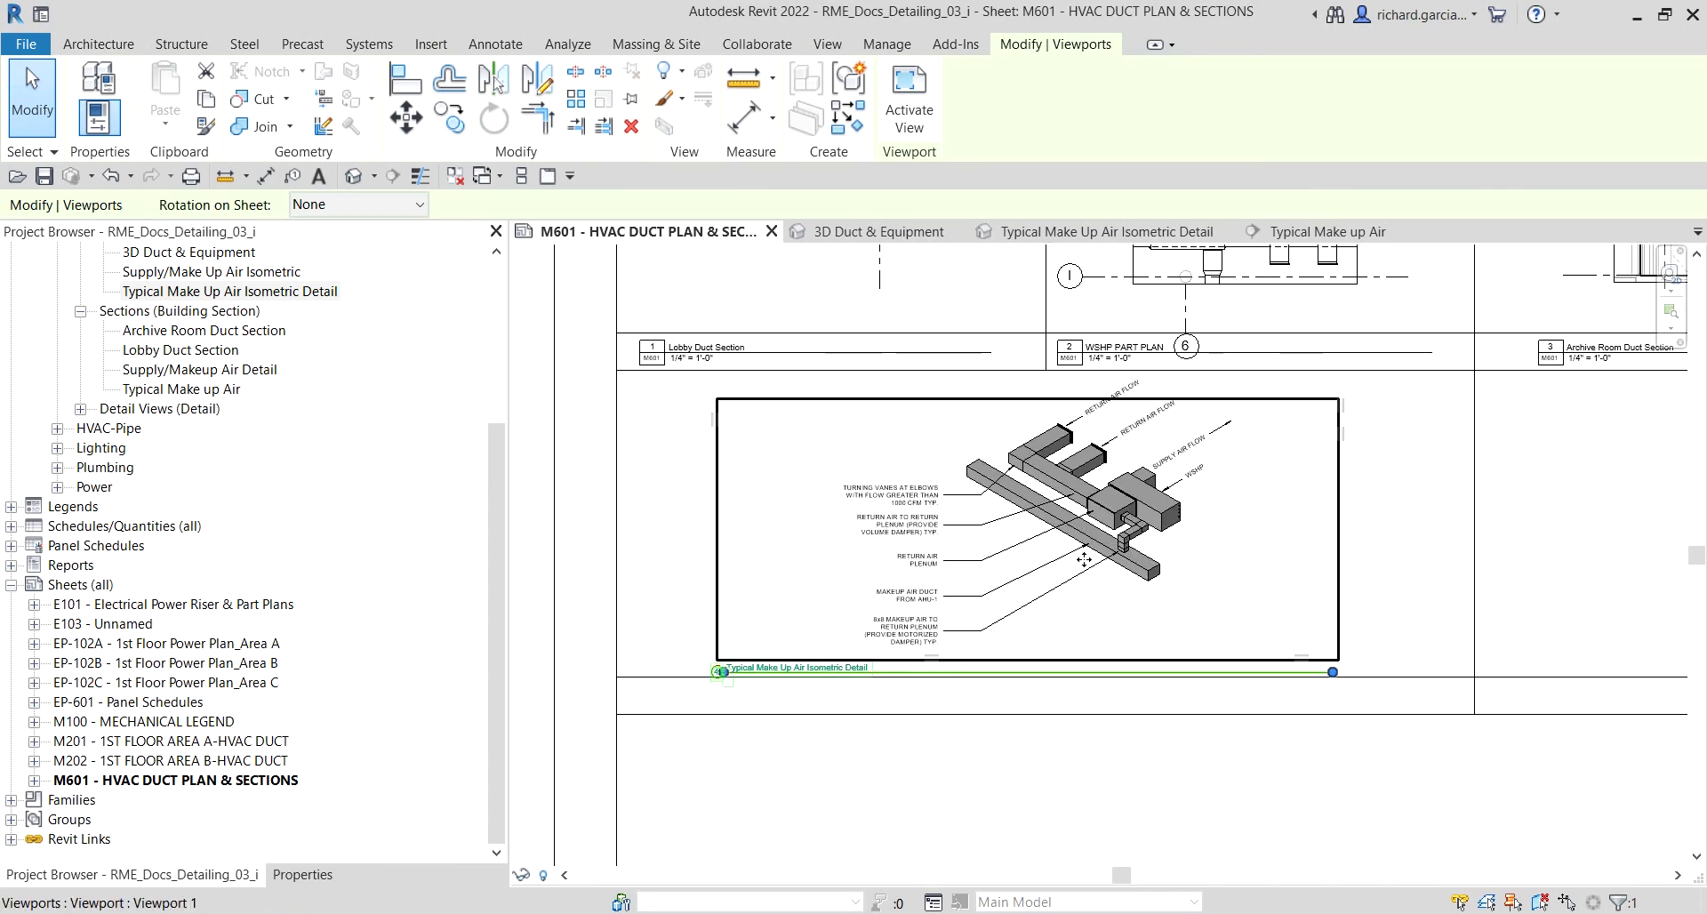
{"action": "key", "text": "Escape"}
Step: Move the isometric detail's view title down into the title strip below its sheet cell
{"action": "scroll", "coordinate": [979, 734], "scroll_direction": "up", "scroll_amount": 1}
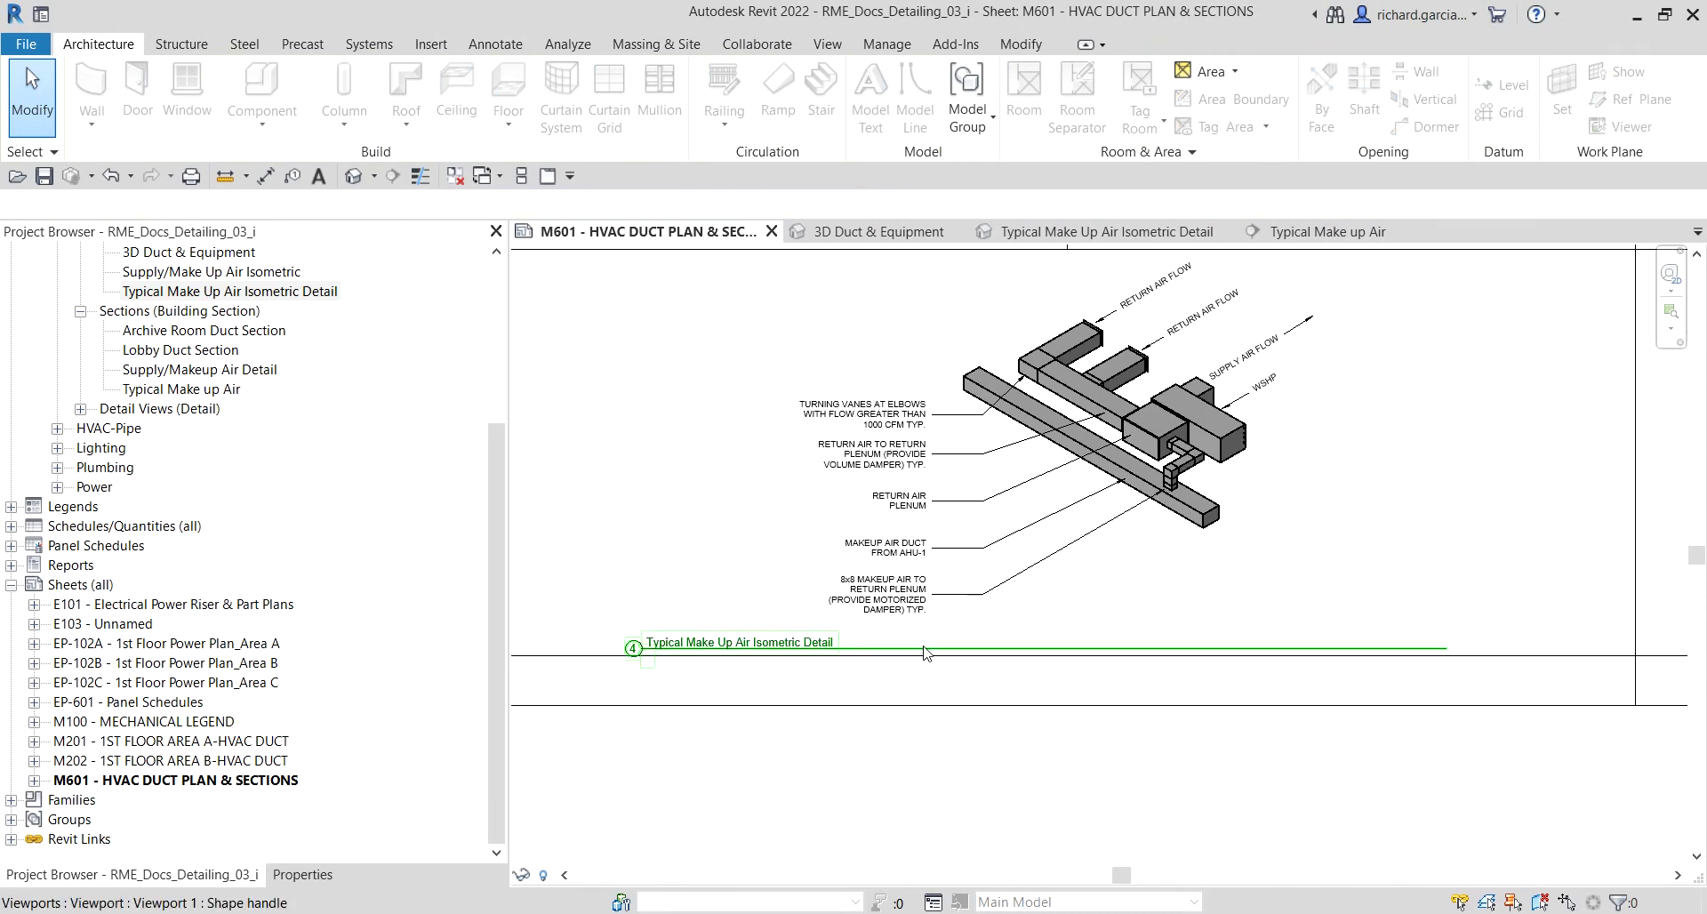
{"action": "left_click", "coordinate": [1014, 642]}
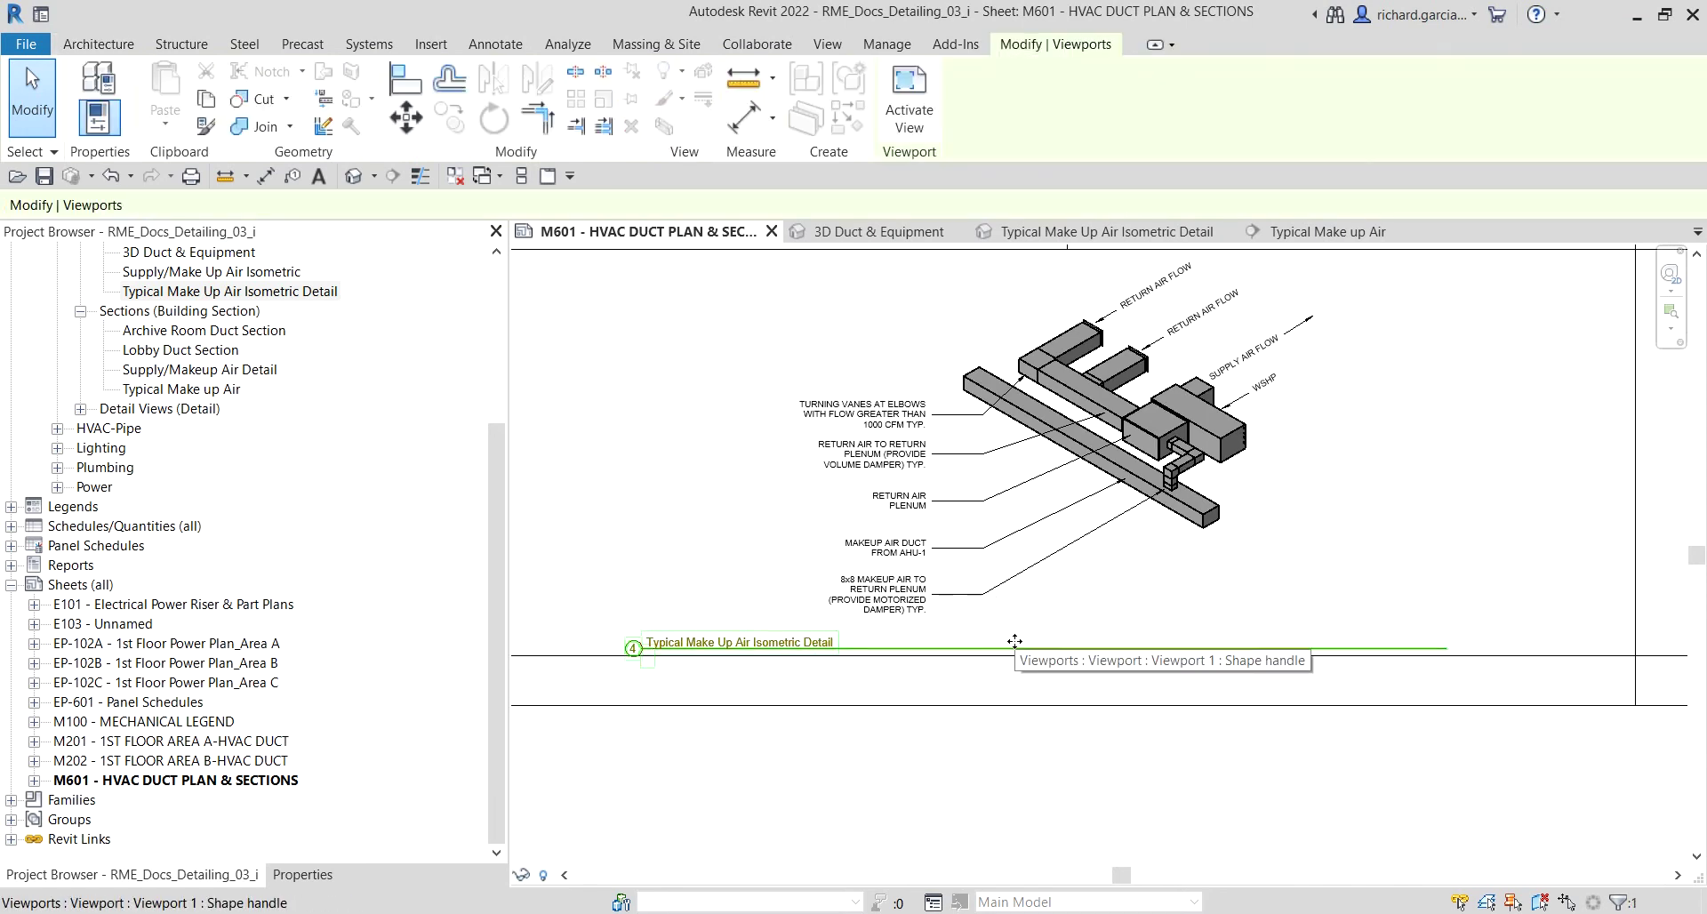
{"action": "mouse_move", "coordinate": [1015, 642]}
{"action": "left_mouse_down"}
{"action": "mouse_move", "coordinate": [1014, 662]}
{"action": "mouse_move", "coordinate": [1017, 643]}
{"action": "left_mouse_up"}
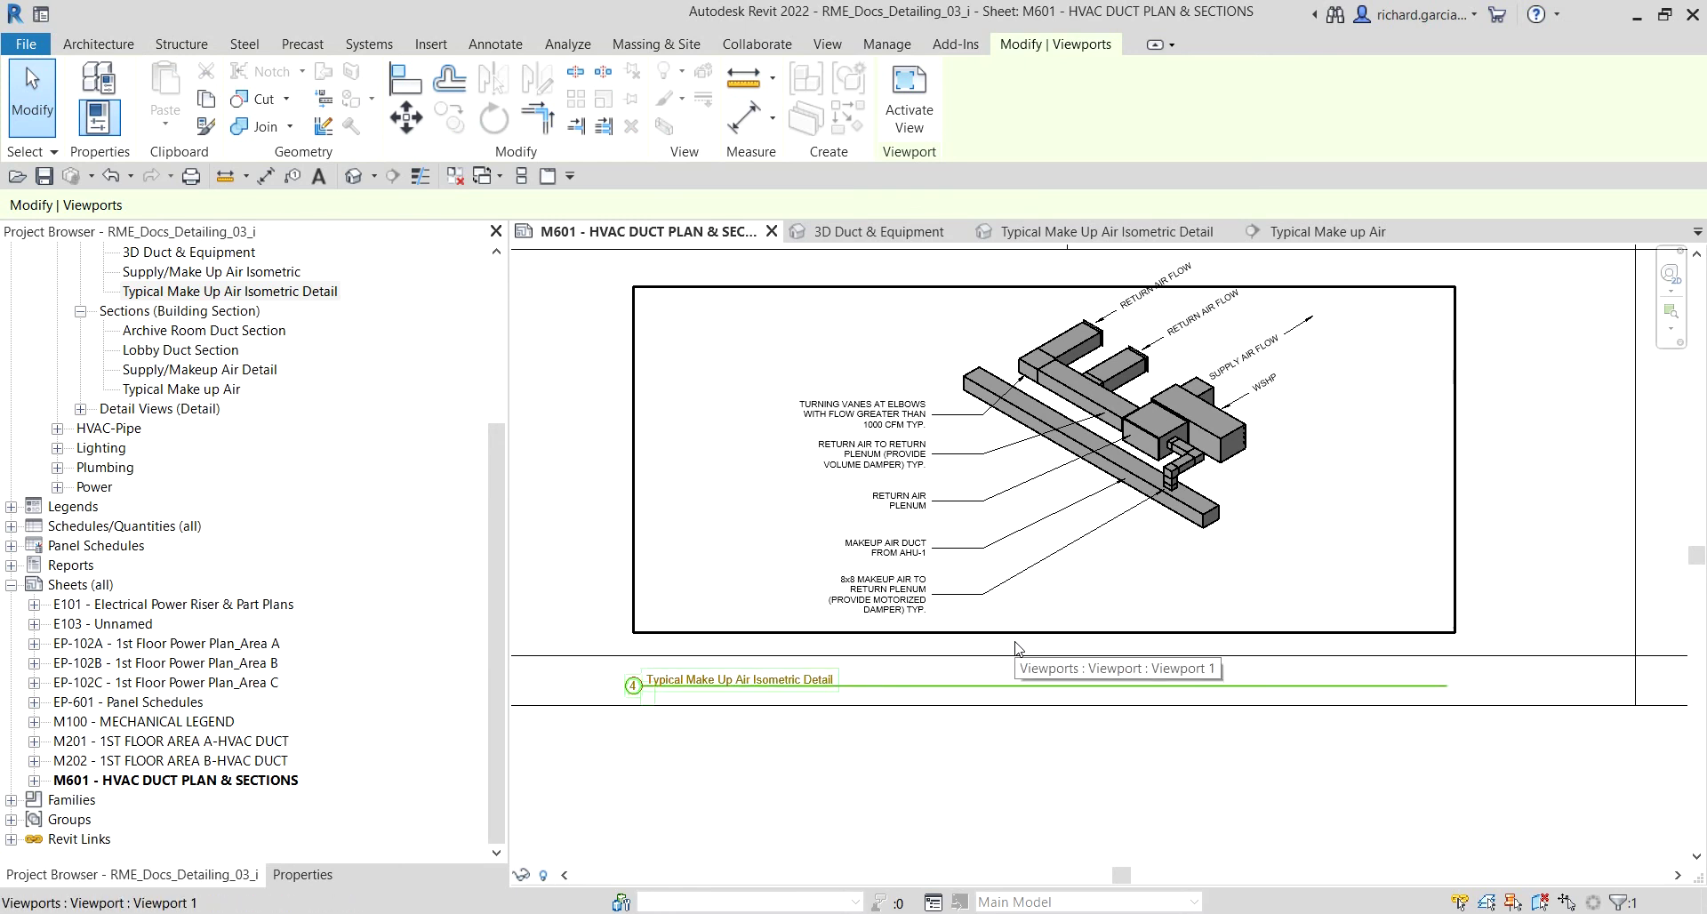
{"action": "left_click", "coordinate": [1057, 737]}
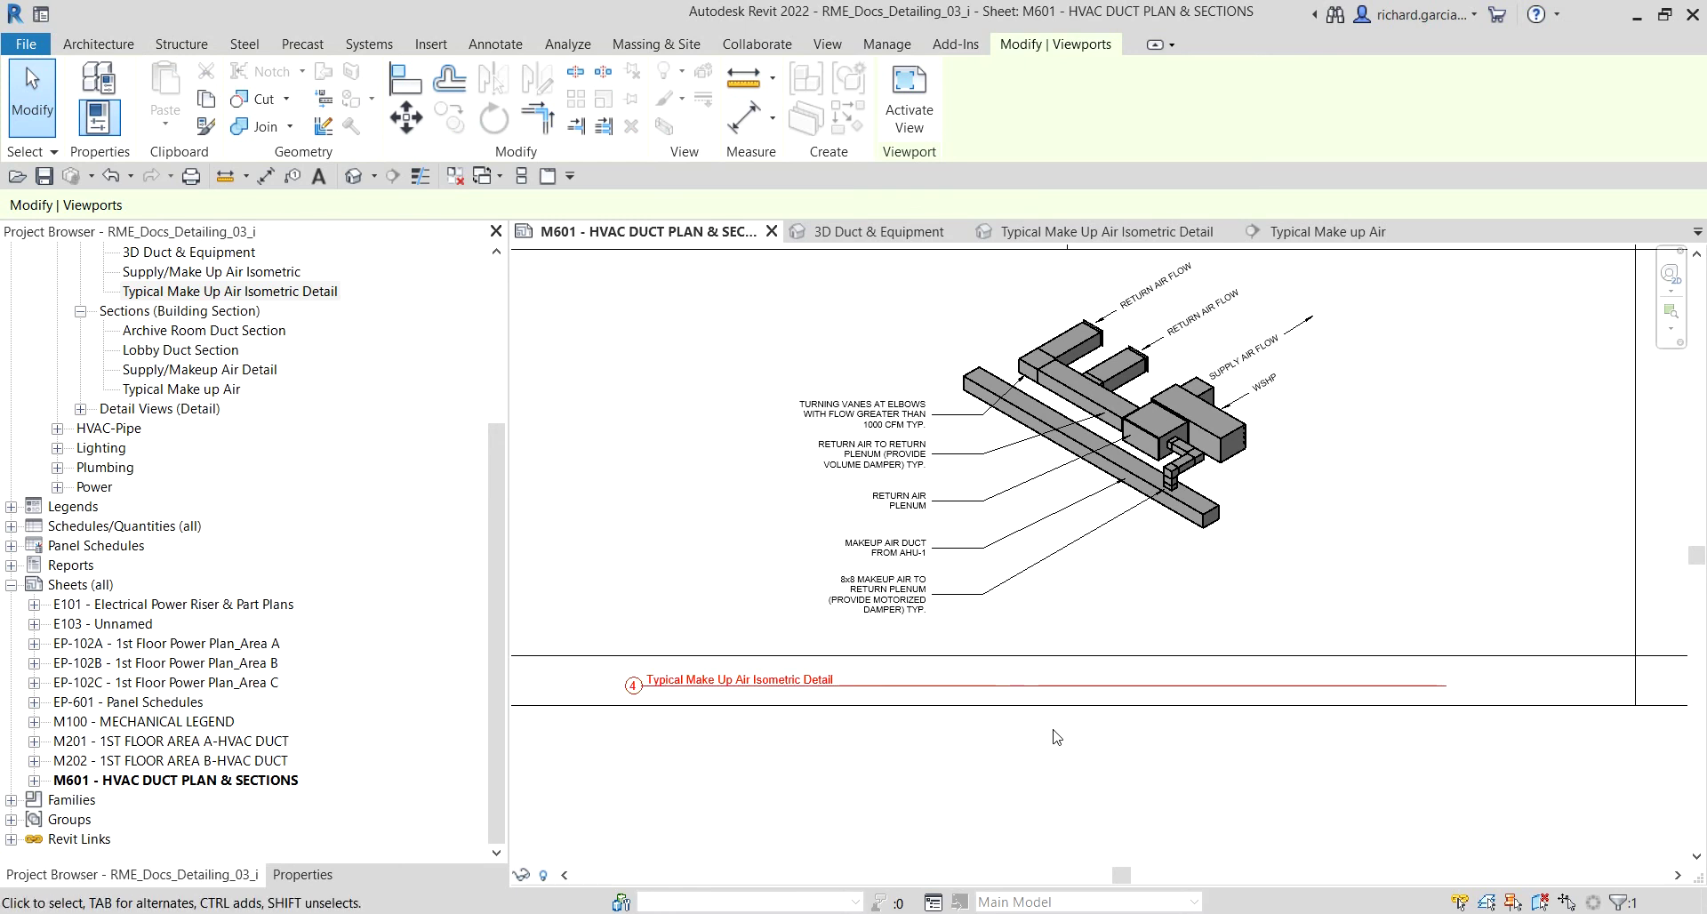
Step: Change the isometric detail's viewport type to Viewport Square
{"action": "scroll", "coordinate": [1054, 762], "scroll_direction": "up", "scroll_amount": 3}
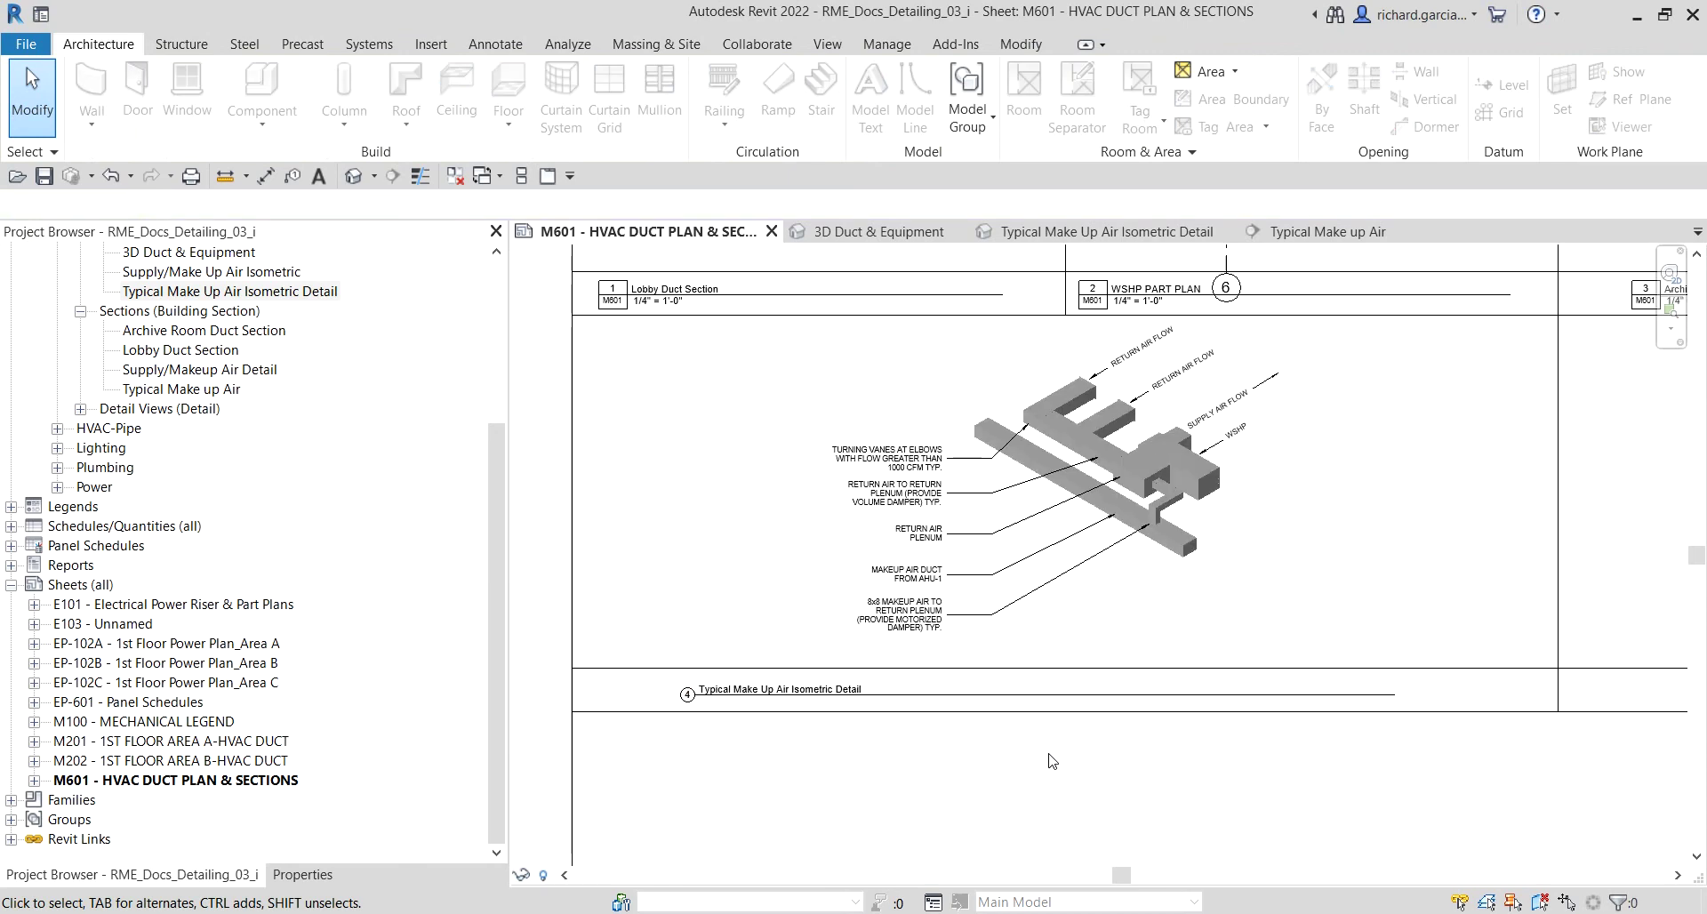
{"action": "left_click", "coordinate": [925, 678]}
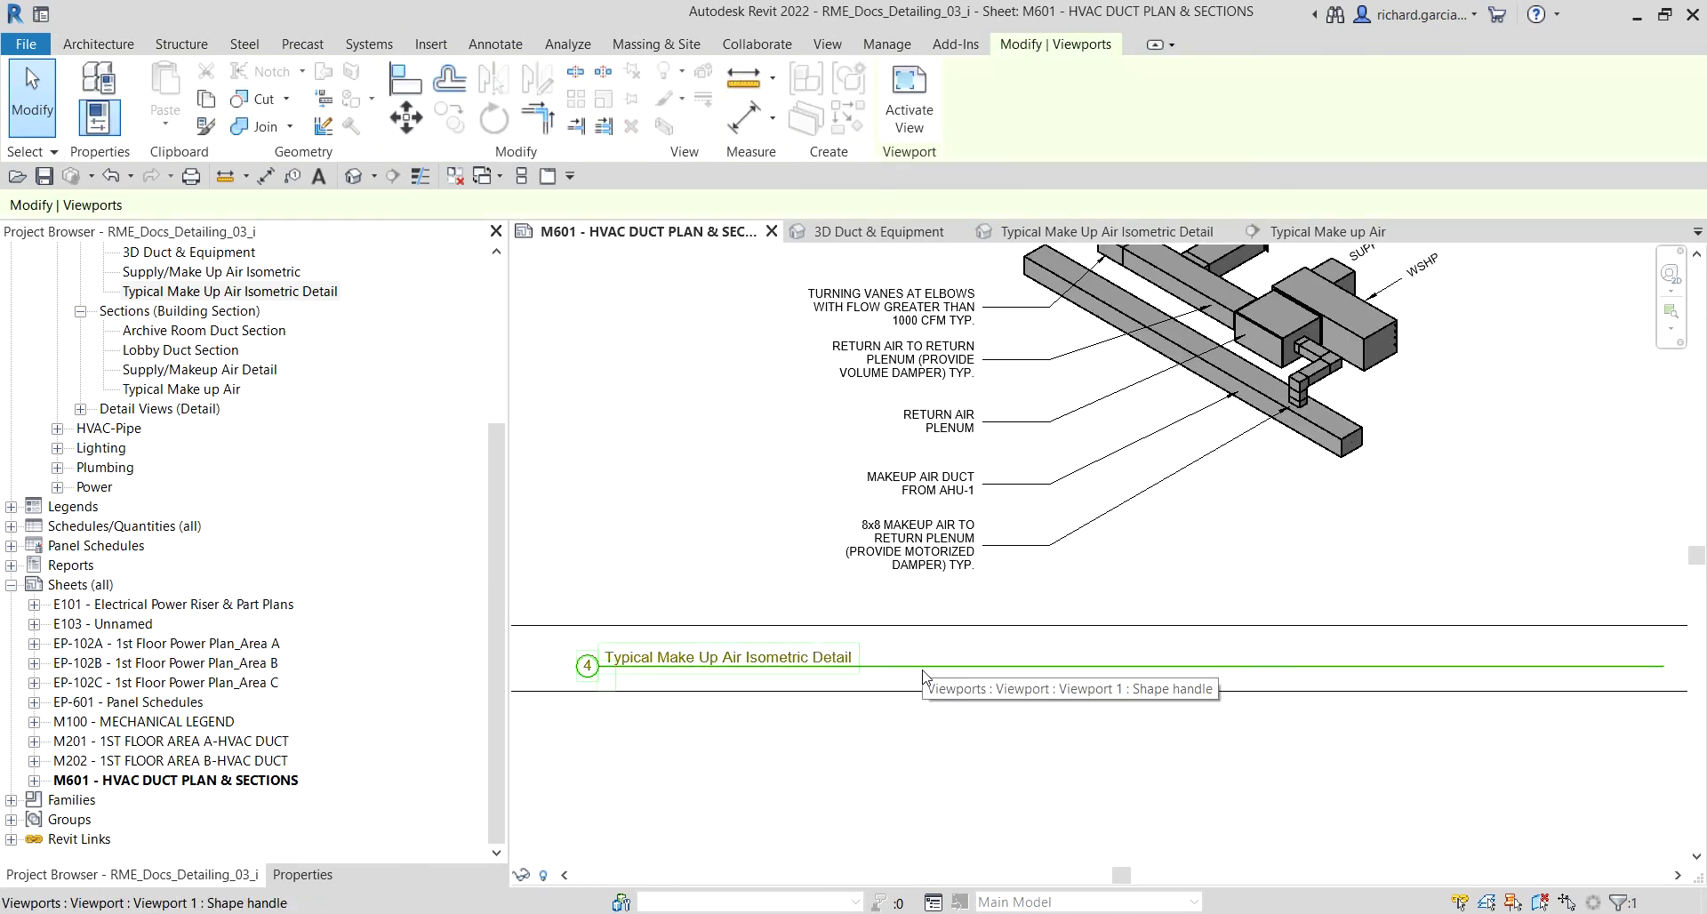
{"action": "left_click", "coordinate": [282, 879]}
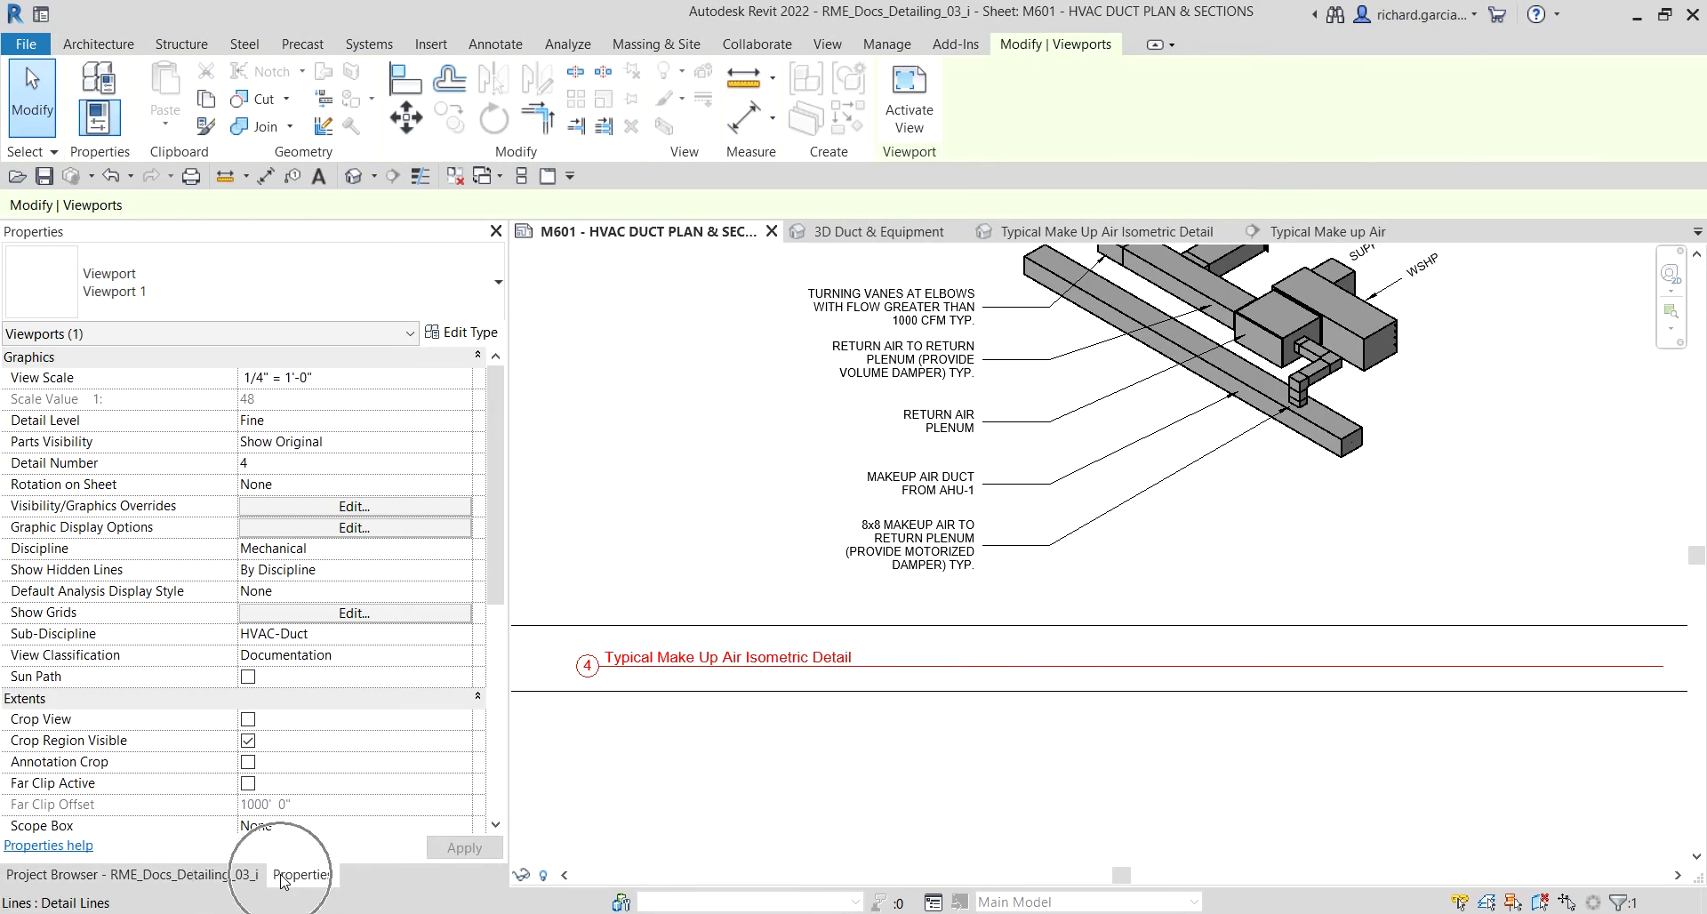
{"action": "left_click", "coordinate": [487, 287]}
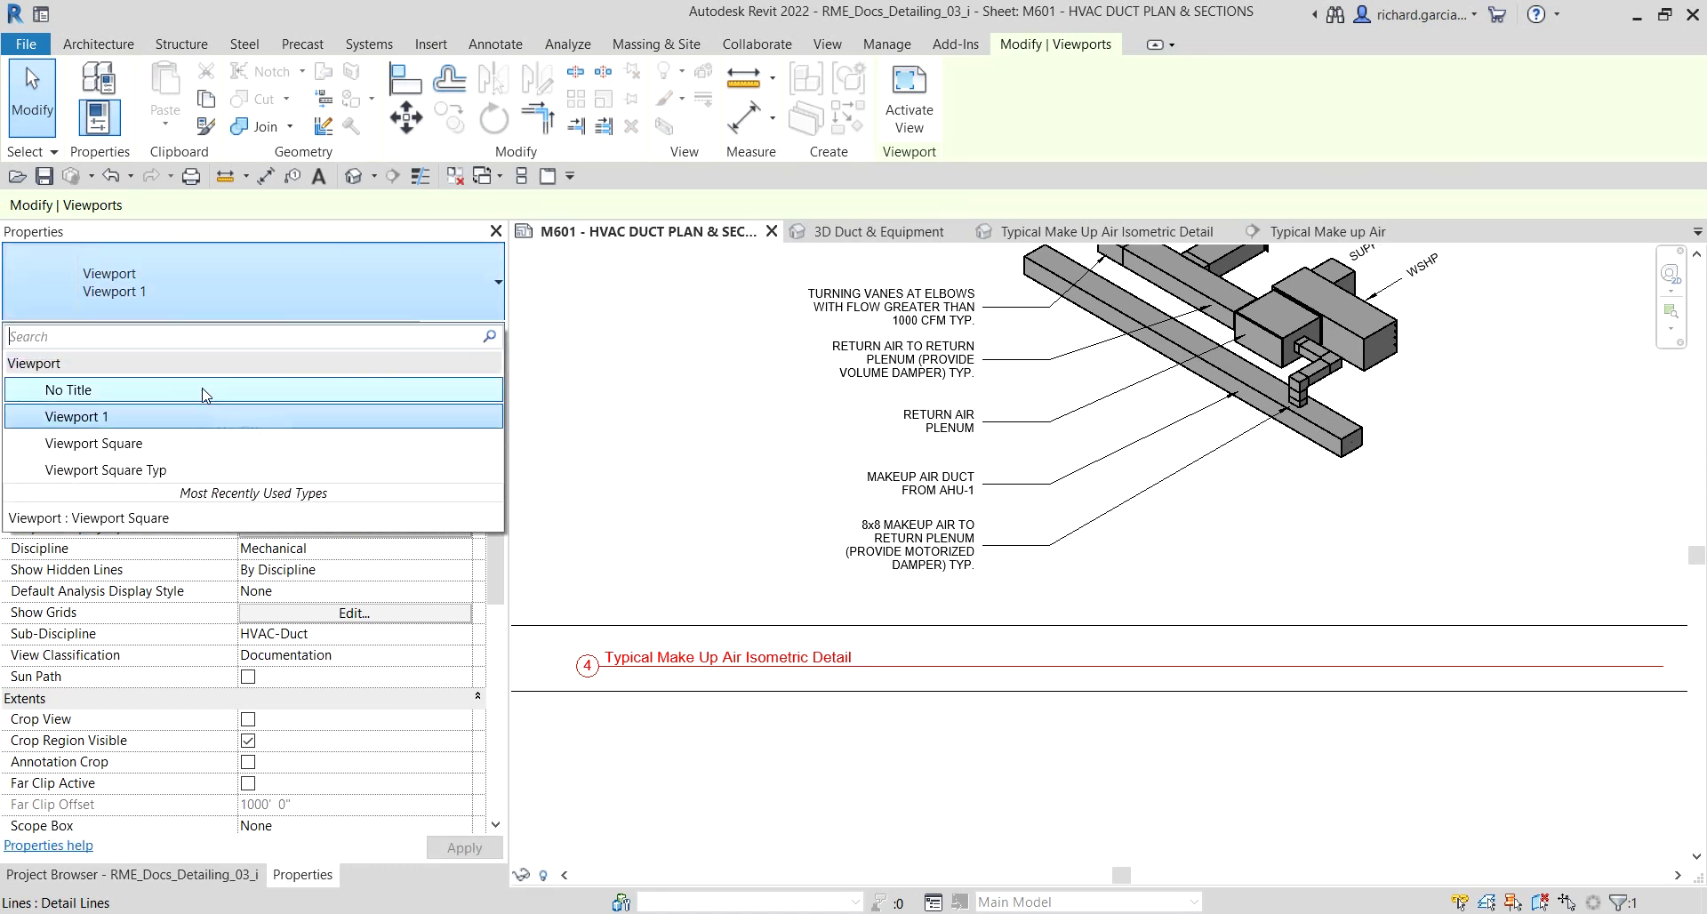
{"action": "left_click", "coordinate": [128, 443]}
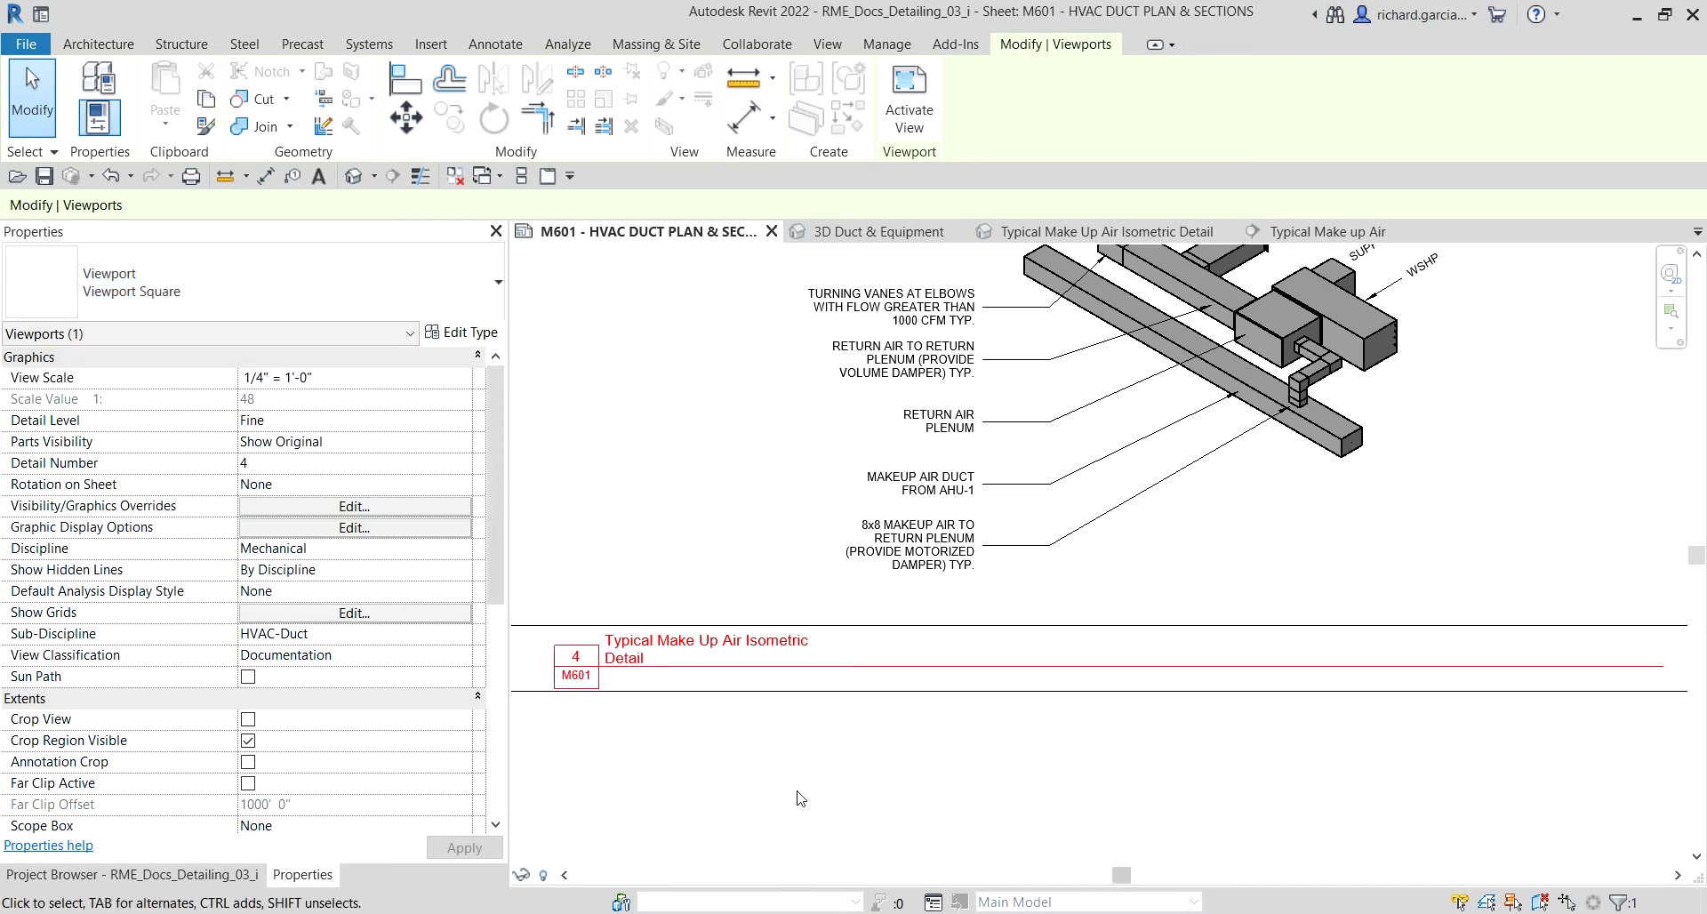
{"action": "left_click", "coordinate": [721, 750]}
Step: Shorten the isometric detail's title line so it ends just past the title text
{"action": "scroll", "coordinate": [720, 750], "scroll_direction": "down", "scroll_amount": 3}
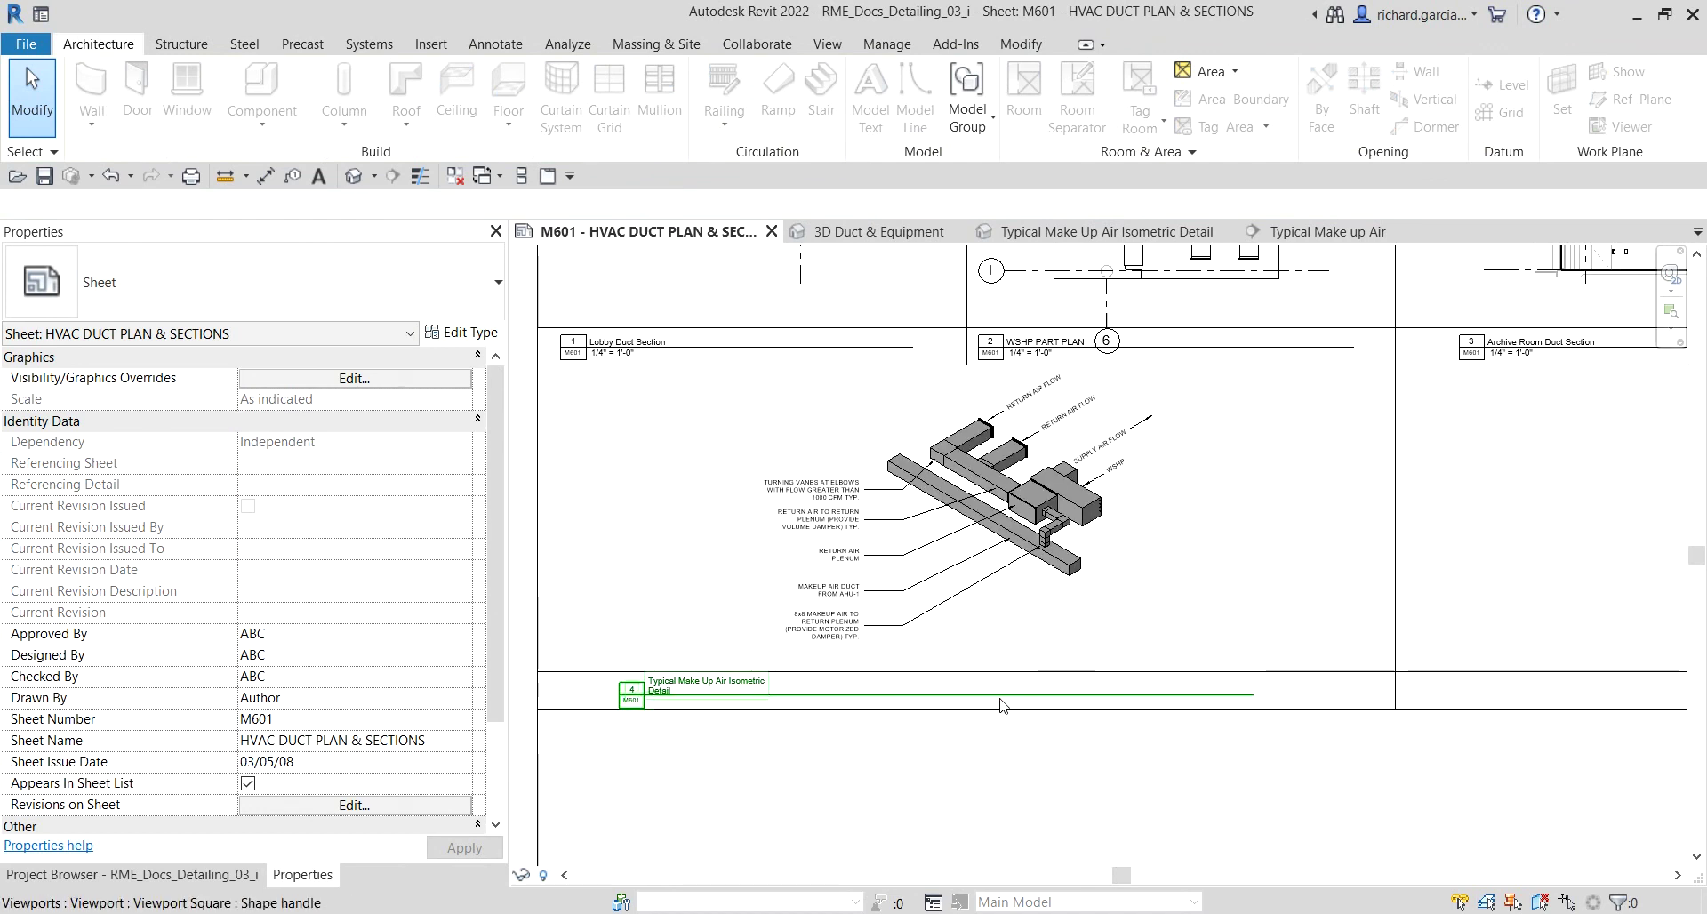
{"action": "left_click", "coordinate": [1021, 523]}
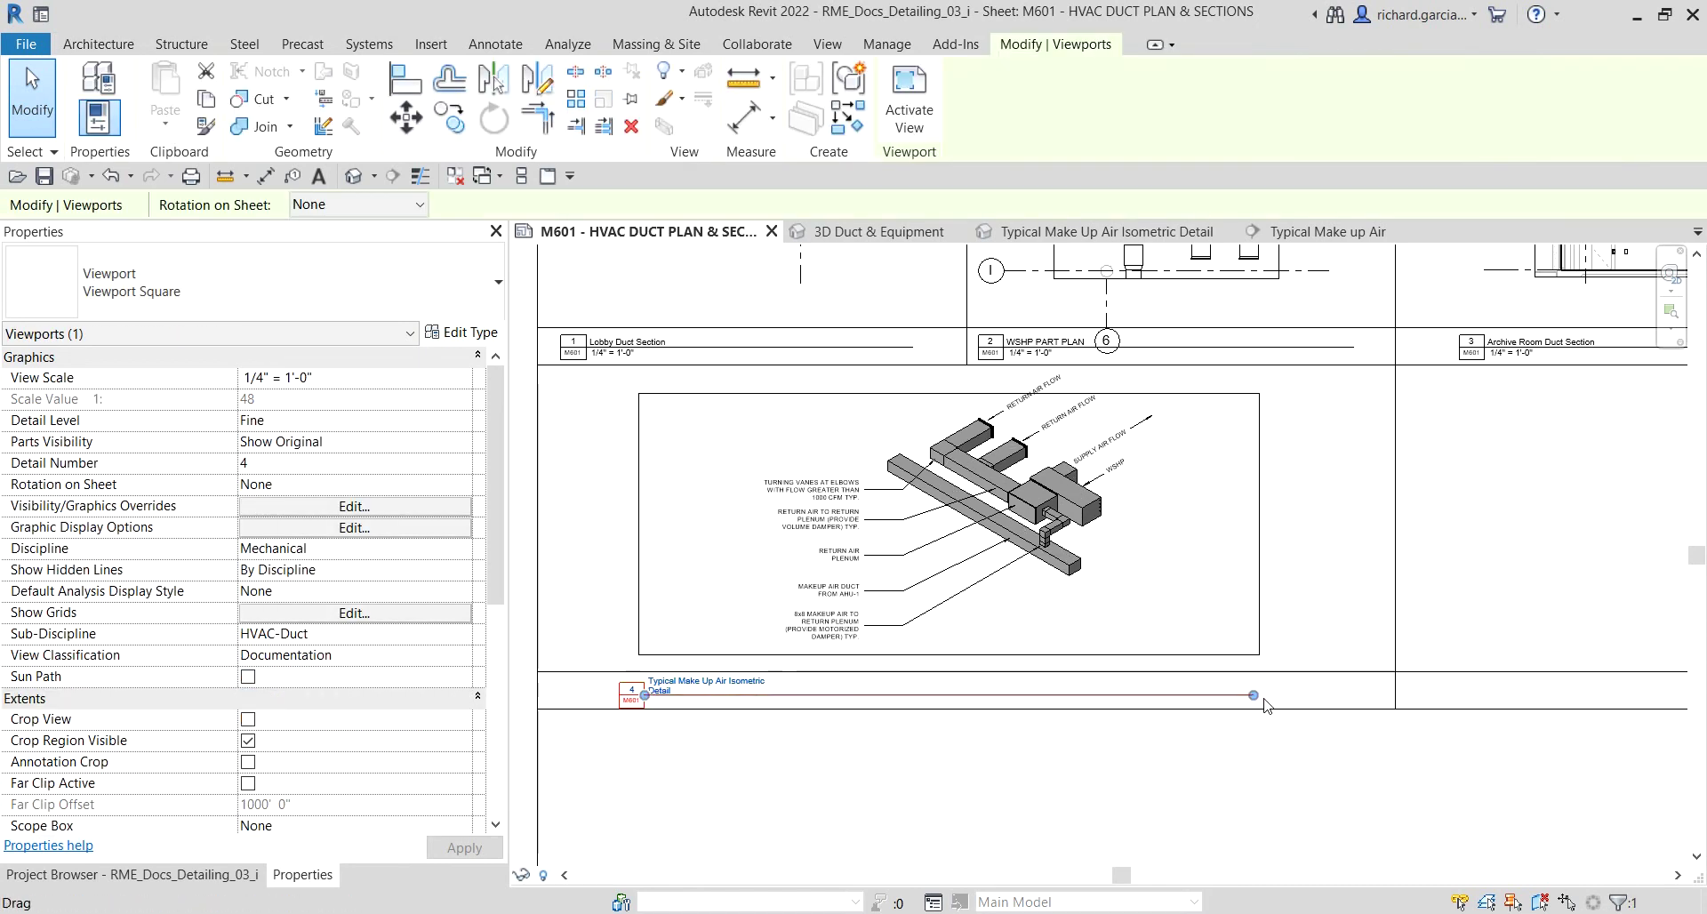
{"action": "left_click_drag", "start_coordinate": [1254, 696], "coordinate": [779, 706]}
{"action": "left_click", "coordinate": [921, 778]}
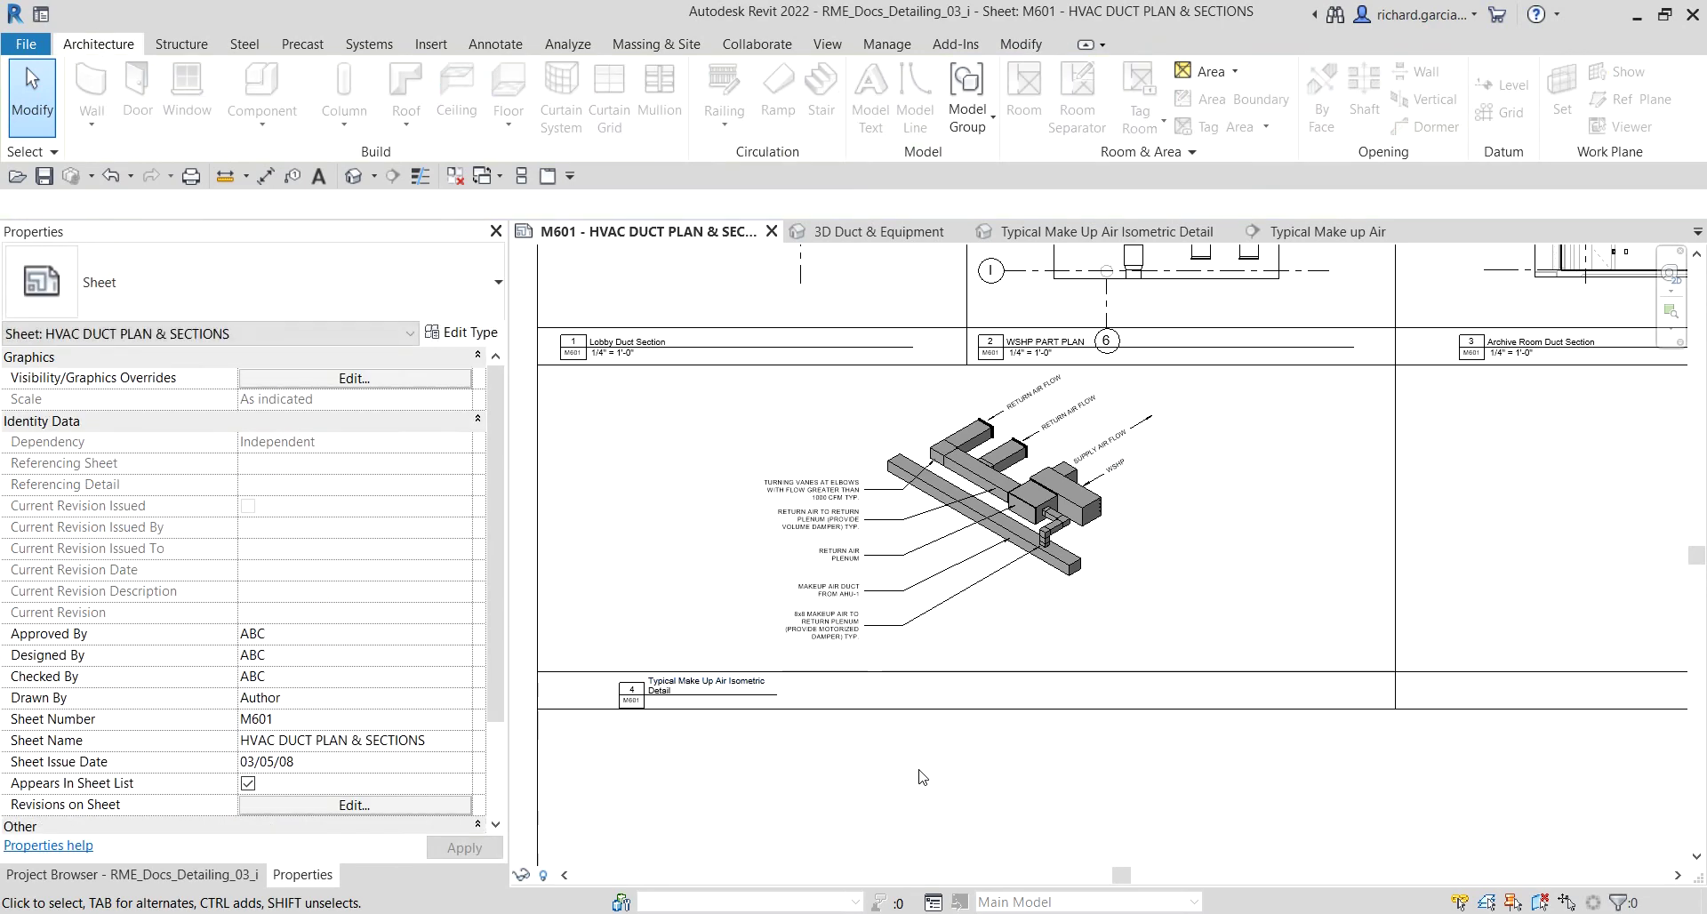
Step: Inspect the placed detail on the sheet and return to the Typical Make Up Air Isometric Detail view to review its annotations
{"action": "scroll", "coordinate": [921, 778], "scroll_direction": "down", "scroll_amount": 3}
{"action": "scroll", "coordinate": [948, 644], "scroll_direction": "up", "scroll_amount": 5}
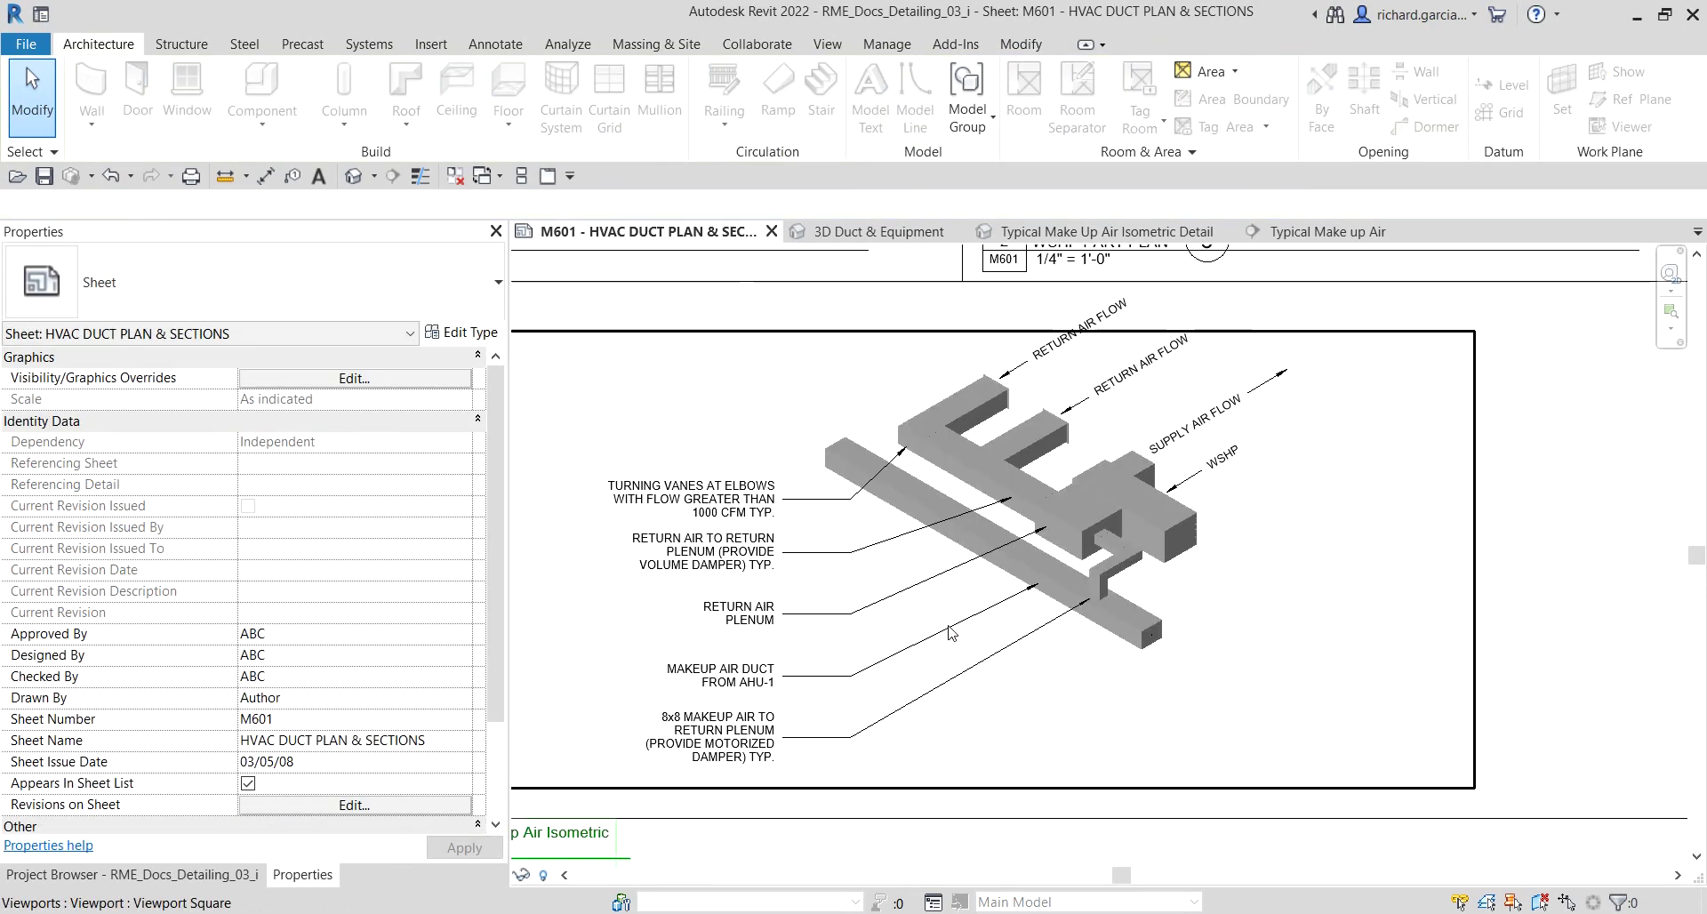
{"action": "key", "text": "ctrl+Tab"}
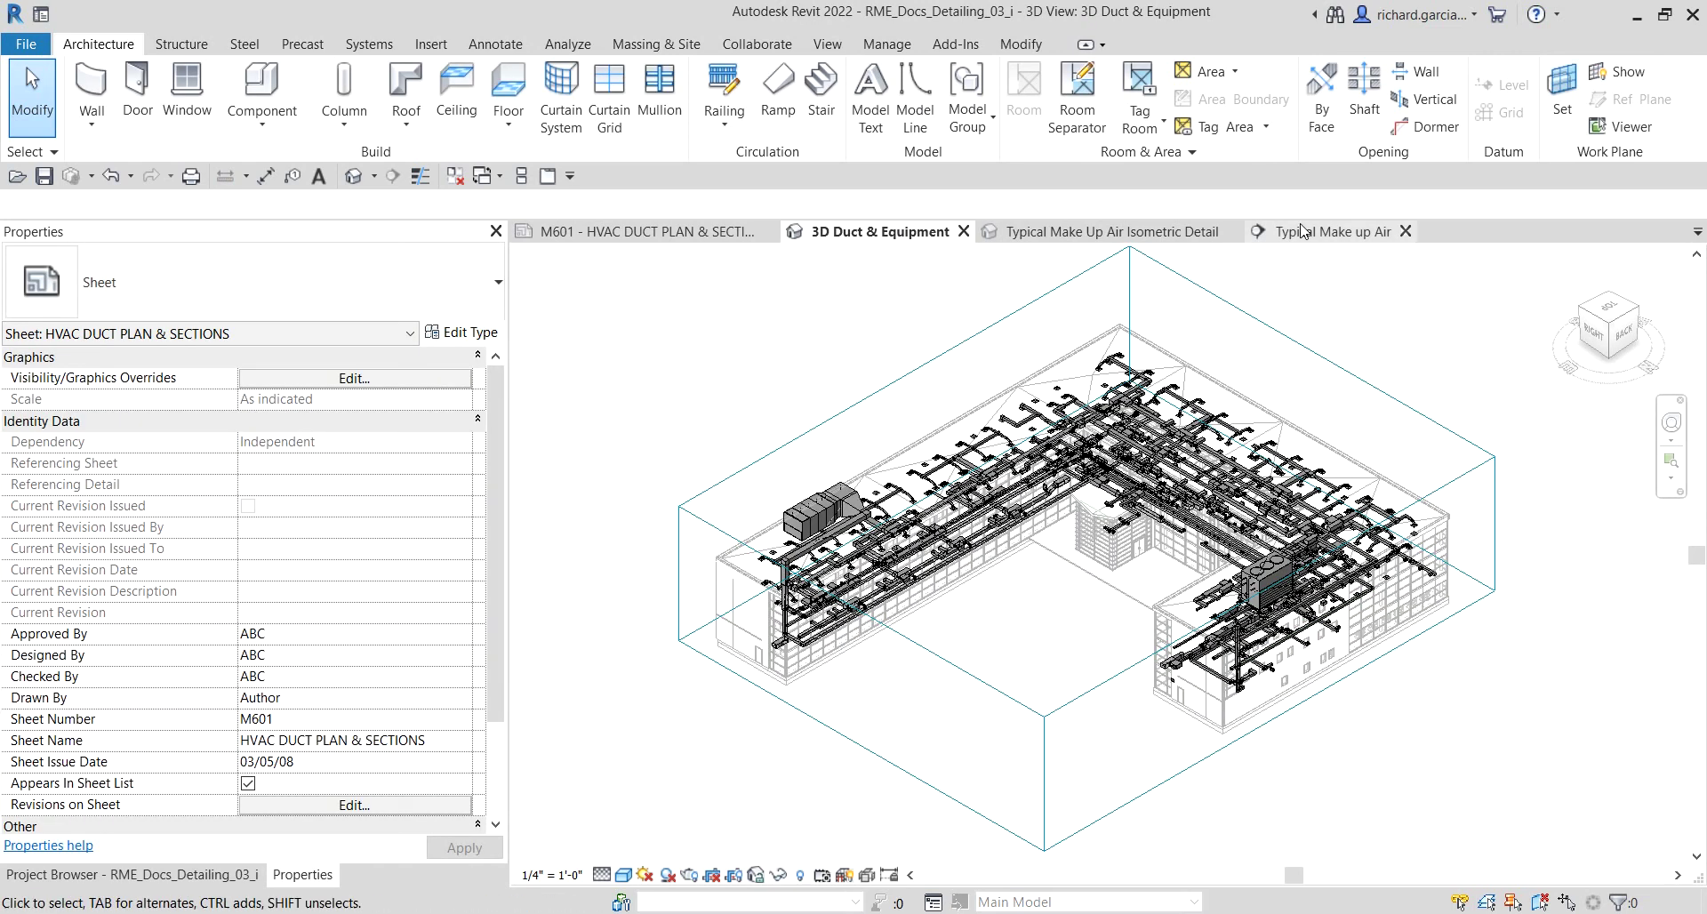
{"action": "key", "text": "ctrl+Tab"}
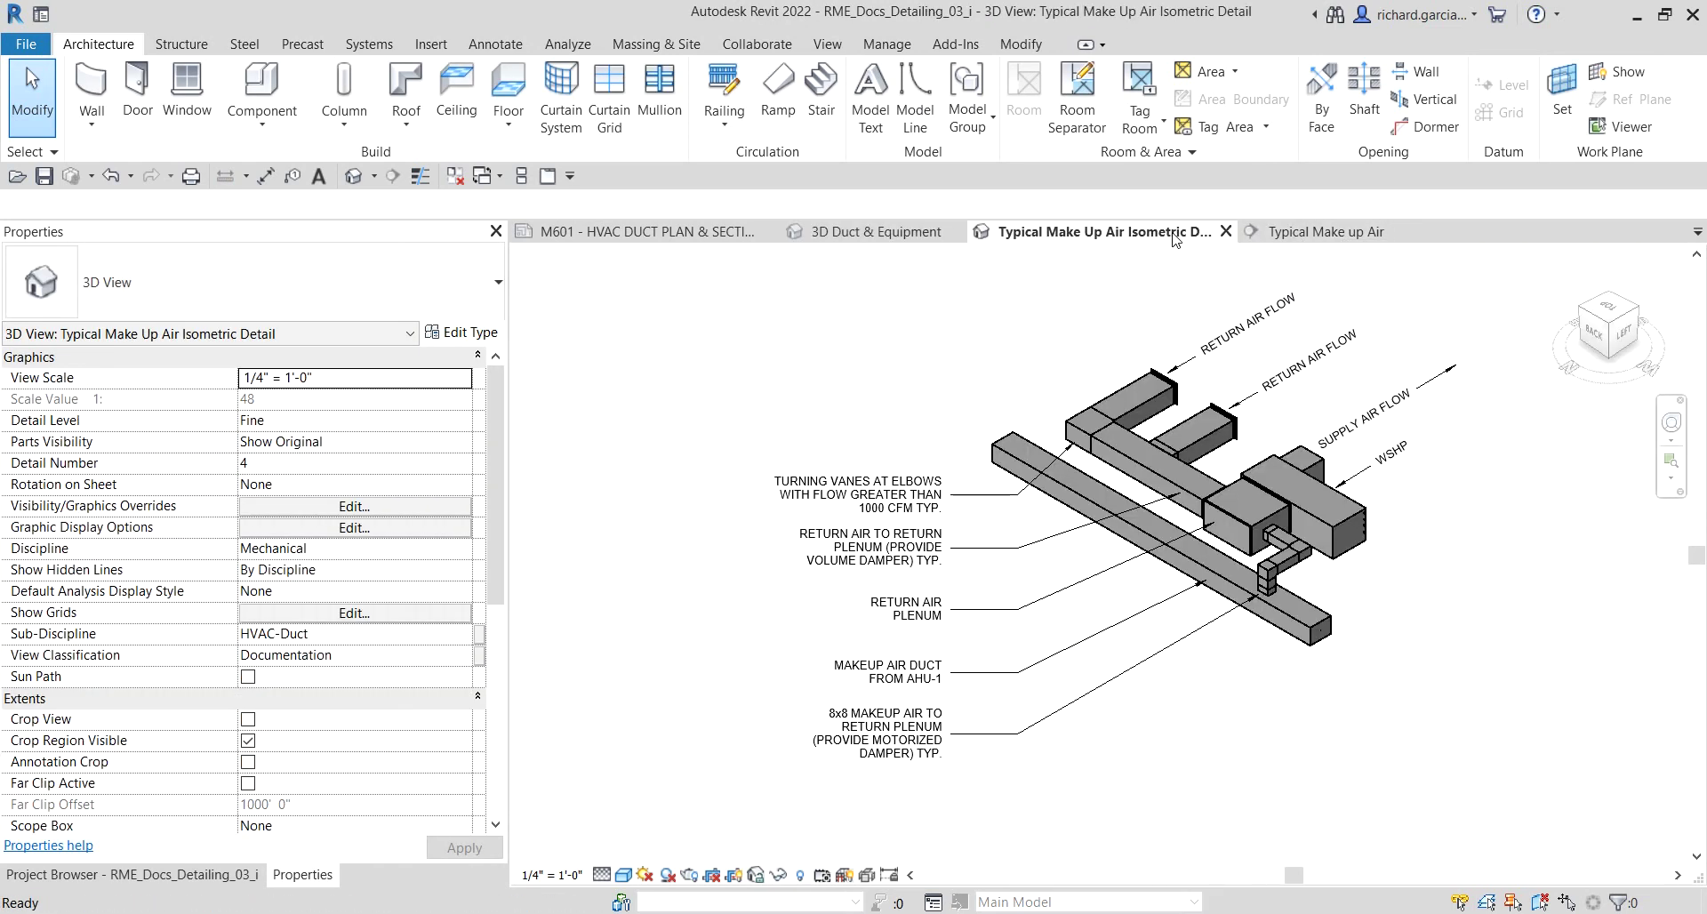
{"action": "scroll", "coordinate": [1425, 503], "scroll_direction": "down", "scroll_amount": 2}
{"action": "middle_click_drag", "start_coordinate": [1426, 503], "coordinate": [1354, 536]}
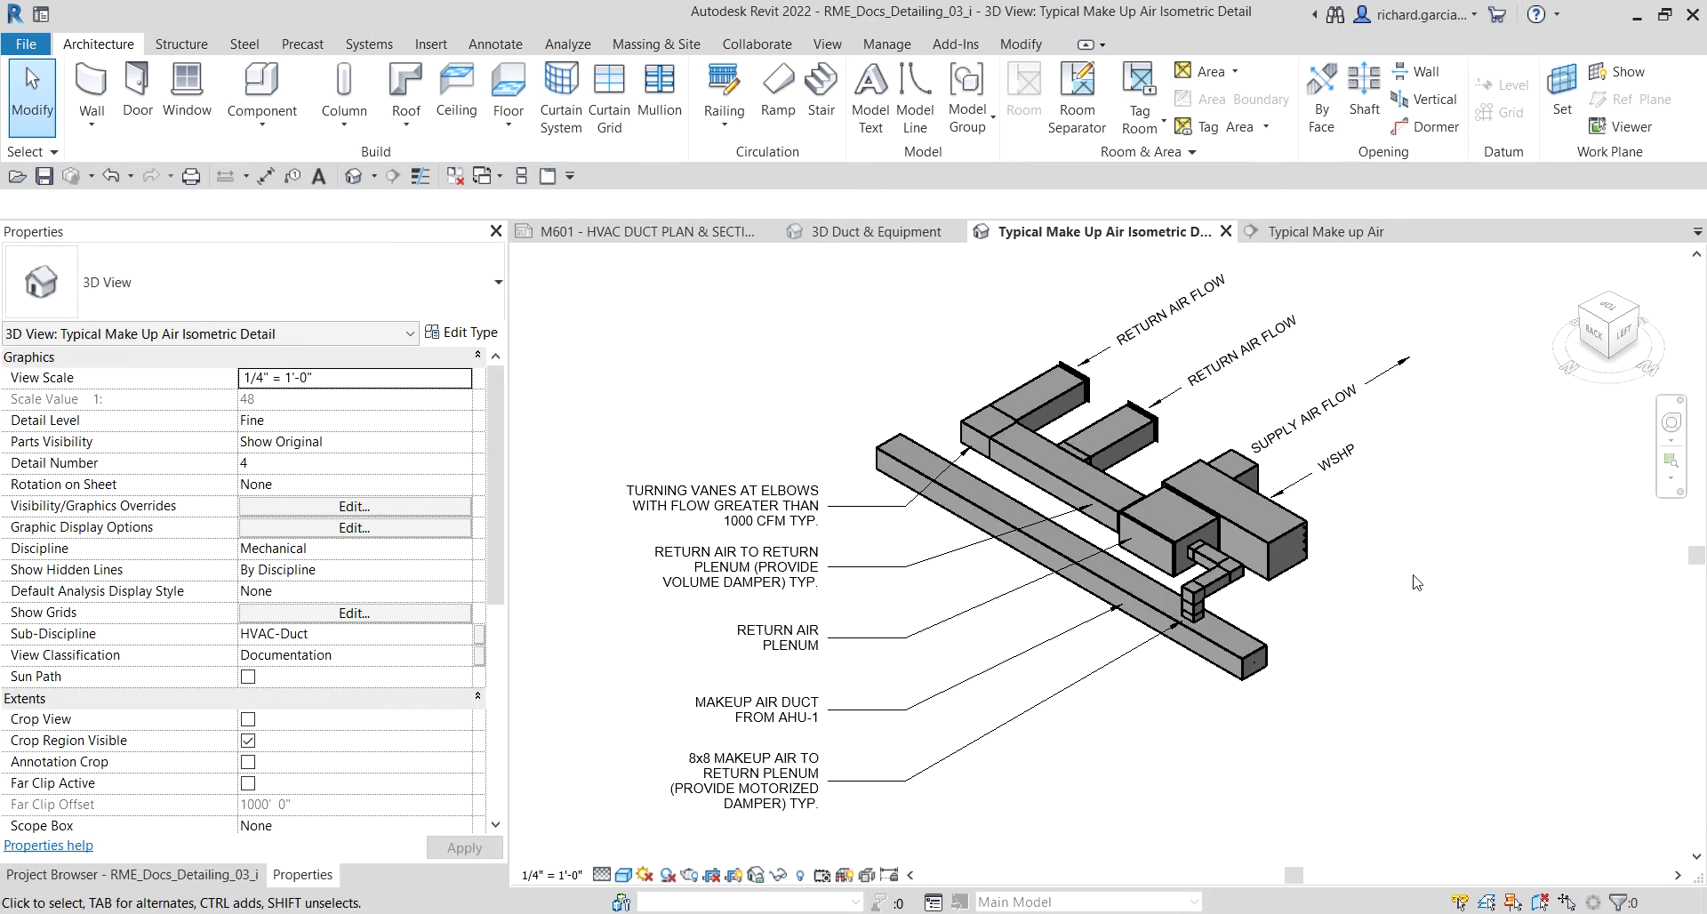